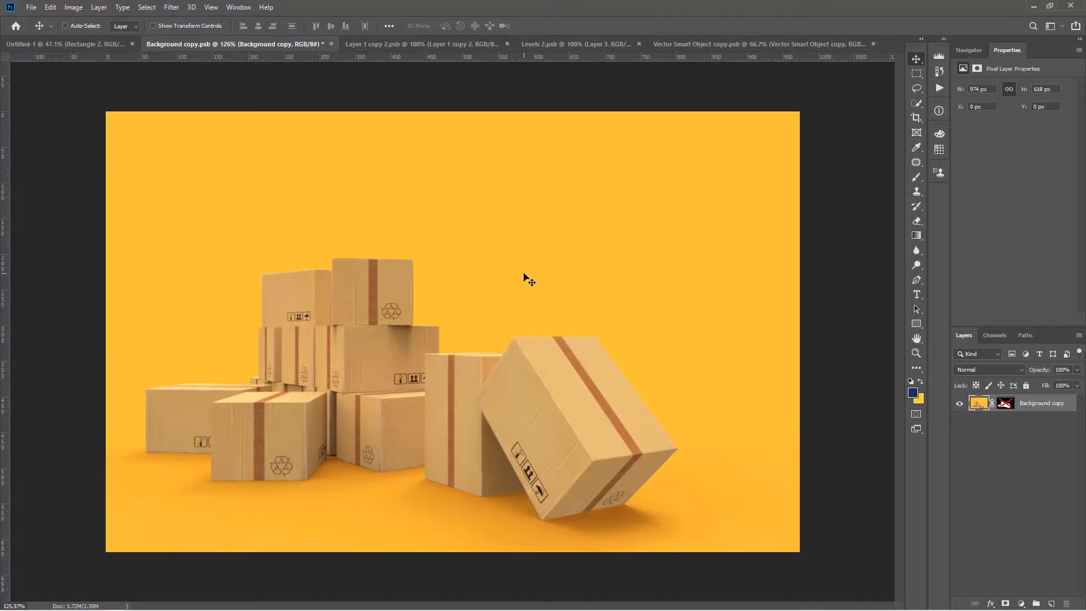
Step: Enable the boxes layer's mask and bring the cut-out boxes into the Untitled-1 document as a Smart Object
{"action": "left_click", "coordinate": [1006, 404], "text": "shift"}
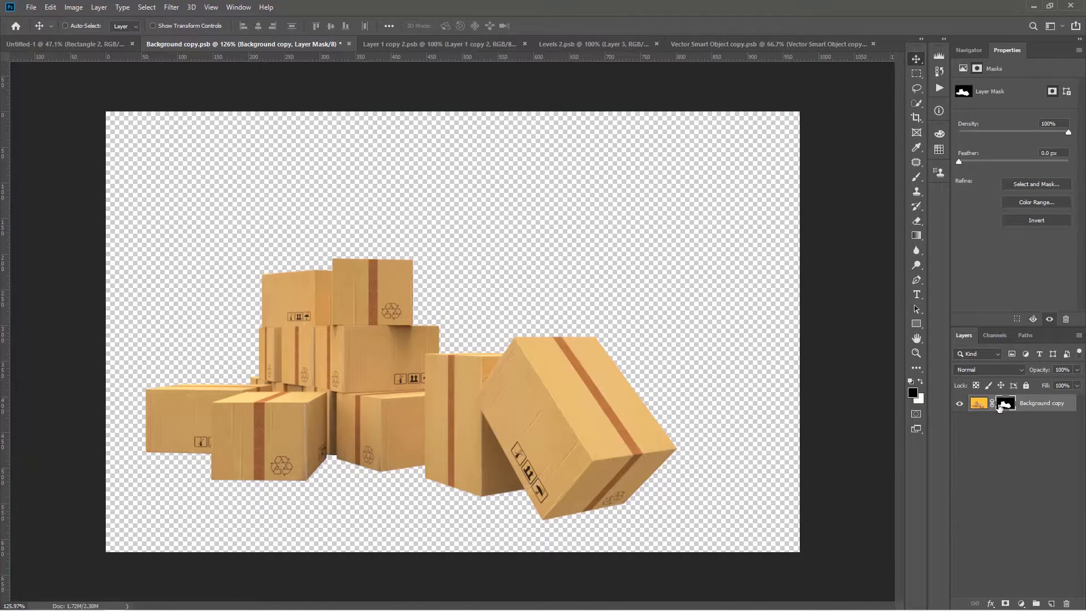
{"action": "left_click_drag", "start_coordinate": [344, 418], "coordinate": [446, 393]}
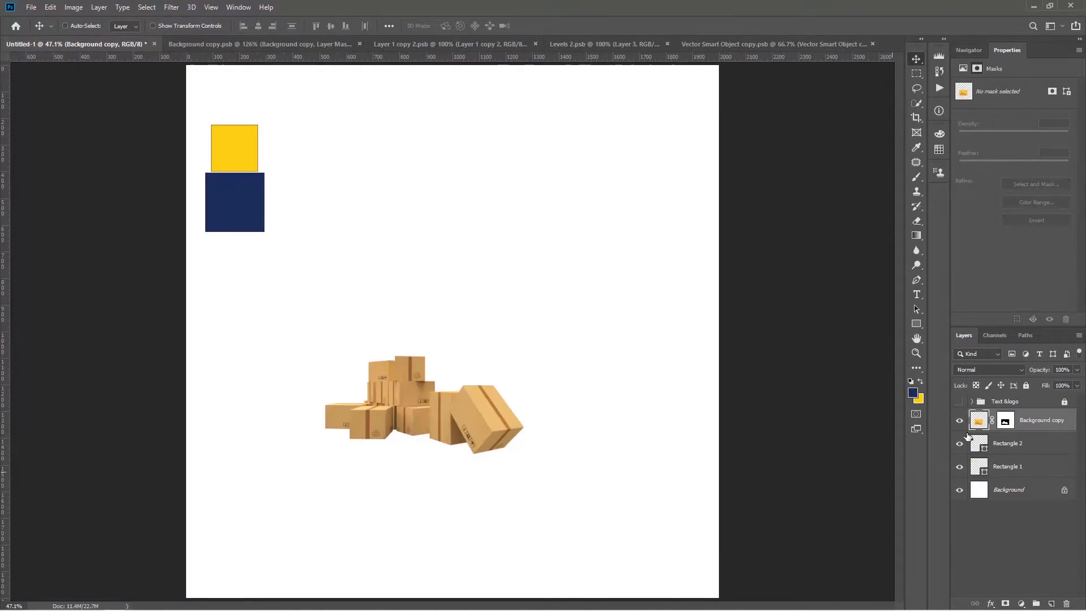
{"action": "right_click", "coordinate": [1049, 423]}
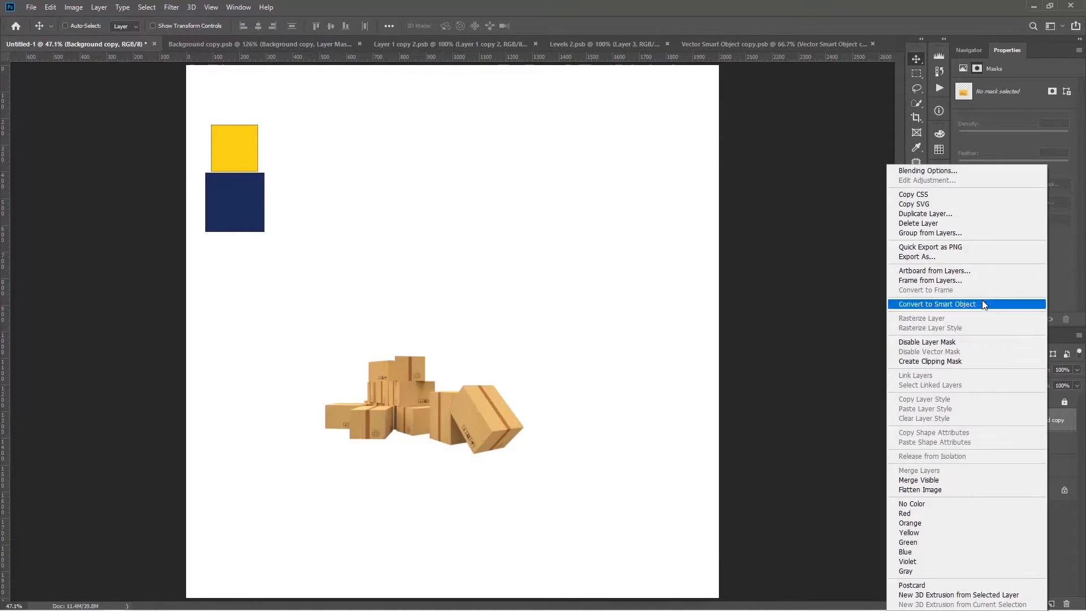
{"action": "left_click", "coordinate": [980, 303]}
Step: Scale the boxes Smart Object proportionally to about 209% and place it in the lower part of the canvas
{"action": "key", "text": "ctrl+t"}
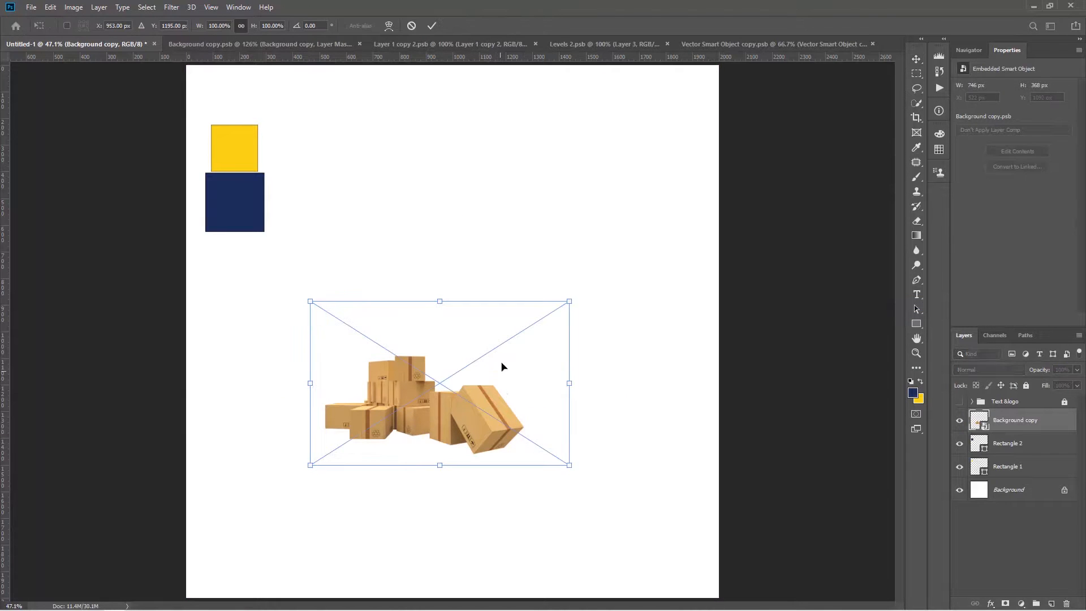
{"action": "left_click_drag", "start_coordinate": [573, 298], "coordinate": [749, 146]}
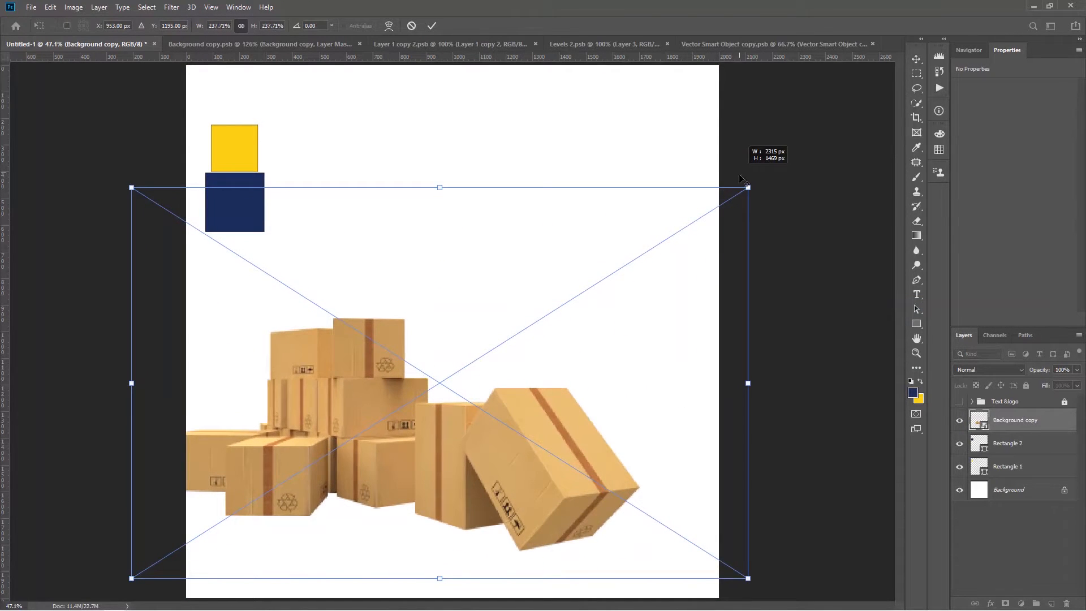
{"action": "left_click_drag", "start_coordinate": [406, 459], "coordinate": [446, 478]}
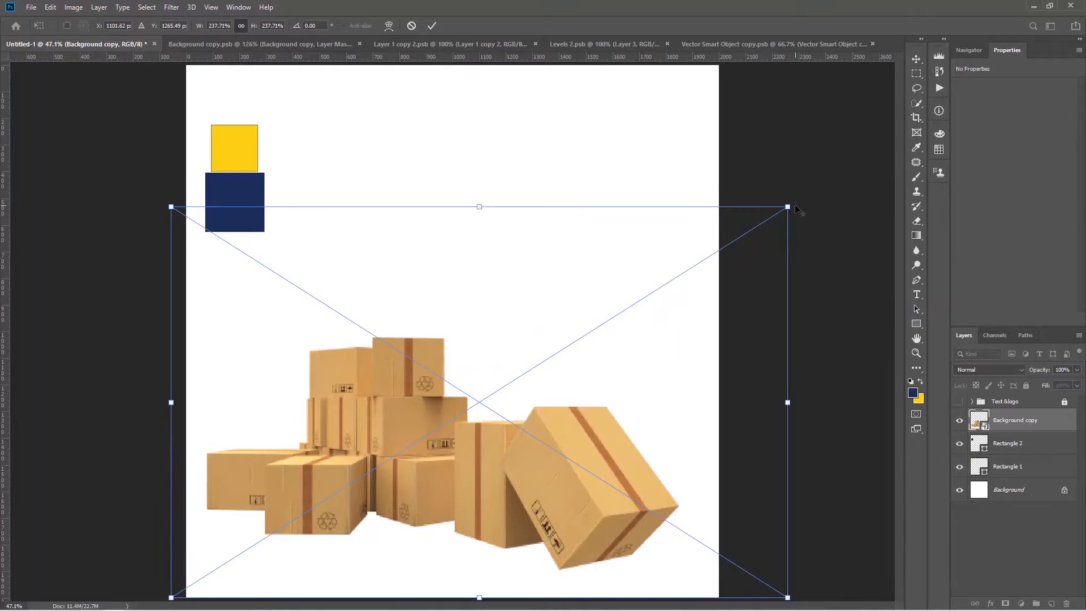
{"action": "left_click_drag", "start_coordinate": [785, 208], "coordinate": [752, 231]}
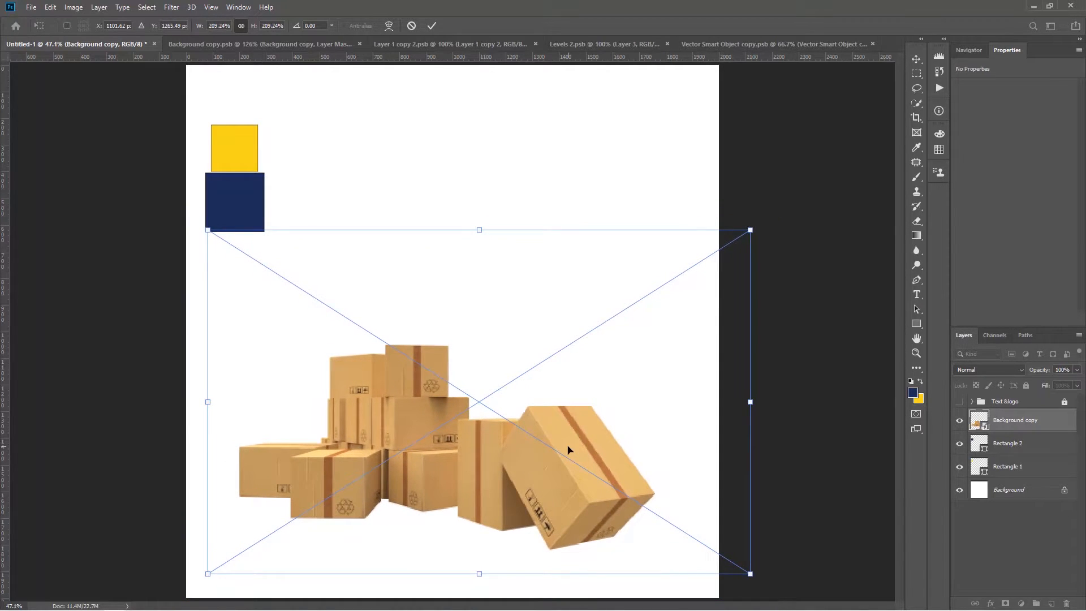
{"action": "left_click_drag", "start_coordinate": [564, 451], "coordinate": [561, 450]}
{"action": "key", "text": "Return"}
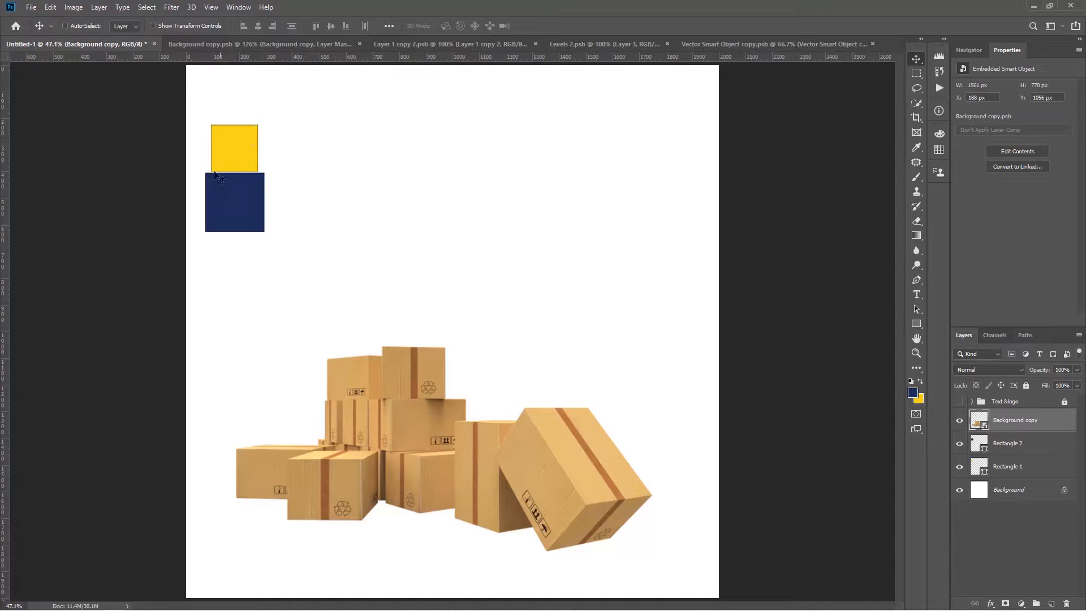
Step: Add a Gradient Fill layer directly above Rectangle 1 using the Foreground to Background preset
{"action": "left_click", "coordinate": [239, 137]}
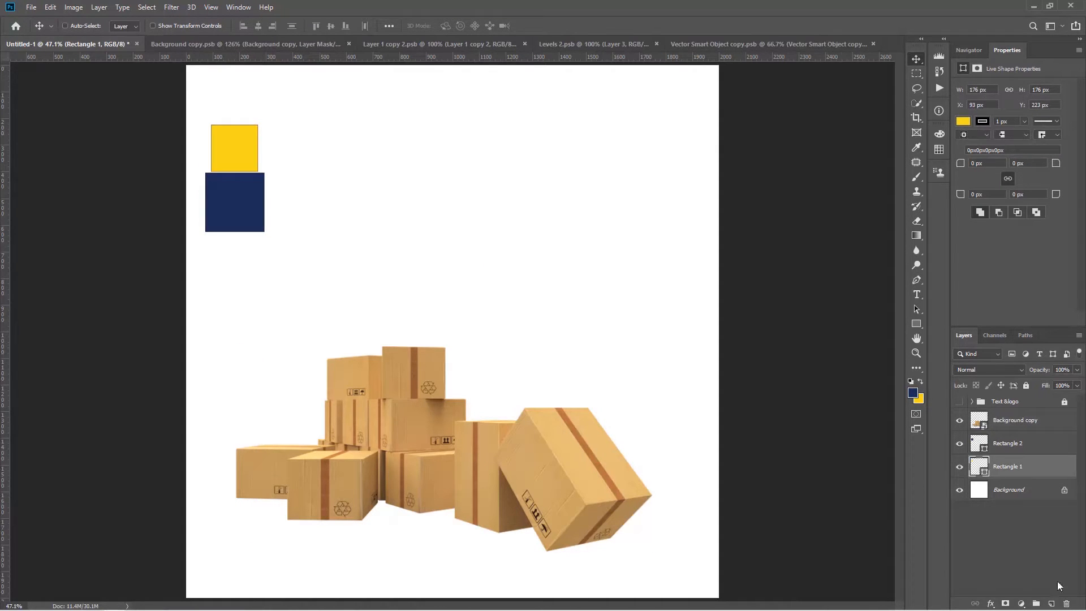
{"action": "left_click", "coordinate": [1019, 603]}
{"action": "left_click", "coordinate": [1023, 416]}
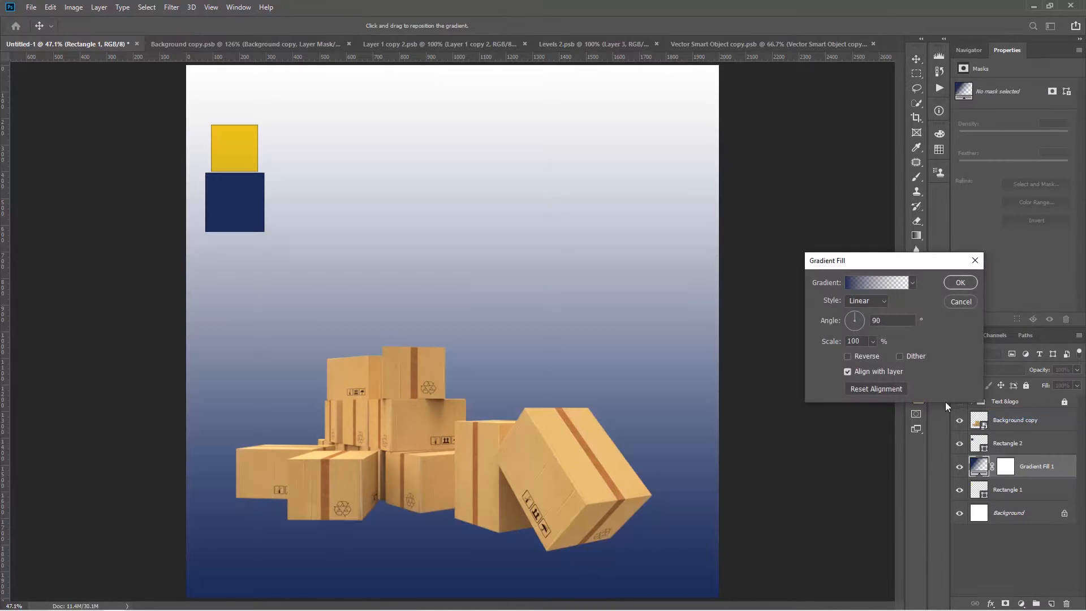
{"action": "left_click", "coordinate": [877, 284]}
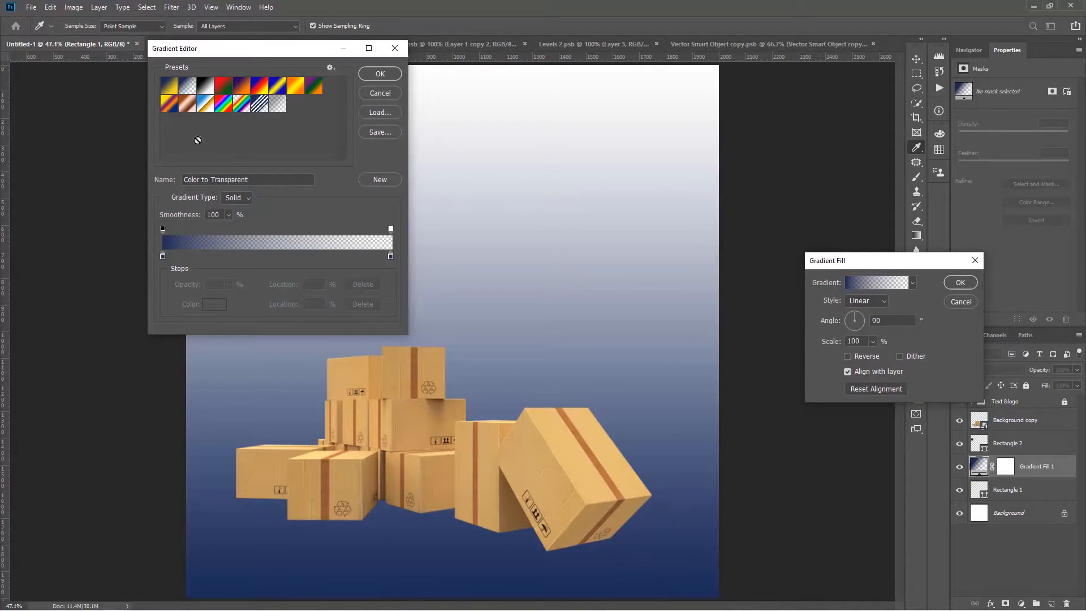
{"action": "left_click", "coordinate": [168, 86]}
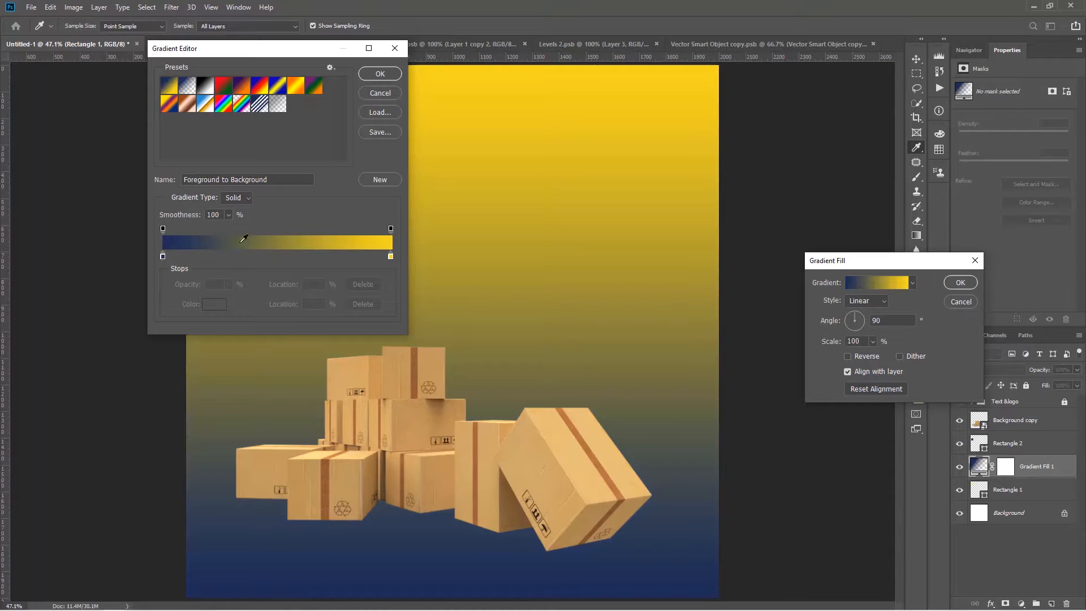
Step: Change the gradient's blue color stop to white (ffffff) and accept the edited gradient
{"action": "left_click", "coordinate": [163, 258]}
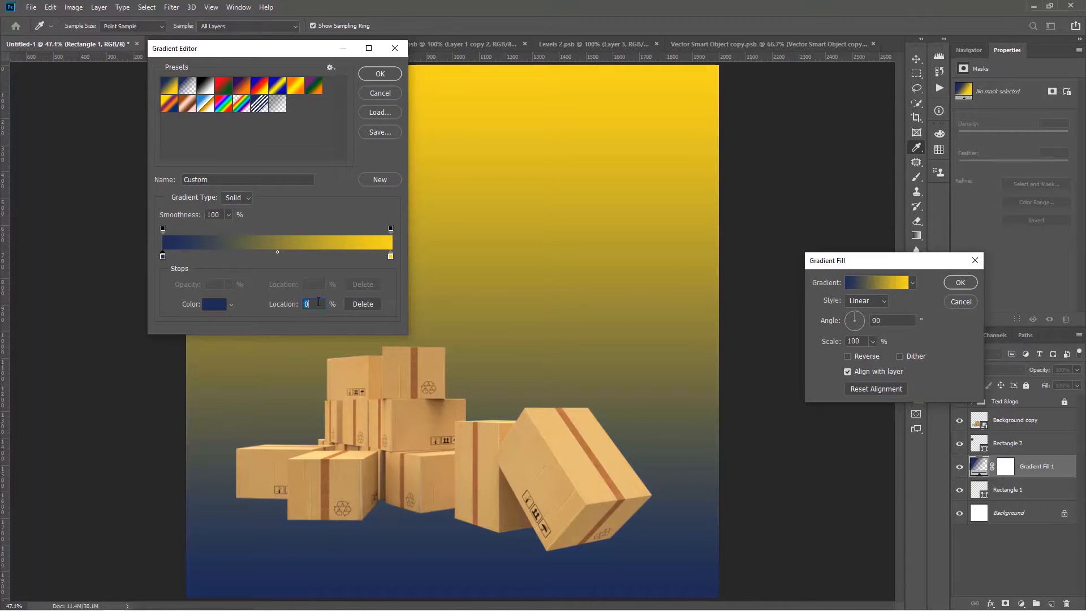
{"action": "double_click", "coordinate": [161, 257]}
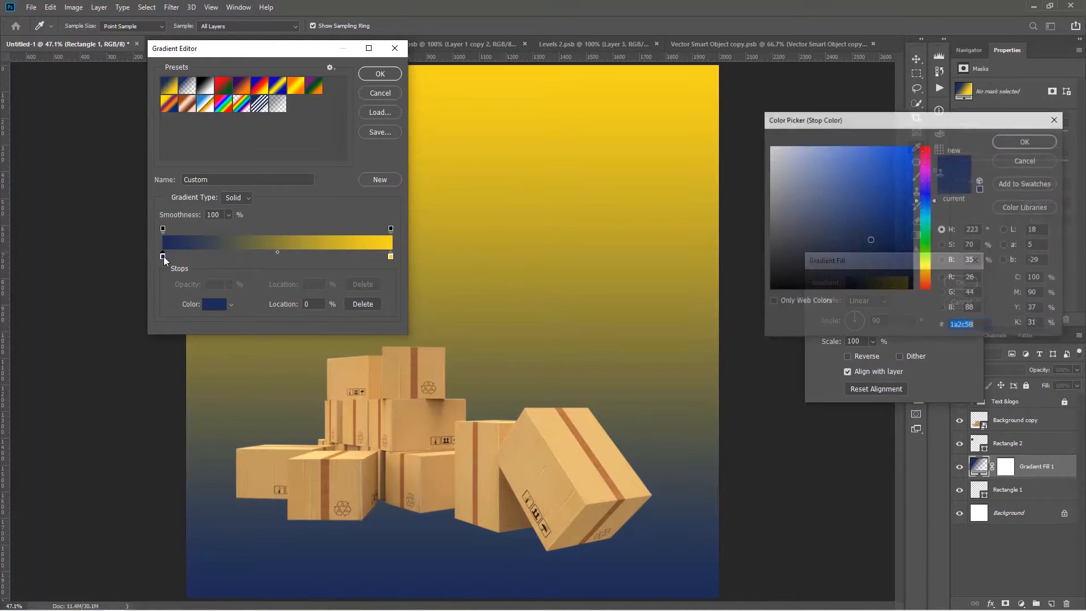
{"action": "left_click_drag", "start_coordinate": [830, 185], "coordinate": [702, 116]}
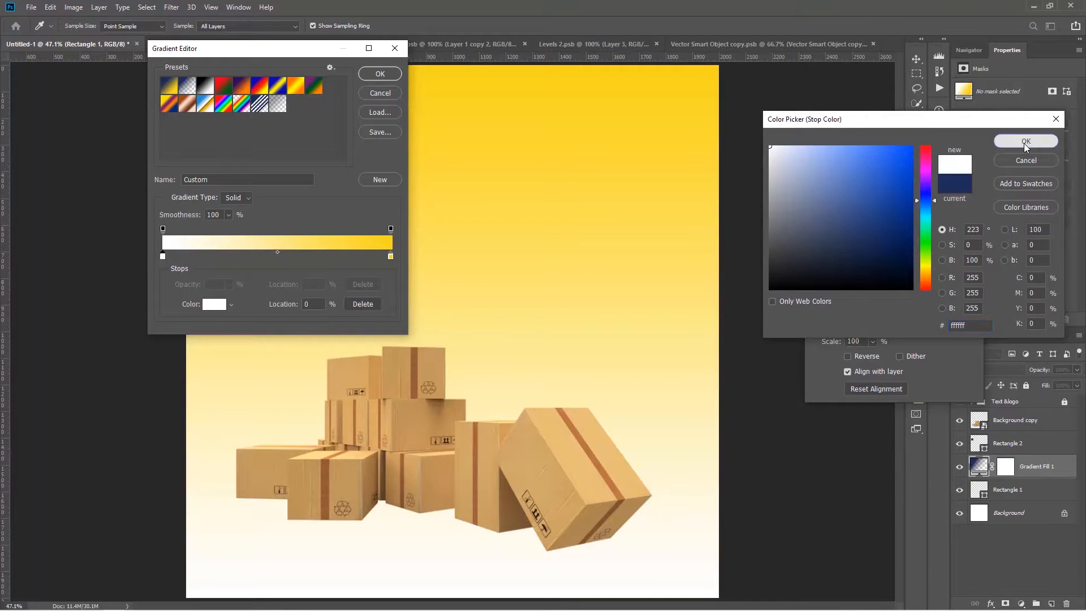
{"action": "left_click", "coordinate": [1025, 141]}
{"action": "left_click", "coordinate": [378, 74]}
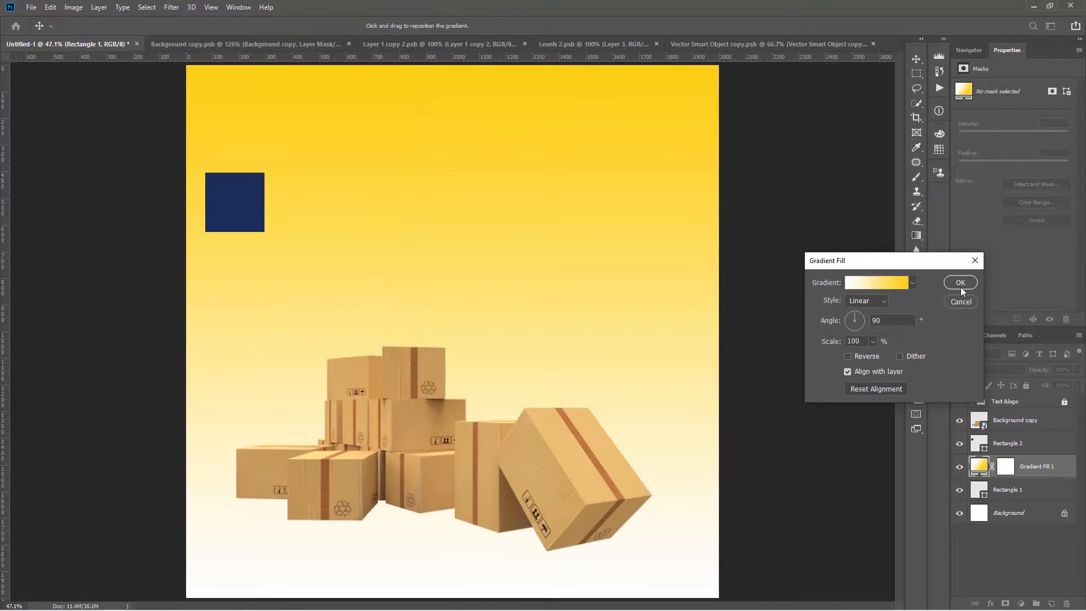
Step: Set the gradient fill's style to Radial and shift its white center up and to the right, above the boxes
{"action": "left_click", "coordinate": [863, 300]}
{"action": "left_click", "coordinate": [868, 310]}
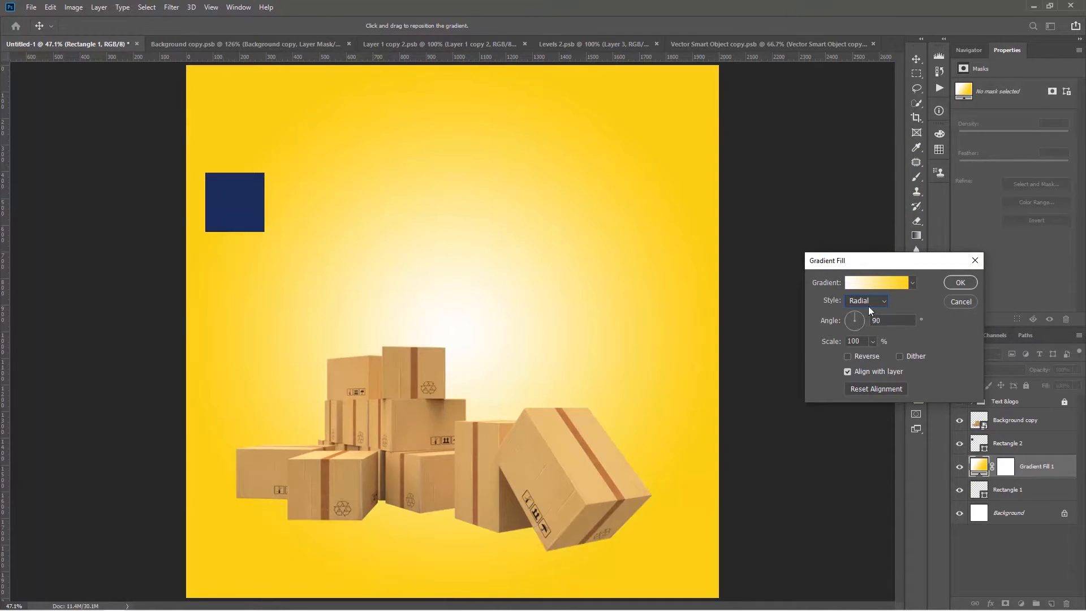
{"action": "left_click_drag", "start_coordinate": [451, 327], "coordinate": [513, 278]}
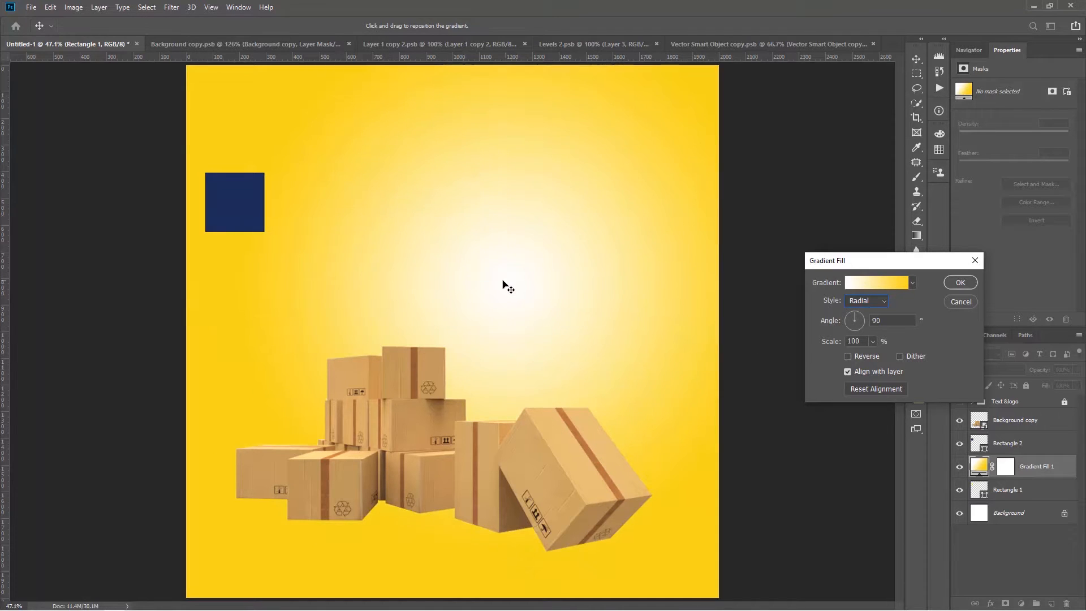
{"action": "left_click", "coordinate": [959, 283]}
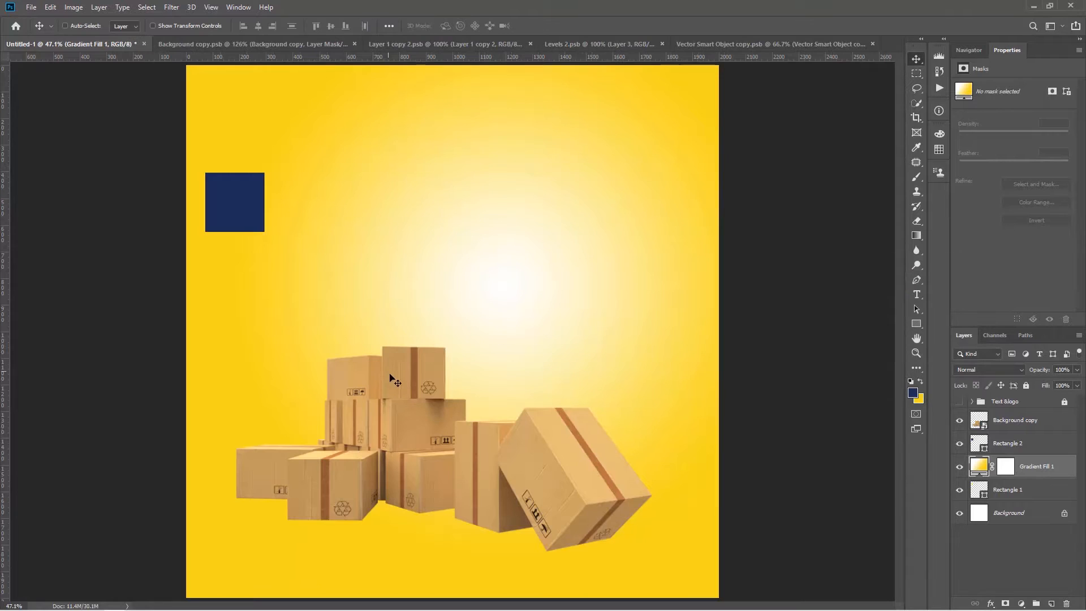
Step: Move the Rectangle 2 layer below Gradient Fill 1 and hide both rectangle layers
{"action": "scroll", "coordinate": [430, 402], "scroll_direction": "down", "scroll_amount": 1}
{"action": "left_click", "coordinate": [428, 400]}
{"action": "left_click_drag", "start_coordinate": [428, 400], "coordinate": [429, 412]}
{"action": "left_click_drag", "start_coordinate": [968, 444], "coordinate": [1009, 480]}
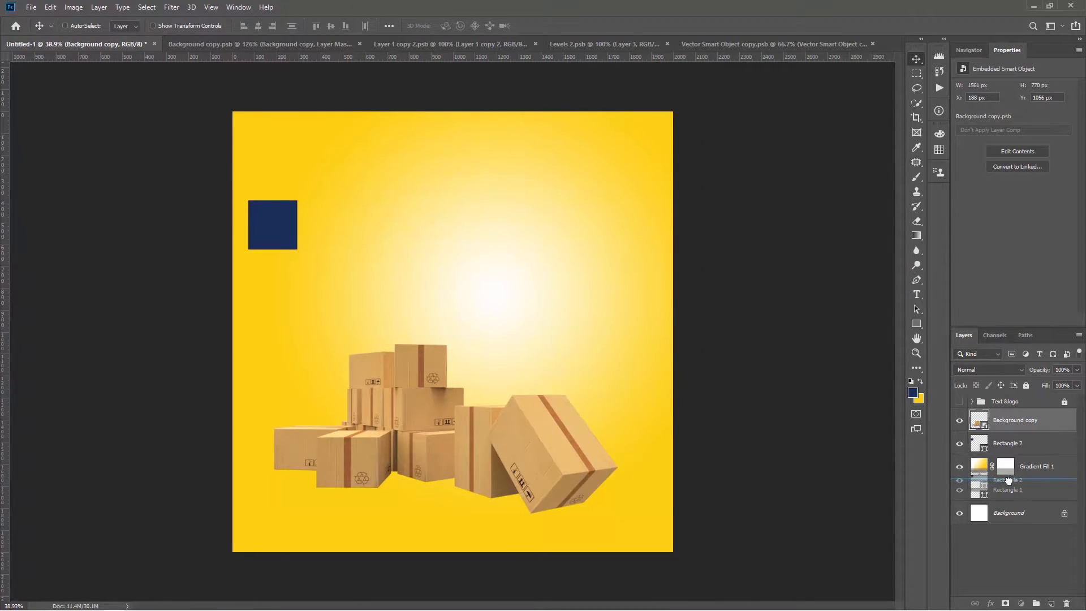
Step: Scale the boxes layer down to about 200% and reposition it slightly lower near the canvas's bottom edge
{"action": "left_click_drag", "start_coordinate": [421, 417], "coordinate": [430, 409]}
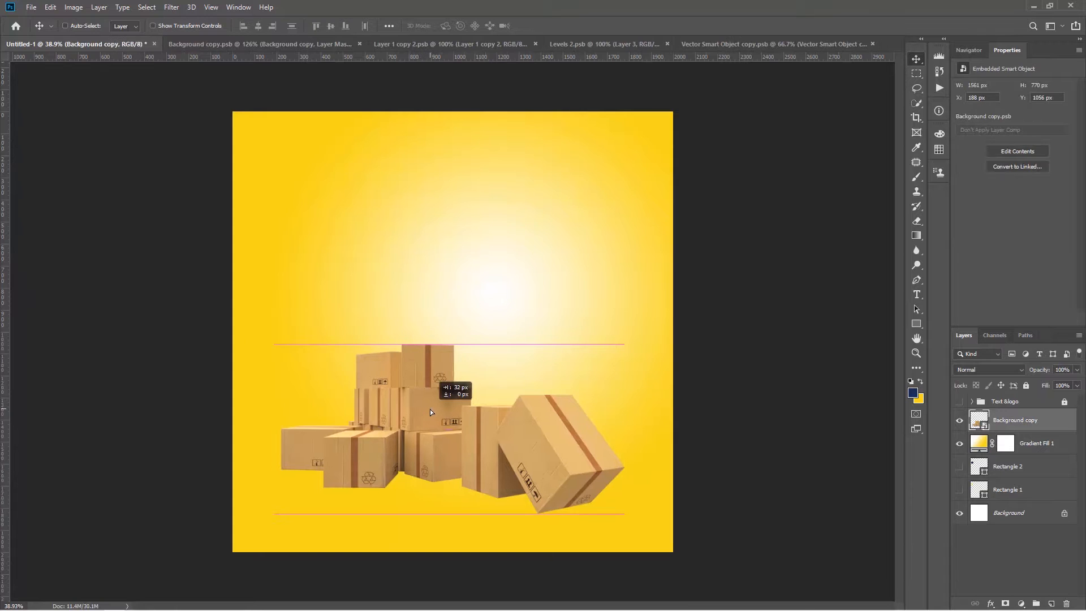
{"action": "key", "text": "ctrl+t"}
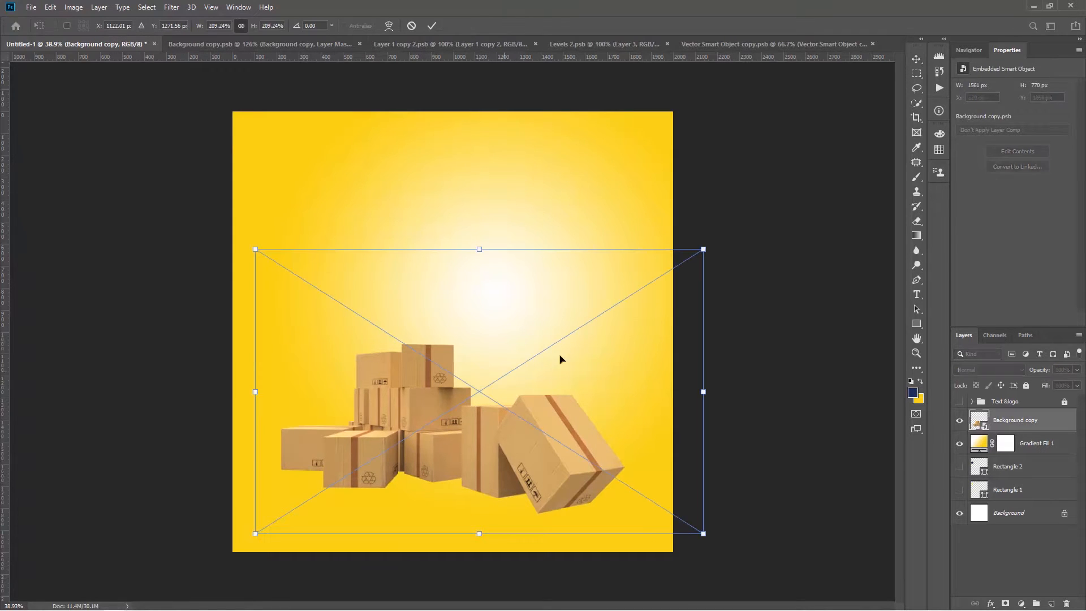
{"action": "left_click_drag", "start_coordinate": [703, 249], "coordinate": [685, 259]}
{"action": "left_click_drag", "start_coordinate": [426, 396], "coordinate": [425, 398]}
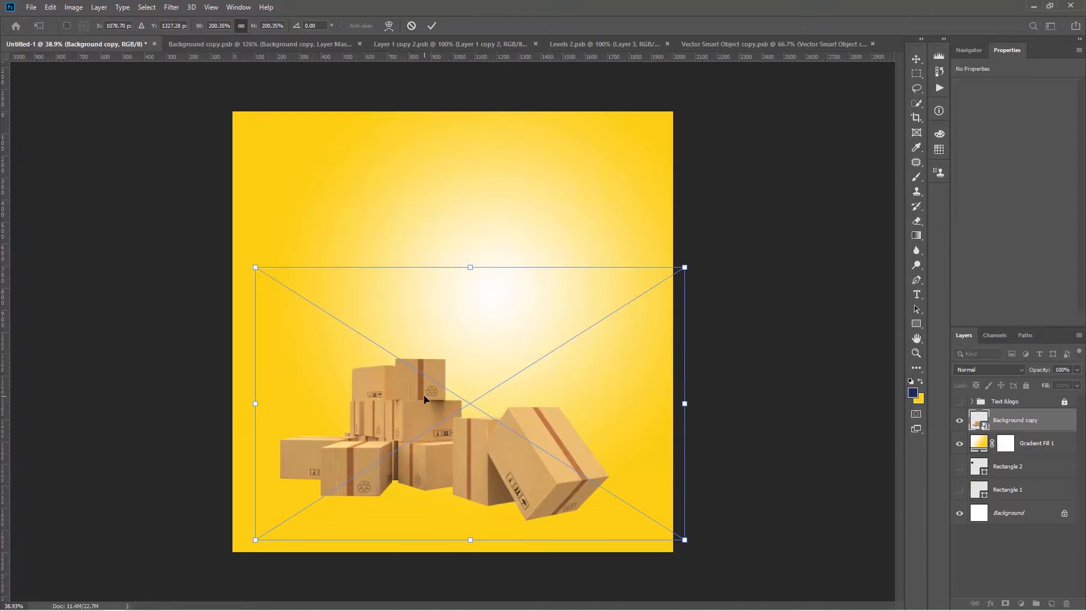
{"action": "key", "text": "Return"}
Step: Create a new empty layer directly beneath the boxes layer
{"action": "scroll", "coordinate": [430, 390], "scroll_direction": "up", "scroll_amount": 3}
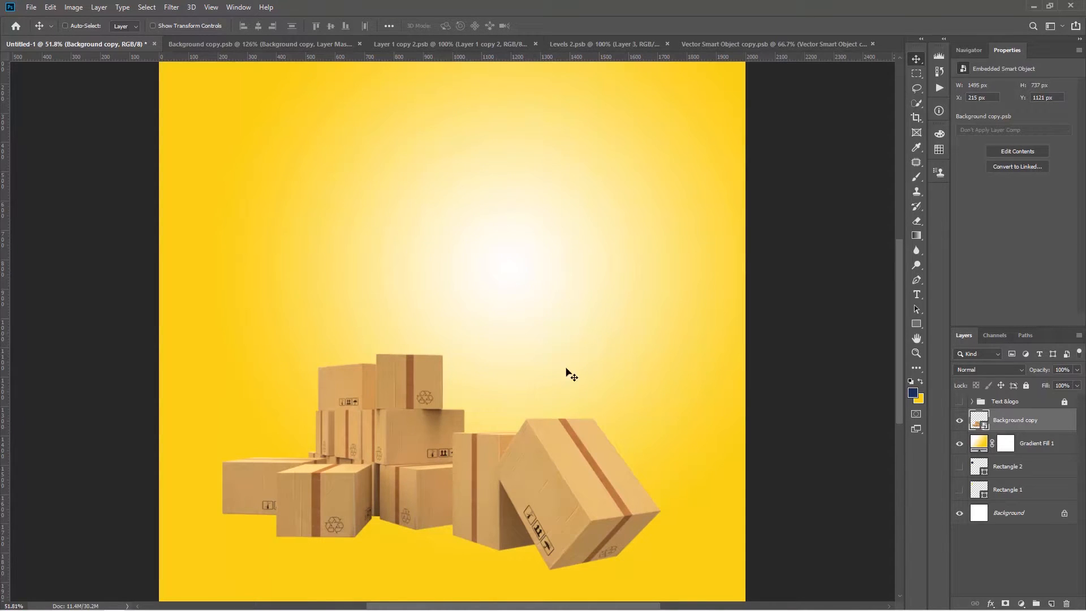
{"action": "key", "text": "ctrl"}
{"action": "left_click", "coordinate": [1051, 604], "text": "ctrl"}
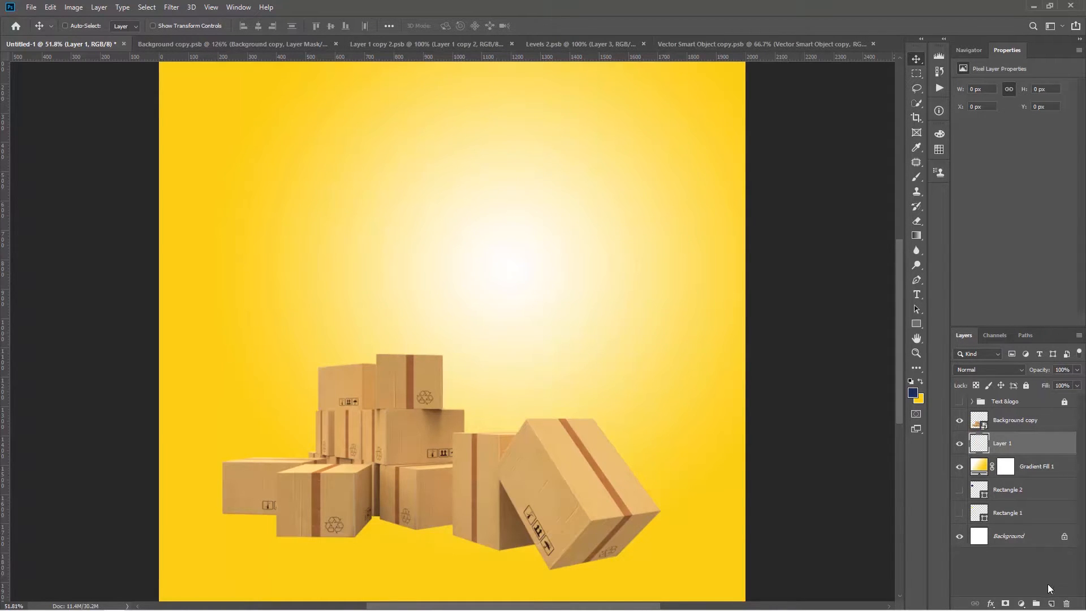
{"action": "left_click", "coordinate": [1003, 419]}
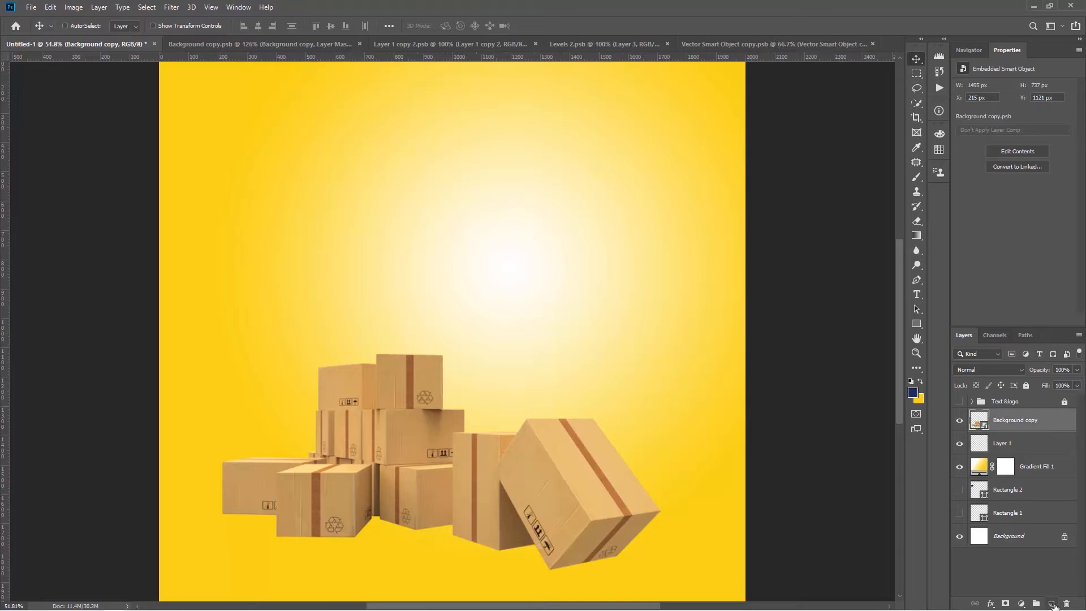
{"action": "left_click", "coordinate": [1051, 604]}
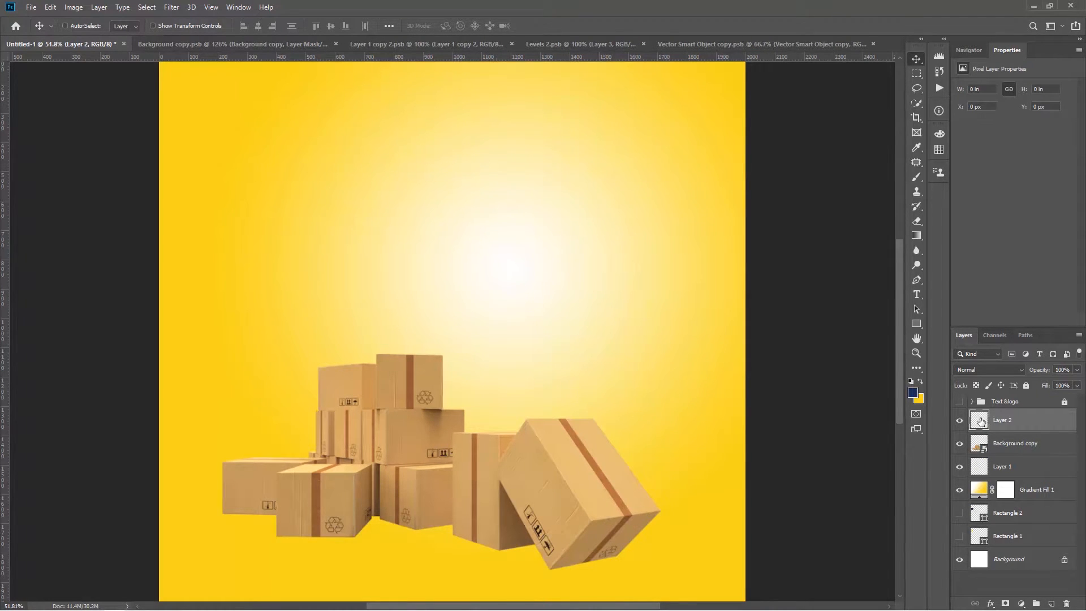
{"action": "key", "text": "Delete"}
Step: On Layer 1, paint a black contact shadow under the tilted box's lower right corner with a soft brush of size 24
{"action": "left_click", "coordinate": [987, 443]}
{"action": "scroll", "coordinate": [321, 474], "scroll_direction": "up", "scroll_amount": 3}
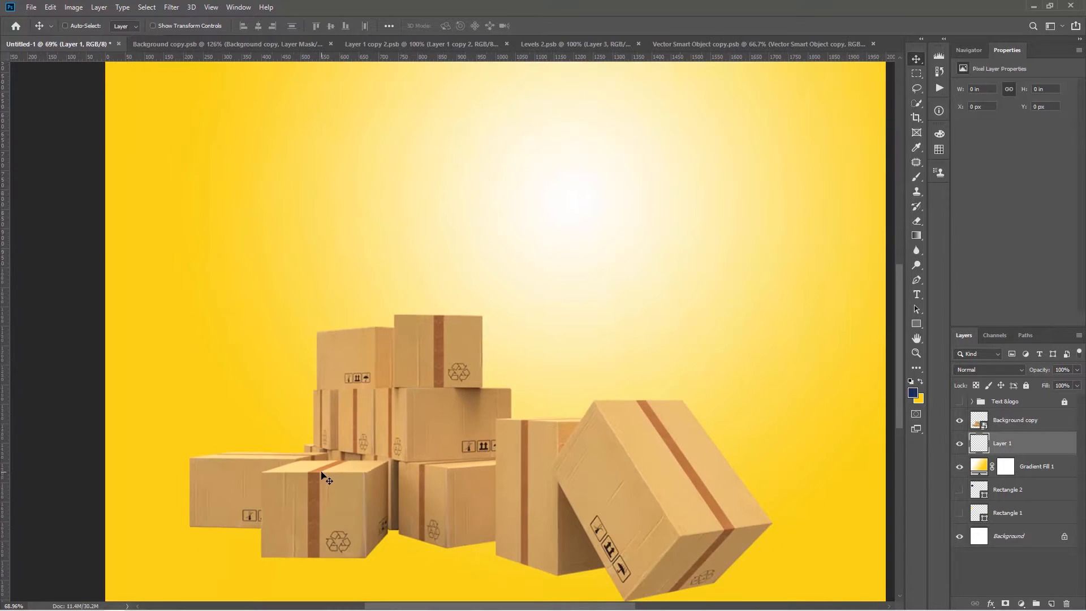
{"action": "key", "text": "b"}
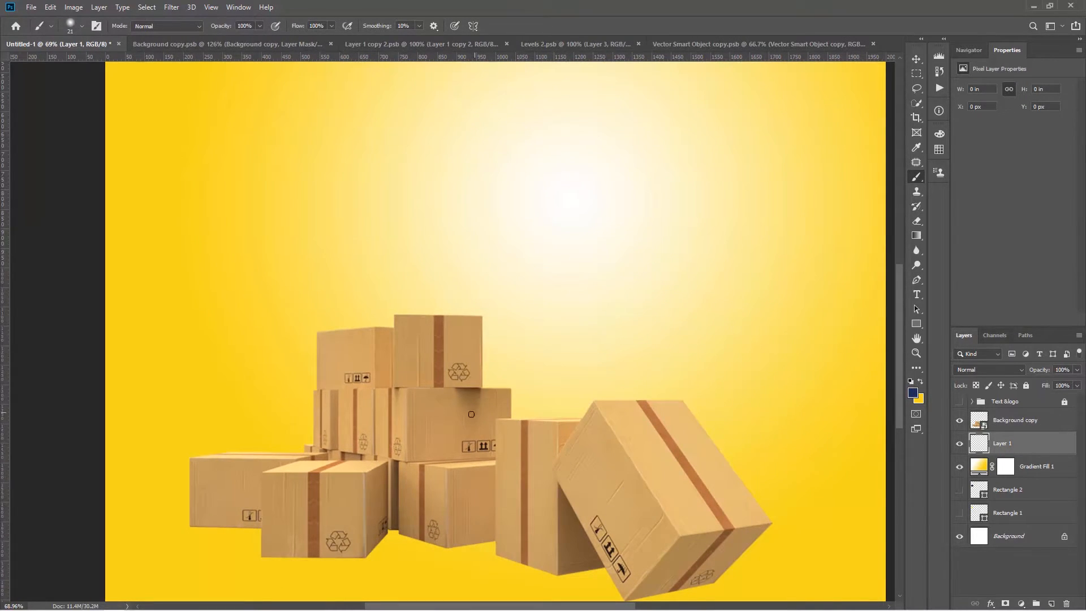
{"action": "scroll", "coordinate": [474, 442], "scroll_direction": "down", "scroll_amount": 2}
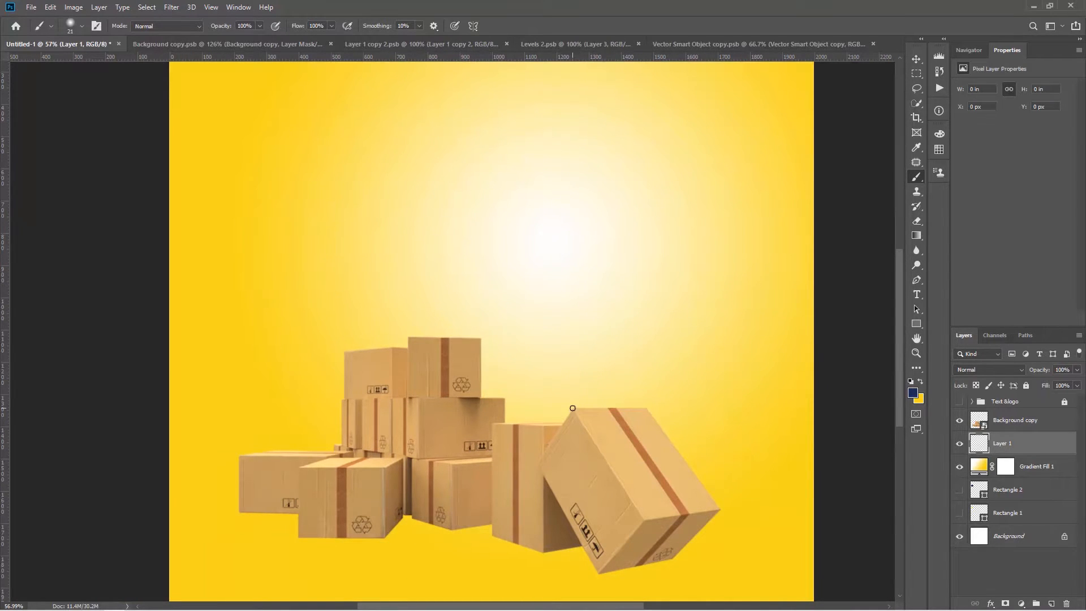
{"action": "key", "text": "d"}
{"action": "scroll", "coordinate": [627, 532], "scroll_direction": "up", "scroll_amount": 8}
{"action": "left_click_drag", "start_coordinate": [606, 436], "coordinate": [535, 232]}
{"action": "scroll", "coordinate": [585, 381], "scroll_direction": "up", "scroll_amount": 6}
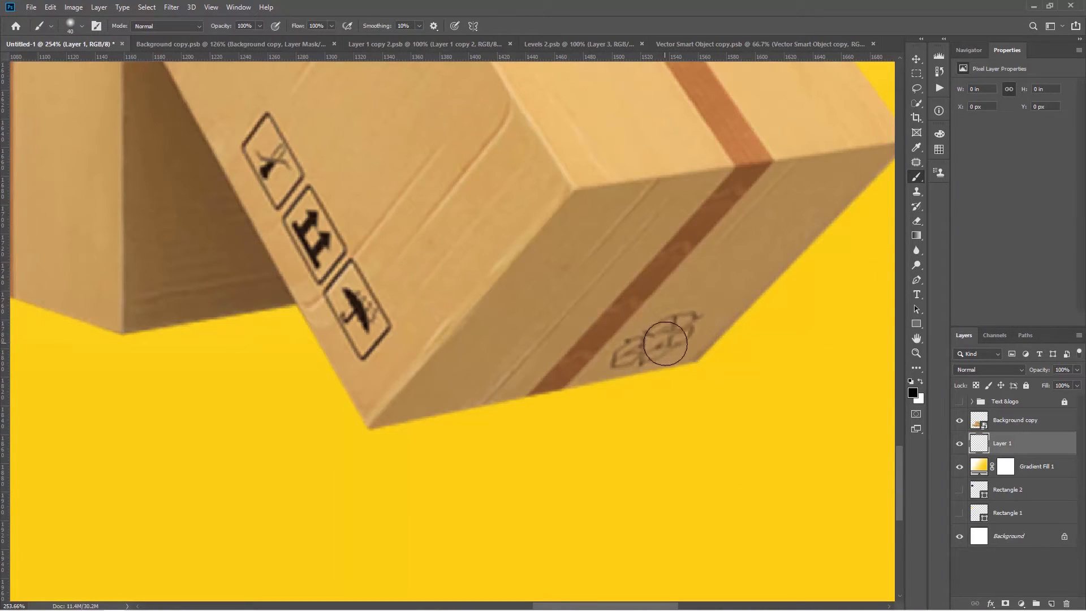
{"action": "mouse_move", "coordinate": [664, 343]}
{"action": "left_mouse_down"}
{"action": "mouse_move", "coordinate": [648, 343]}
{"action": "mouse_move", "coordinate": [692, 375]}
{"action": "mouse_move", "coordinate": [695, 423]}
{"action": "left_mouse_up"}
{"action": "scroll", "coordinate": [681, 367], "scroll_direction": "up", "scroll_amount": 2}
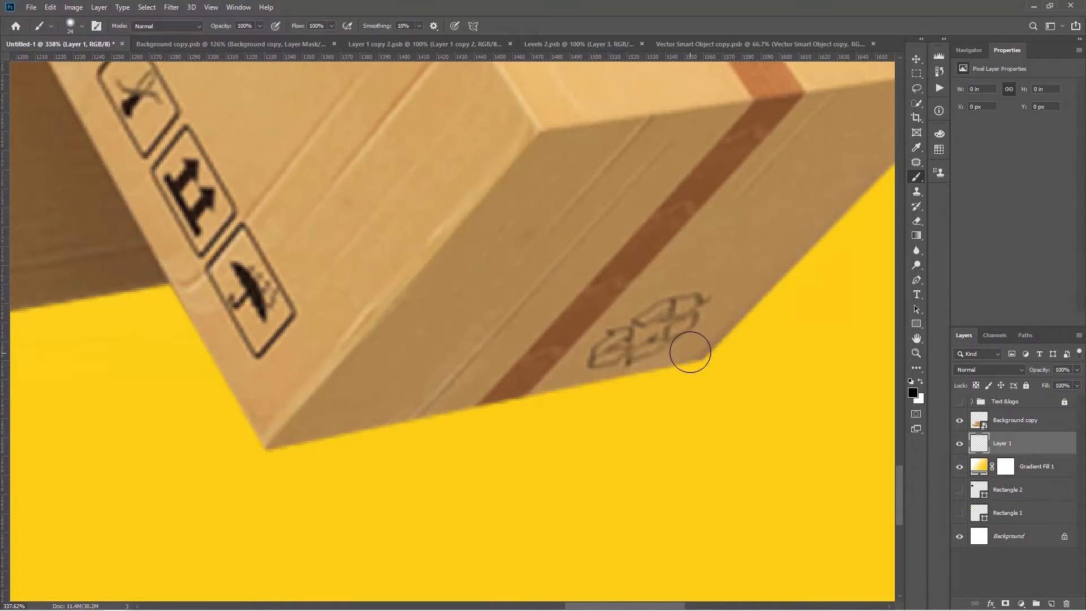
{"action": "left_click", "coordinate": [688, 356]}
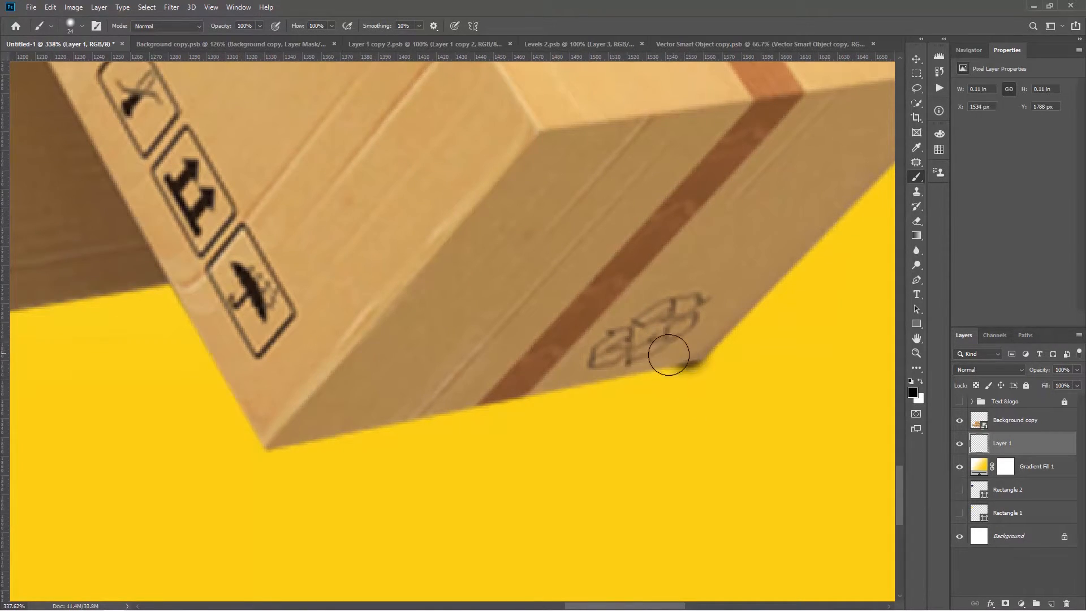
{"action": "scroll", "coordinate": [310, 441], "scroll_direction": "down", "scroll_amount": 3}
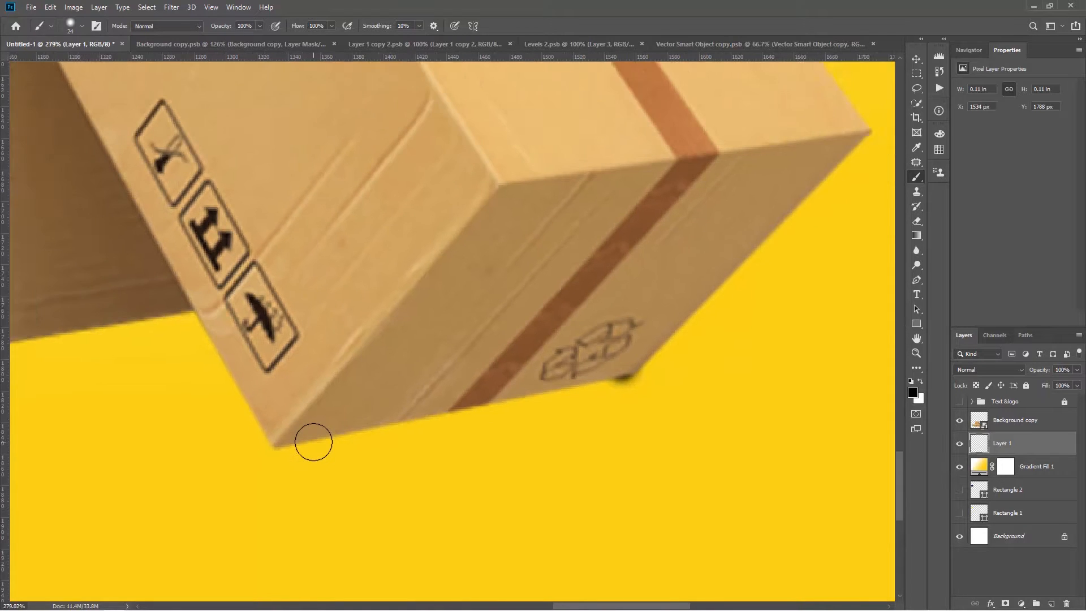
{"action": "scroll", "coordinate": [312, 442], "scroll_direction": "up", "scroll_amount": 4}
{"action": "scroll", "coordinate": [313, 442], "scroll_direction": "down", "scroll_amount": 4}
{"action": "scroll", "coordinate": [313, 441], "scroll_direction": "up", "scroll_amount": 3}
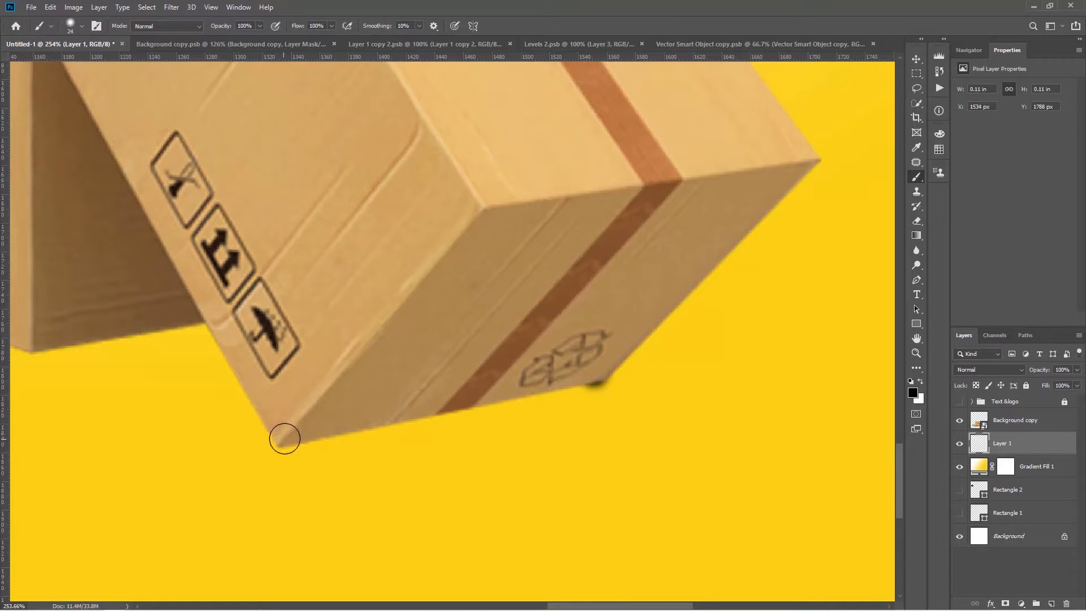
Step: Paint the black contact shadow along the tilted box's bottom edge and beneath the shaded side of the upright box behind it
{"action": "left_click", "coordinate": [285, 438], "text": "shift"}
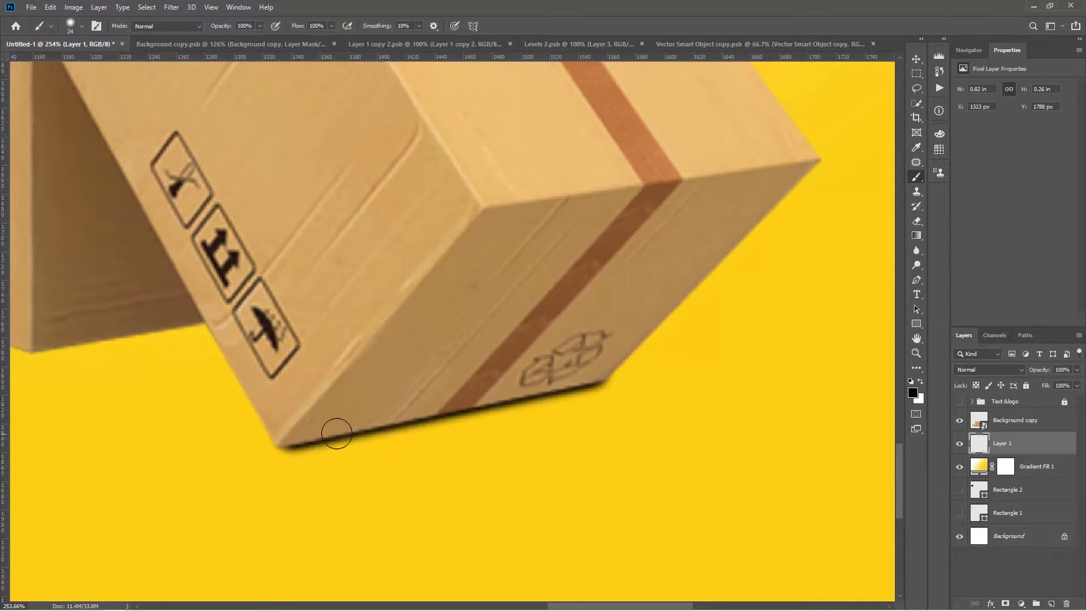
{"action": "left_click_drag", "start_coordinate": [283, 395], "coordinate": [647, 426]}
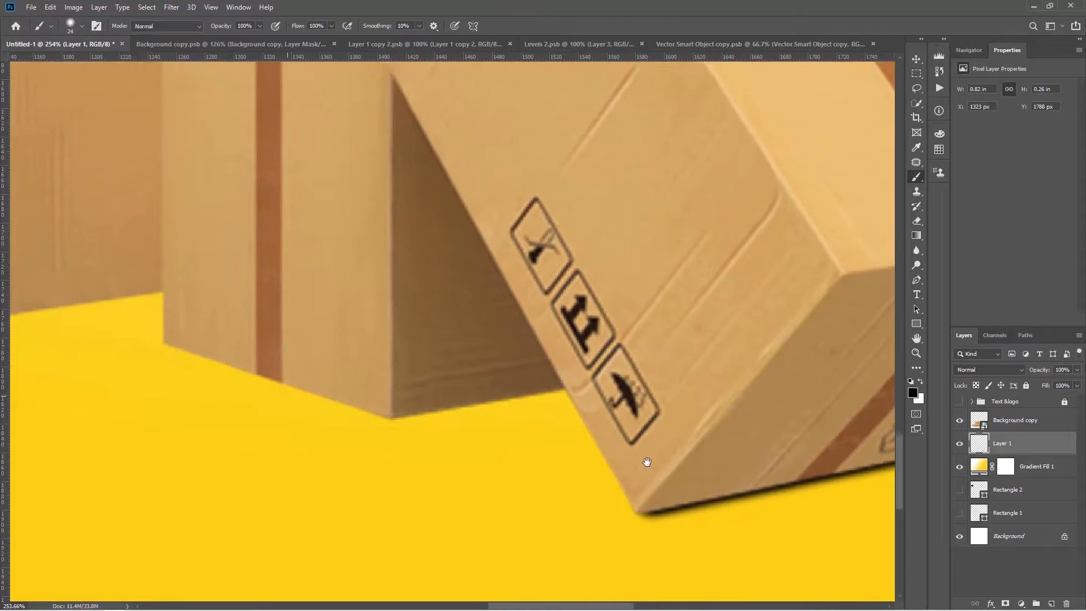
{"action": "left_click", "coordinate": [553, 385]}
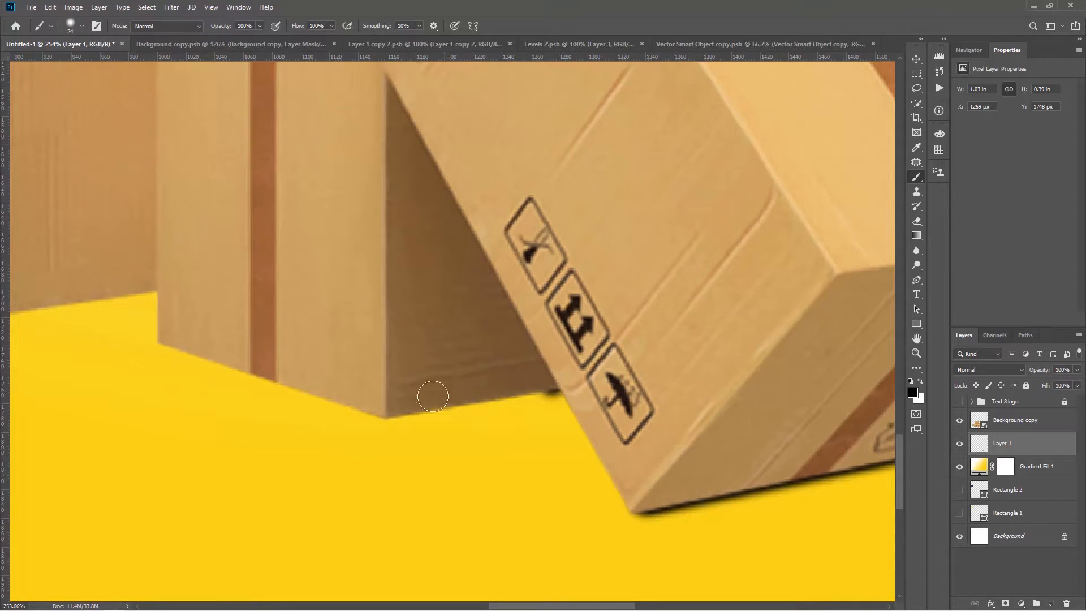
{"action": "left_click", "coordinate": [392, 408], "text": "shift"}
{"action": "scroll", "coordinate": [402, 414], "scroll_direction": "down", "scroll_amount": 6}
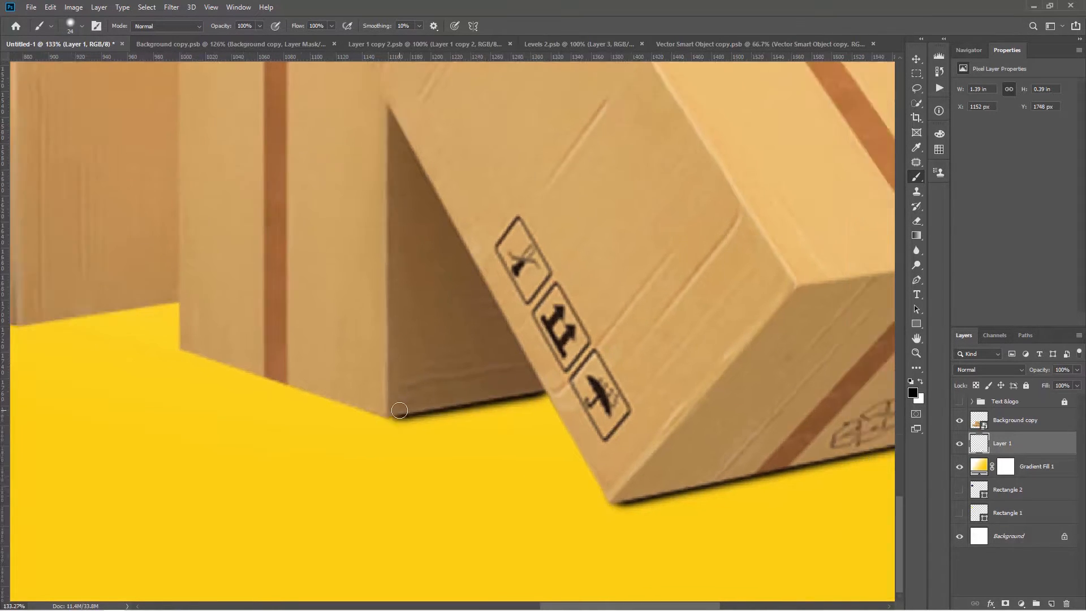
Step: Paint a straight black contact shadow along the upright box's front-left bottom edge
{"action": "left_click_drag", "start_coordinate": [416, 407], "coordinate": [786, 407]}
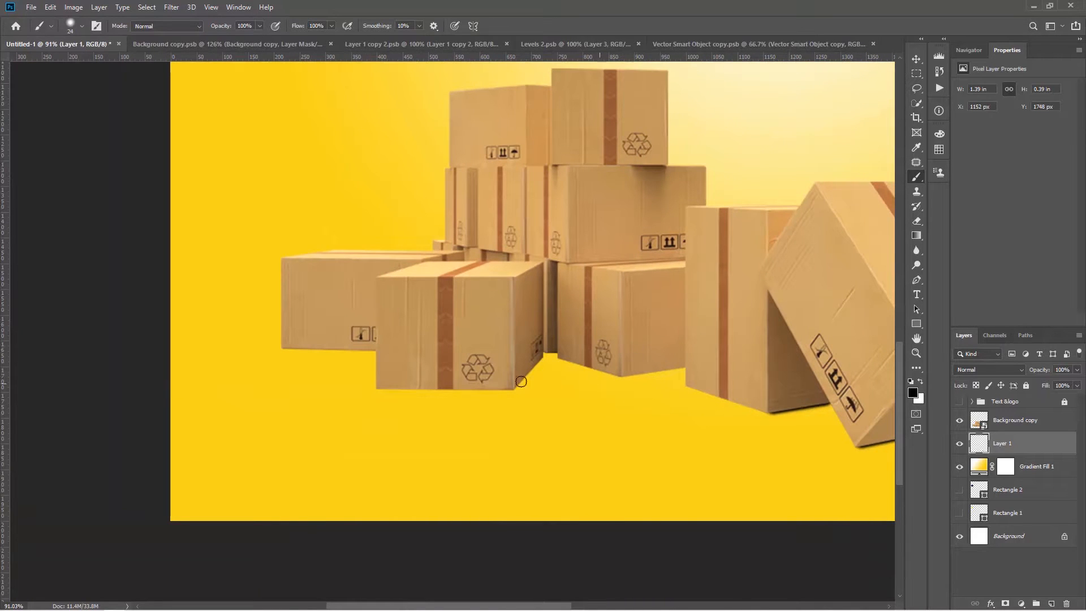
{"action": "left_click_drag", "start_coordinate": [518, 395], "coordinate": [273, 395]}
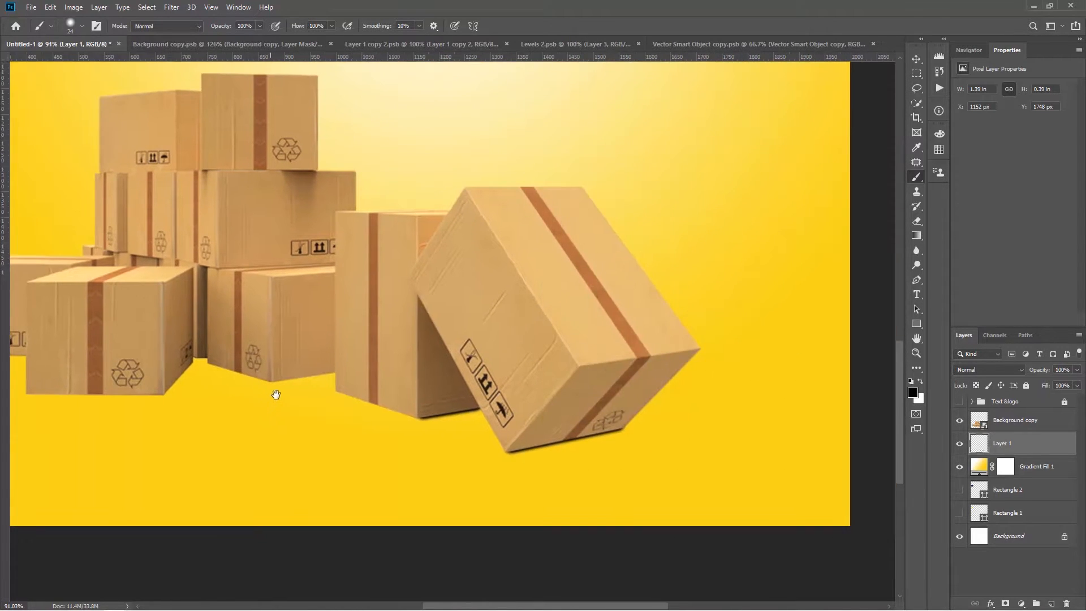
{"action": "left_click_drag", "start_coordinate": [157, 379], "coordinate": [485, 400]}
{"action": "scroll", "coordinate": [683, 396], "scroll_direction": "up", "scroll_amount": 3}
{"action": "scroll", "coordinate": [683, 395], "scroll_direction": "up", "scroll_amount": 1}
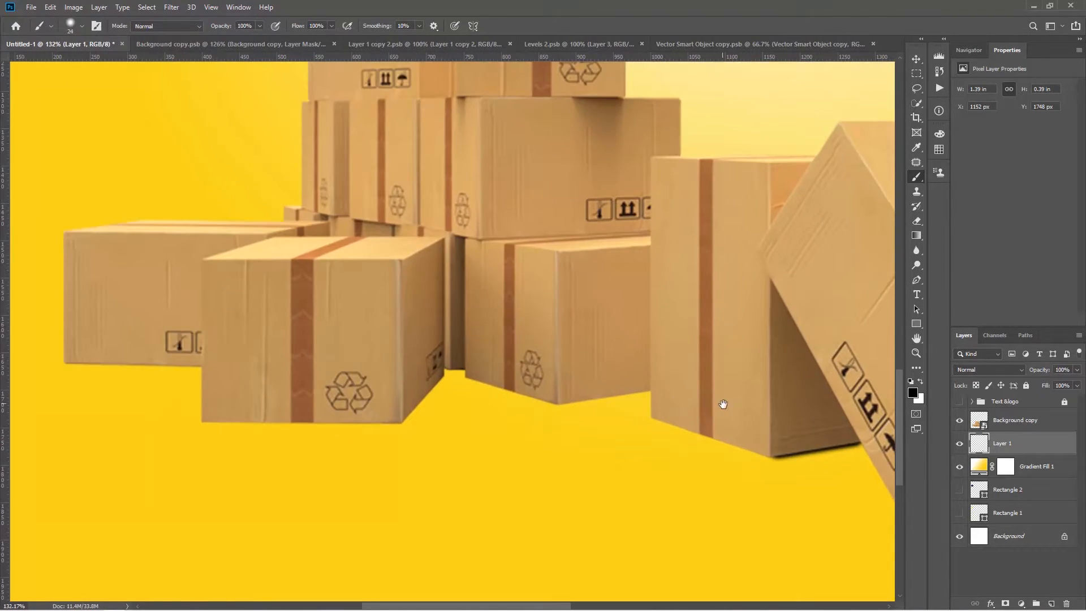
{"action": "left_click_drag", "start_coordinate": [842, 421], "coordinate": [495, 464]}
{"action": "scroll", "coordinate": [404, 494], "scroll_direction": "up", "scroll_amount": 13}
{"action": "scroll", "coordinate": [594, 395], "scroll_direction": "down", "scroll_amount": 5}
{"action": "left_click", "coordinate": [508, 442]}
{"action": "left_click", "coordinate": [282, 363], "text": "shift"}
Step: Paint contact shadows along both bottom edges of the stack's lower box, just left of the upright box
{"action": "left_click_drag", "start_coordinate": [346, 358], "coordinate": [473, 417]}
{"action": "left_click", "coordinate": [382, 368]}
{"action": "left_click", "coordinate": [214, 390], "text": "shift"}
{"action": "left_click_drag", "start_coordinate": [210, 392], "coordinate": [508, 408]}
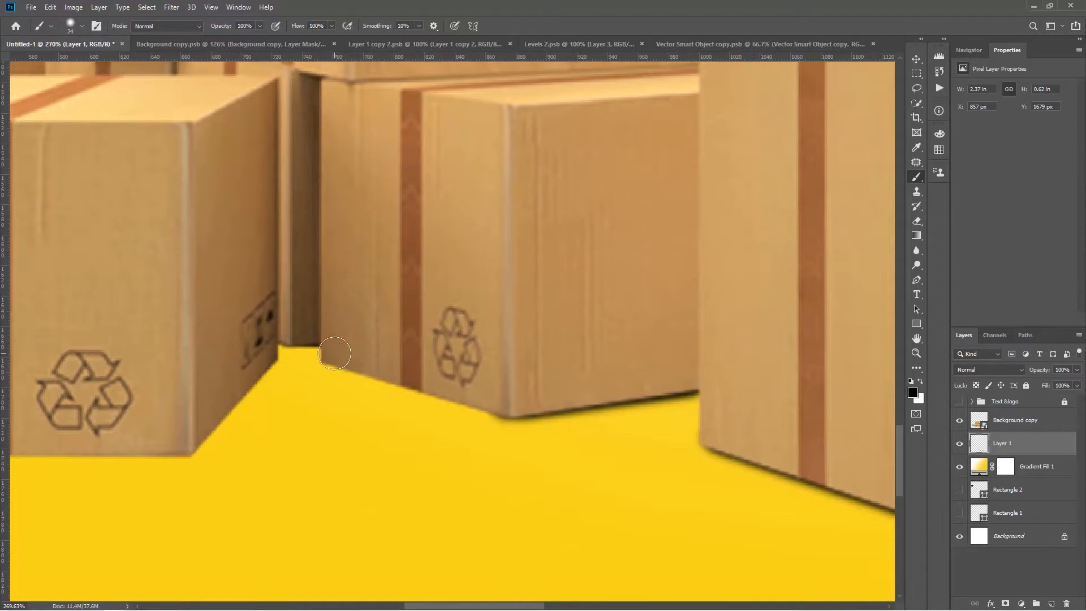
{"action": "left_click", "coordinate": [336, 354], "text": "shift"}
Step: Continue the contact shadow through the gap between the lower boxes and along the front-left box's receding side edge
{"action": "left_click_drag", "start_coordinate": [328, 338], "coordinate": [439, 397]}
{"action": "left_click", "coordinate": [433, 387]}
{"action": "left_click", "coordinate": [398, 390], "text": "shift"}
{"action": "left_click", "coordinate": [371, 418], "text": "shift"}
{"action": "left_click", "coordinate": [300, 501], "text": "shift"}
Step: Paint contact shadows along the front-left box's front bottom edge and the leftmost box's bottom edge
{"action": "left_click_drag", "start_coordinate": [356, 476], "coordinate": [884, 379]}
{"action": "left_click", "coordinate": [816, 406]}
{"action": "left_click", "coordinate": [426, 402], "text": "shift"}
{"action": "left_click_drag", "start_coordinate": [422, 317], "coordinate": [537, 418]}
{"action": "left_click", "coordinate": [536, 391]}
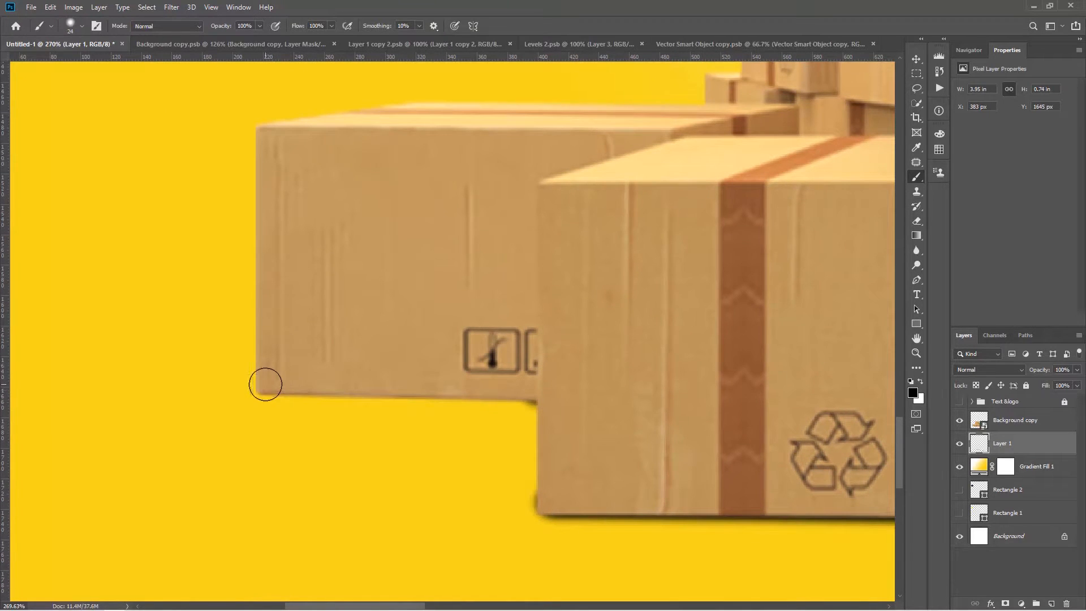
{"action": "left_click", "coordinate": [265, 384], "text": "shift"}
Step: Erase the shadow spill outside the lower left corners of the front-left box and the leftmost box
{"action": "key", "text": "e"}
{"action": "left_click", "coordinate": [535, 502]}
{"action": "left_click", "coordinate": [255, 387]}
{"action": "scroll", "coordinate": [459, 415], "scroll_direction": "down", "scroll_amount": 10}
{"action": "left_click_drag", "start_coordinate": [608, 404], "coordinate": [363, 353]}
{"action": "scroll", "coordinate": [649, 396], "scroll_direction": "down", "scroll_amount": 3}
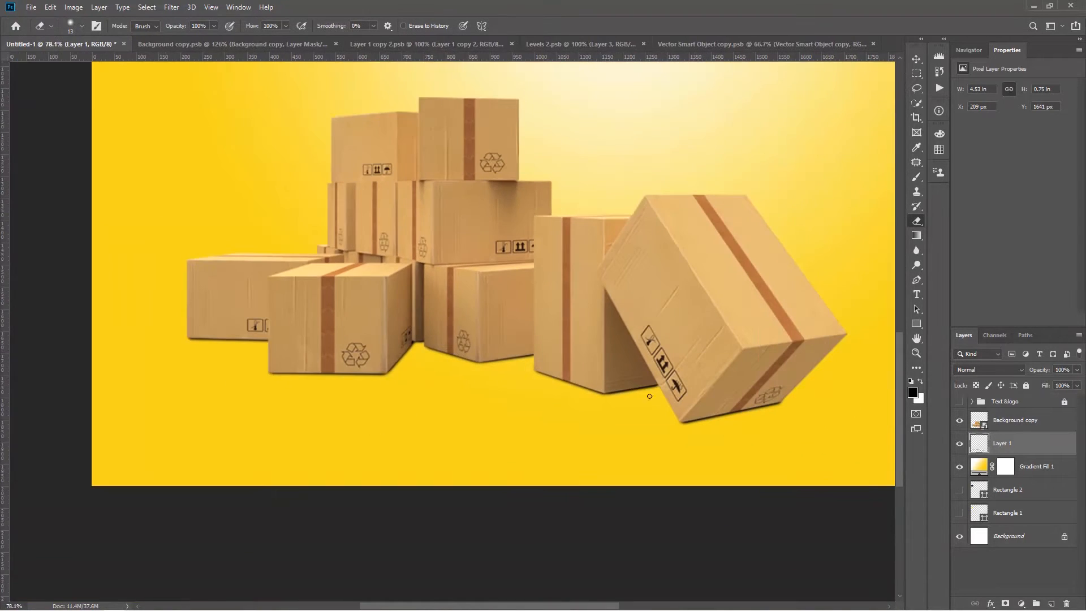
Step: Toggle Layer 1's visibility to compare the boxes with and without their contact shadows at full and close view
{"action": "left_click", "coordinate": [959, 444]}
{"action": "left_click", "coordinate": [959, 446]}
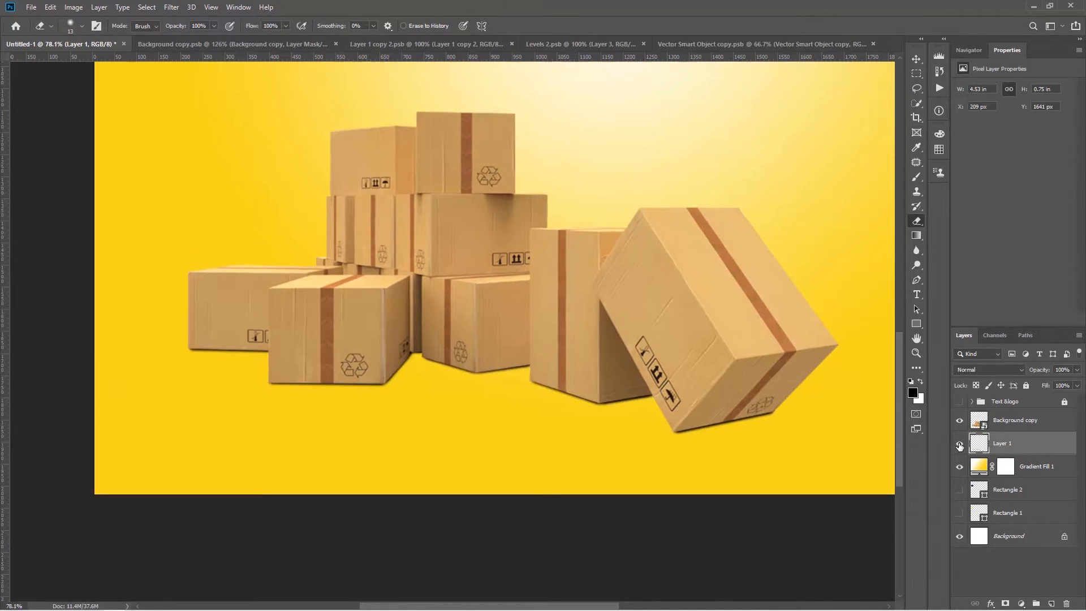
{"action": "key", "text": "ctrl+0"}
{"action": "left_click", "coordinate": [959, 446]}
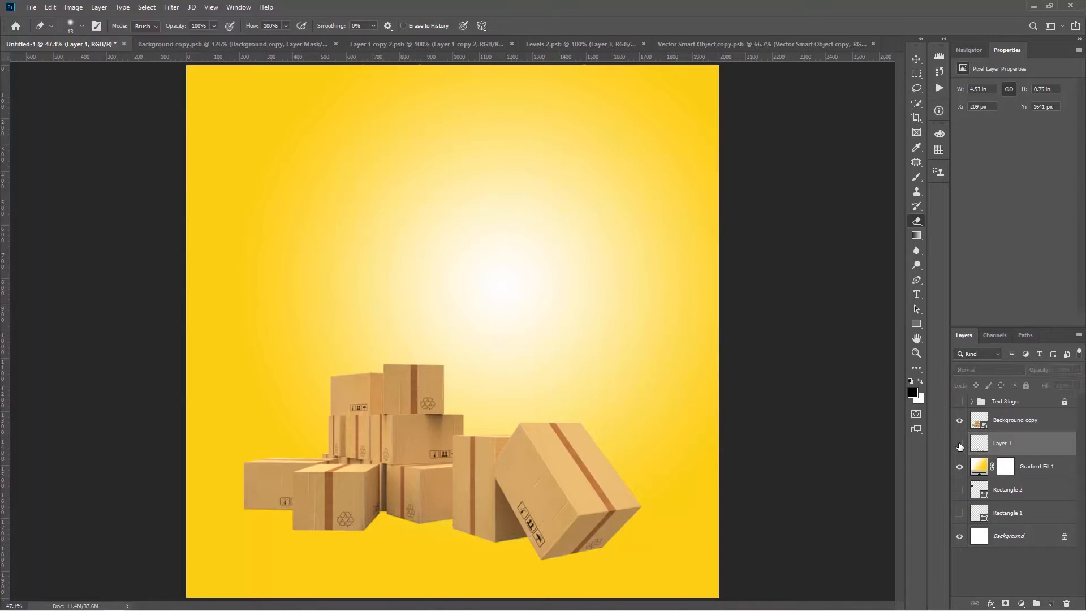
{"action": "left_click", "coordinate": [959, 446]}
{"action": "left_click", "coordinate": [959, 446]}
{"action": "left_click", "coordinate": [959, 446]}
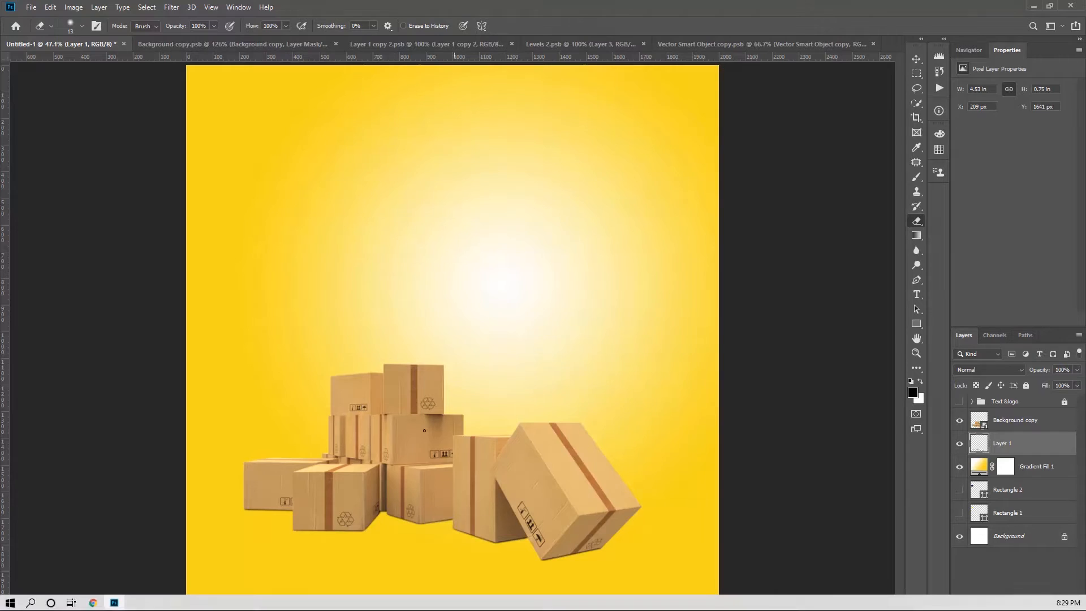
{"action": "scroll", "coordinate": [424, 430], "scroll_direction": "up", "scroll_amount": 3}
{"action": "left_click_drag", "start_coordinate": [447, 456], "coordinate": [433, 382]}
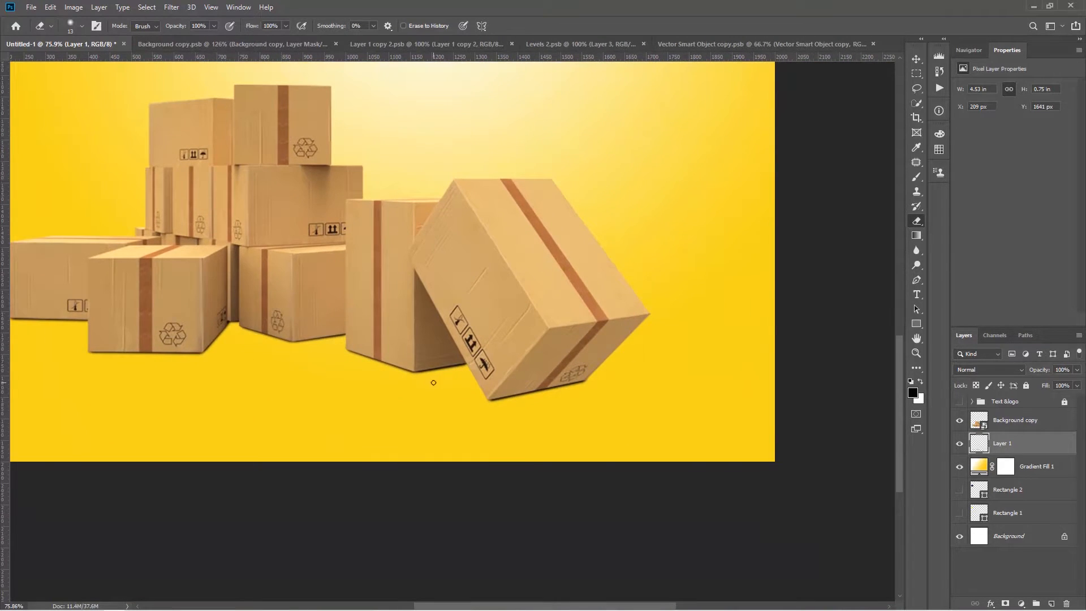
{"action": "left_click_drag", "start_coordinate": [320, 303], "coordinate": [400, 334]}
{"action": "scroll", "coordinate": [400, 335], "scroll_direction": "down", "scroll_amount": 2}
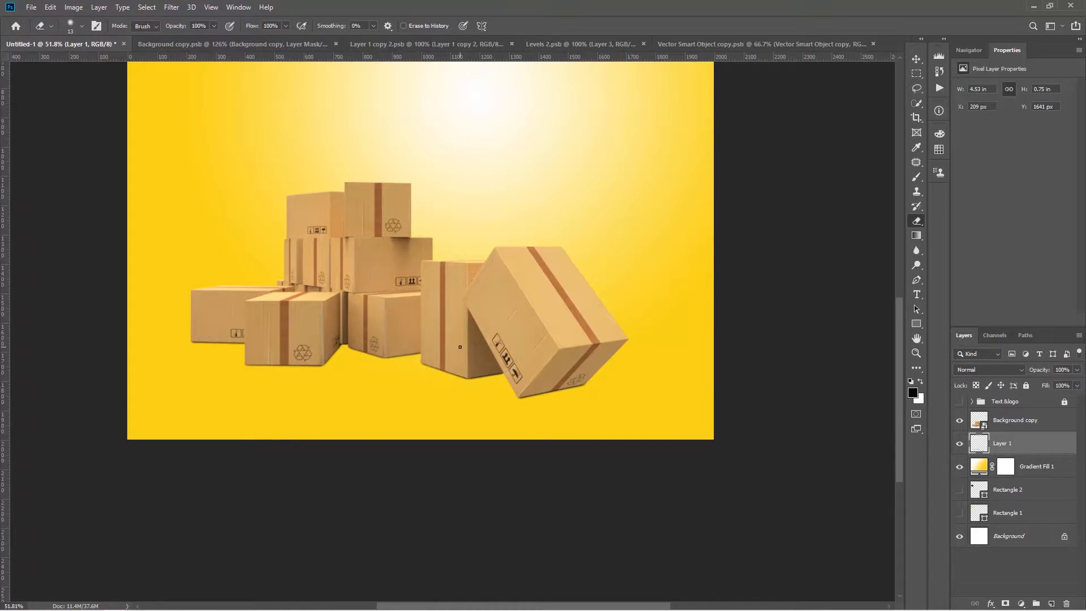
{"action": "scroll", "coordinate": [460, 346], "scroll_direction": "down", "scroll_amount": 1}
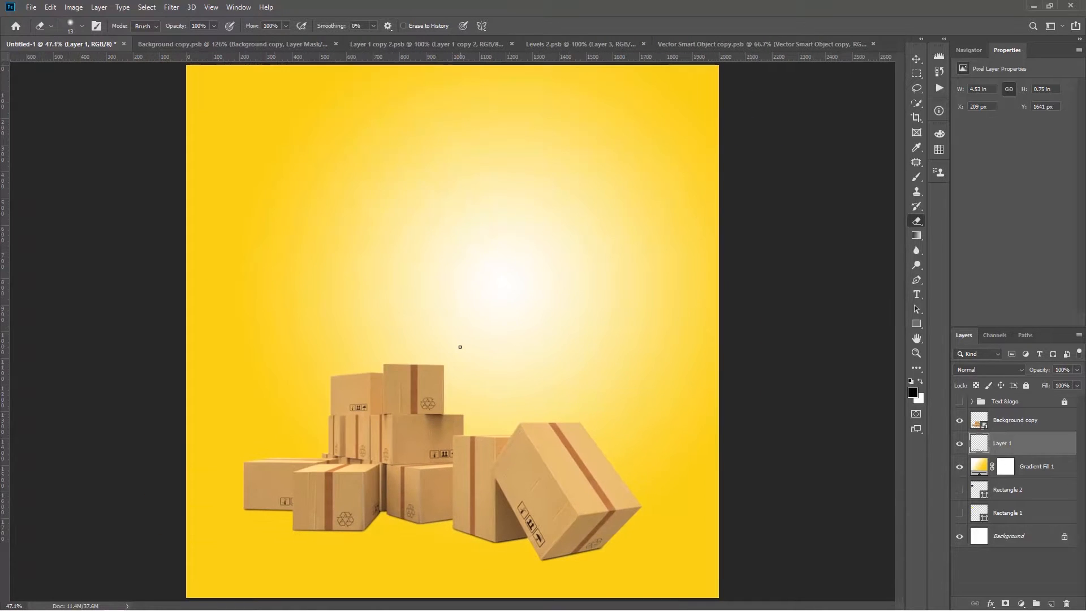
{"action": "left_click", "coordinate": [955, 446]}
{"action": "left_click", "coordinate": [955, 446]}
{"action": "left_click", "coordinate": [955, 446]}
{"action": "left_click", "coordinate": [955, 446]}
Step: Create a new empty layer directly above the contact shadow layer, Layer 1
{"action": "left_click", "coordinate": [1047, 604]}
{"action": "scroll", "coordinate": [517, 548], "scroll_direction": "up", "scroll_amount": 5}
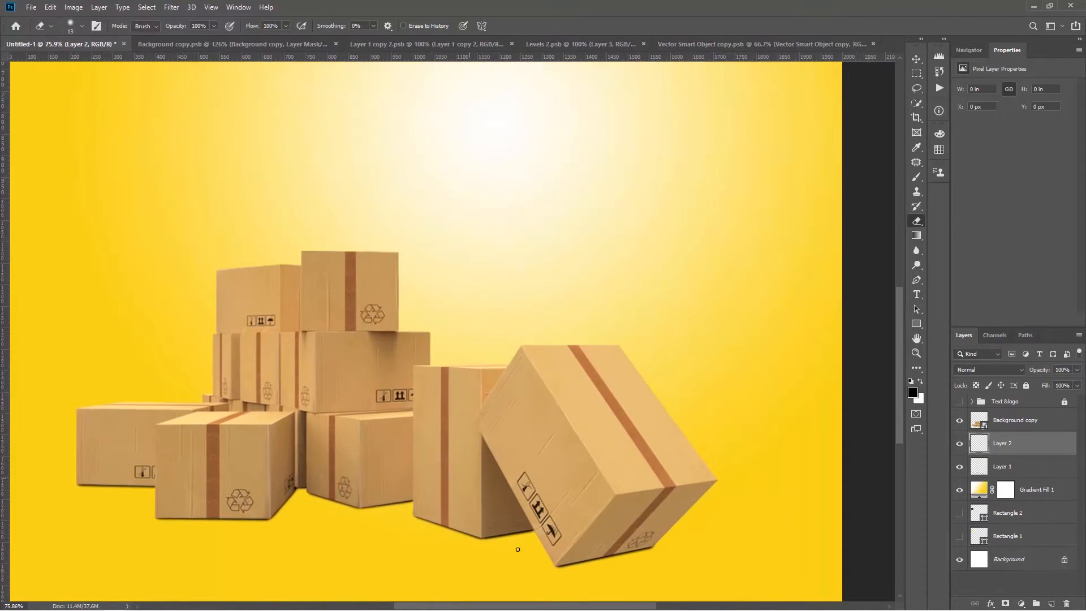
{"action": "key", "text": "p"}
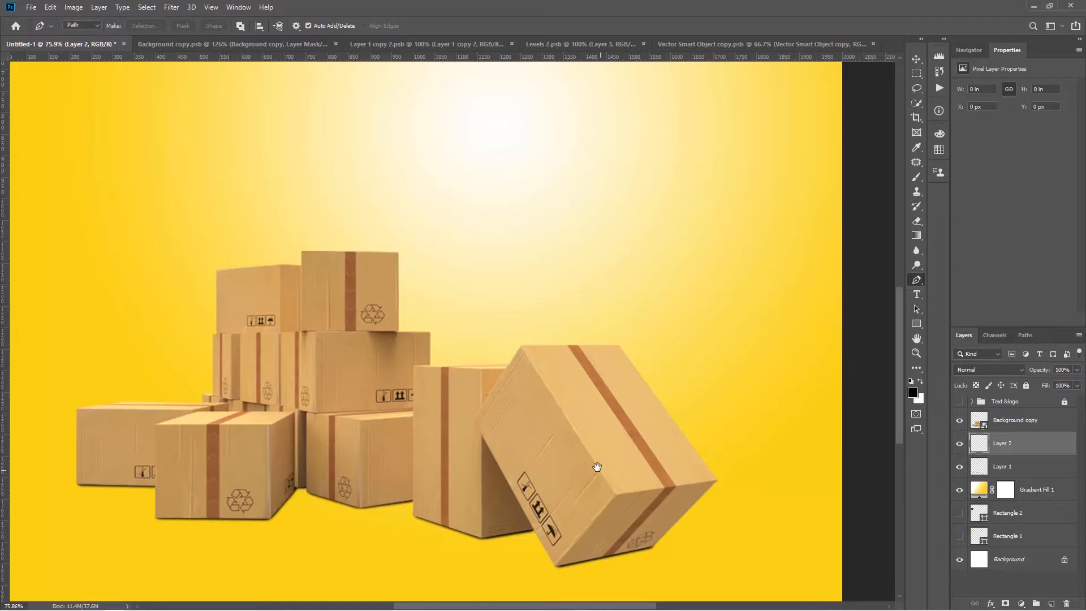
{"action": "scroll", "coordinate": [594, 468], "scroll_direction": "down", "scroll_amount": 3}
{"action": "scroll", "coordinate": [517, 319], "scroll_direction": "down", "scroll_amount": 2}
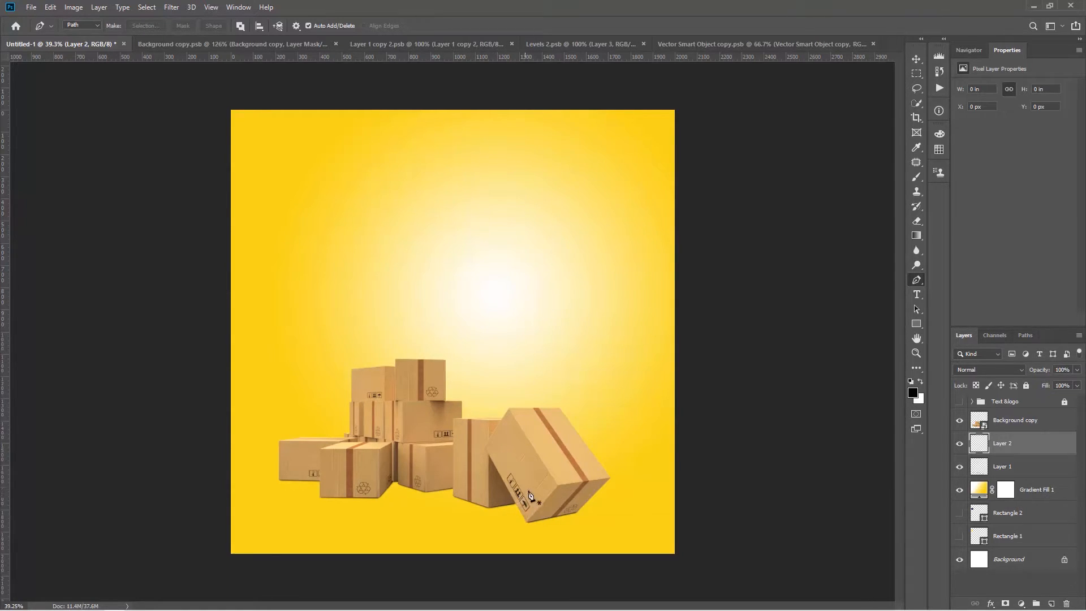
{"action": "key", "text": "b"}
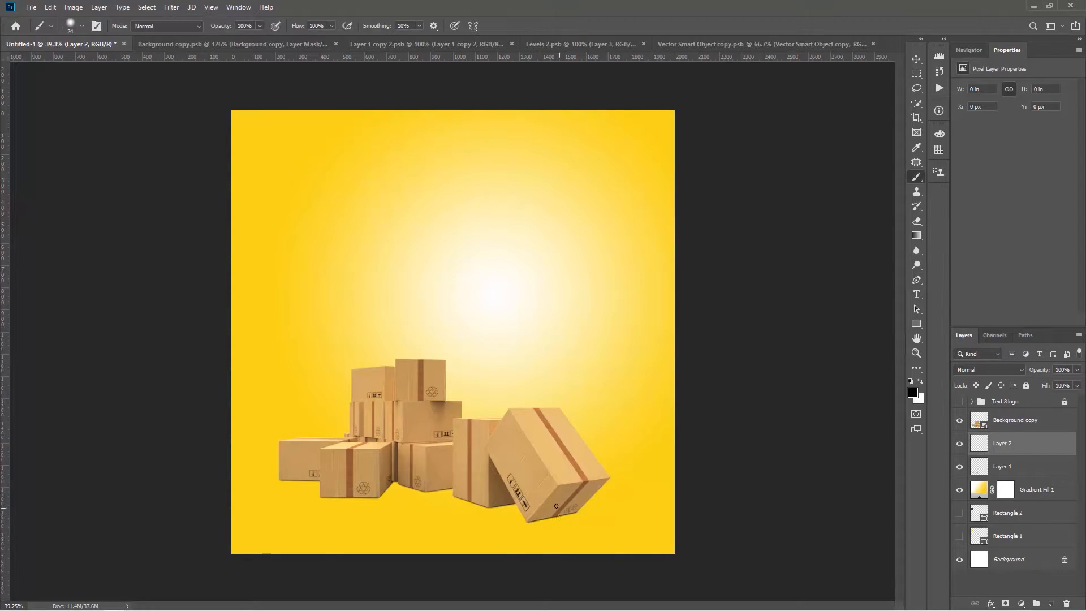
{"action": "left_click_drag", "start_coordinate": [552, 516], "coordinate": [552, 557]}
{"action": "left_click_drag", "start_coordinate": [530, 521], "coordinate": [530, 557]}
{"action": "left_click_drag", "start_coordinate": [458, 497], "coordinate": [449, 556]}
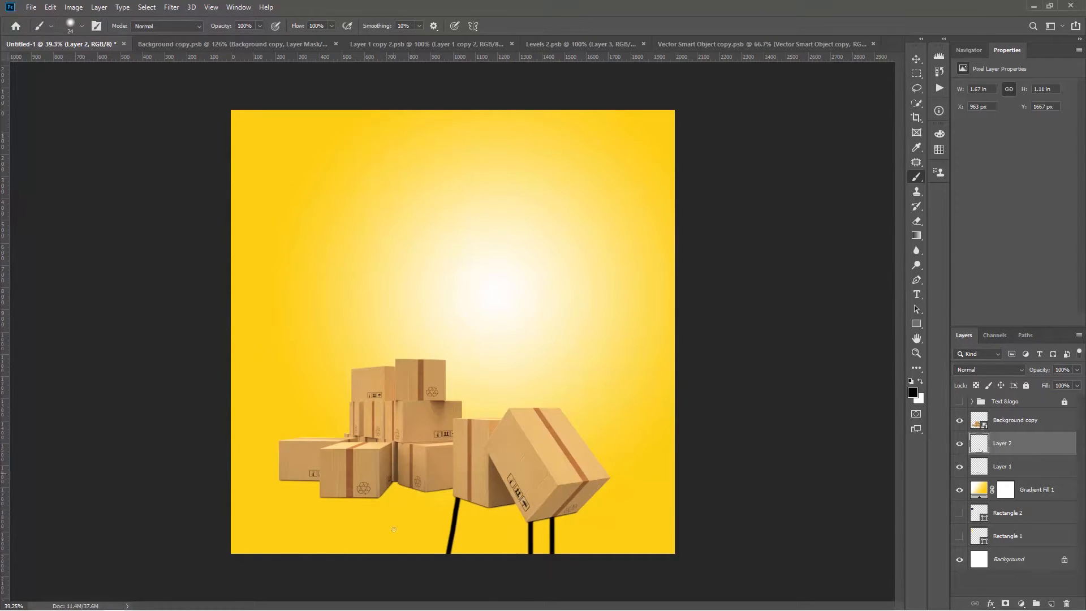
{"action": "left_click_drag", "start_coordinate": [394, 481], "coordinate": [391, 554]}
{"action": "left_click_drag", "start_coordinate": [328, 500], "coordinate": [317, 555]}
{"action": "left_click_drag", "start_coordinate": [285, 492], "coordinate": [279, 544]}
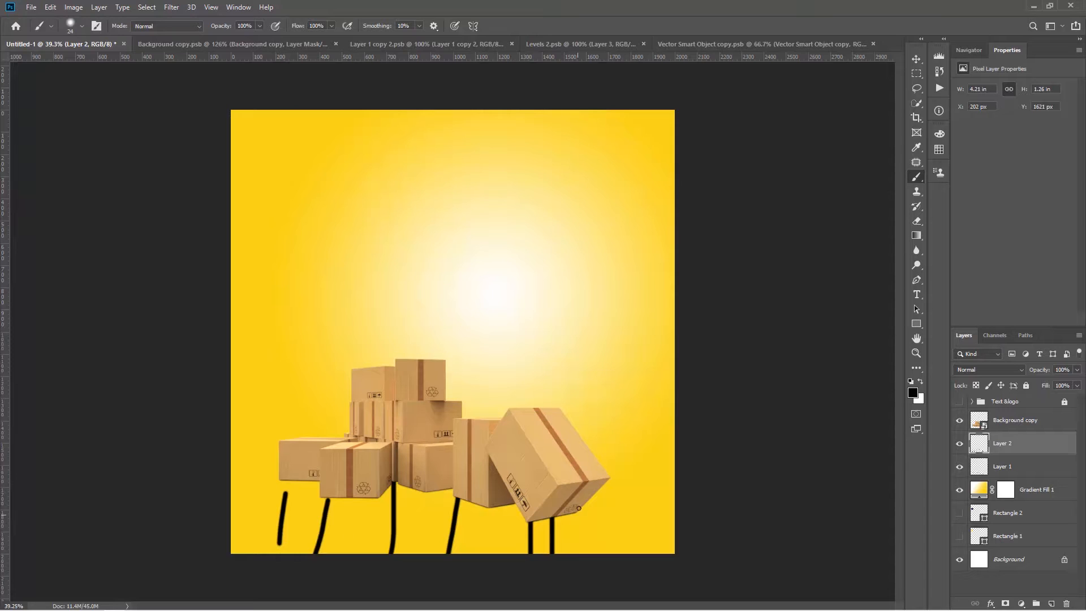
{"action": "key", "text": "ctrl+z"}
{"action": "key", "text": "ctrl+z"}
{"action": "key", "text": "ctrl+z"}
{"action": "key", "text": "ctrl+z"}
{"action": "key", "text": "ctrl+z"}
{"action": "key", "text": "ctrl+z"}
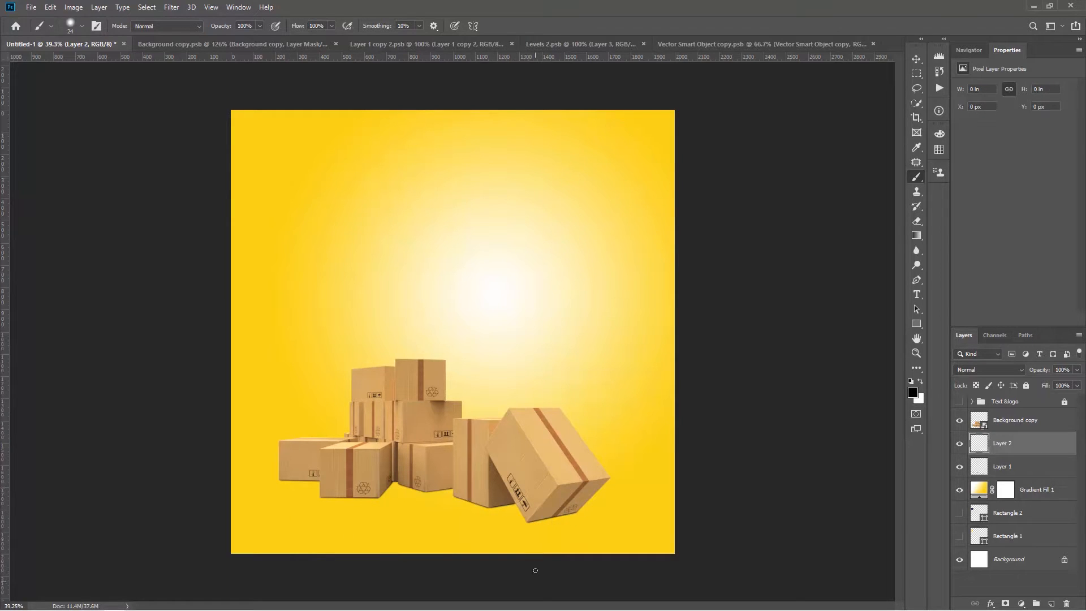
Step: Outline a closed four-sided Pen path extending downward from the tilted box's bottom edge
{"action": "key", "text": "p"}
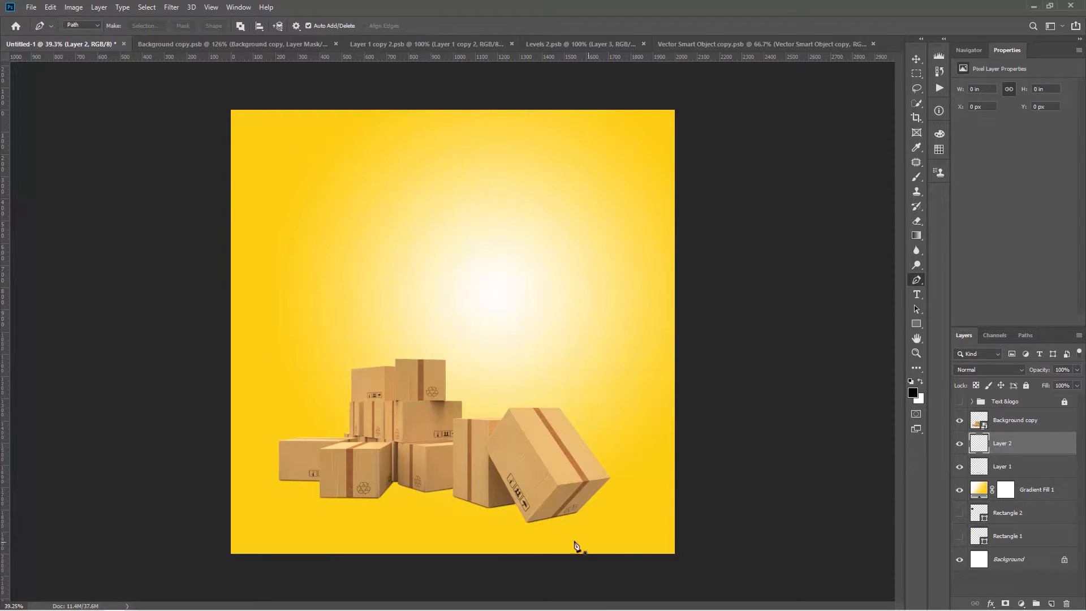
{"action": "scroll", "coordinate": [572, 540], "scroll_direction": "up", "scroll_amount": 7}
{"action": "left_click_drag", "start_coordinate": [541, 536], "coordinate": [568, 464]}
{"action": "scroll", "coordinate": [568, 465], "scroll_direction": "up", "scroll_amount": 4}
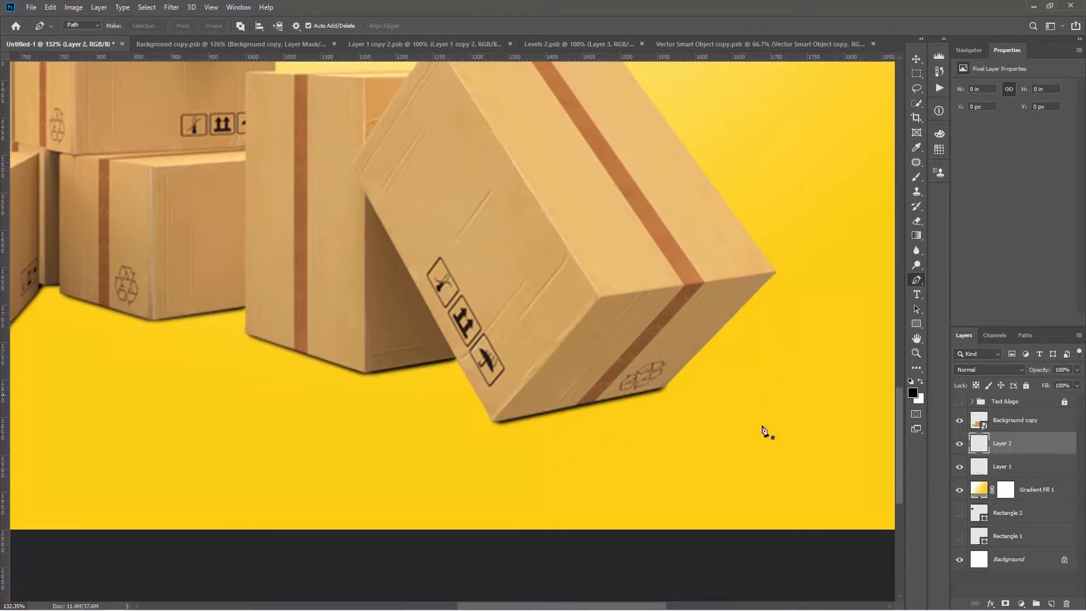
{"action": "left_click", "coordinate": [663, 388]}
{"action": "left_click", "coordinate": [687, 467]}
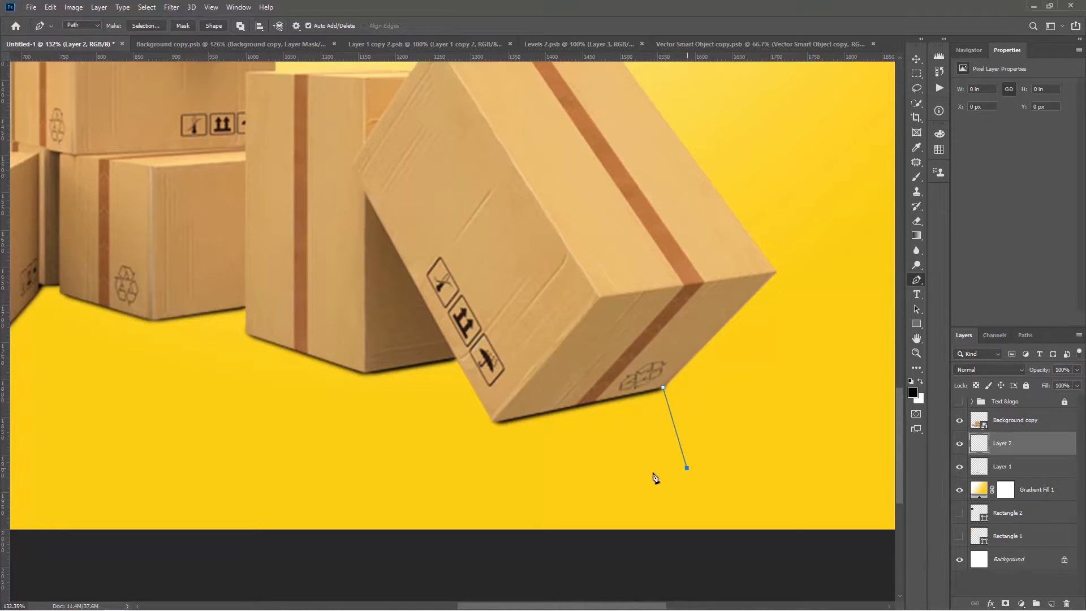
{"action": "left_click", "coordinate": [514, 498]}
{"action": "left_click", "coordinate": [493, 422]}
{"action": "scroll", "coordinate": [586, 301], "scroll_direction": "down", "scroll_amount": 3}
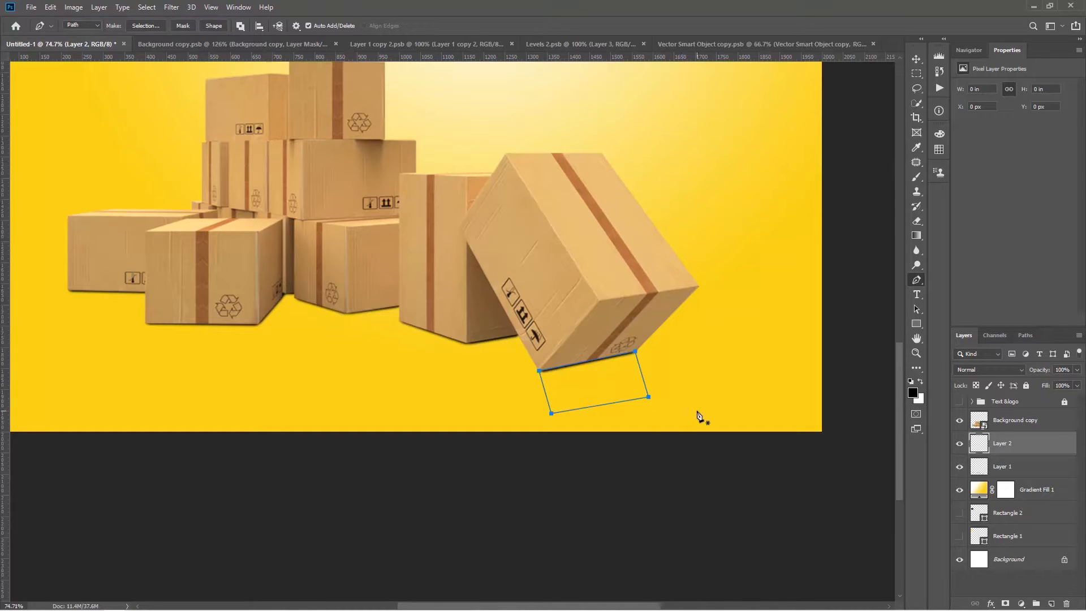
Step: Convert the path to a selection, fill it with black on Layer 2, and deselect
{"action": "key", "text": "ctrl+Return"}
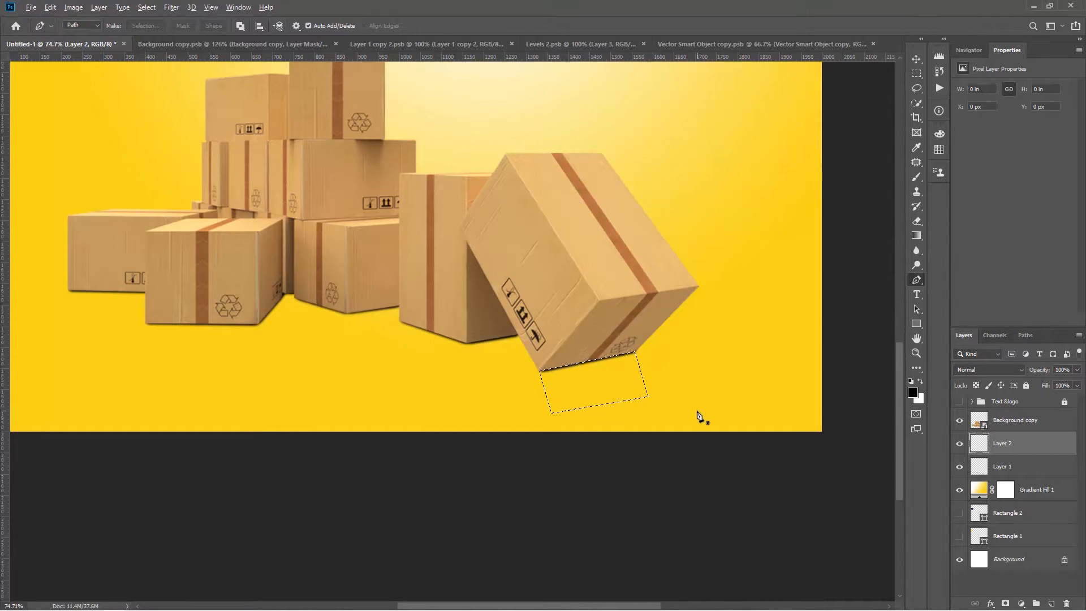
{"action": "key", "text": "alt+BackSpace"}
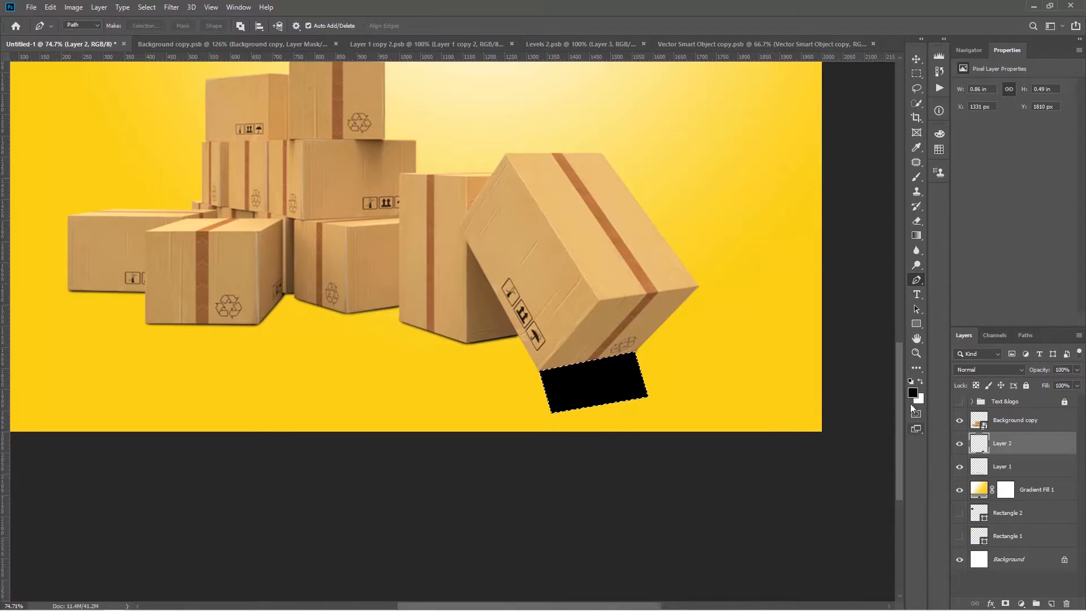
{"action": "key", "text": "ctrl+d"}
Step: Skew and distort the black shape so it slants down to the right, keeping its upper corners against the tilted box's bottom edge
{"action": "key", "text": "ctrl+t"}
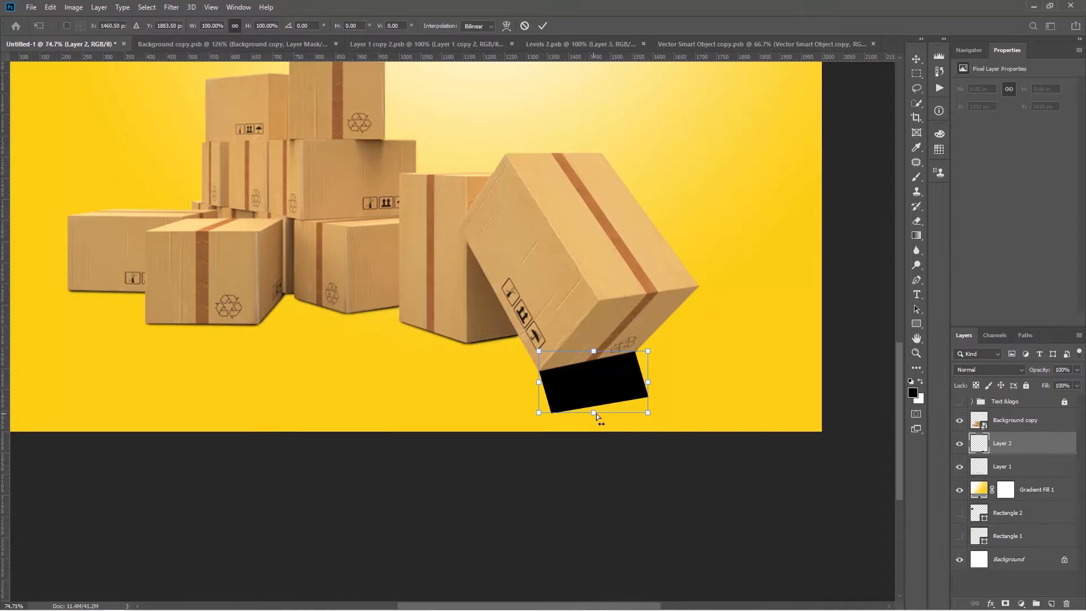
{"action": "left_click_drag", "start_coordinate": [596, 413], "coordinate": [624, 432]}
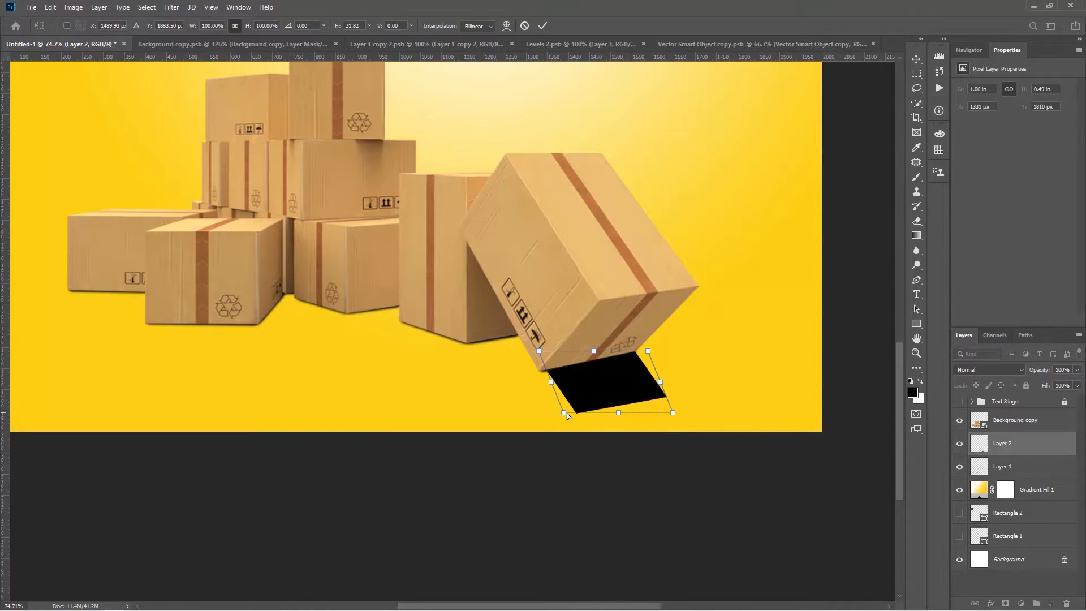
{"action": "left_click_drag", "start_coordinate": [563, 413], "coordinate": [555, 430]}
{"action": "left_click_drag", "start_coordinate": [539, 351], "coordinate": [530, 345]}
{"action": "left_click_drag", "start_coordinate": [648, 352], "coordinate": [643, 352]}
{"action": "key", "text": "p"}
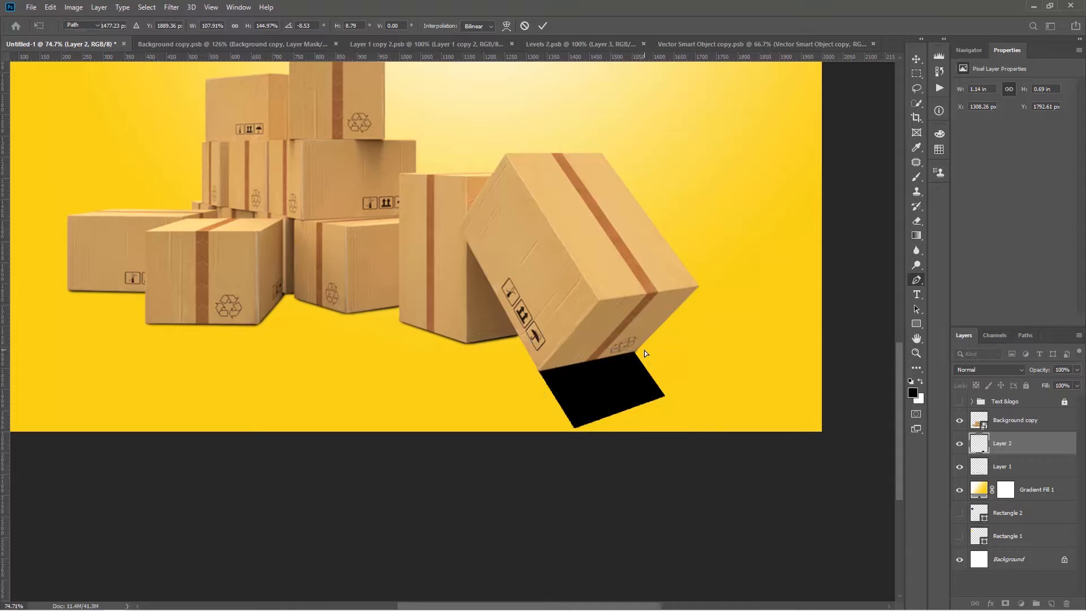
Step: Add a layer mask to Layer 2 and fade the black shape away from the box with a black-to-white linear gradient in Multiply mode
{"action": "left_click", "coordinate": [1005, 603]}
{"action": "key", "text": "g"}
{"action": "key", "text": "ctrl+0"}
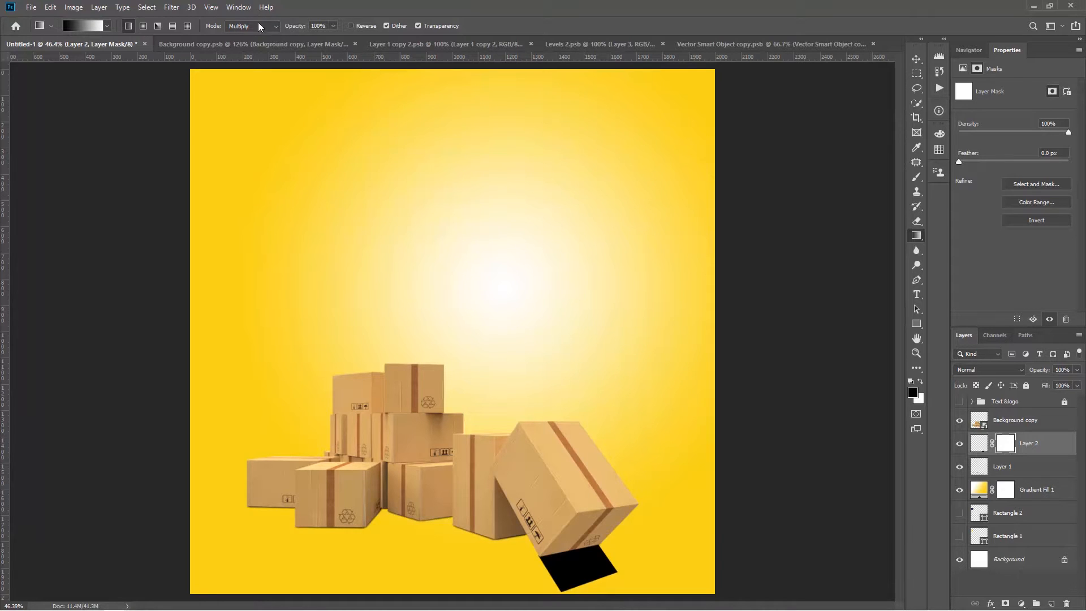
{"action": "scroll", "coordinate": [673, 405], "scroll_direction": "down", "scroll_amount": 2}
{"action": "scroll", "coordinate": [527, 507], "scroll_direction": "up", "scroll_amount": 3}
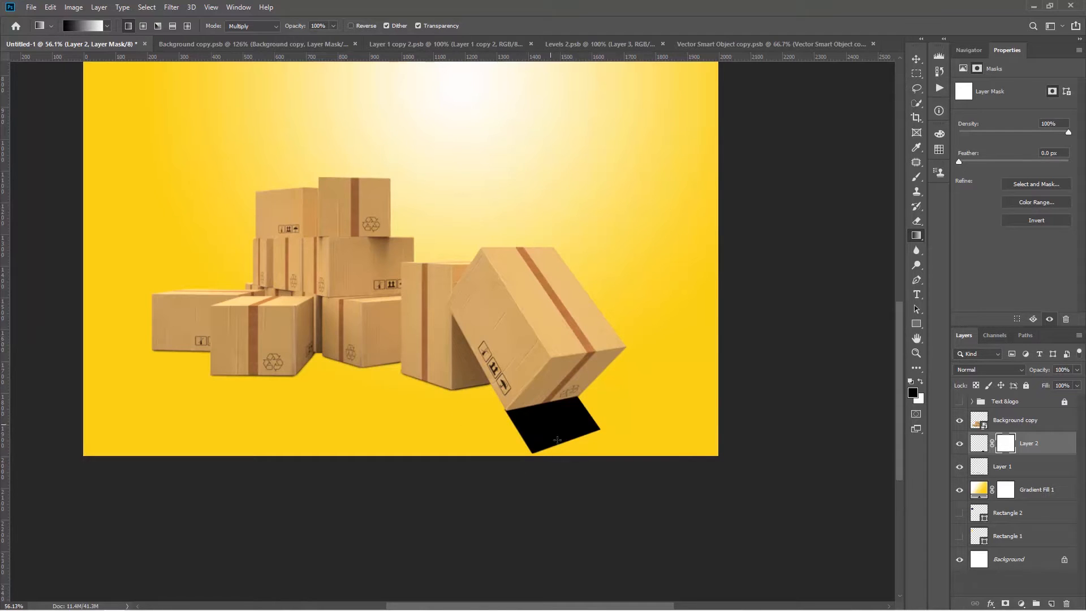
{"action": "left_click_drag", "start_coordinate": [537, 403], "coordinate": [573, 473]}
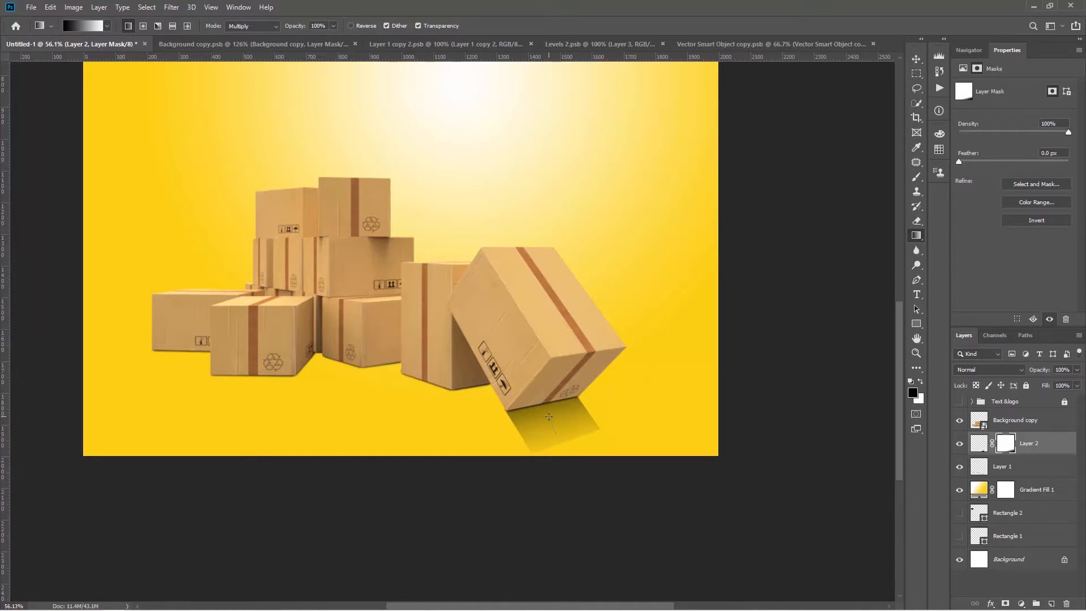
Step: Extend the gradient fade on Layer 2's mask and soften the tilted box's shadow edges with the Blur tool at 74% strength
{"action": "left_click_drag", "start_coordinate": [519, 352], "coordinate": [608, 461]}
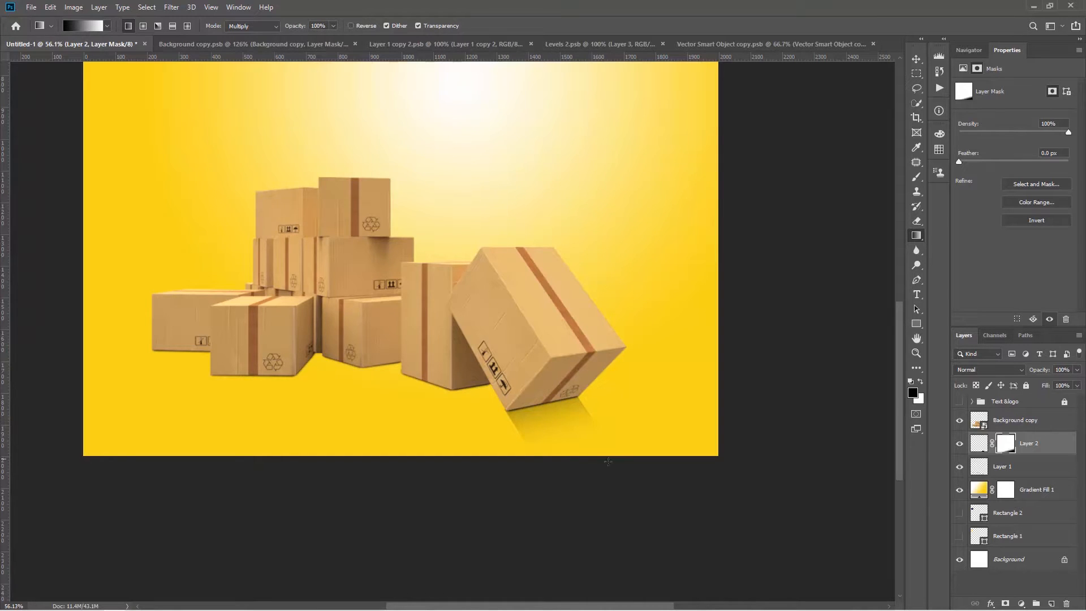
{"action": "scroll", "coordinate": [534, 425], "scroll_direction": "up", "scroll_amount": 3}
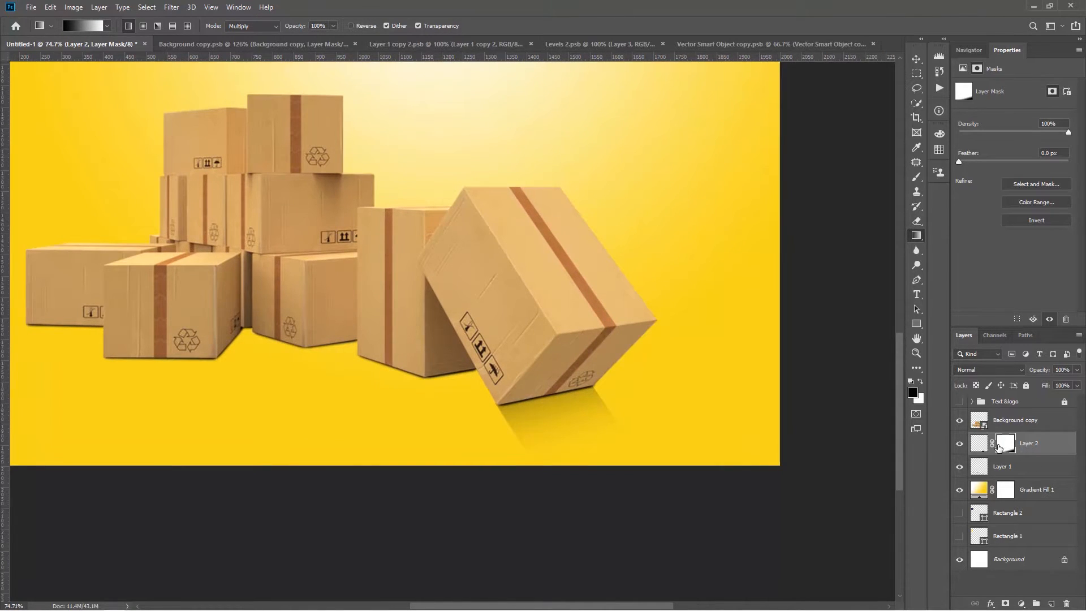
{"action": "left_click", "coordinate": [978, 447]}
{"action": "scroll", "coordinate": [523, 444], "scroll_direction": "up", "scroll_amount": 5}
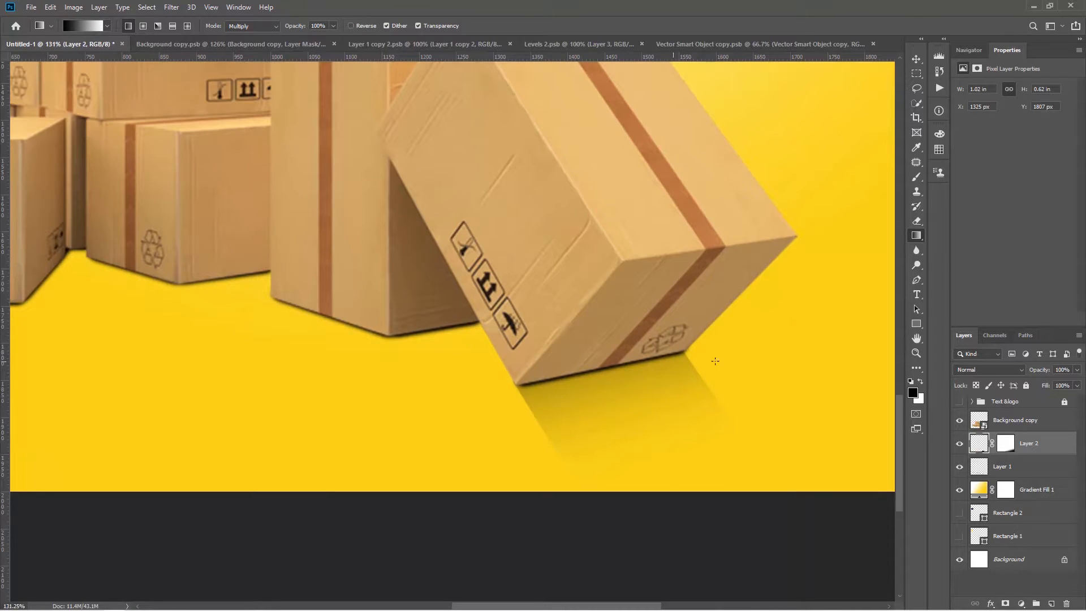
{"action": "left_click", "coordinate": [916, 250]}
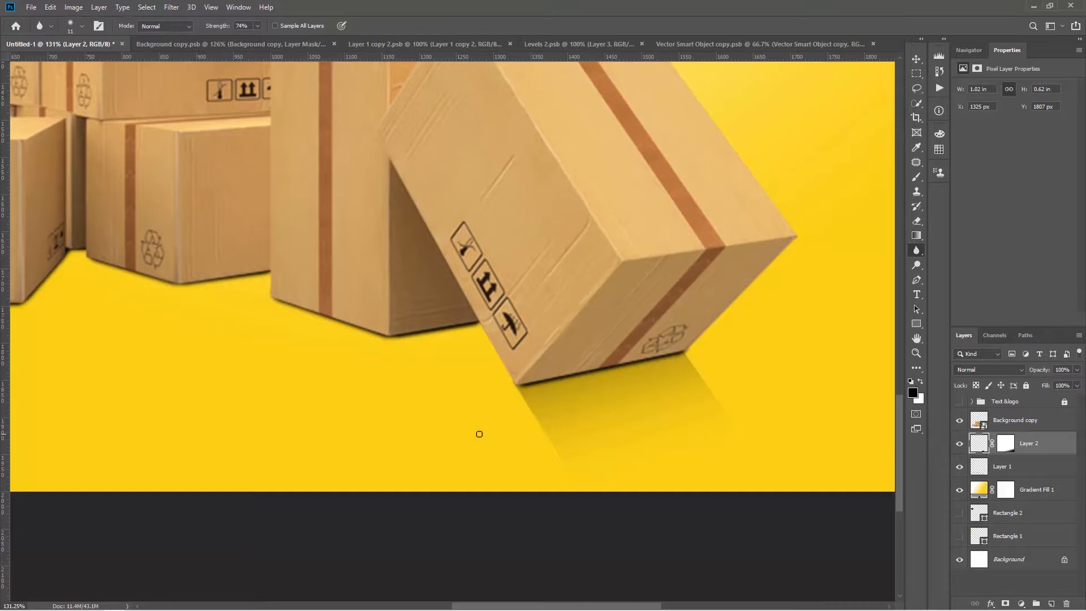
{"action": "mouse_move", "coordinate": [493, 415]}
{"action": "left_mouse_down"}
{"action": "mouse_move", "coordinate": [514, 417]}
{"action": "mouse_move", "coordinate": [515, 407]}
{"action": "left_mouse_up"}
{"action": "mouse_move", "coordinate": [537, 428]}
{"action": "left_mouse_down"}
{"action": "mouse_move", "coordinate": [495, 377]}
{"action": "mouse_move", "coordinate": [544, 449]}
{"action": "mouse_move", "coordinate": [508, 381]}
{"action": "mouse_move", "coordinate": [512, 398]}
{"action": "mouse_move", "coordinate": [550, 443]}
{"action": "mouse_move", "coordinate": [515, 370]}
{"action": "mouse_move", "coordinate": [581, 477]}
{"action": "mouse_move", "coordinate": [536, 387]}
{"action": "mouse_move", "coordinate": [566, 473]}
{"action": "mouse_move", "coordinate": [520, 373]}
{"action": "mouse_move", "coordinate": [639, 435]}
{"action": "mouse_move", "coordinate": [688, 345]}
{"action": "mouse_move", "coordinate": [727, 389]}
{"action": "mouse_move", "coordinate": [680, 347]}
{"action": "mouse_move", "coordinate": [705, 390]}
{"action": "mouse_move", "coordinate": [673, 350]}
{"action": "mouse_move", "coordinate": [736, 431]}
{"action": "mouse_move", "coordinate": [697, 358]}
{"action": "mouse_move", "coordinate": [679, 378]}
{"action": "mouse_move", "coordinate": [677, 352]}
{"action": "mouse_move", "coordinate": [734, 426]}
{"action": "mouse_move", "coordinate": [703, 359]}
{"action": "mouse_move", "coordinate": [715, 402]}
{"action": "mouse_move", "coordinate": [682, 364]}
{"action": "mouse_move", "coordinate": [734, 435]}
{"action": "mouse_move", "coordinate": [583, 482]}
{"action": "mouse_move", "coordinate": [758, 432]}
{"action": "mouse_move", "coordinate": [533, 483]}
{"action": "mouse_move", "coordinate": [701, 455]}
{"action": "mouse_move", "coordinate": [735, 436]}
{"action": "mouse_move", "coordinate": [545, 483]}
{"action": "mouse_move", "coordinate": [633, 439]}
{"action": "left_mouse_up"}
{"action": "scroll", "coordinate": [634, 438], "scroll_direction": "down", "scroll_amount": 5}
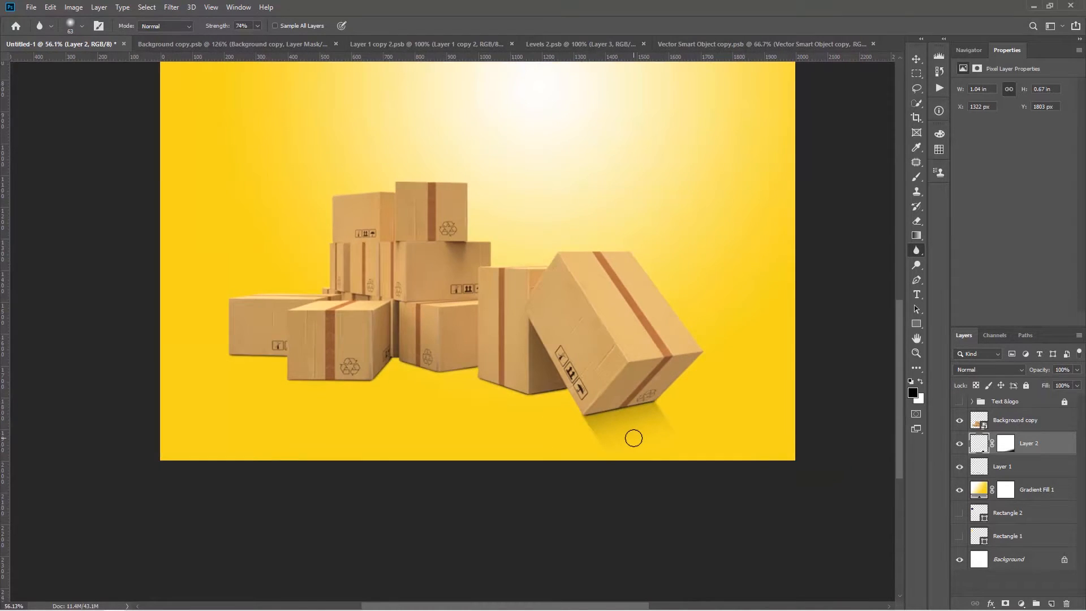
{"action": "scroll", "coordinate": [634, 438], "scroll_direction": "down", "scroll_amount": 1}
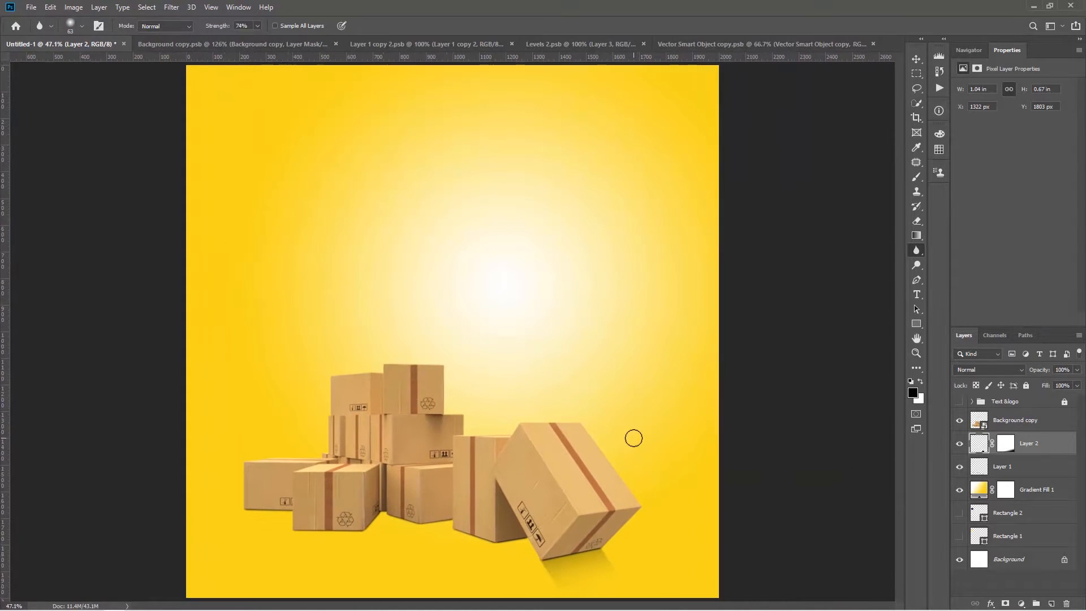
Step: Toggle Layer 2's visibility to compare the tilted box with and without its cast shadow
{"action": "left_click", "coordinate": [960, 445]}
{"action": "left_click", "coordinate": [959, 445]}
{"action": "left_click", "coordinate": [961, 466]}
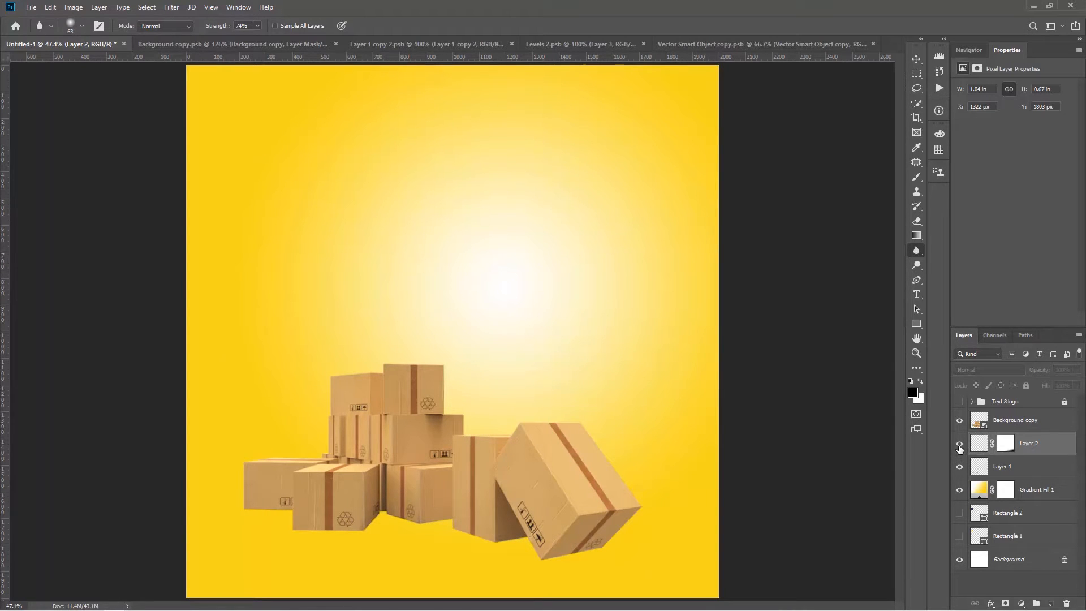
{"action": "left_click", "coordinate": [960, 444]}
Step: Add a new layer above Layer 2 and outline a closed four-sided Pen path below the leftmost box's bottom edge
{"action": "scroll", "coordinate": [238, 508], "scroll_direction": "up", "scroll_amount": 5}
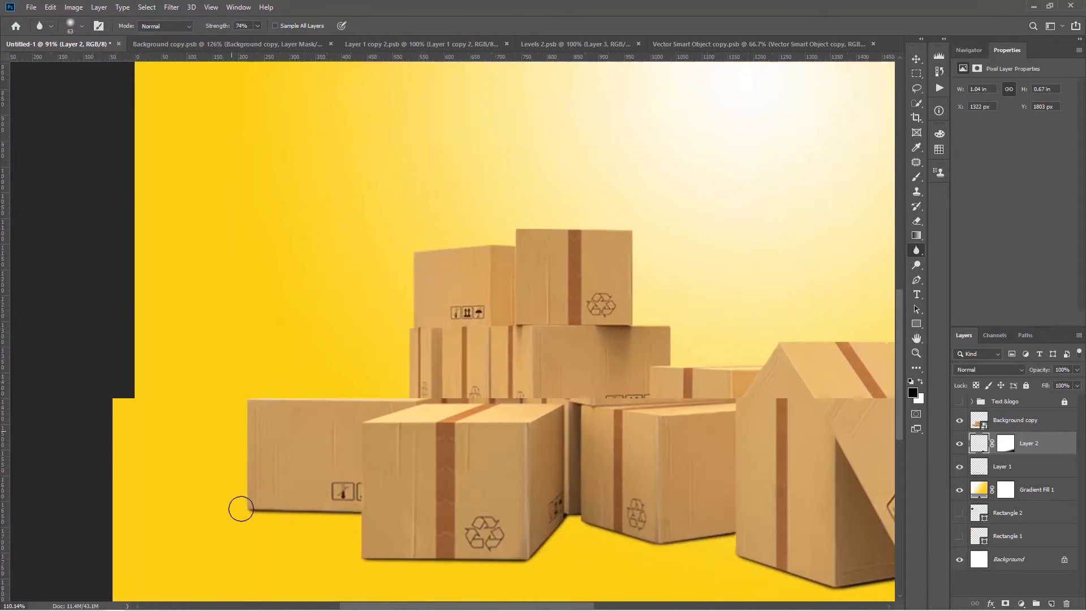
{"action": "left_click_drag", "start_coordinate": [284, 494], "coordinate": [378, 485]}
{"action": "scroll", "coordinate": [472, 528], "scroll_direction": "down", "scroll_amount": 2}
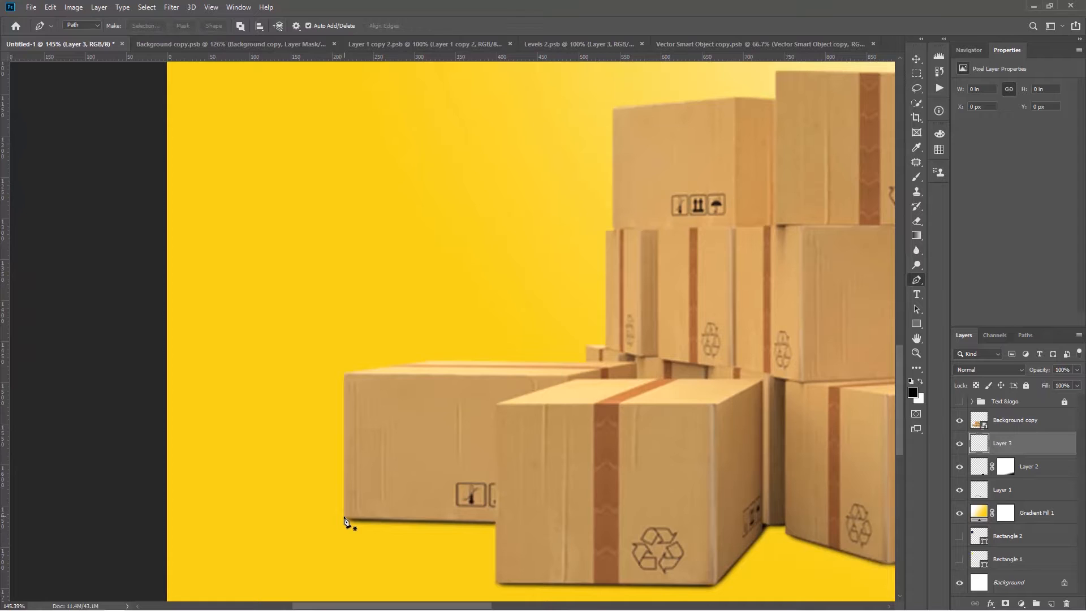
{"action": "left_click", "coordinate": [343, 516]}
{"action": "left_click", "coordinate": [496, 581]}
{"action": "left_click", "coordinate": [504, 521]}
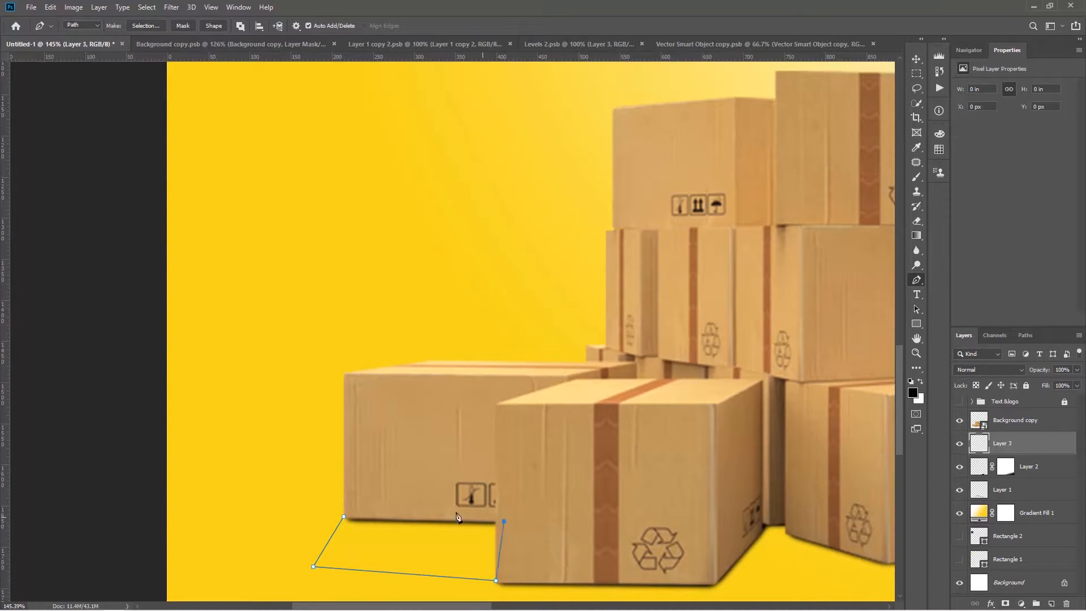
{"action": "left_click", "coordinate": [343, 516]}
{"action": "scroll", "coordinate": [419, 521], "scroll_direction": "down", "scroll_amount": 2}
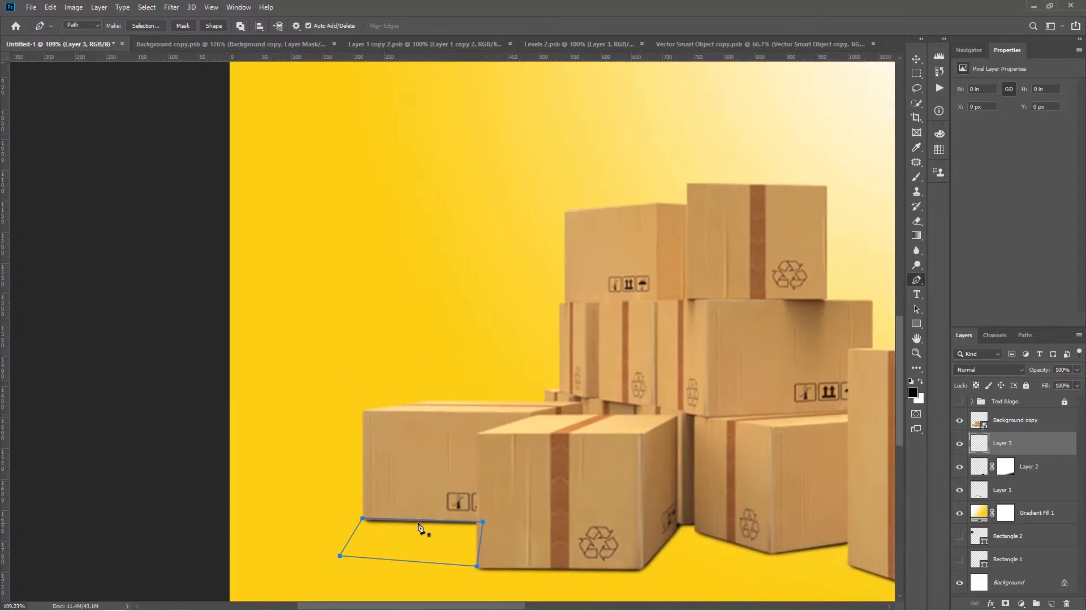
Step: Convert the path below the leftmost box to a selection, fill it with black on Layer 3, and deselect
{"action": "key", "text": "ctrl+Return"}
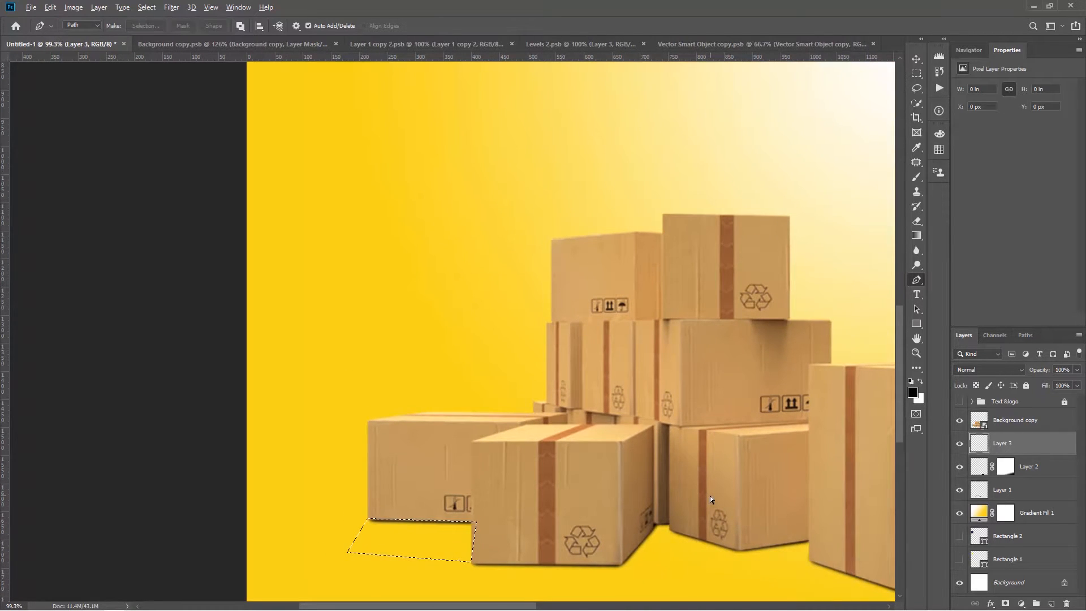
{"action": "key", "text": "alt+BackSpace"}
{"action": "key", "text": "ctrl+d"}
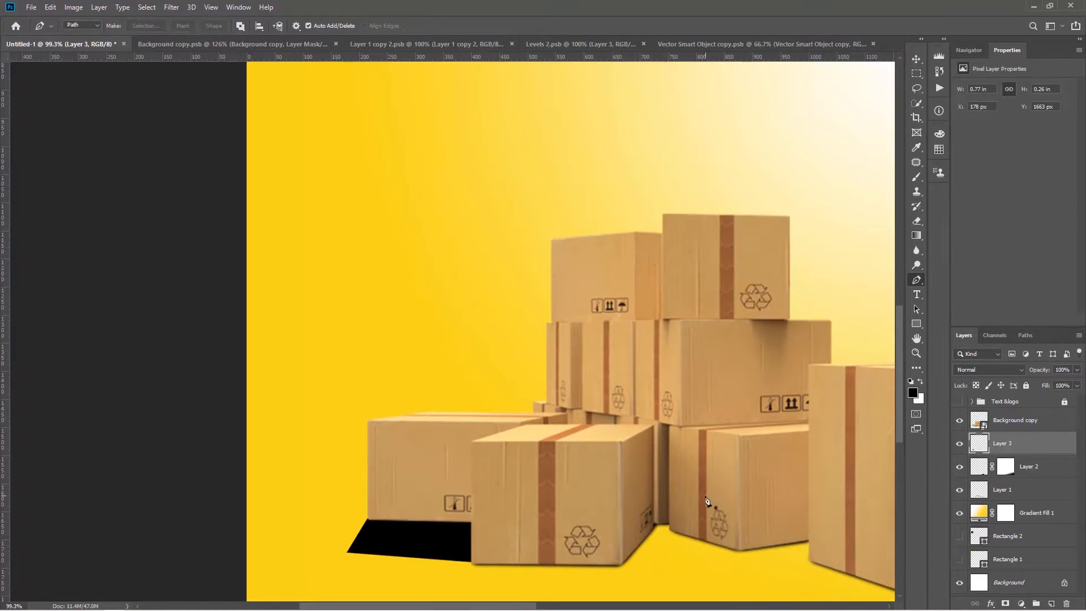
{"action": "scroll", "coordinate": [462, 485], "scroll_direction": "down", "scroll_amount": 2}
Step: Add a layer mask to Layer 3 and fade the black shape away from the leftmost box with a black-to-white linear gradient in Multiply mode
{"action": "key", "text": "v"}
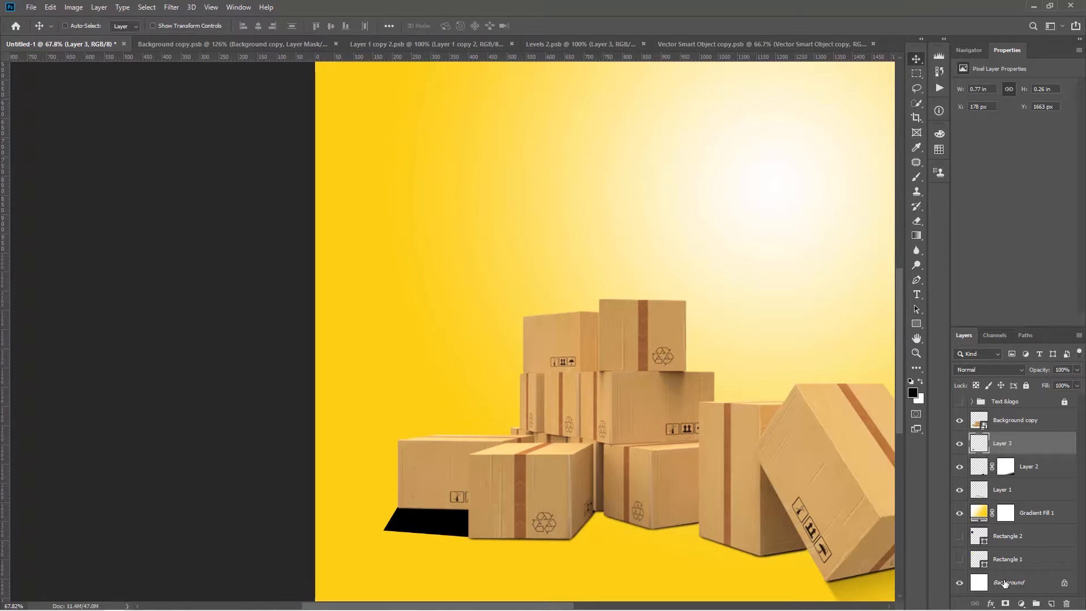
{"action": "left_click", "coordinate": [1004, 603]}
{"action": "key", "text": "g"}
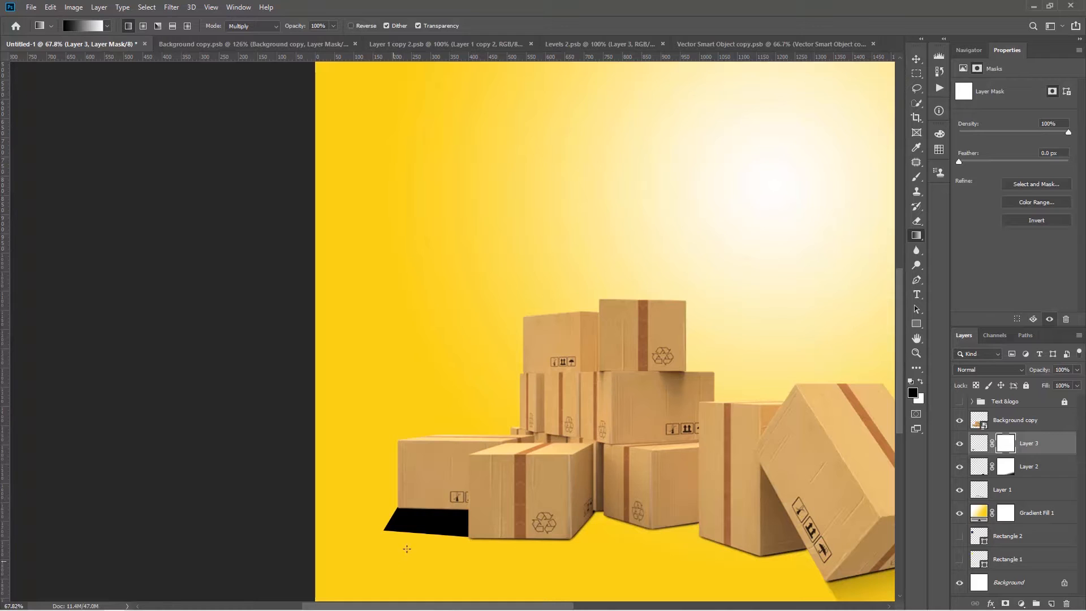
{"action": "left_click_drag", "start_coordinate": [395, 560], "coordinate": [424, 513]}
{"action": "key", "text": "ctrl+z"}
{"action": "left_click_drag", "start_coordinate": [414, 562], "coordinate": [440, 565]}
{"action": "left_click_drag", "start_coordinate": [460, 499], "coordinate": [440, 522]}
{"action": "key", "text": "ctrl+z"}
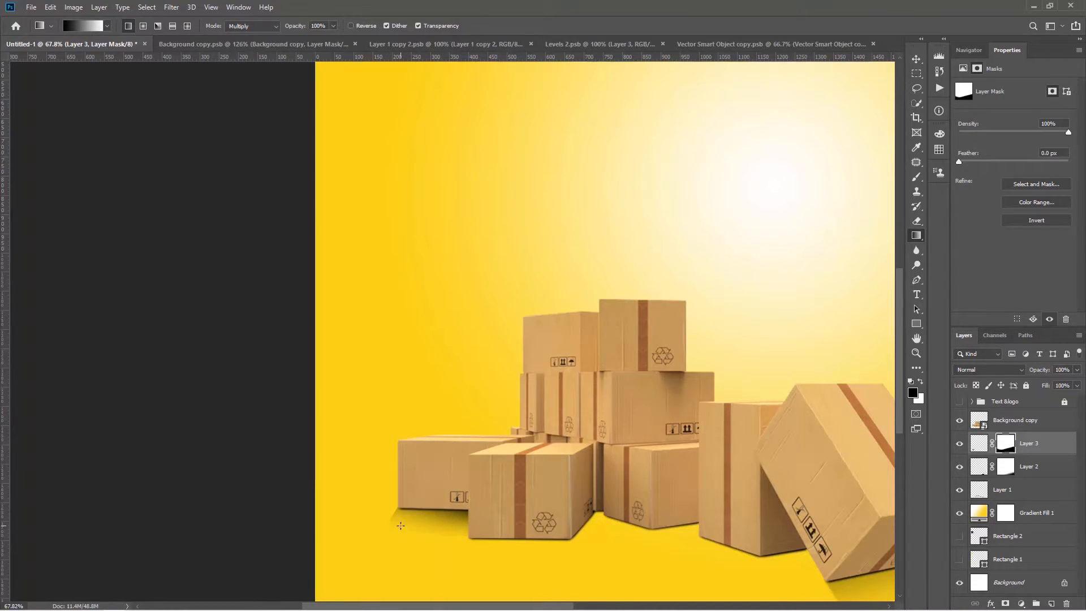
Step: Soften the edges of the leftmost box's shadow on Layer 3 with the Blur tool at 74% strength
{"action": "scroll", "coordinate": [409, 554], "scroll_direction": "up", "scroll_amount": 5}
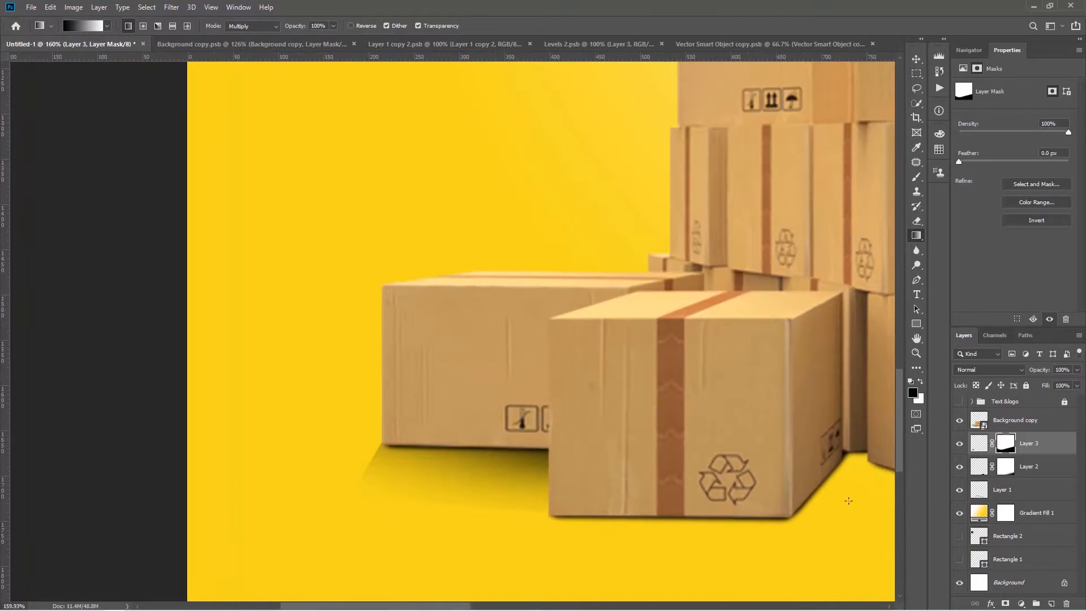
{"action": "left_click", "coordinate": [979, 444]}
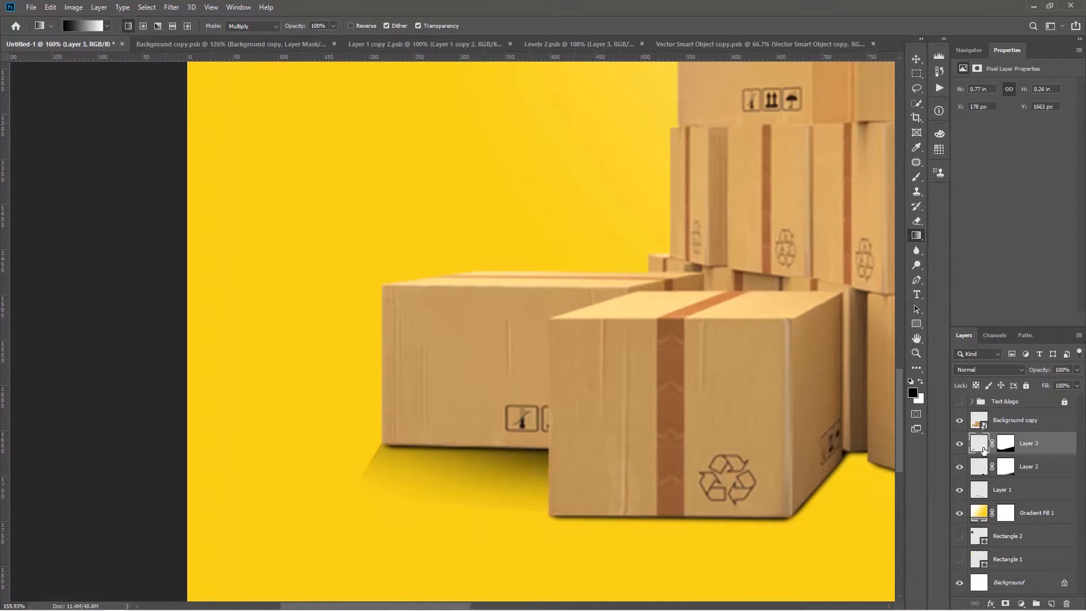
{"action": "left_click", "coordinate": [919, 252]}
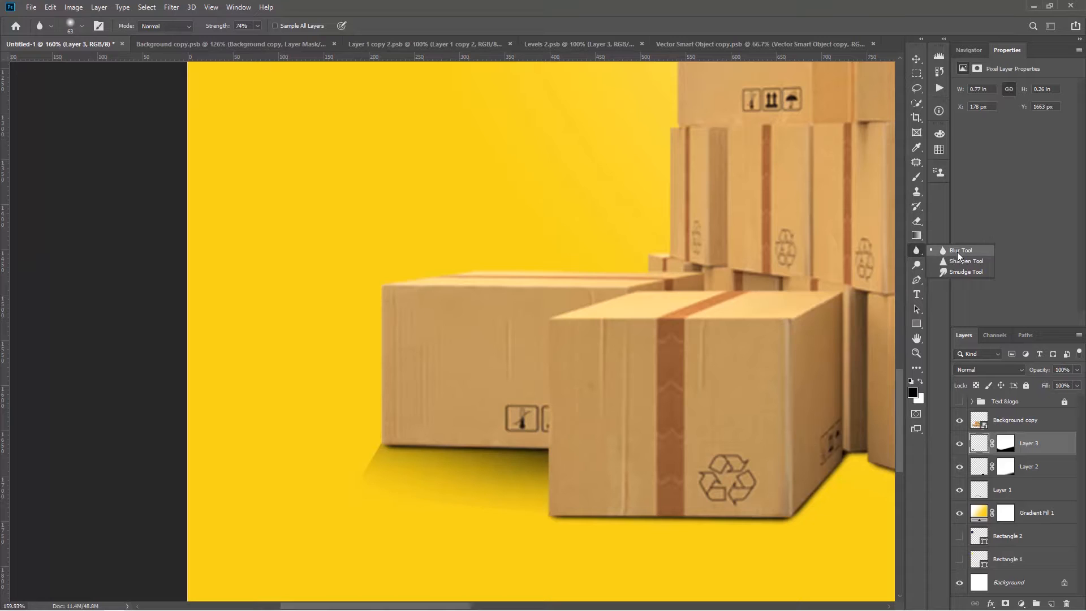
{"action": "mouse_move", "coordinate": [409, 420]}
{"action": "left_mouse_down"}
{"action": "mouse_move", "coordinate": [366, 436]}
{"action": "mouse_move", "coordinate": [339, 504]}
{"action": "mouse_move", "coordinate": [371, 454]}
{"action": "mouse_move", "coordinate": [361, 473]}
{"action": "mouse_move", "coordinate": [371, 460]}
{"action": "mouse_move", "coordinate": [555, 521]}
{"action": "mouse_move", "coordinate": [591, 514]}
{"action": "mouse_move", "coordinate": [334, 499]}
{"action": "mouse_move", "coordinate": [347, 461]}
{"action": "mouse_move", "coordinate": [385, 422]}
{"action": "mouse_move", "coordinate": [346, 487]}
{"action": "mouse_move", "coordinate": [463, 452]}
{"action": "mouse_move", "coordinate": [611, 473]}
{"action": "mouse_move", "coordinate": [644, 492]}
{"action": "mouse_move", "coordinate": [378, 511]}
{"action": "mouse_move", "coordinate": [400, 446]}
{"action": "mouse_move", "coordinate": [342, 453]}
{"action": "mouse_move", "coordinate": [391, 418]}
{"action": "left_mouse_up"}
{"action": "key", "text": "v"}
{"action": "key", "text": "ctrl+0"}
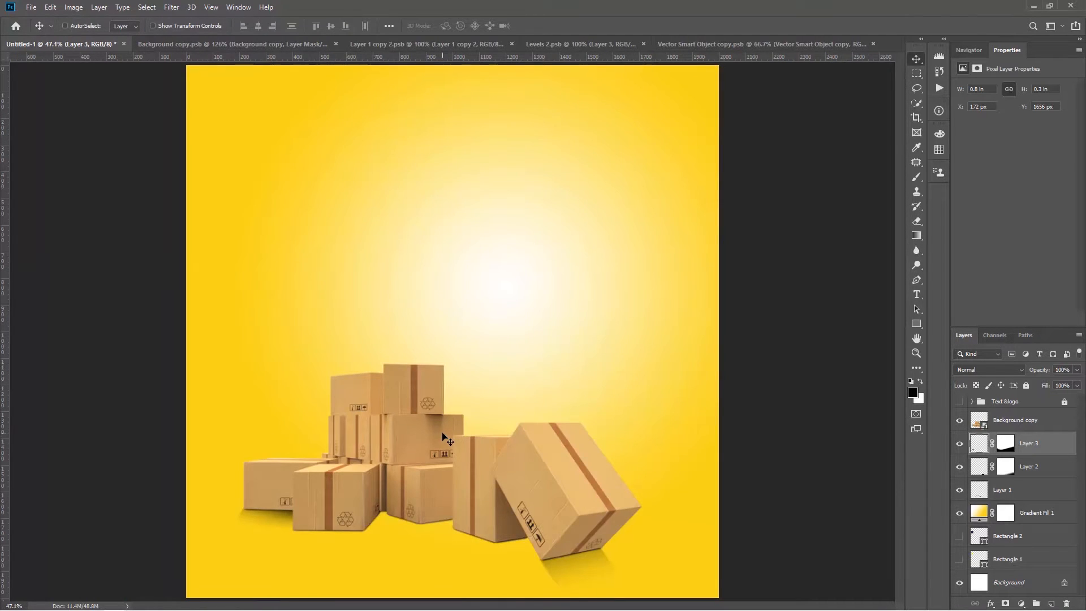
Step: Thin out the leftmost box's shadow by brushing black on Layer 3's mask, with the brush opacity set to 20%
{"action": "scroll", "coordinate": [262, 558], "scroll_direction": "up", "scroll_amount": 5}
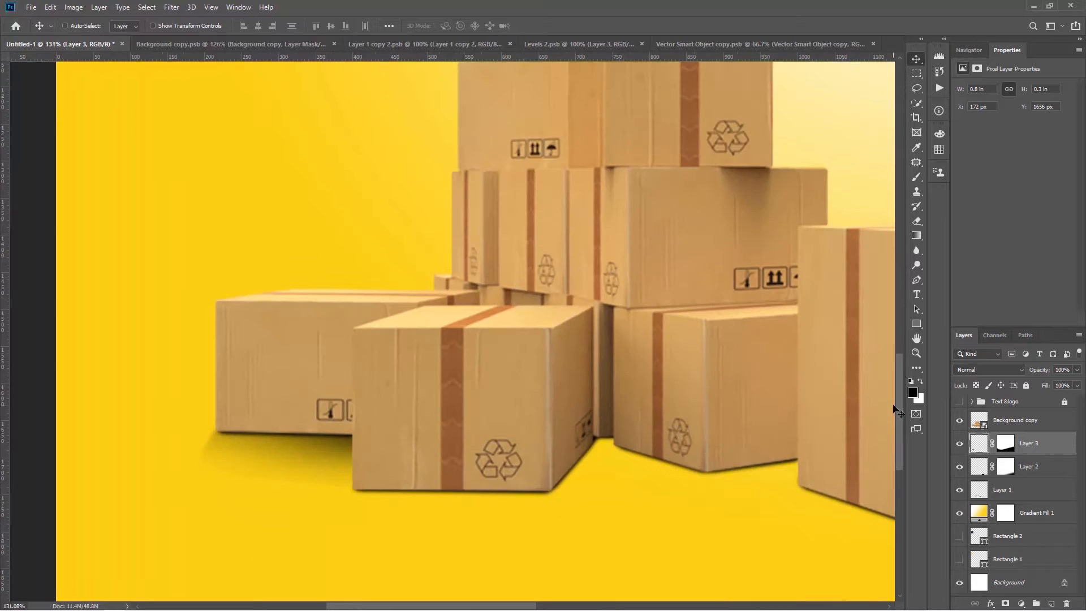
{"action": "left_click", "coordinate": [1005, 444]}
{"action": "key", "text": "b"}
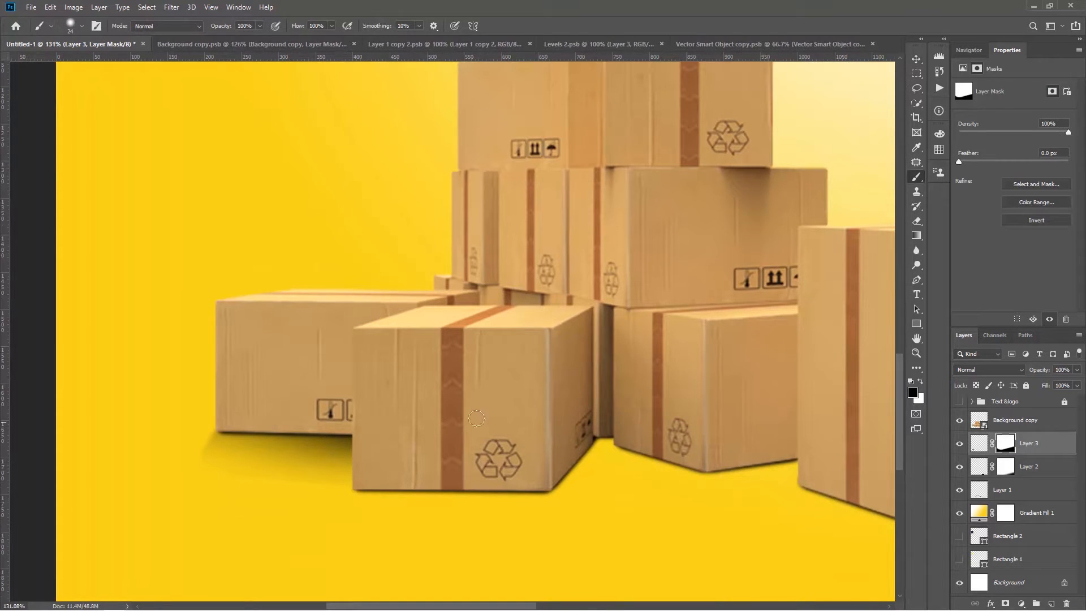
{"action": "mouse_move", "coordinate": [325, 479]}
{"action": "left_mouse_down"}
{"action": "mouse_move", "coordinate": [356, 484]}
{"action": "mouse_move", "coordinate": [372, 291]}
{"action": "left_mouse_up"}
{"action": "key", "text": "1"}
{"action": "key", "text": "2"}
{"action": "scroll", "coordinate": [336, 522], "scroll_direction": "down", "scroll_amount": 2}
Step: Lower Layer 3's opacity to 81%
{"action": "left_click", "coordinate": [985, 450]}
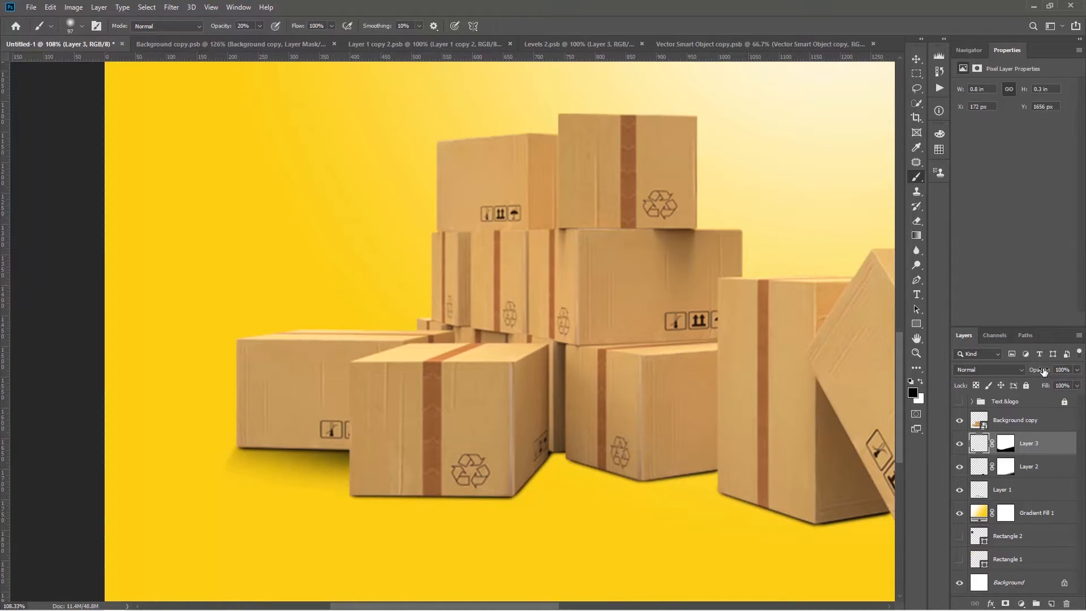
{"action": "left_click_drag", "start_coordinate": [1044, 371], "coordinate": [1036, 370]}
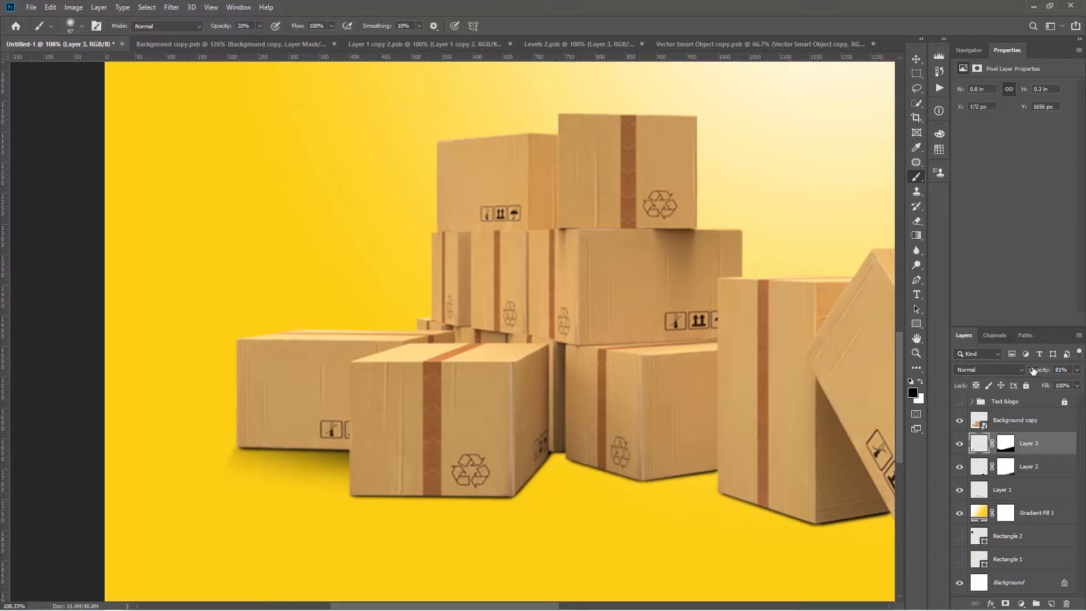
{"action": "key", "text": "ctrl+0"}
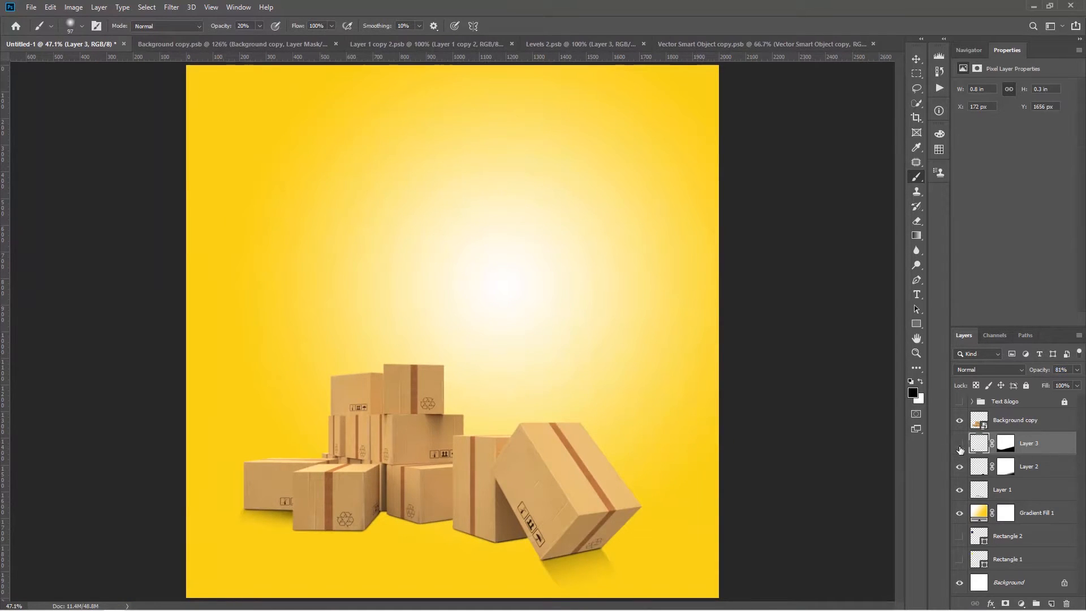
Step: Toggle the shadow layers' visibility and examine the ground beneath all the boxes up close
{"action": "left_click_drag", "start_coordinate": [960, 450], "coordinate": [961, 489]}
{"action": "scroll", "coordinate": [504, 571], "scroll_direction": "up", "scroll_amount": 3}
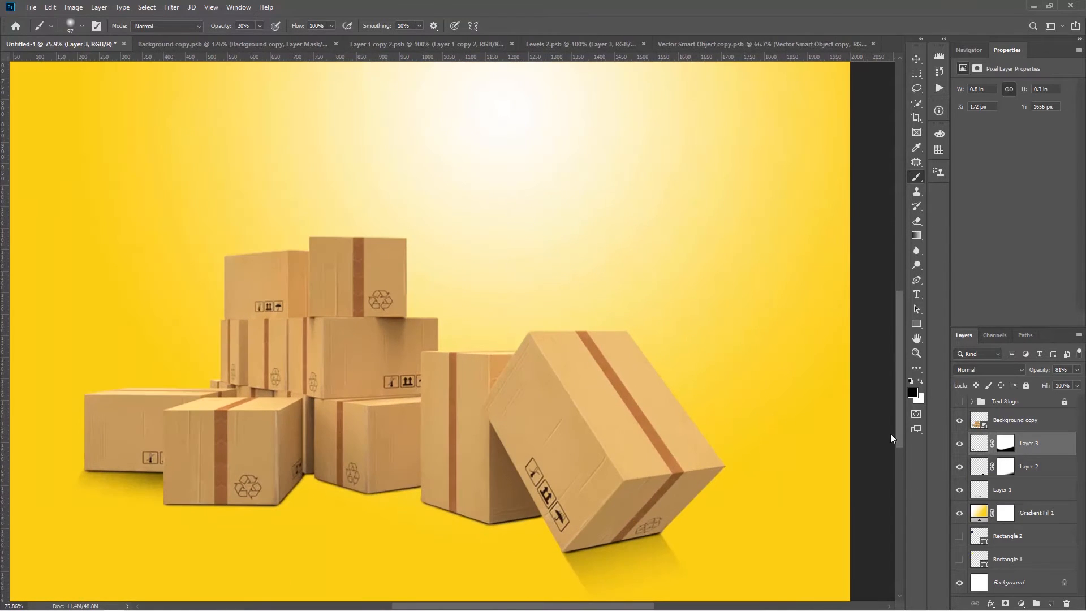
{"action": "scroll", "coordinate": [364, 525], "scroll_direction": "up", "scroll_amount": 4}
{"action": "mouse_move", "coordinate": [417, 514]}
{"action": "left_mouse_down"}
{"action": "mouse_move", "coordinate": [314, 396]}
{"action": "mouse_move", "coordinate": [462, 403]}
{"action": "left_mouse_up"}
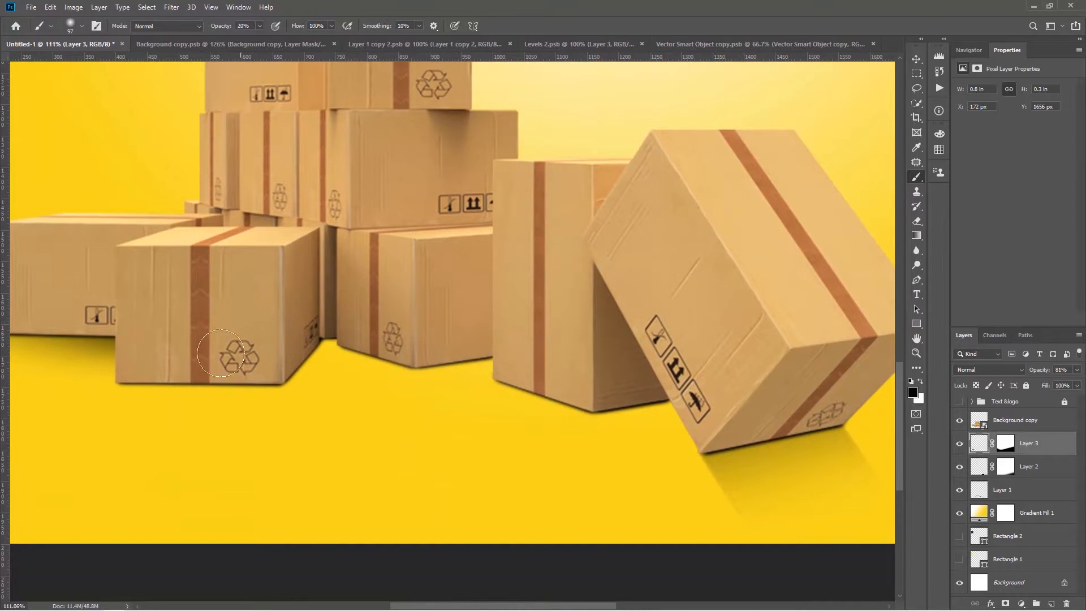
{"action": "left_click_drag", "start_coordinate": [229, 377], "coordinate": [286, 448]}
{"action": "left_click_drag", "start_coordinate": [350, 131], "coordinate": [406, 203]}
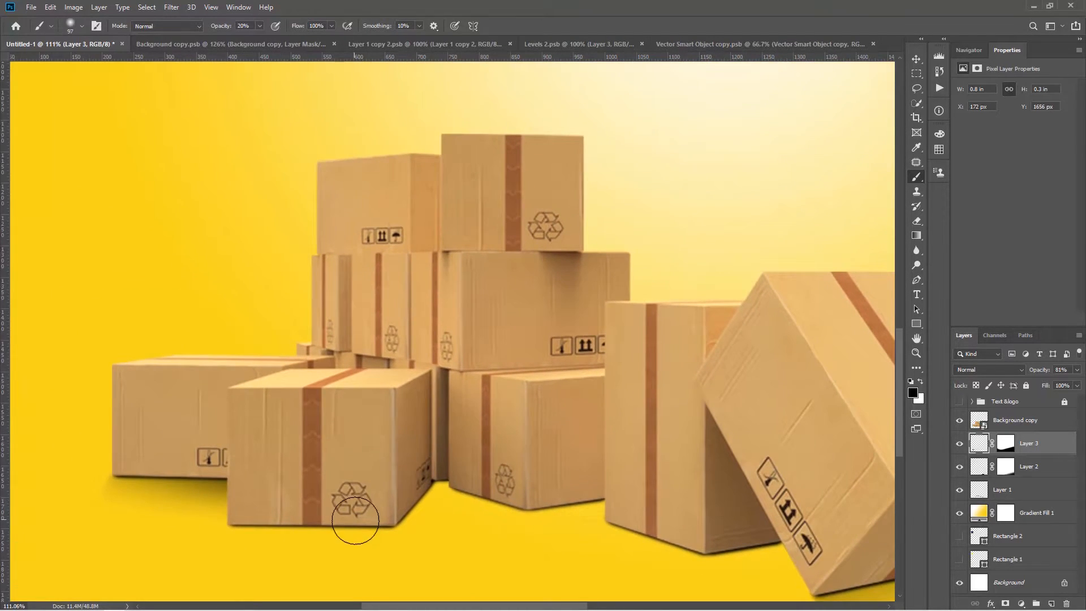
{"action": "scroll", "coordinate": [373, 505], "scroll_direction": "down", "scroll_amount": 4}
{"action": "scroll", "coordinate": [374, 506], "scroll_direction": "down", "scroll_amount": 2}
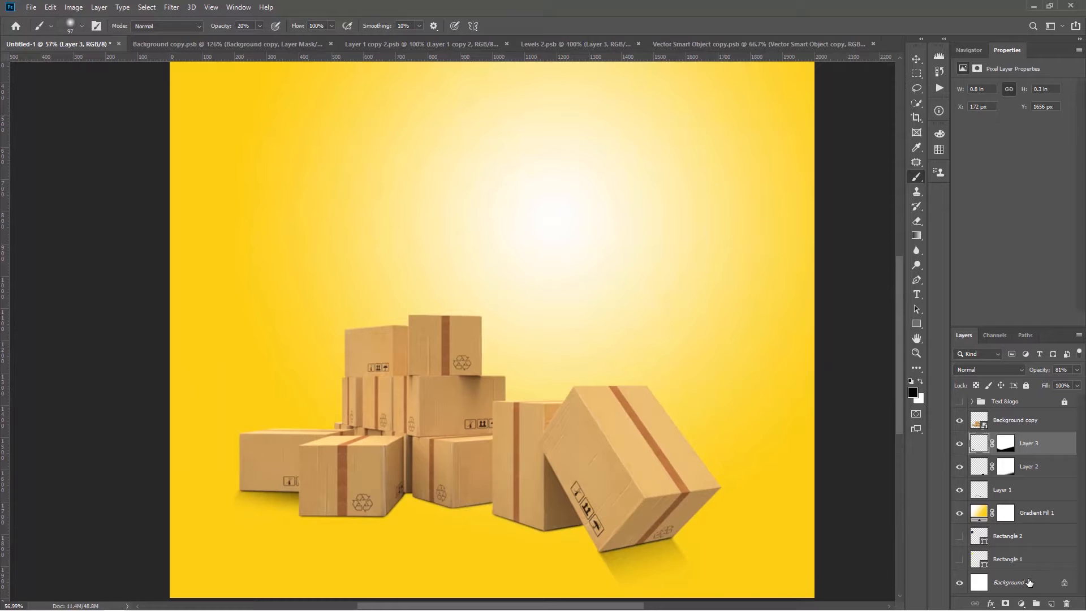
Step: Add a new layer above Layer 3 and paint a soft black shadow at 20% opacity beneath the tall box beside the tilted one
{"action": "left_click", "coordinate": [1048, 603]}
{"action": "scroll", "coordinate": [511, 475], "scroll_direction": "up", "scroll_amount": 5}
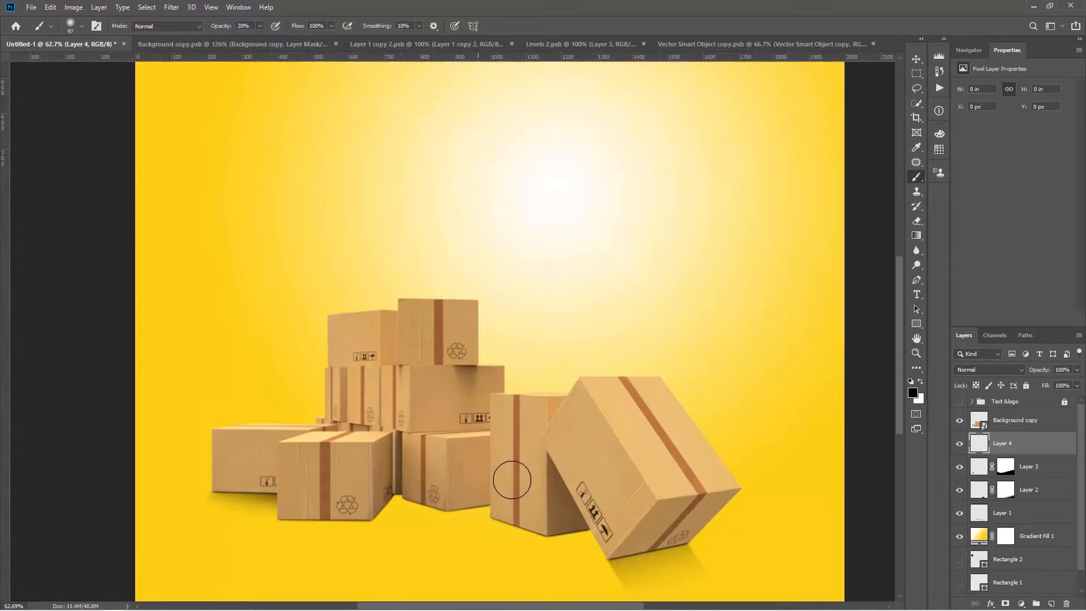
{"action": "scroll", "coordinate": [565, 391], "scroll_direction": "down", "scroll_amount": 3}
{"action": "scroll", "coordinate": [528, 315], "scroll_direction": "up", "scroll_amount": 3}
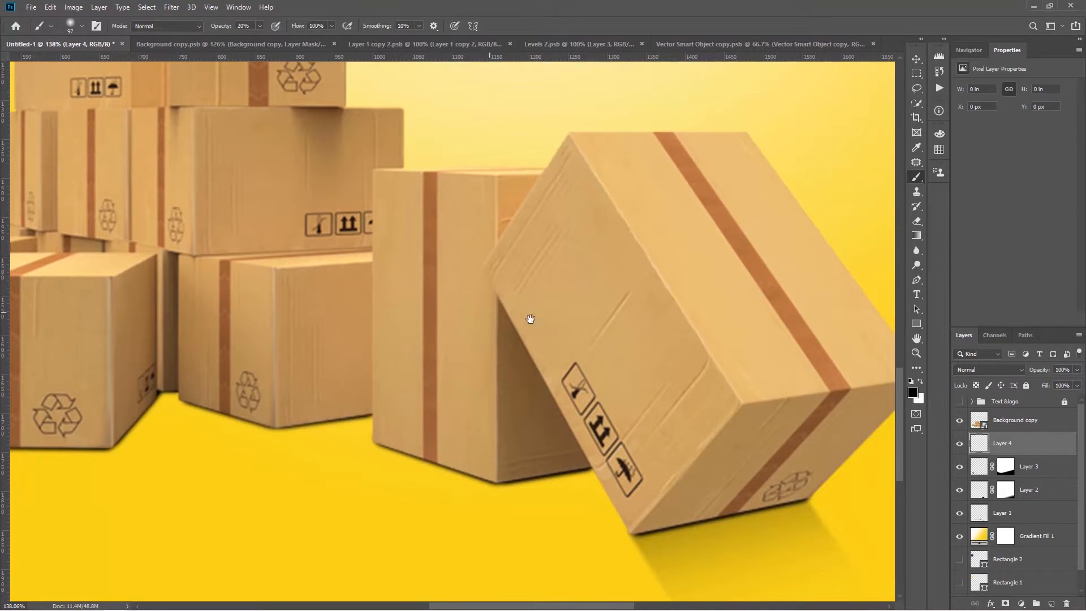
{"action": "right_click", "coordinate": [591, 491], "text": "alt"}
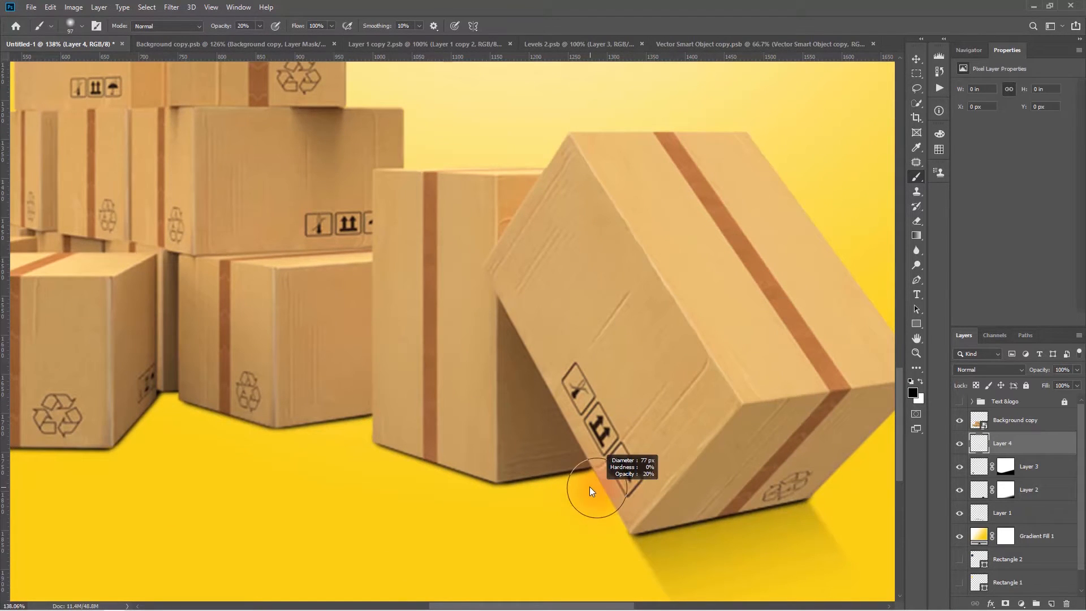
{"action": "mouse_move", "coordinate": [625, 508]}
{"action": "left_mouse_down"}
{"action": "mouse_move", "coordinate": [606, 453]}
{"action": "mouse_move", "coordinate": [594, 437]}
{"action": "mouse_move", "coordinate": [629, 511]}
{"action": "mouse_move", "coordinate": [577, 421]}
{"action": "left_mouse_up"}
{"action": "key", "text": "ctrl+z"}
{"action": "mouse_move", "coordinate": [610, 482]}
{"action": "left_mouse_down"}
{"action": "mouse_move", "coordinate": [569, 444]}
{"action": "mouse_move", "coordinate": [497, 466]}
{"action": "mouse_move", "coordinate": [551, 474]}
{"action": "mouse_move", "coordinate": [573, 456]}
{"action": "mouse_move", "coordinate": [546, 468]}
{"action": "left_mouse_up"}
Step: Extend Layer 4's soft black shadow beneath the middle and left boxes, with the brush opacity at 10%
{"action": "scroll", "coordinate": [552, 462], "scroll_direction": "down", "scroll_amount": 3}
{"action": "mouse_move", "coordinate": [610, 497]}
{"action": "left_mouse_down"}
{"action": "mouse_move", "coordinate": [567, 440]}
{"action": "mouse_move", "coordinate": [573, 459]}
{"action": "mouse_move", "coordinate": [508, 477]}
{"action": "mouse_move", "coordinate": [550, 465]}
{"action": "mouse_move", "coordinate": [511, 462]}
{"action": "mouse_move", "coordinate": [509, 473]}
{"action": "mouse_move", "coordinate": [418, 420]}
{"action": "mouse_move", "coordinate": [445, 434]}
{"action": "mouse_move", "coordinate": [412, 442]}
{"action": "mouse_move", "coordinate": [432, 437]}
{"action": "mouse_move", "coordinate": [367, 432]}
{"action": "mouse_move", "coordinate": [337, 407]}
{"action": "mouse_move", "coordinate": [368, 435]}
{"action": "mouse_move", "coordinate": [313, 406]}
{"action": "mouse_move", "coordinate": [388, 438]}
{"action": "mouse_move", "coordinate": [299, 396]}
{"action": "mouse_move", "coordinate": [364, 437]}
{"action": "mouse_move", "coordinate": [453, 424]}
{"action": "mouse_move", "coordinate": [369, 430]}
{"action": "mouse_move", "coordinate": [288, 372]}
{"action": "mouse_move", "coordinate": [323, 411]}
{"action": "mouse_move", "coordinate": [258, 390]}
{"action": "mouse_move", "coordinate": [215, 417]}
{"action": "mouse_move", "coordinate": [230, 392]}
{"action": "mouse_move", "coordinate": [194, 446]}
{"action": "left_mouse_up"}
{"action": "scroll", "coordinate": [388, 441], "scroll_direction": "up", "scroll_amount": 3}
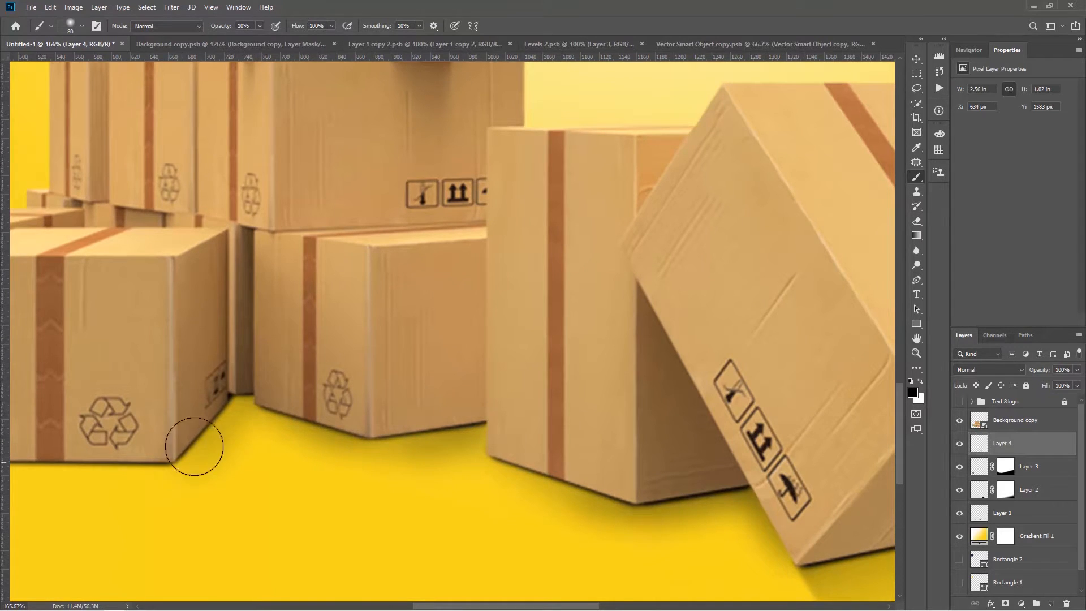
{"action": "scroll", "coordinate": [196, 454], "scroll_direction": "down", "scroll_amount": 5}
{"action": "left_click_drag", "start_coordinate": [218, 473], "coordinate": [535, 453]}
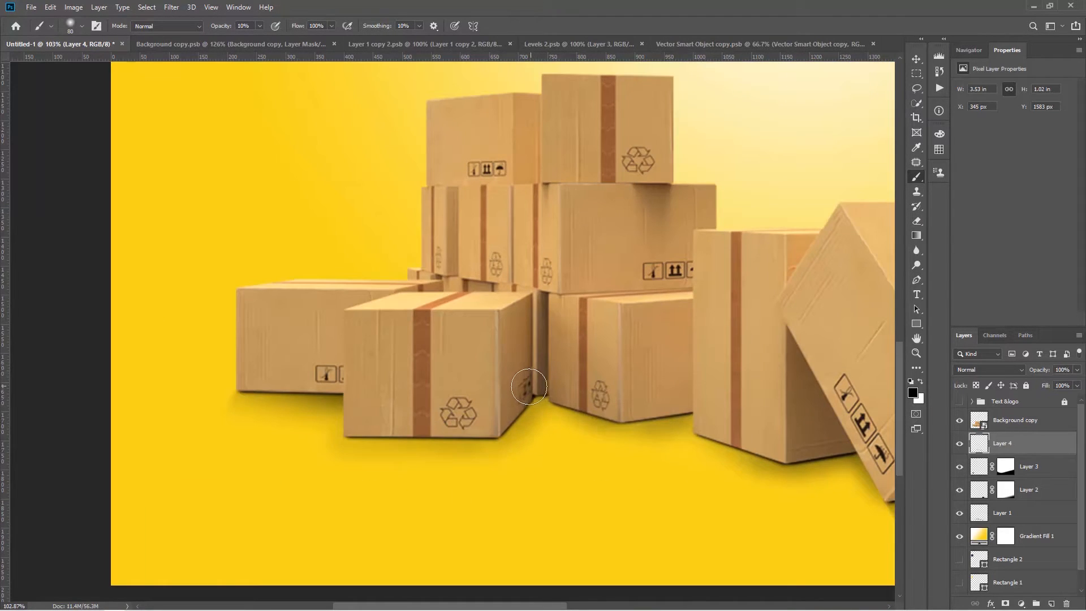
{"action": "mouse_move", "coordinate": [530, 386]}
{"action": "left_mouse_down"}
{"action": "mouse_move", "coordinate": [518, 418]}
{"action": "mouse_move", "coordinate": [487, 438]}
{"action": "mouse_move", "coordinate": [374, 438]}
{"action": "mouse_move", "coordinate": [679, 461]}
{"action": "left_mouse_up"}
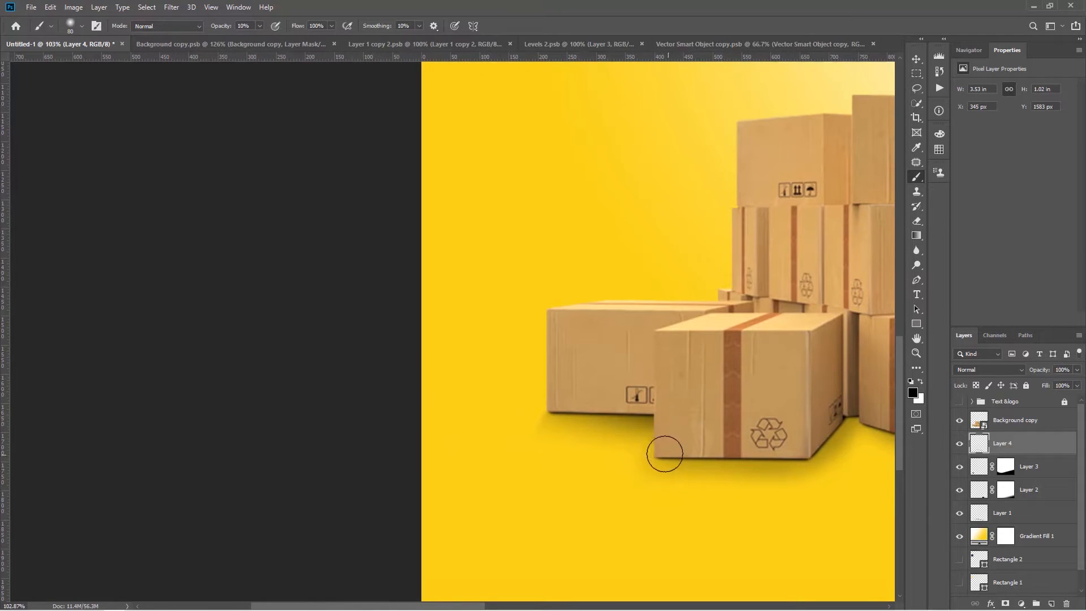
{"action": "left_click_drag", "start_coordinate": [747, 453], "coordinate": [509, 432]}
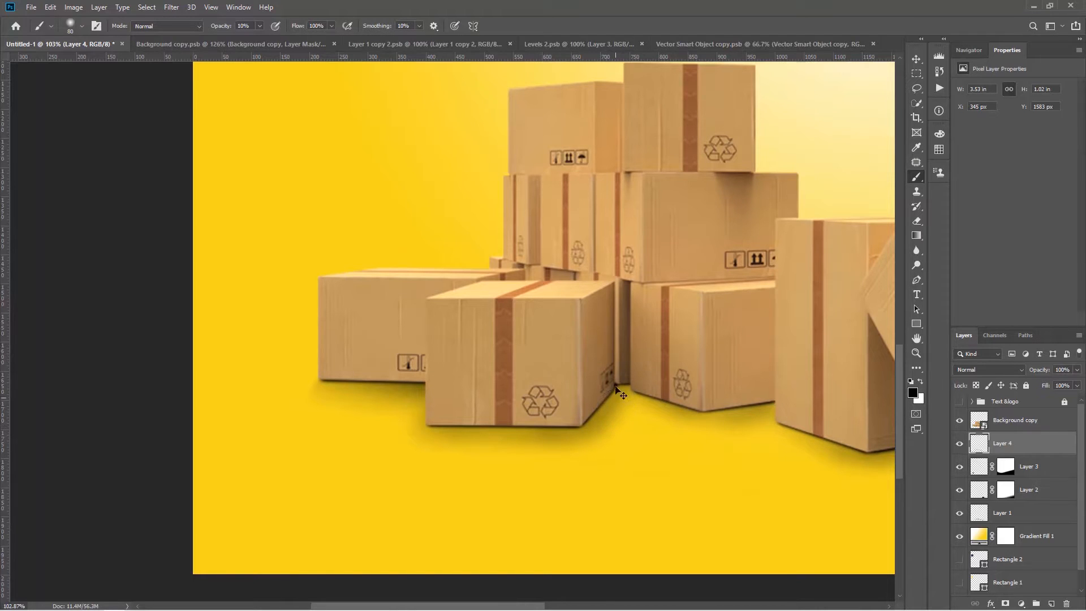
Step: Check the ground shadows beneath all the boxes and lower Layer 4's opacity to 75%
{"action": "scroll", "coordinate": [697, 407], "scroll_direction": "down", "scroll_amount": 2}
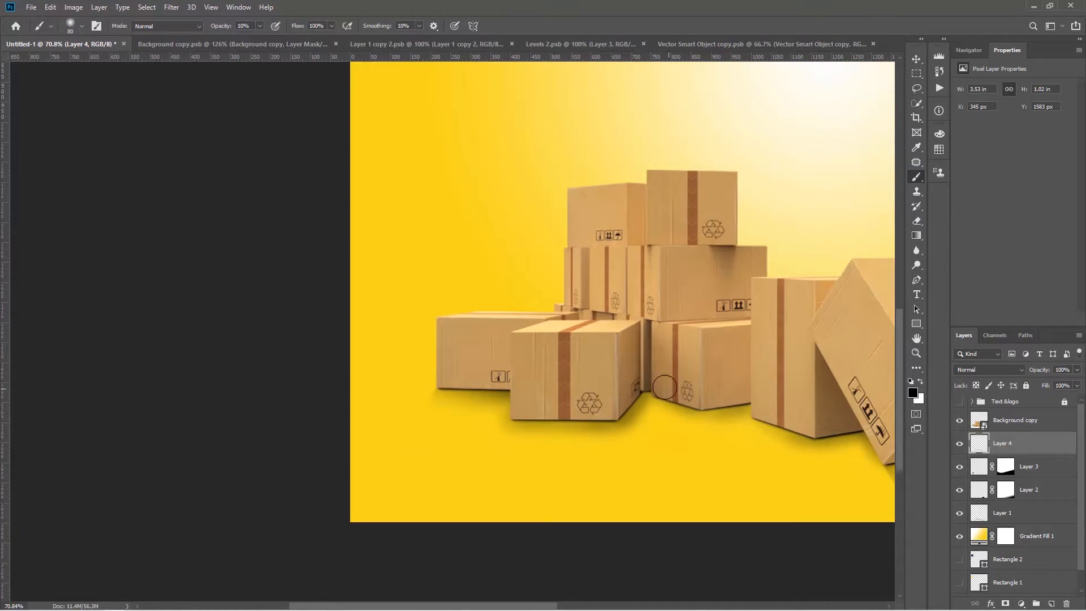
{"action": "scroll", "coordinate": [678, 404], "scroll_direction": "down", "scroll_amount": 1}
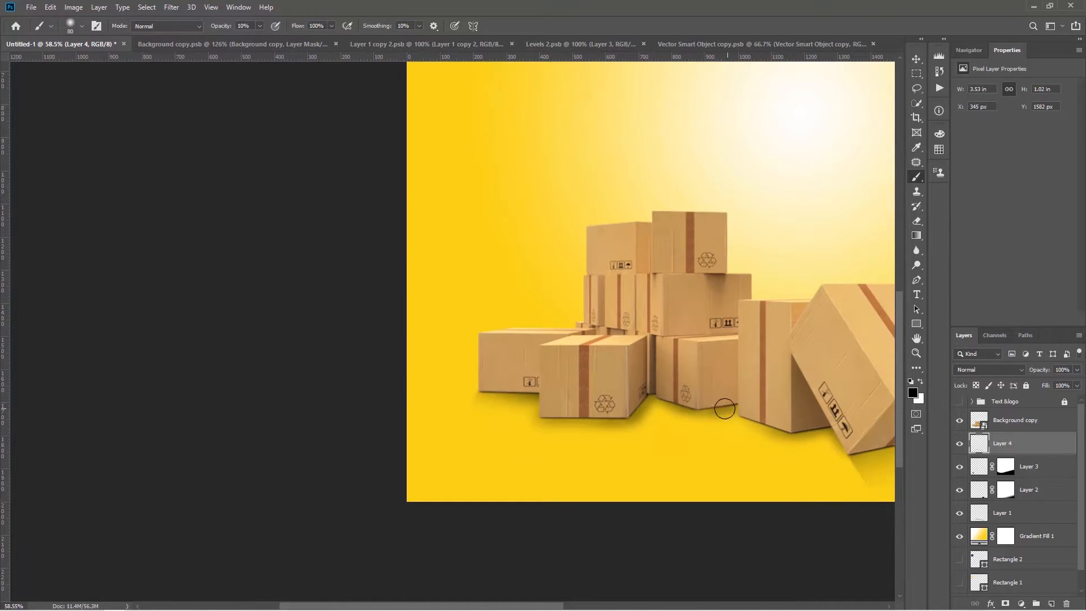
{"action": "scroll", "coordinate": [718, 408], "scroll_direction": "up", "scroll_amount": 3}
{"action": "scroll", "coordinate": [720, 411], "scroll_direction": "up", "scroll_amount": 3}
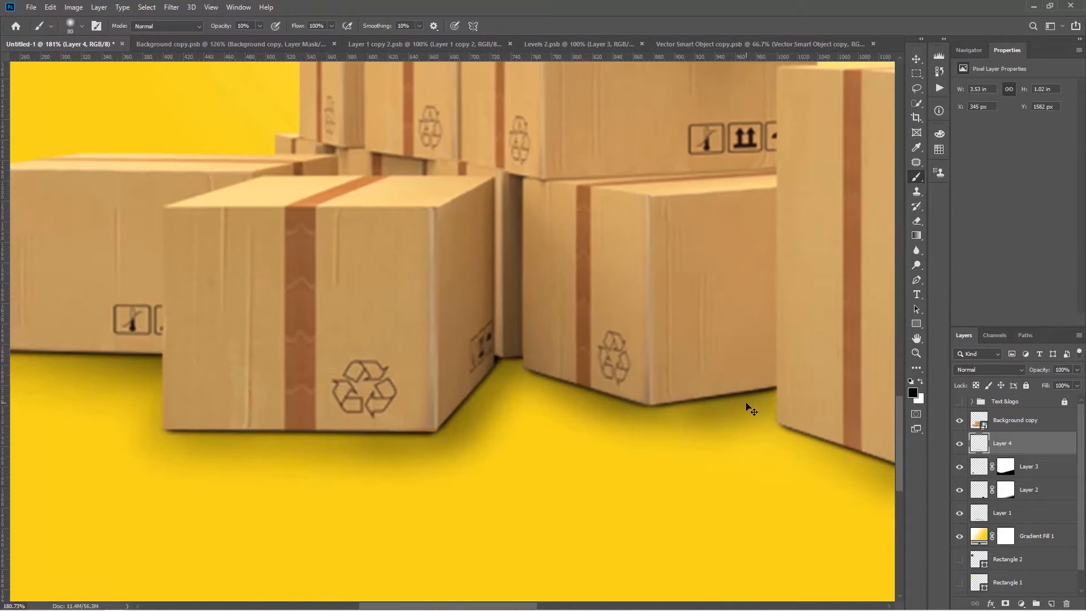
{"action": "left_click_drag", "start_coordinate": [665, 429], "coordinate": [423, 384]}
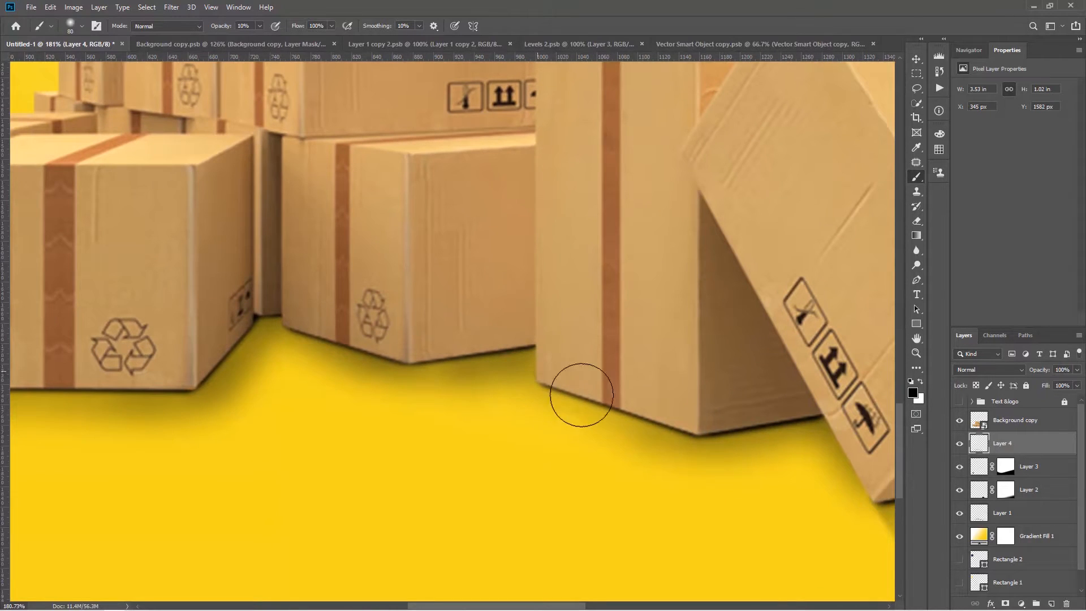
{"action": "scroll", "coordinate": [626, 441], "scroll_direction": "down", "scroll_amount": 4}
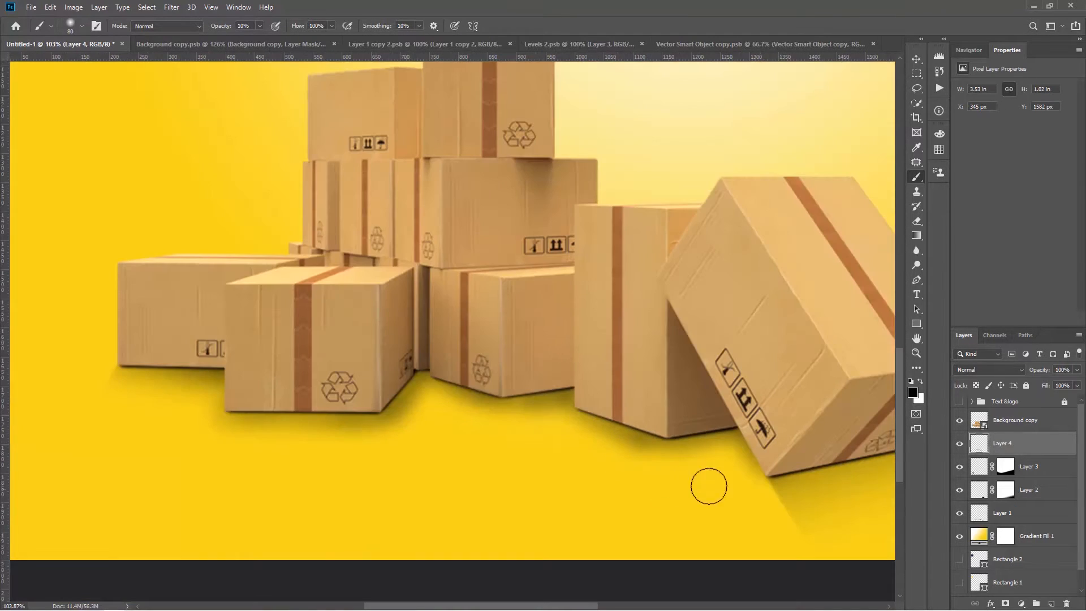
{"action": "key", "text": "ctrl+0"}
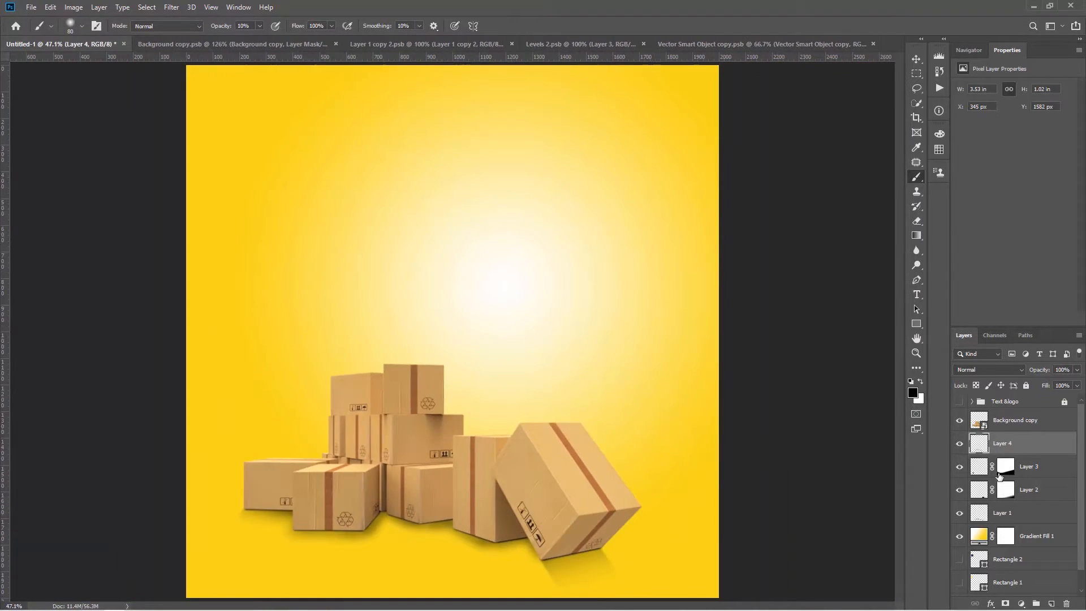
{"action": "left_click_drag", "start_coordinate": [1045, 373], "coordinate": [1034, 370]}
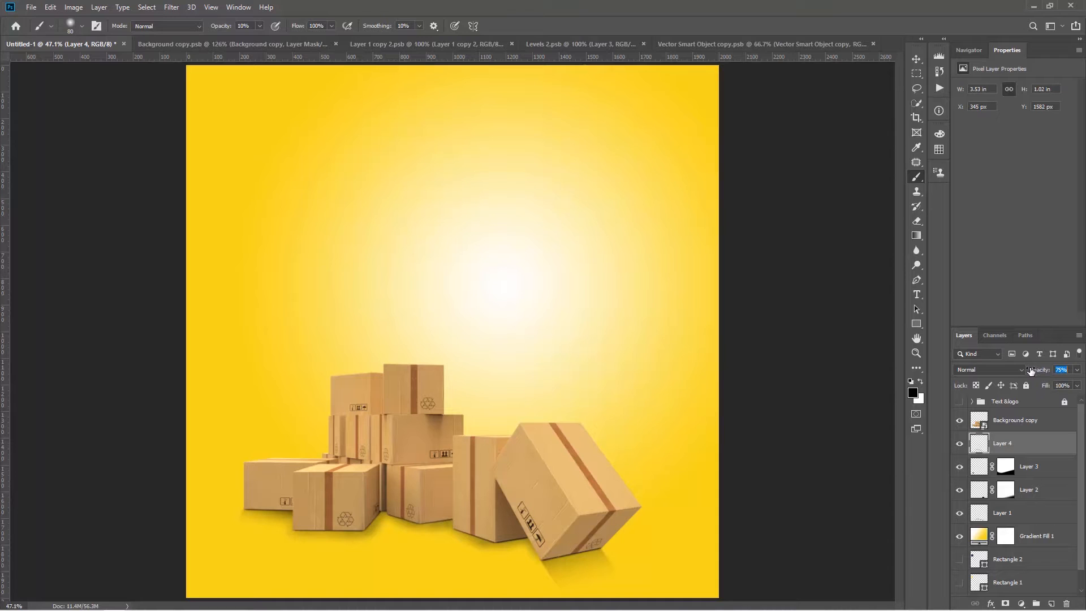
Step: Paint a wider, fainter ground shadow on Layer 4 beneath the boxes with a 175 px soft brush at 10% opacity
{"action": "scroll", "coordinate": [446, 548], "scroll_direction": "up", "scroll_amount": 5}
{"action": "mouse_move", "coordinate": [440, 547]}
{"action": "left_mouse_down"}
{"action": "mouse_move", "coordinate": [497, 552]}
{"action": "mouse_move", "coordinate": [407, 509]}
{"action": "mouse_move", "coordinate": [339, 496]}
{"action": "mouse_move", "coordinate": [317, 524]}
{"action": "mouse_move", "coordinate": [474, 531]}
{"action": "mouse_move", "coordinate": [405, 514]}
{"action": "mouse_move", "coordinate": [452, 534]}
{"action": "mouse_move", "coordinate": [221, 453]}
{"action": "left_mouse_up"}
{"action": "key", "text": "ctrl+z"}
{"action": "scroll", "coordinate": [562, 535], "scroll_direction": "down", "scroll_amount": 2}
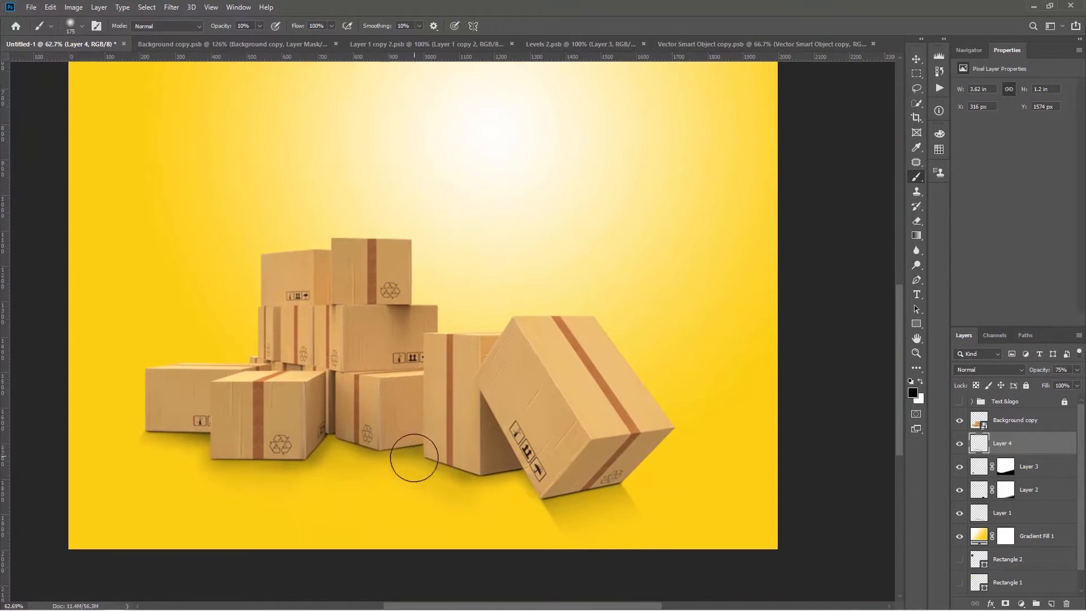
{"action": "mouse_move", "coordinate": [413, 457]}
{"action": "left_mouse_down"}
{"action": "mouse_move", "coordinate": [496, 483]}
{"action": "mouse_move", "coordinate": [529, 472]}
{"action": "mouse_move", "coordinate": [526, 492]}
{"action": "left_mouse_up"}
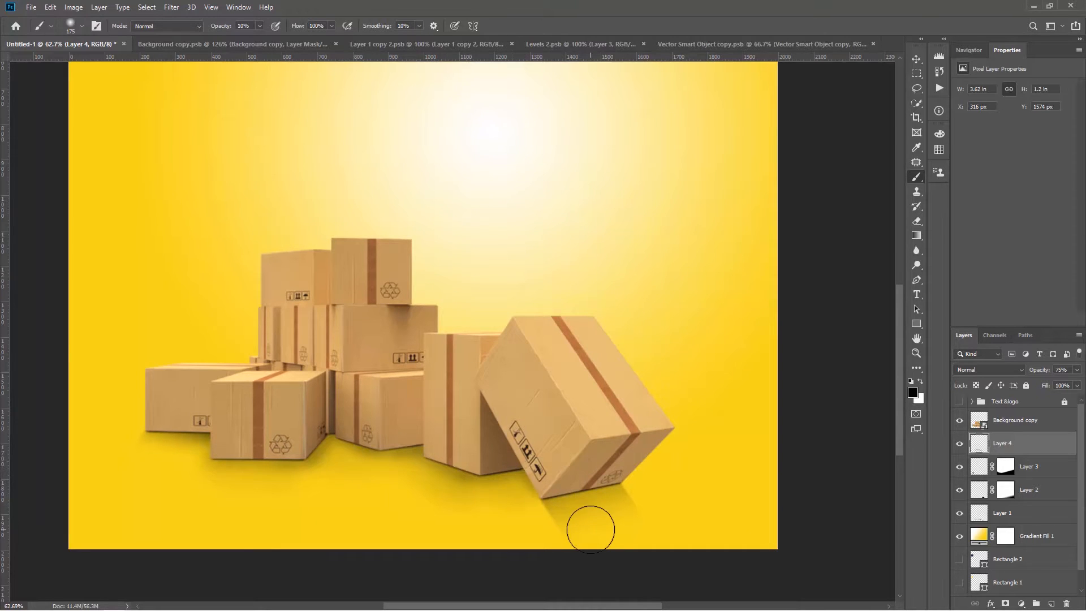
{"action": "scroll", "coordinate": [590, 530], "scroll_direction": "down", "scroll_amount": 2}
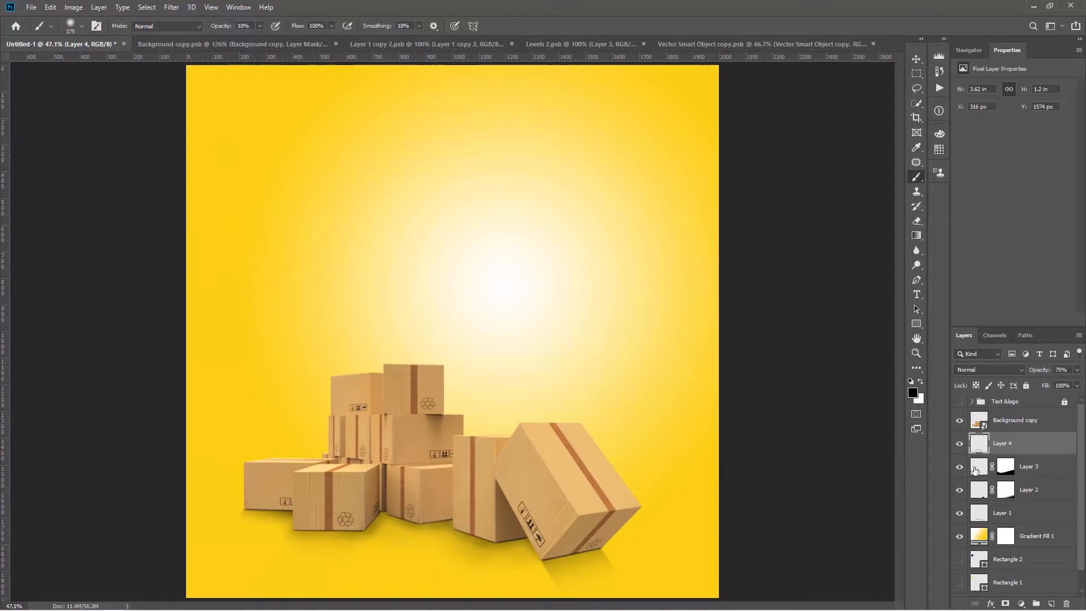
Step: Group Layers 1 to 4 under the name "shadow" and compare the design with the group hidden and shown
{"action": "left_click", "coordinate": [1044, 513], "text": "shift"}
{"action": "key", "text": "ctrl+g"}
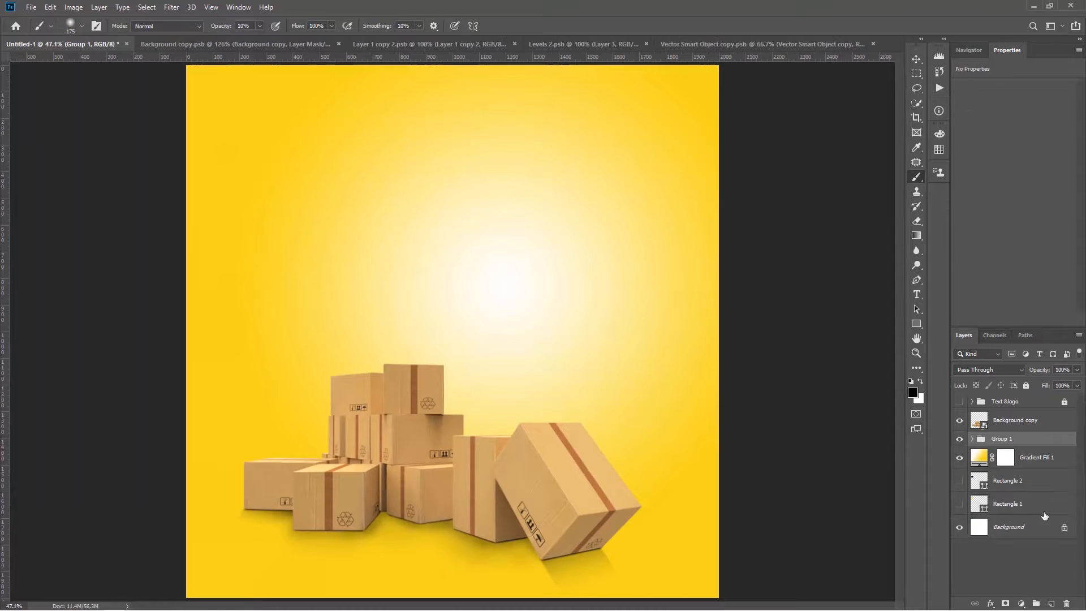
{"action": "double_click", "coordinate": [1009, 440]}
{"action": "key", "text": "Return"}
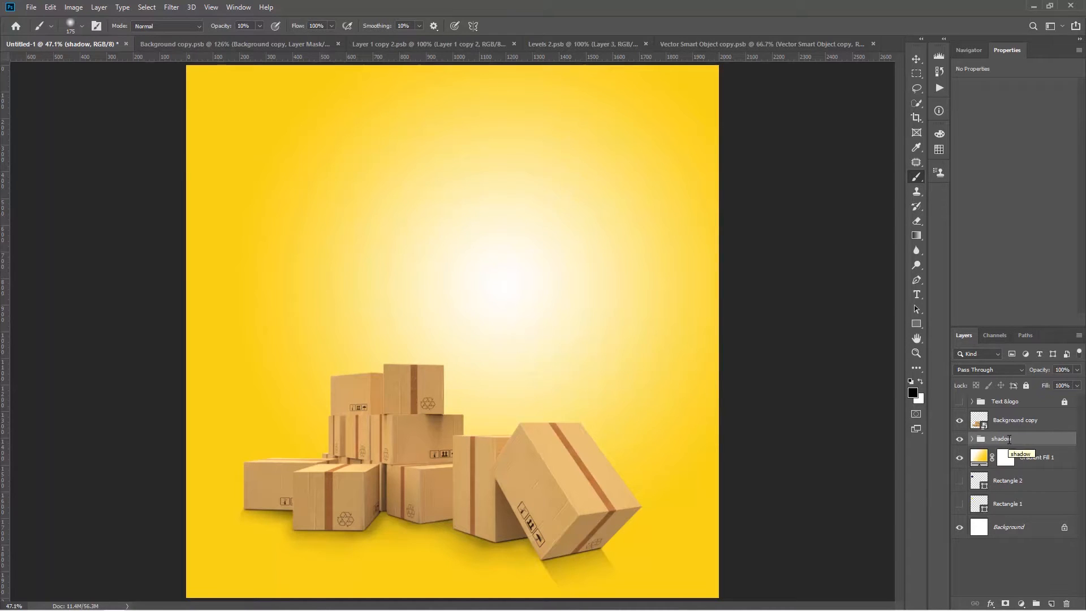
{"action": "left_click", "coordinate": [959, 440]}
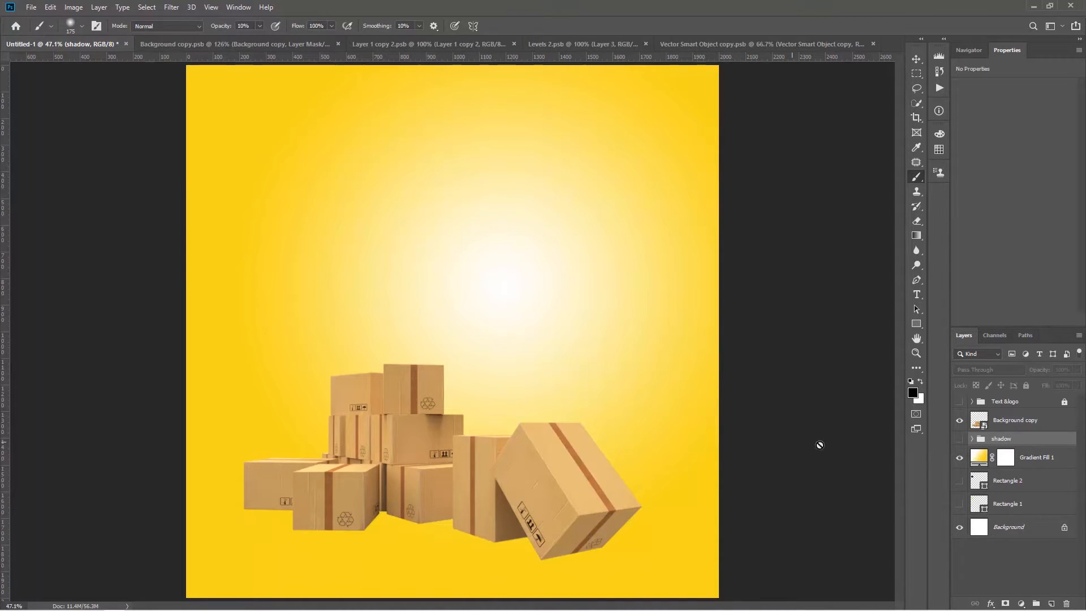
{"action": "left_click", "coordinate": [959, 445]}
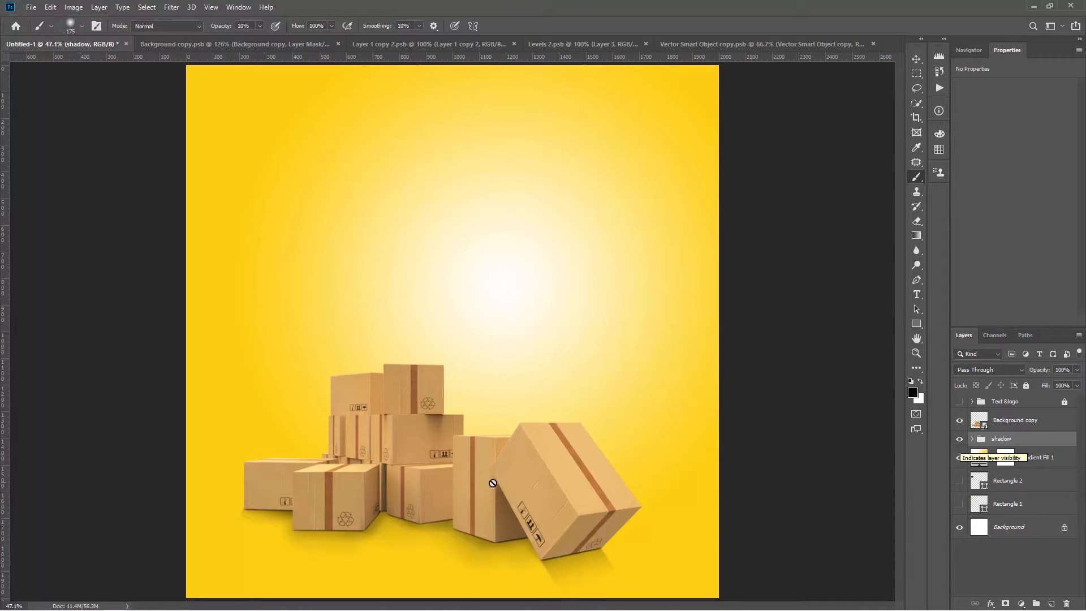
Step: Group the Background copy layer with the shadow group and name the new group "Boxes"
{"action": "left_click", "coordinate": [1029, 426], "text": "shift"}
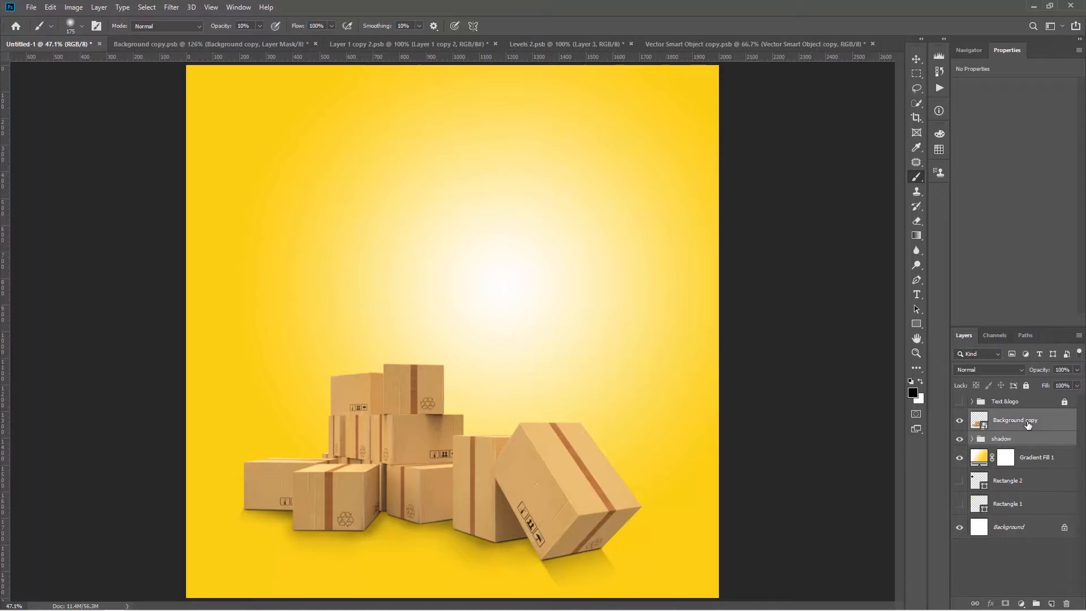
{"action": "key", "text": "ctrl+g"}
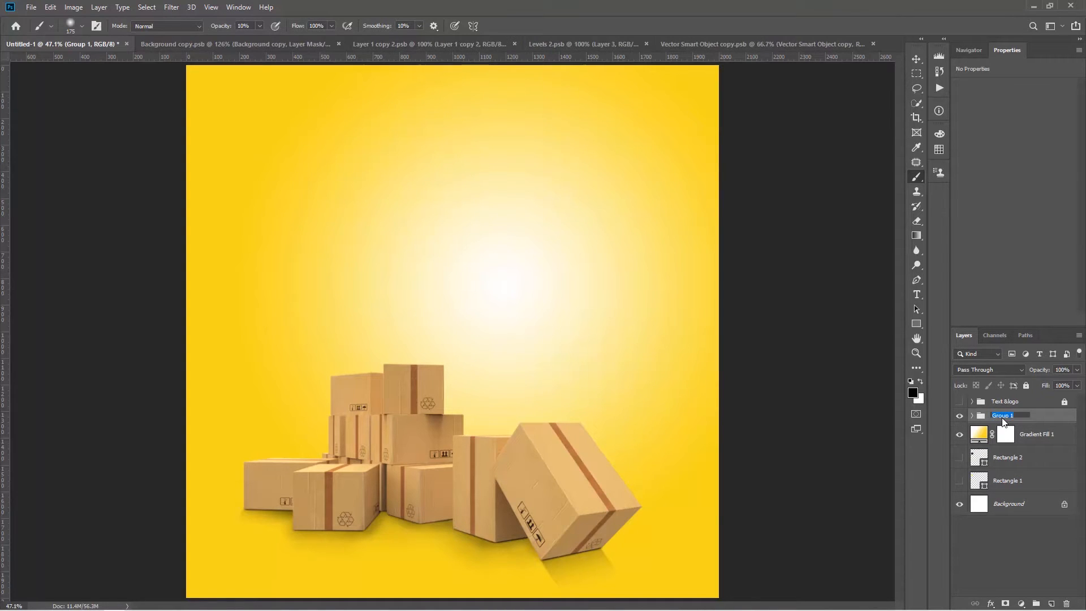
{"action": "key", "text": "Return"}
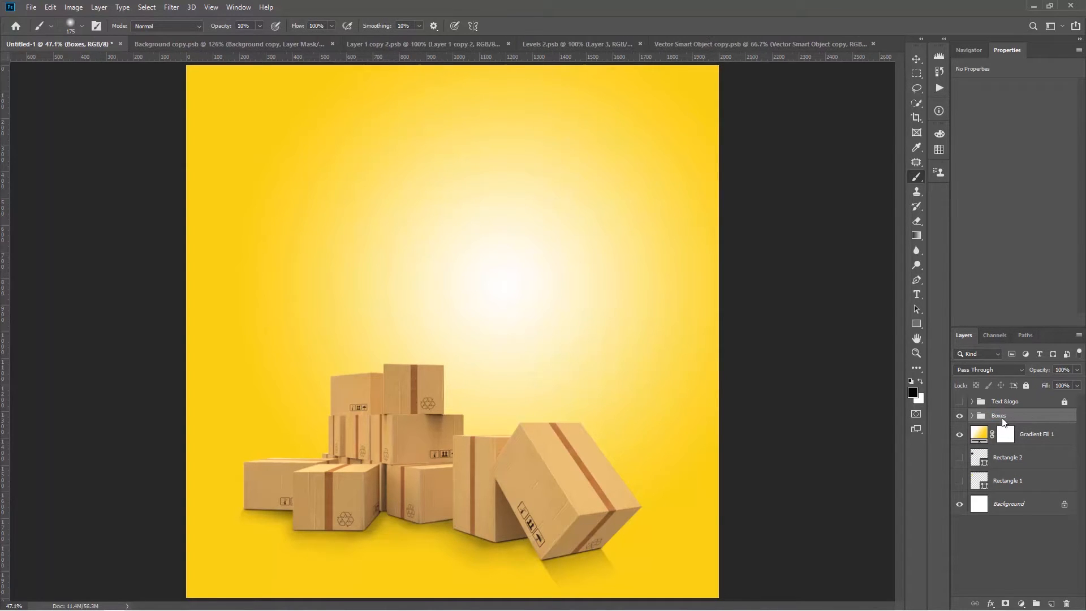
Step: Scale the Boxes group up to about 108% and shift it slightly to the right
{"action": "key", "text": "ctrl+t"}
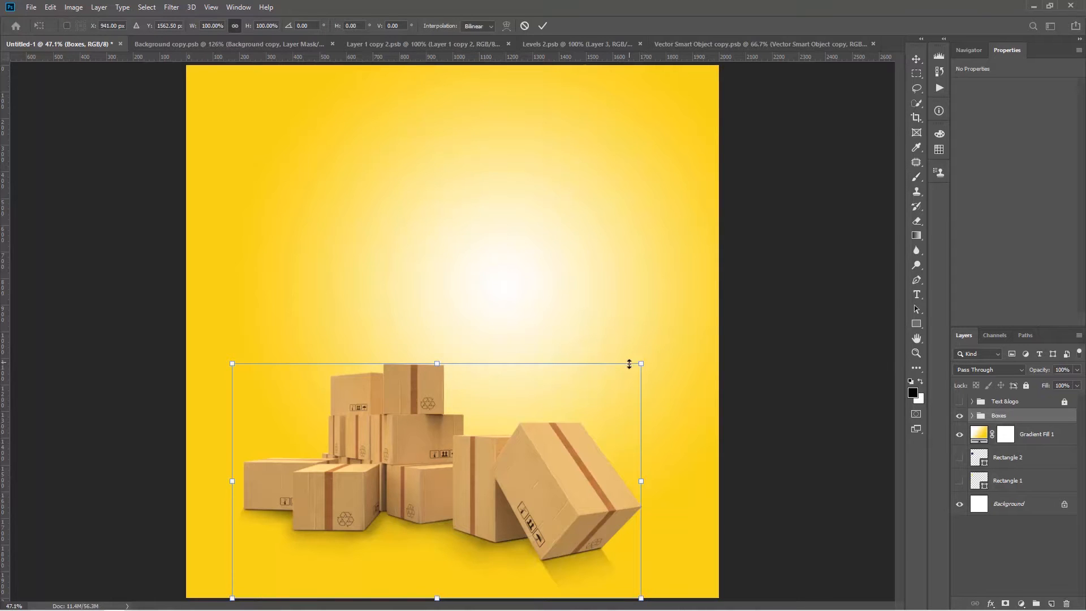
{"action": "left_click_drag", "start_coordinate": [652, 357], "coordinate": [657, 353]}
{"action": "mouse_move", "coordinate": [490, 451]}
{"action": "left_mouse_down"}
{"action": "mouse_move", "coordinate": [505, 451]}
{"action": "mouse_move", "coordinate": [496, 451]}
{"action": "left_mouse_up"}
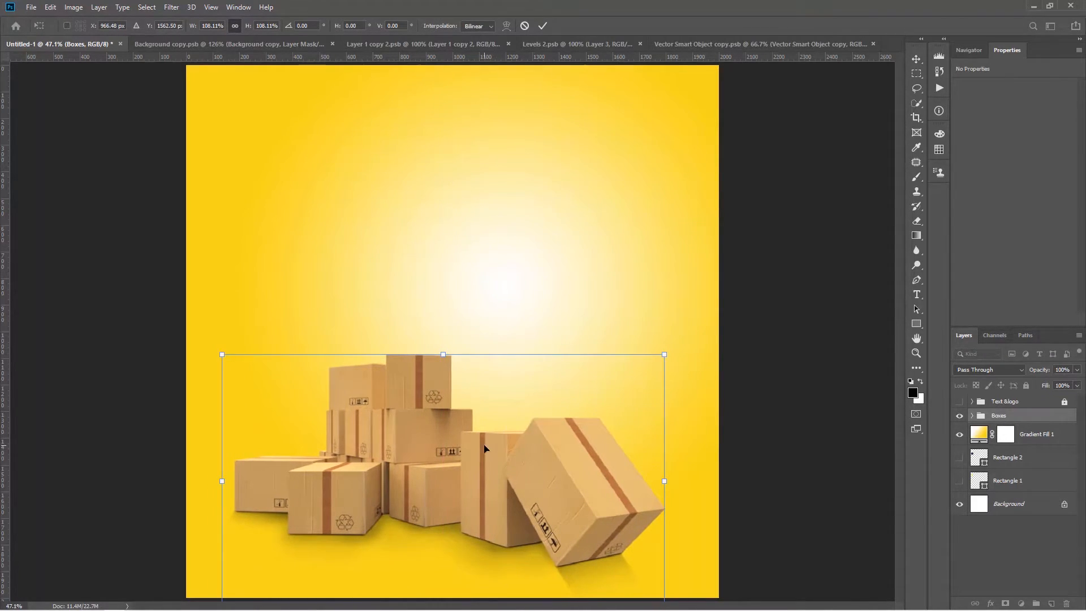
{"action": "key", "text": "Return"}
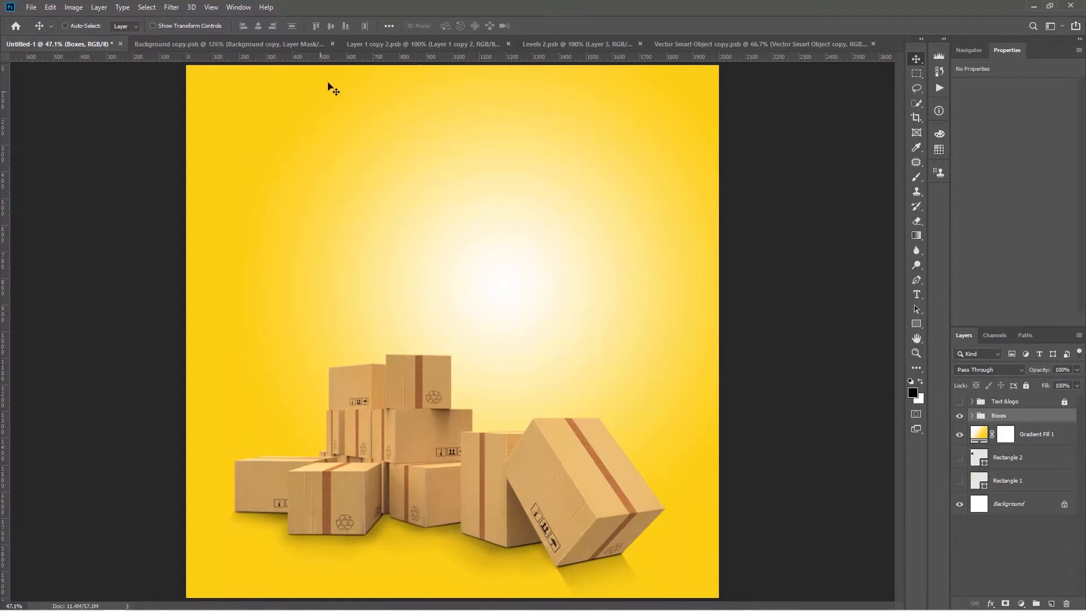
Step: Switch to the Layer 1 copy 2.psb lantern document and enable the layer mask on Background copy
{"action": "left_click", "coordinate": [382, 41]}
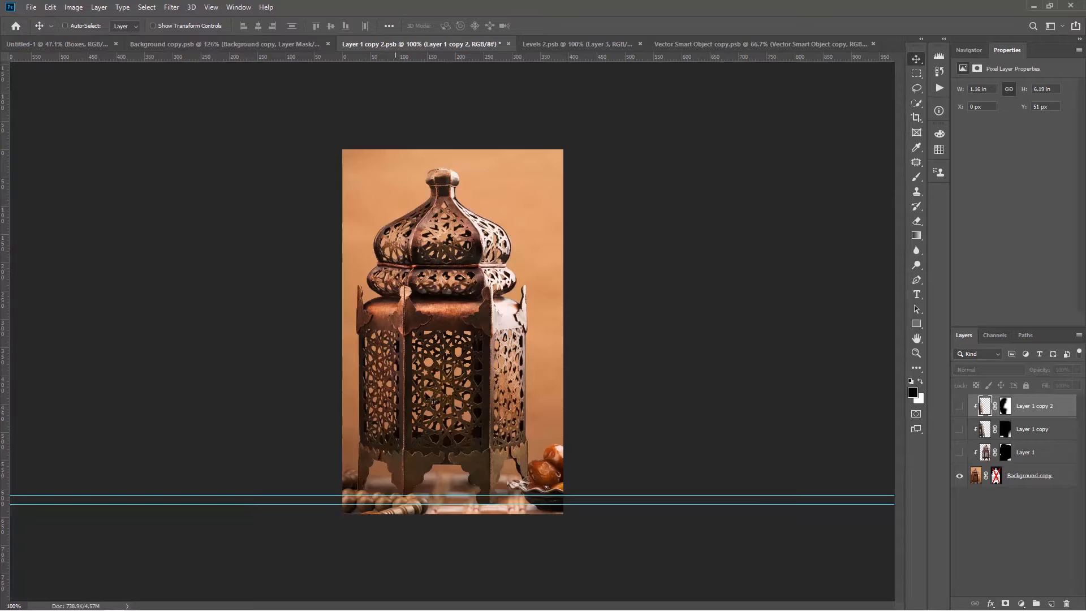
{"action": "left_click", "coordinate": [997, 476], "text": "shift"}
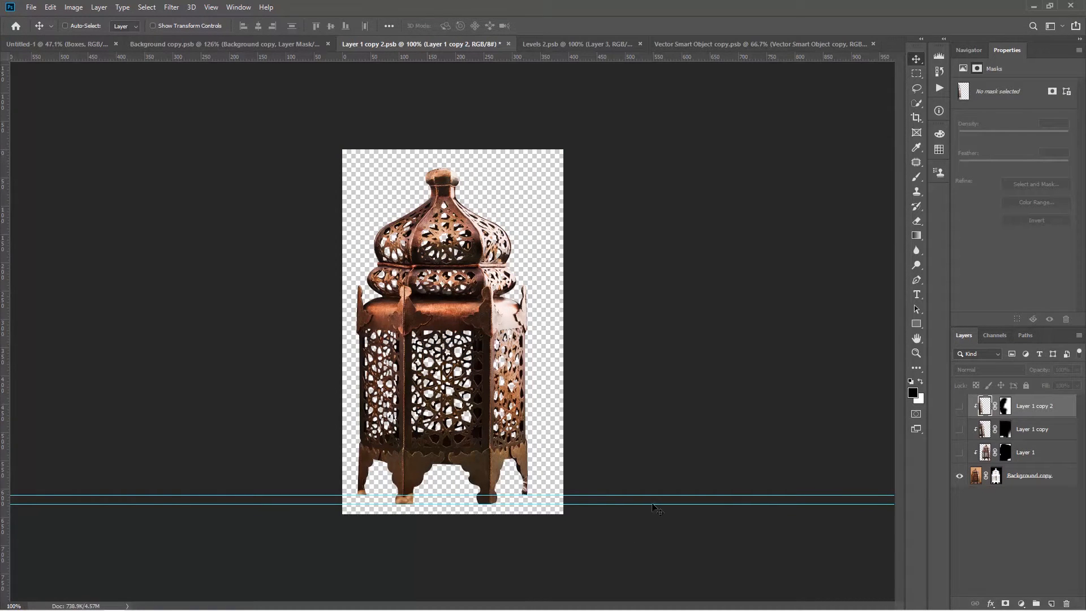
{"action": "left_click_drag", "start_coordinate": [442, 468], "coordinate": [555, 343]}
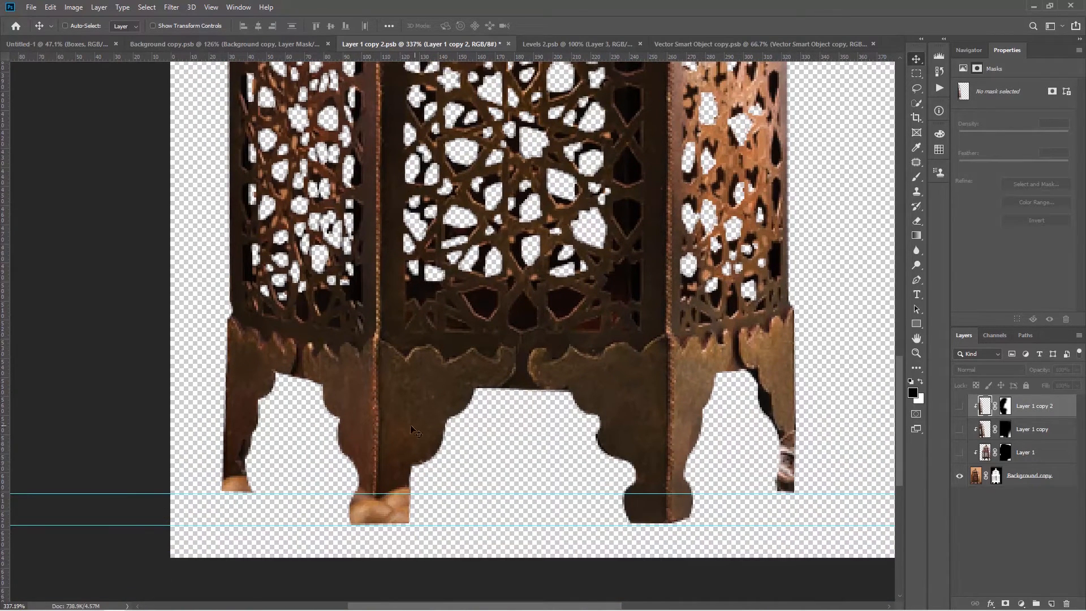
Step: Compare the lantern's legs with and without the three clipped retouching layers, leaving all three layers visible
{"action": "left_click", "coordinate": [959, 452]}
{"action": "left_click_drag", "start_coordinate": [960, 416], "coordinate": [960, 444]}
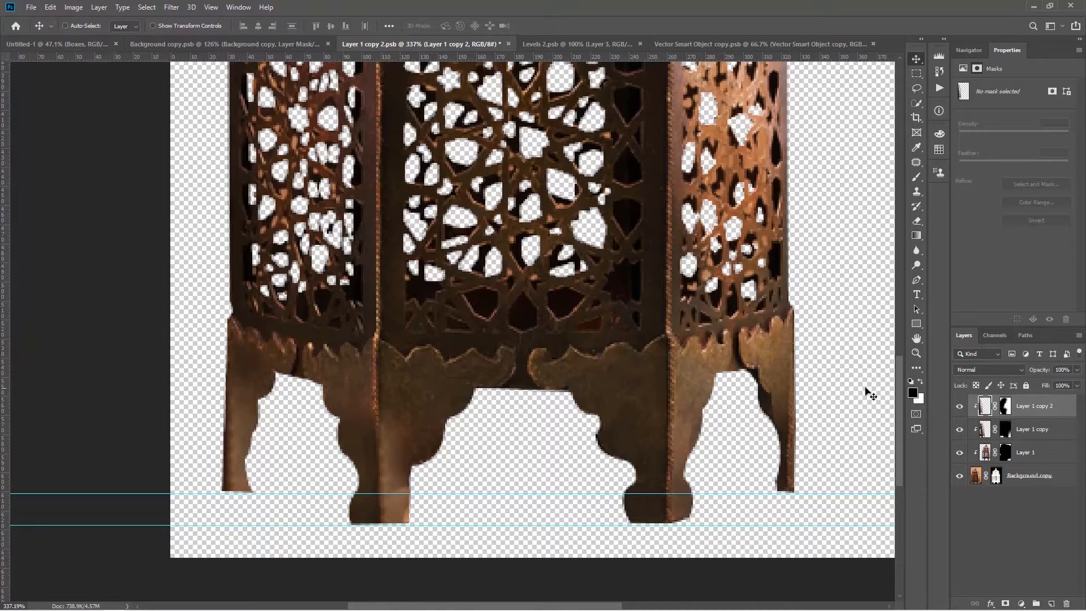
{"action": "left_click_drag", "start_coordinate": [961, 454], "coordinate": [960, 455]}
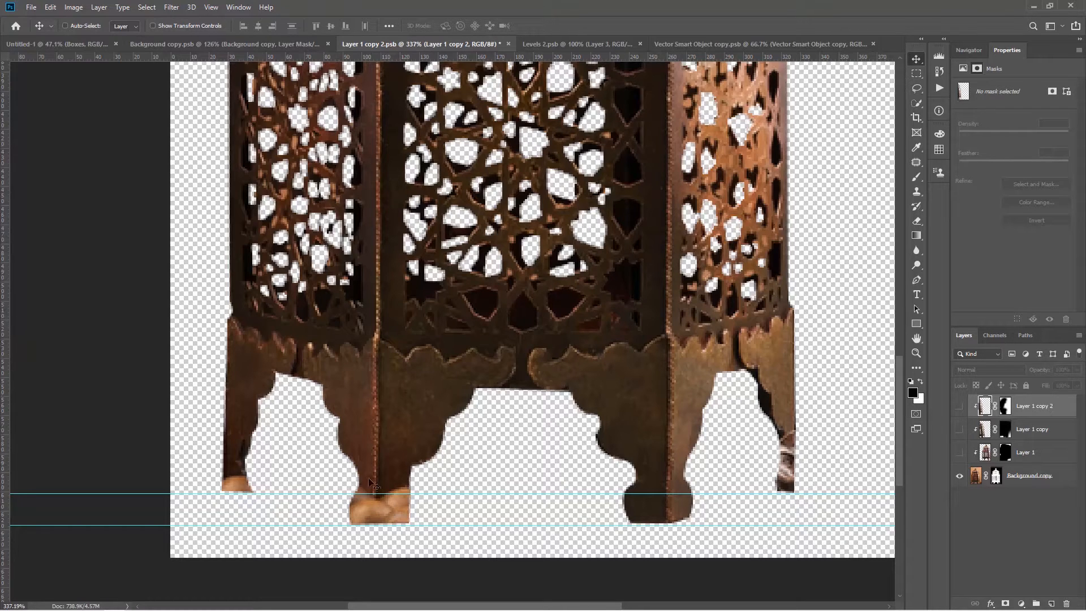
{"action": "left_click", "coordinate": [959, 451]}
{"action": "scroll", "coordinate": [412, 464], "scroll_direction": "down", "scroll_amount": 2}
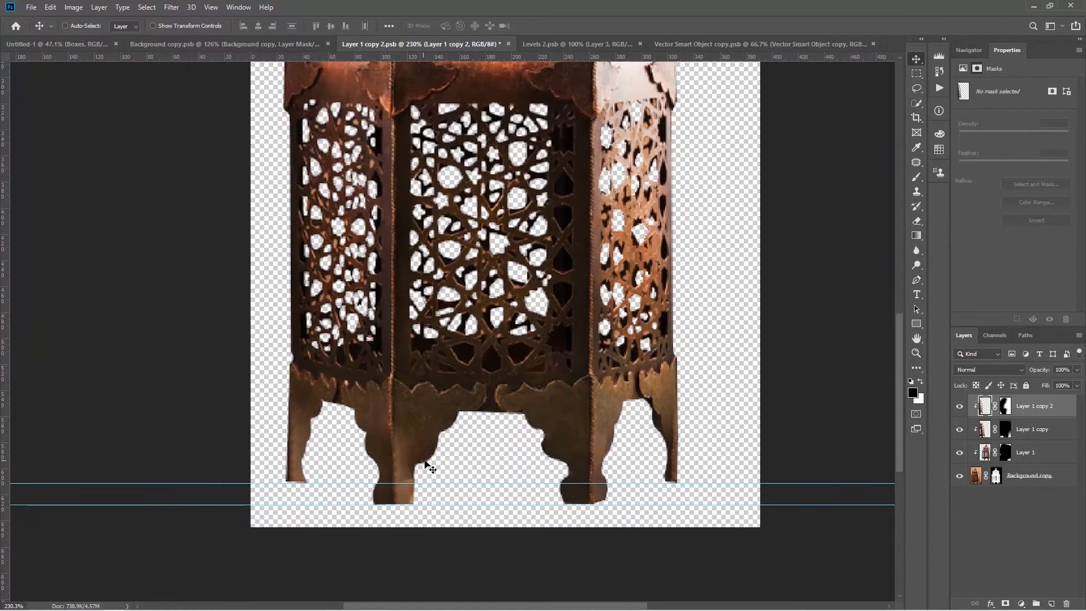
Step: Convert all the lantern layers to one smart object and bring it into Untitled-1 above the left boxes
{"action": "left_click", "coordinate": [1022, 478], "text": "shift"}
{"action": "right_click", "coordinate": [1022, 478]}
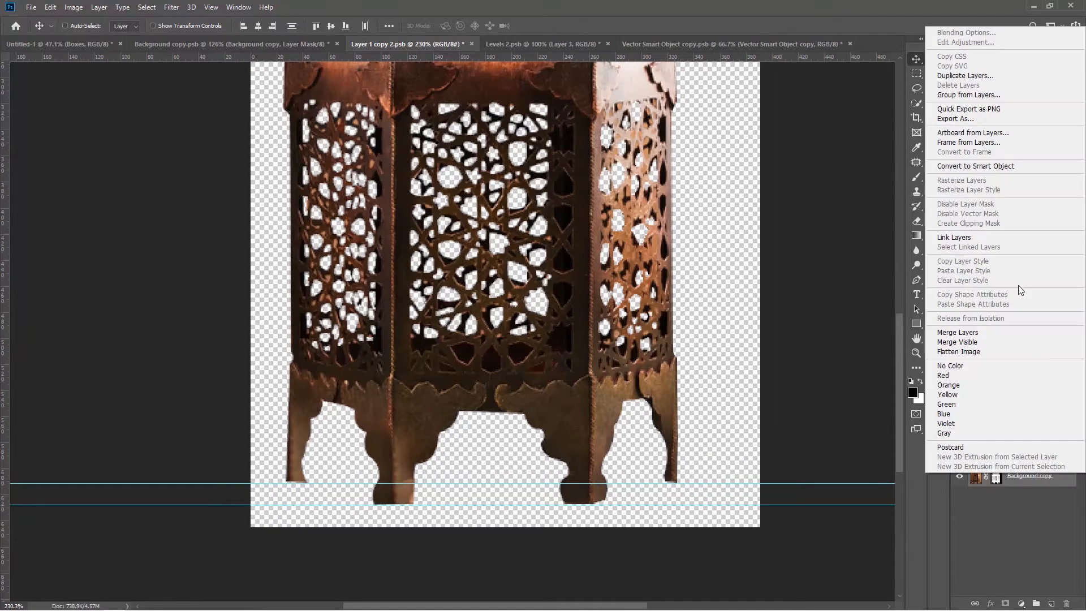
{"action": "left_click", "coordinate": [1002, 163]}
{"action": "left_click_drag", "start_coordinate": [345, 322], "coordinate": [300, 410]}
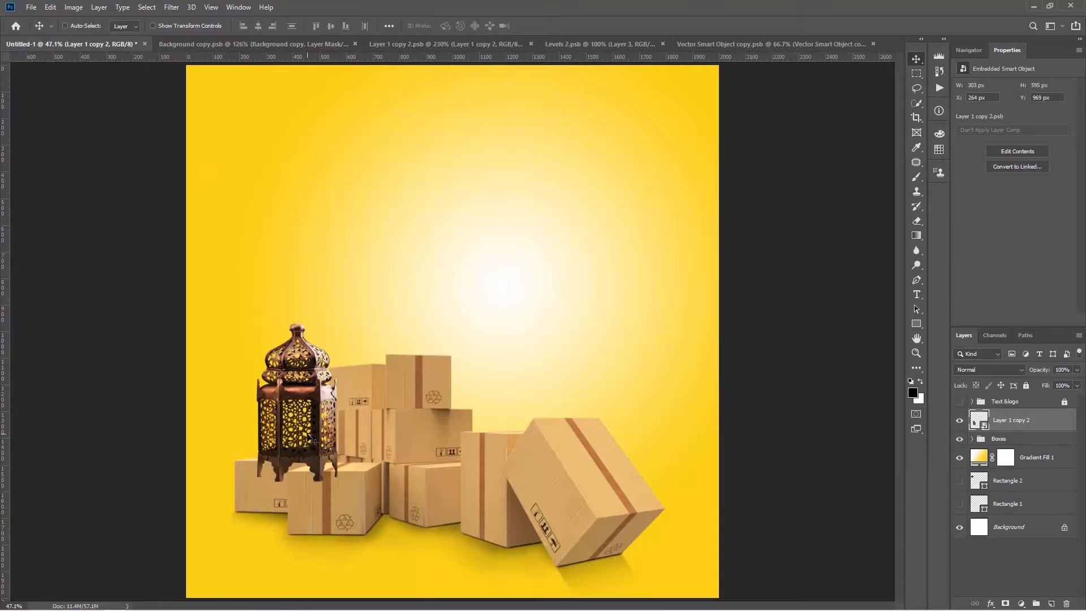
Step: Scale the lantern down to about 15% and stand it on top of the leftmost box
{"action": "scroll", "coordinate": [311, 441], "scroll_direction": "up", "scroll_amount": 2}
{"action": "key", "text": "ctrl+t"}
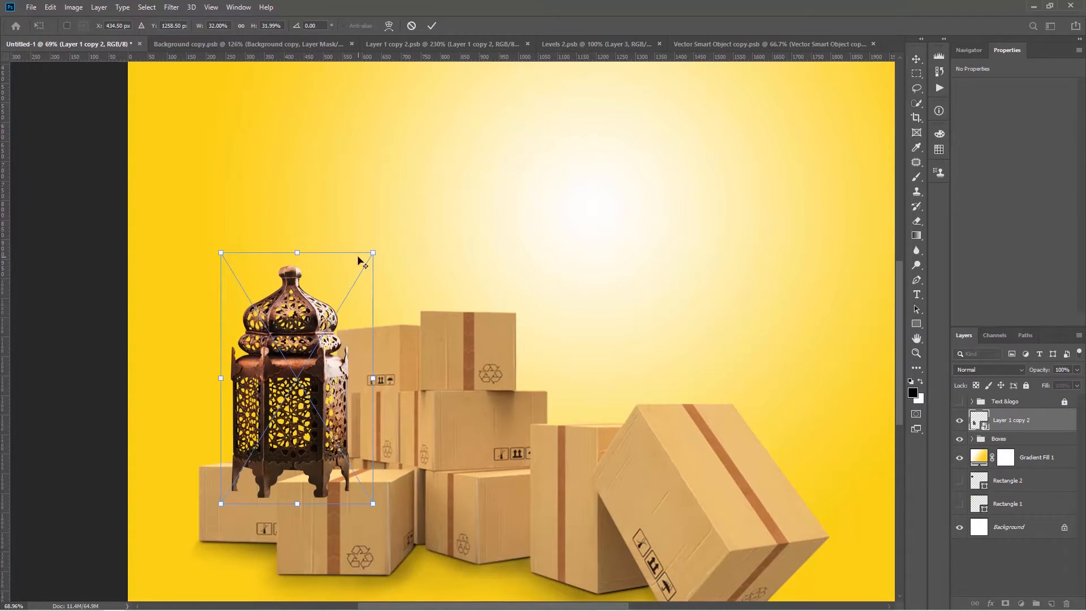
{"action": "left_click_drag", "start_coordinate": [371, 254], "coordinate": [295, 356]}
{"action": "scroll", "coordinate": [285, 413], "scroll_direction": "up", "scroll_amount": 6}
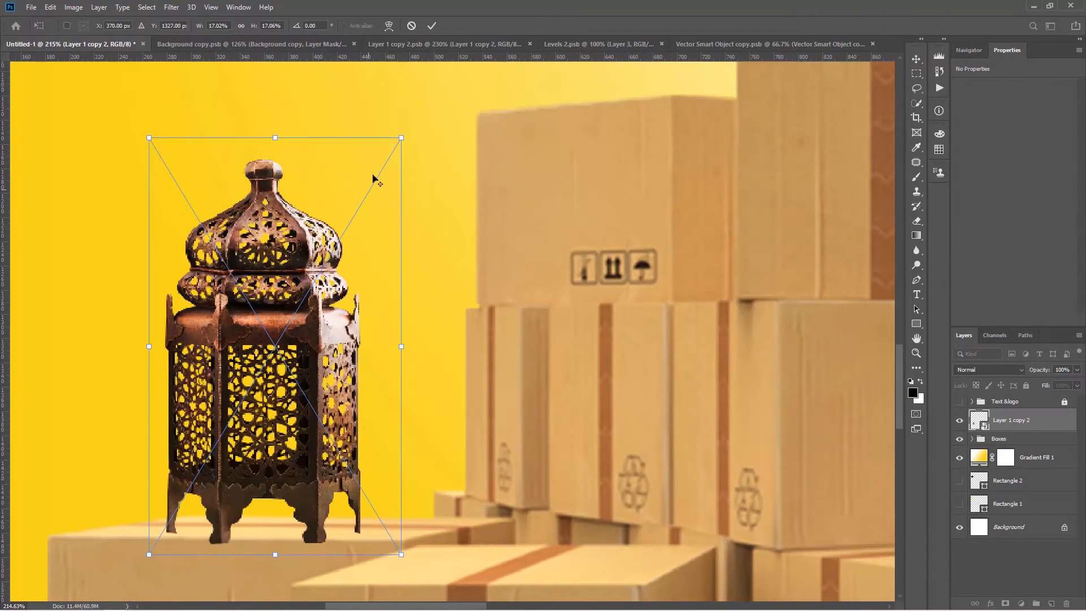
{"action": "left_click_drag", "start_coordinate": [401, 139], "coordinate": [388, 165]}
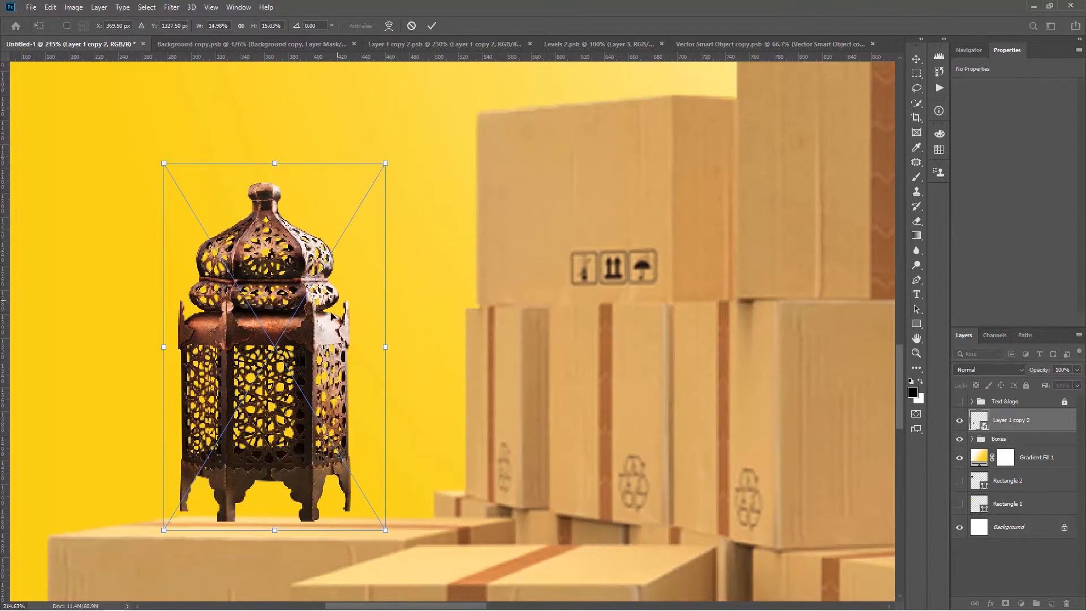
{"action": "mouse_move", "coordinate": [305, 363]}
{"action": "left_mouse_down"}
{"action": "mouse_move", "coordinate": [306, 376]}
{"action": "mouse_move", "coordinate": [298, 367]}
{"action": "left_mouse_up"}
{"action": "key", "text": "Return"}
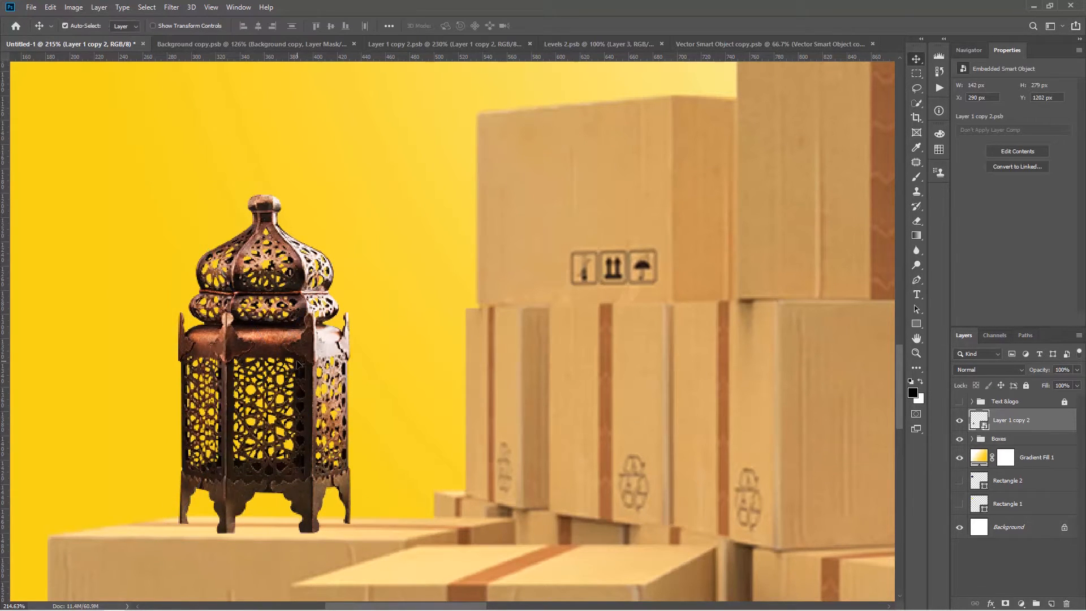
Step: Shift the lantern down about 3 px so its legs rest on the box's top face
{"action": "key", "text": "ctrl+0"}
{"action": "scroll", "coordinate": [283, 517], "scroll_direction": "up", "scroll_amount": 4}
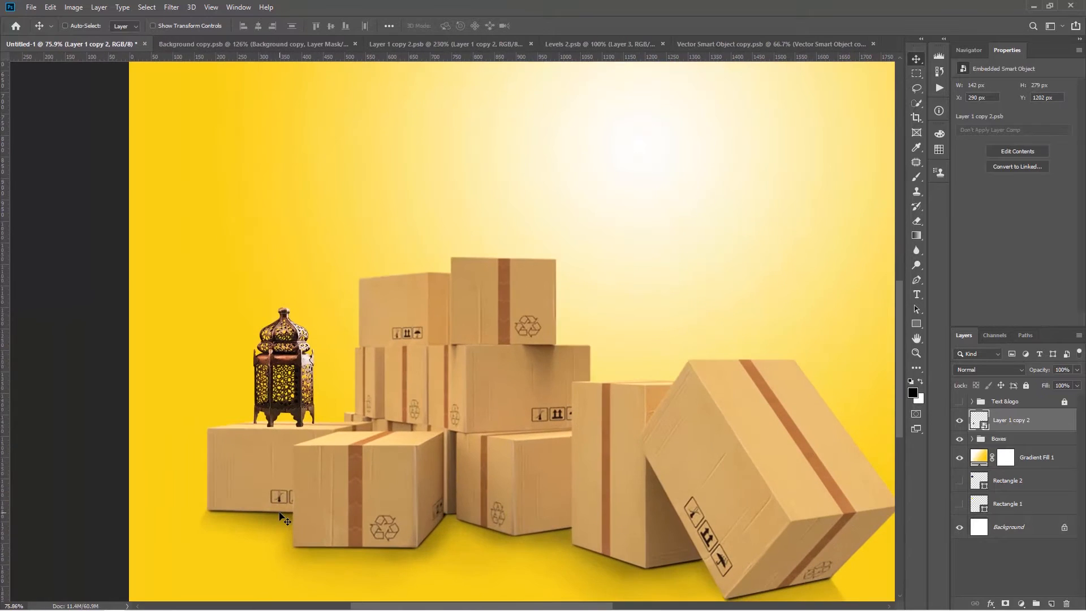
{"action": "scroll", "coordinate": [283, 517], "scroll_direction": "down", "scroll_amount": 3}
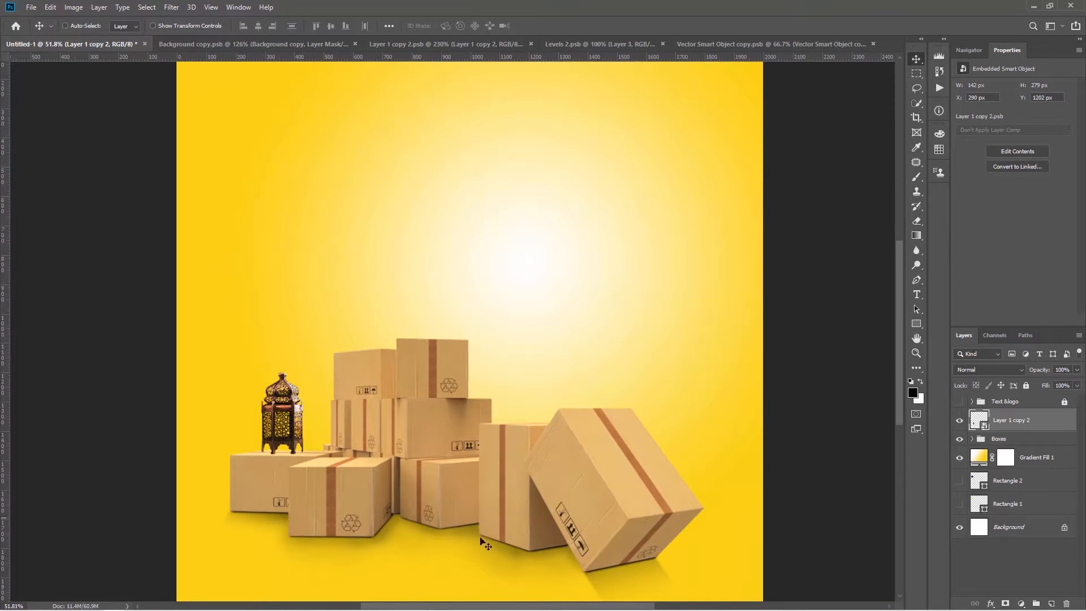
{"action": "scroll", "coordinate": [320, 450], "scroll_direction": "up", "scroll_amount": 3}
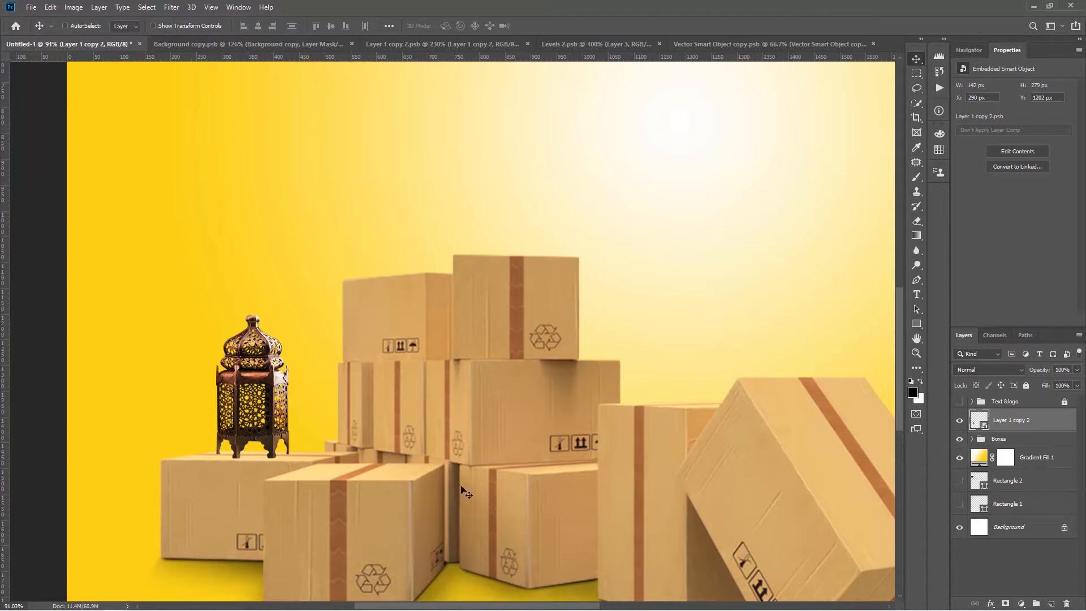
{"action": "scroll", "coordinate": [294, 460], "scroll_direction": "up", "scroll_amount": 3}
{"action": "left_click_drag", "start_coordinate": [218, 456], "coordinate": [371, 474]}
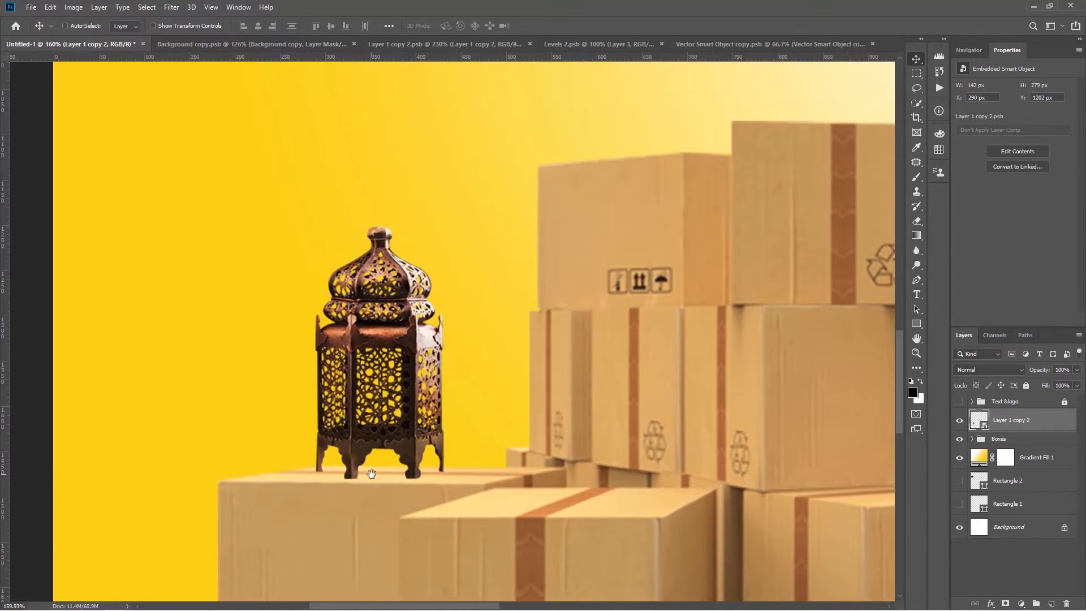
{"action": "scroll", "coordinate": [371, 473], "scroll_direction": "up", "scroll_amount": 2}
{"action": "left_click_drag", "start_coordinate": [379, 394], "coordinate": [379, 398]}
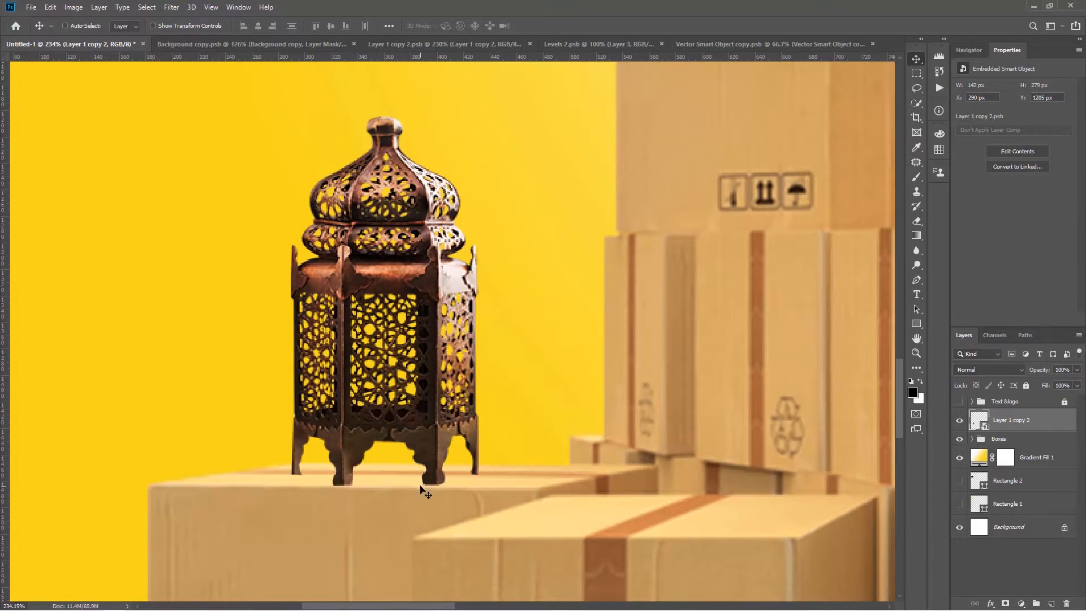
{"action": "scroll", "coordinate": [420, 487], "scroll_direction": "down", "scroll_amount": 1}
{"action": "key", "text": "ctrl+0"}
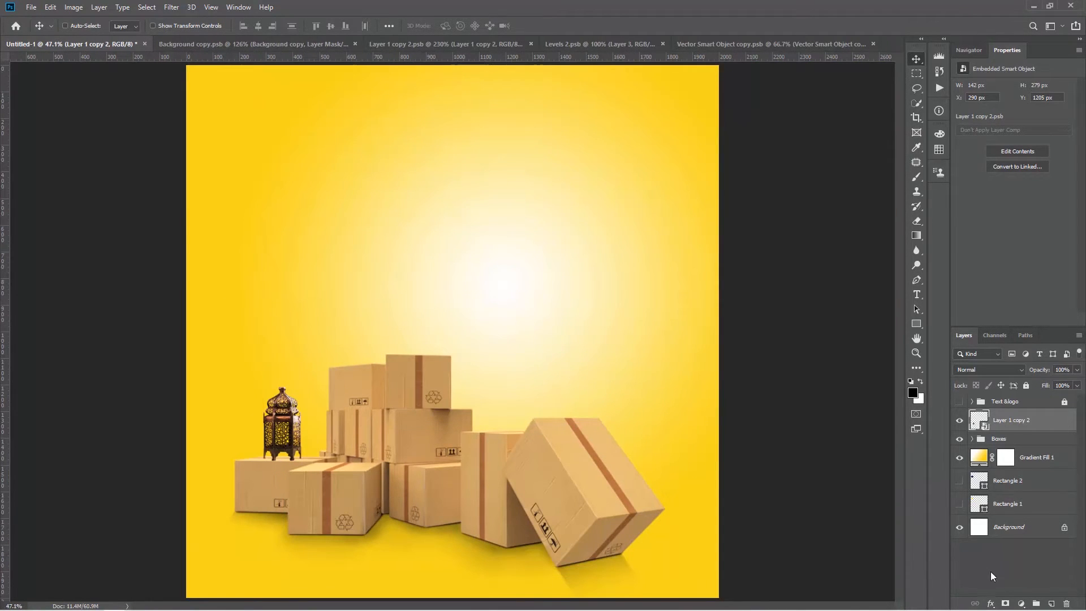
Step: Add a new layer beneath the lantern and paint a thin black contact shadow between its legs with a soft brush at 50% opacity
{"action": "left_click", "coordinate": [1052, 604], "text": "ctrl"}
{"action": "scroll", "coordinate": [290, 450], "scroll_direction": "up", "scroll_amount": 6}
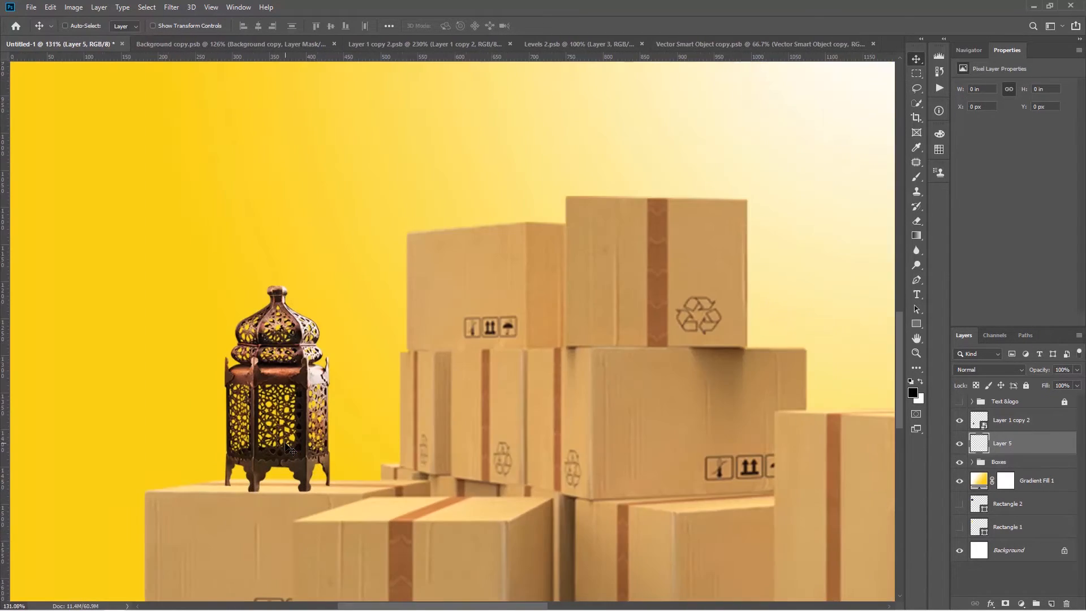
{"action": "key", "text": "b"}
{"action": "scroll", "coordinate": [269, 500], "scroll_direction": "up", "scroll_amount": 3}
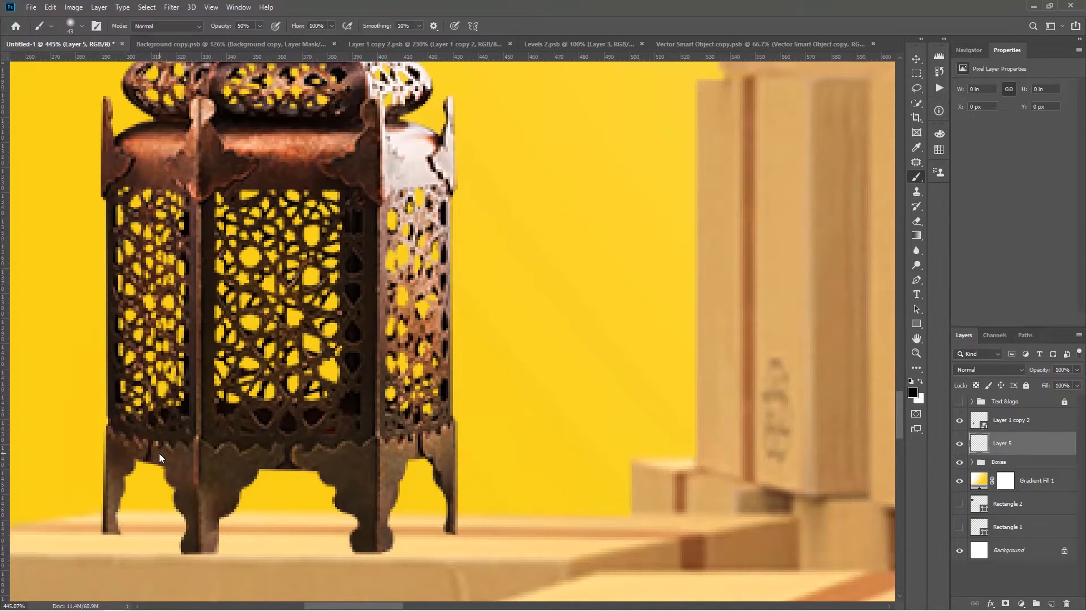
{"action": "key", "text": "5"}
{"action": "mouse_move", "coordinate": [235, 459]}
{"action": "left_mouse_down"}
{"action": "mouse_move", "coordinate": [216, 457]}
{"action": "mouse_move", "coordinate": [206, 375]}
{"action": "left_mouse_up"}
{"action": "mouse_move", "coordinate": [441, 526]}
{"action": "left_mouse_down"}
{"action": "mouse_move", "coordinate": [402, 525]}
{"action": "mouse_move", "coordinate": [445, 528]}
{"action": "mouse_move", "coordinate": [381, 532]}
{"action": "mouse_move", "coordinate": [391, 547]}
{"action": "mouse_move", "coordinate": [358, 531]}
{"action": "mouse_move", "coordinate": [373, 548]}
{"action": "mouse_move", "coordinate": [345, 537]}
{"action": "mouse_move", "coordinate": [358, 546]}
{"action": "mouse_move", "coordinate": [350, 535]}
{"action": "mouse_move", "coordinate": [364, 535]}
{"action": "mouse_move", "coordinate": [231, 526]}
{"action": "mouse_move", "coordinate": [222, 516]}
{"action": "mouse_move", "coordinate": [216, 528]}
{"action": "mouse_move", "coordinate": [110, 531]}
{"action": "mouse_move", "coordinate": [205, 525]}
{"action": "mouse_move", "coordinate": [184, 545]}
{"action": "mouse_move", "coordinate": [213, 526]}
{"action": "mouse_move", "coordinate": [210, 544]}
{"action": "mouse_move", "coordinate": [229, 525]}
{"action": "mouse_move", "coordinate": [317, 527]}
{"action": "mouse_move", "coordinate": [352, 543]}
{"action": "mouse_move", "coordinate": [216, 539]}
{"action": "mouse_move", "coordinate": [354, 540]}
{"action": "mouse_move", "coordinate": [332, 531]}
{"action": "mouse_move", "coordinate": [442, 528]}
{"action": "mouse_move", "coordinate": [108, 529]}
{"action": "mouse_move", "coordinate": [374, 554]}
{"action": "mouse_move", "coordinate": [209, 541]}
{"action": "left_mouse_up"}
{"action": "key", "text": "ctrl+z"}
{"action": "key", "text": "ctrl+z"}
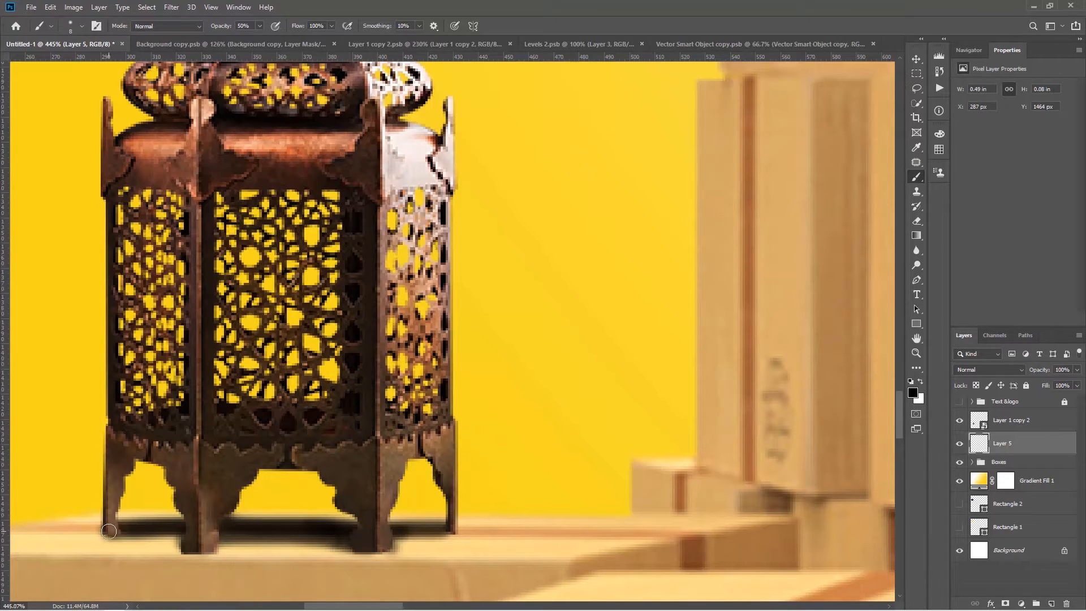
Step: Lower the opacity of the lantern's shadow layer to 46%
{"action": "scroll", "coordinate": [360, 552], "scroll_direction": "down", "scroll_amount": 2}
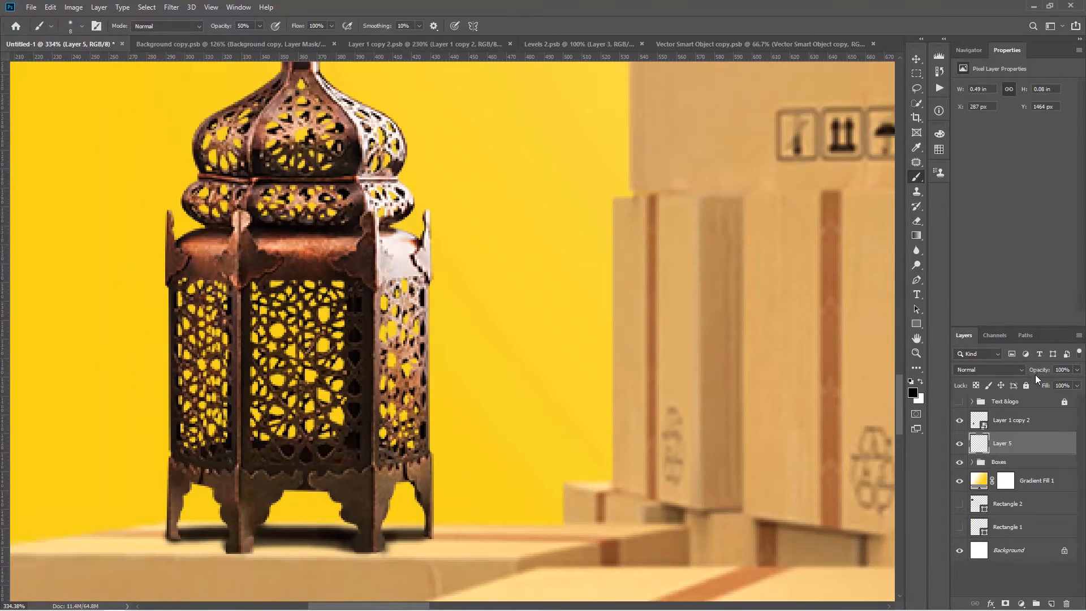
{"action": "left_click_drag", "start_coordinate": [1034, 371], "coordinate": [1010, 373]}
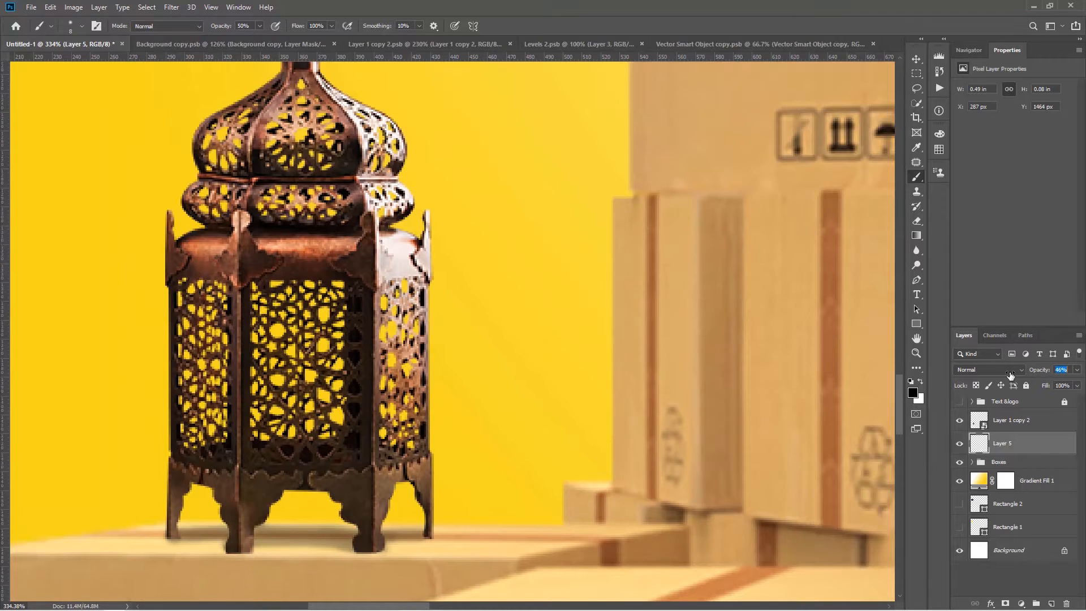
{"action": "key", "text": "ctrl+0"}
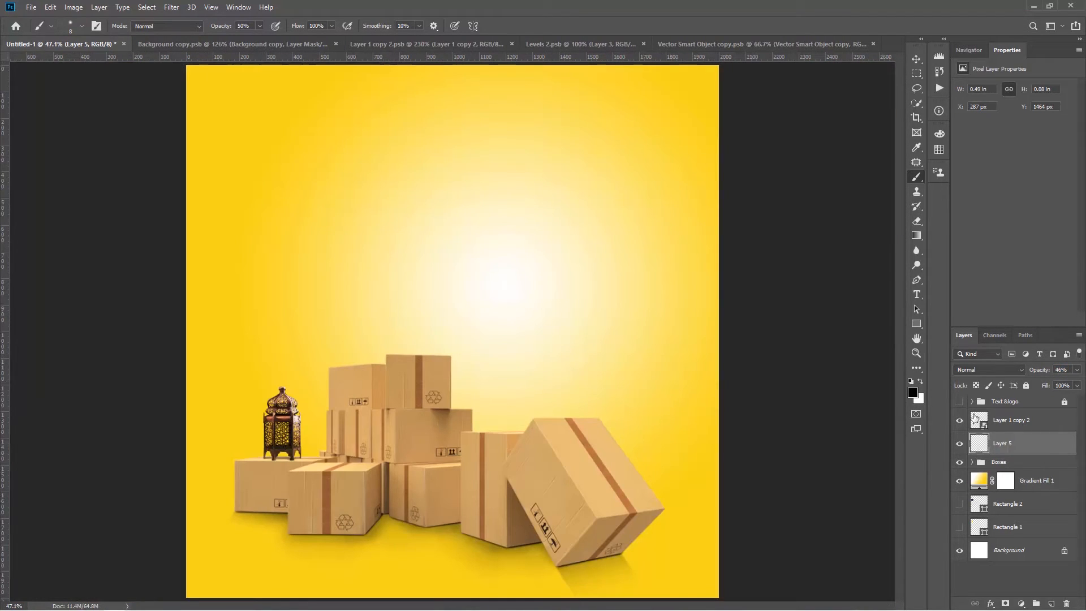
Step: Compare the lantern with and without its shadow layer at full and close-up view, leaving the layer visible
{"action": "left_click", "coordinate": [960, 446]}
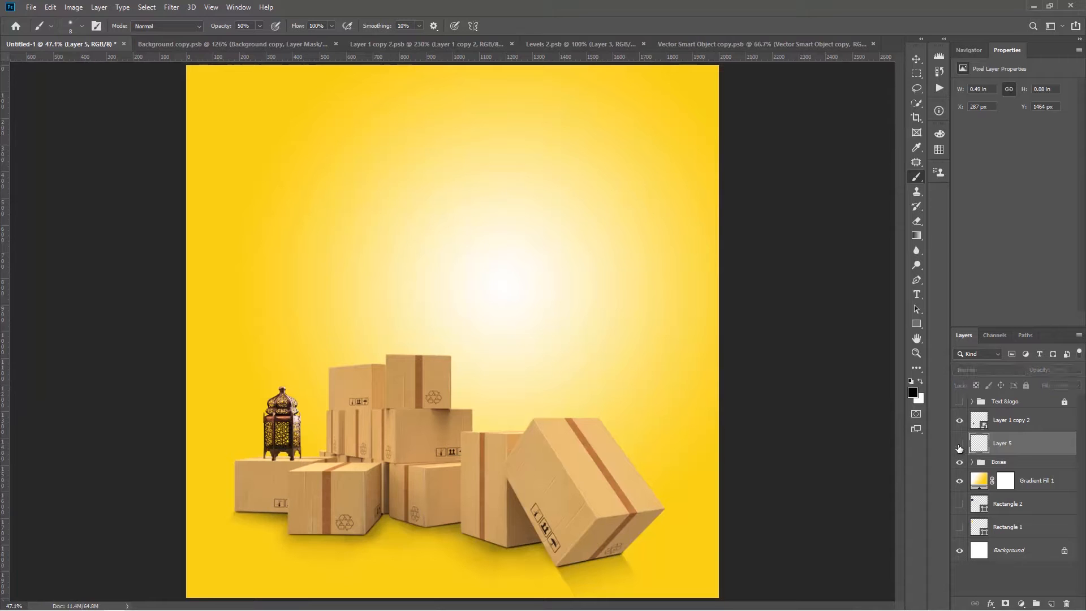
{"action": "left_click", "coordinate": [959, 446]}
{"action": "left_click", "coordinate": [959, 445]}
{"action": "left_click", "coordinate": [959, 446]}
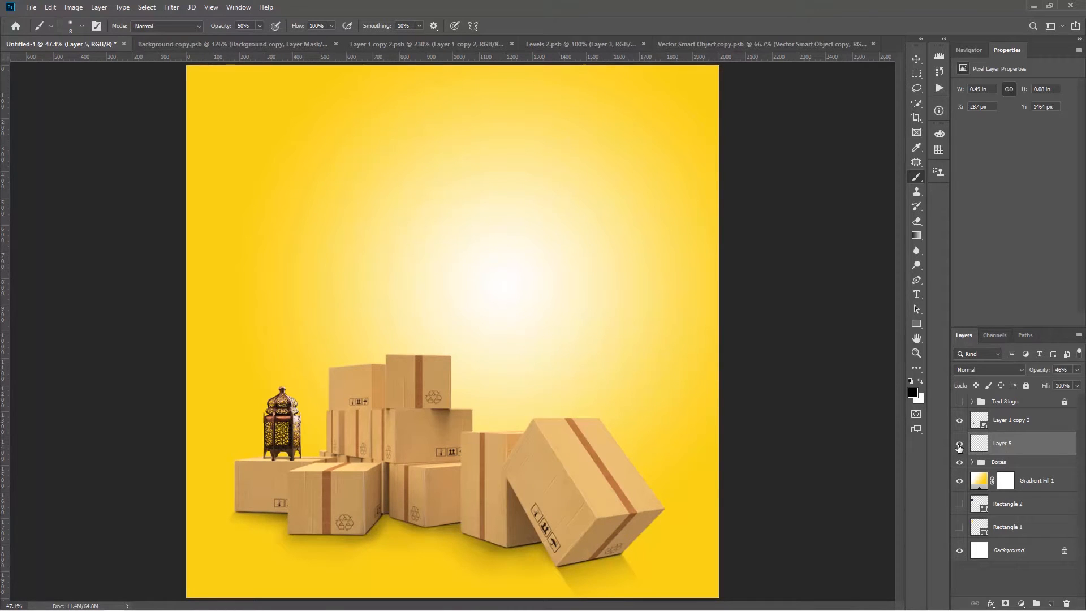
{"action": "scroll", "coordinate": [342, 477], "scroll_direction": "up", "scroll_amount": 6}
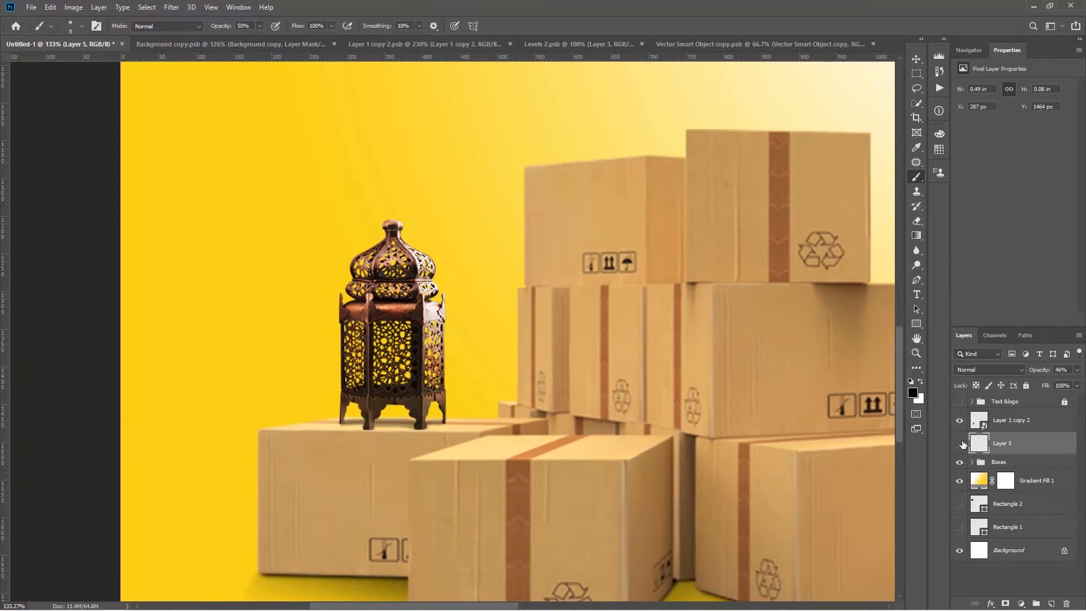
{"action": "left_click", "coordinate": [960, 444]}
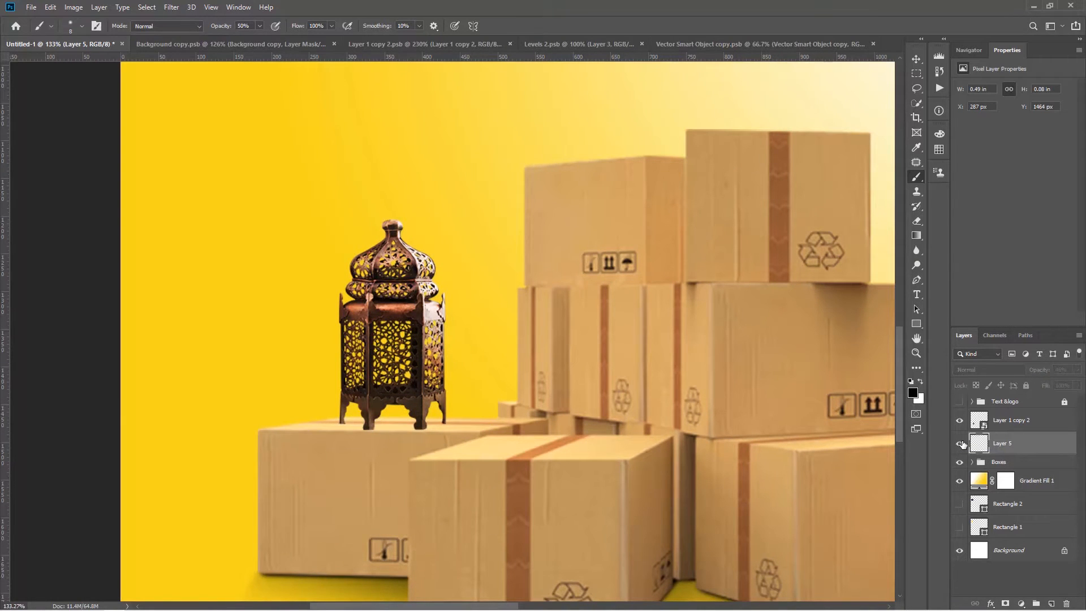
{"action": "left_click", "coordinate": [960, 444]}
{"action": "left_click", "coordinate": [959, 444]}
{"action": "left_click", "coordinate": [959, 445]}
{"action": "scroll", "coordinate": [545, 446], "scroll_direction": "down", "scroll_amount": 6}
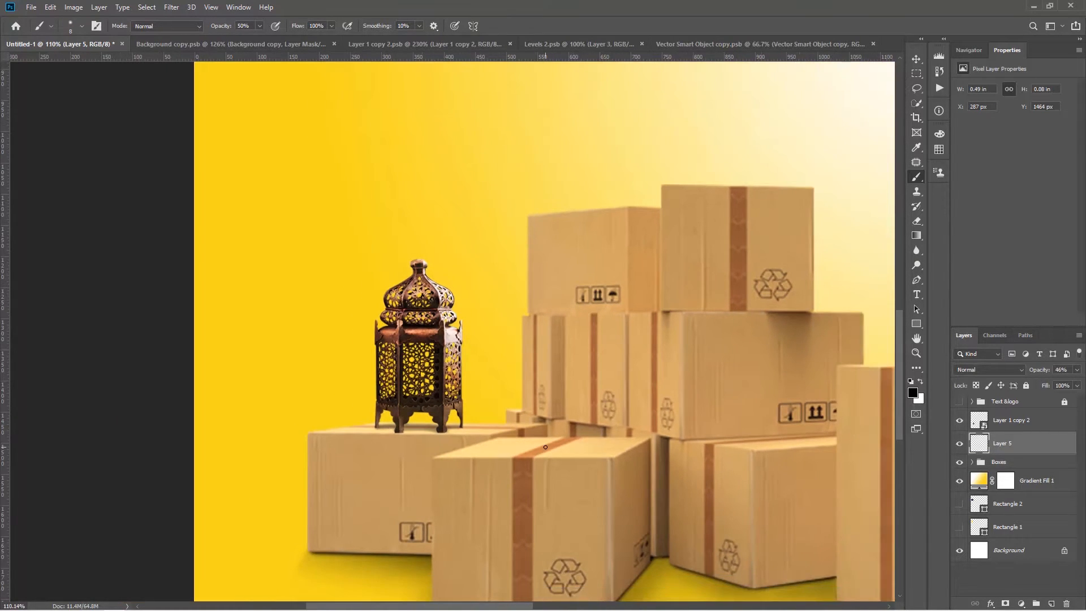
Step: Delete the empty layer above the lantern
{"action": "key", "text": "v"}
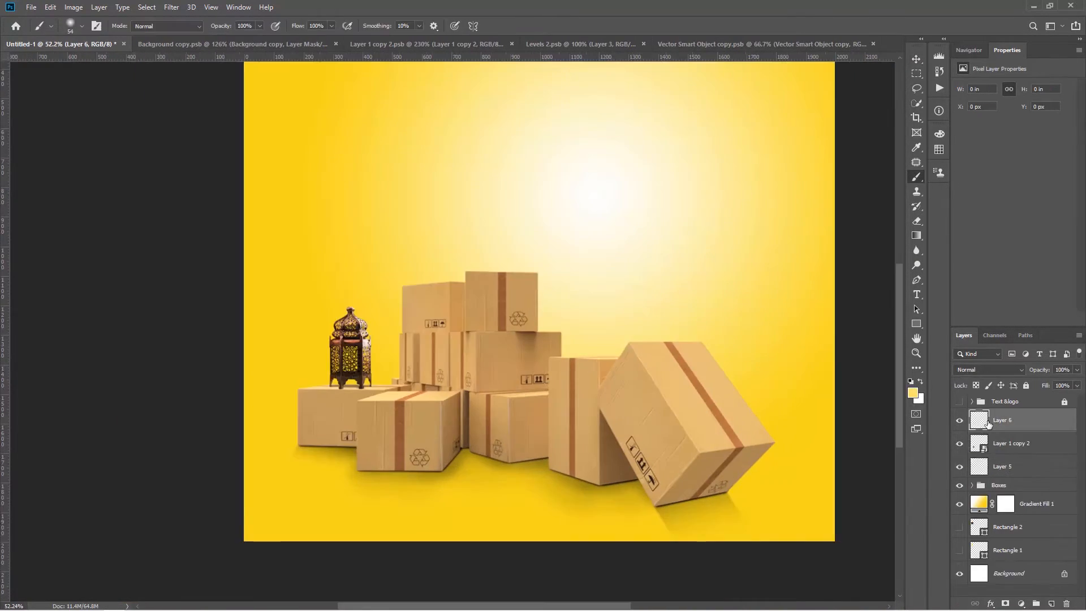
{"action": "key", "text": "Delete"}
{"action": "scroll", "coordinate": [380, 356], "scroll_direction": "down", "scroll_amount": 3}
{"action": "key", "text": "v"}
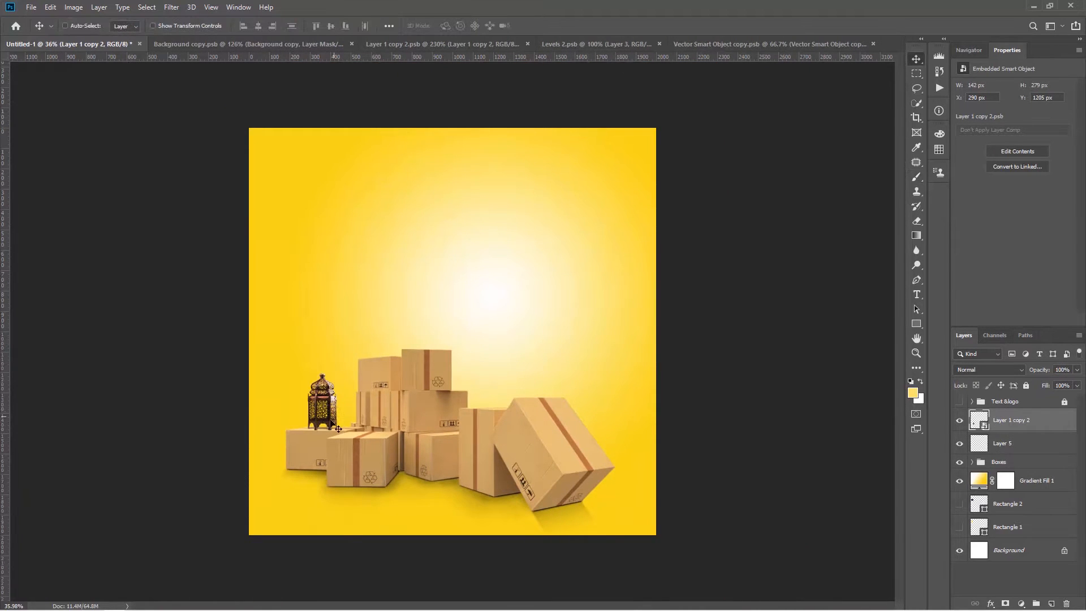
Step: Add a new layer above the lantern and set its blend mode to Screen
{"action": "scroll", "coordinate": [385, 368], "scroll_direction": "up", "scroll_amount": 3}
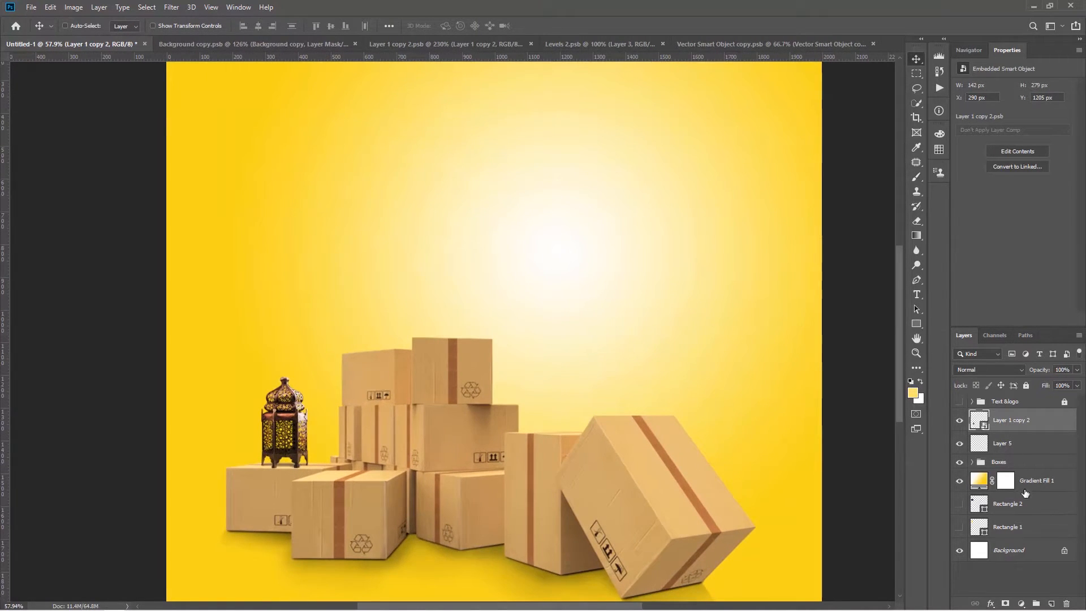
{"action": "left_click", "coordinate": [1051, 604]}
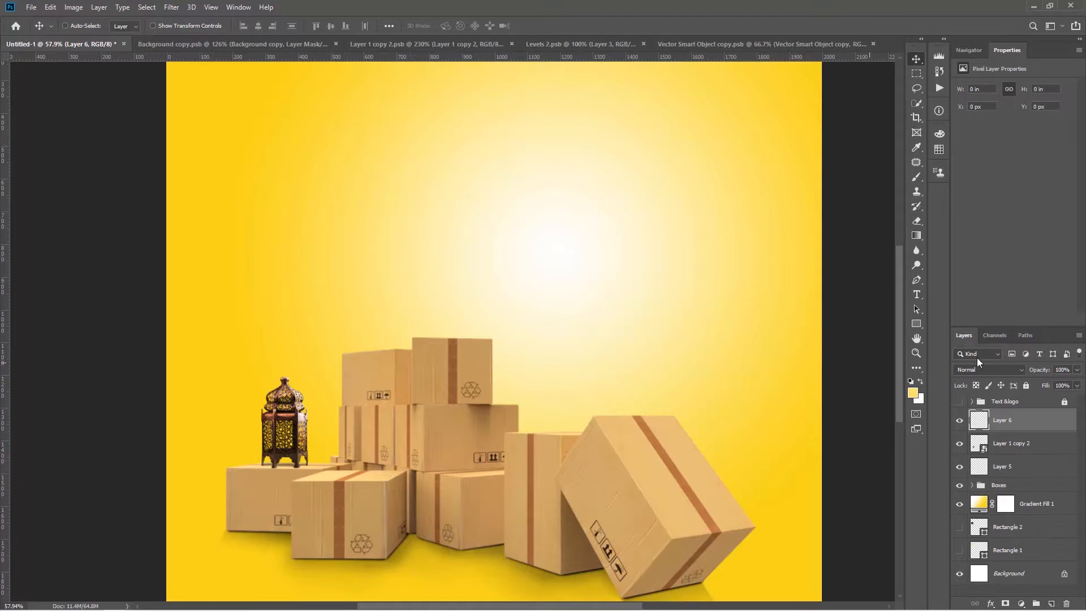
{"action": "left_click", "coordinate": [988, 368]}
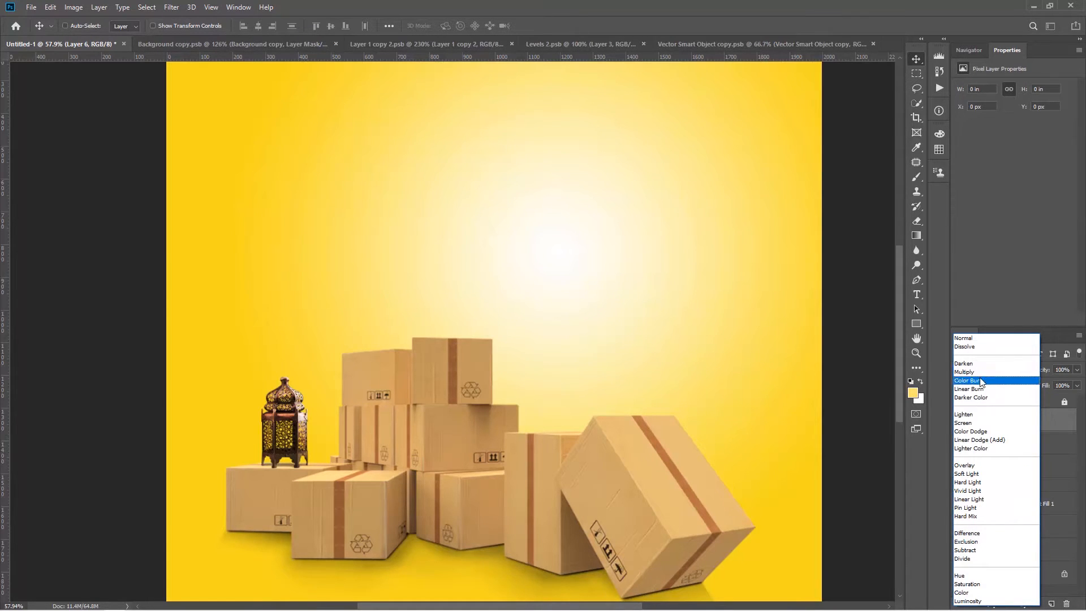
{"action": "left_click", "coordinate": [974, 423]}
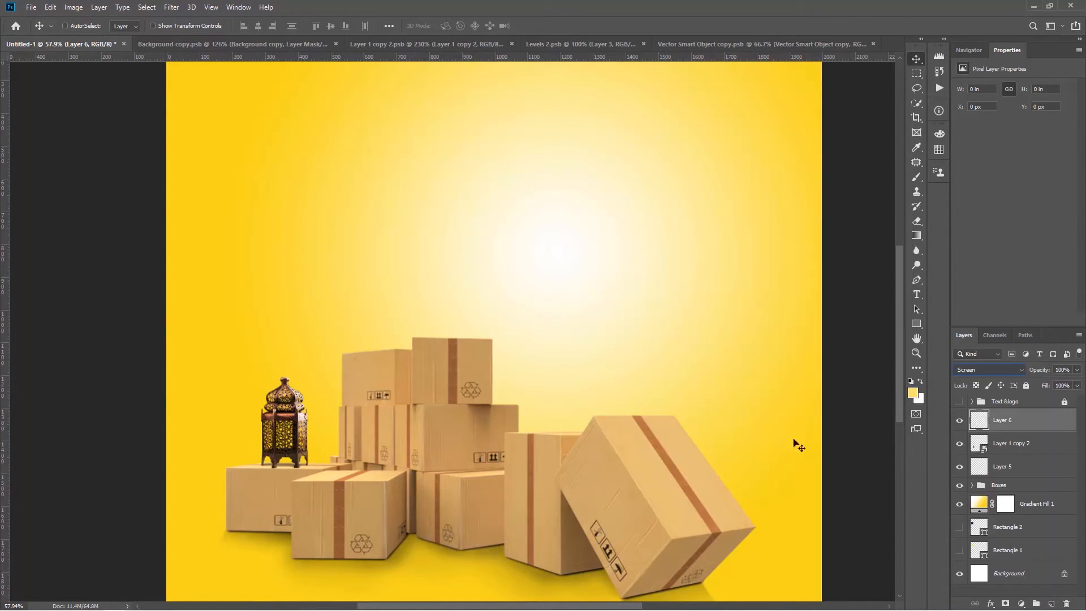
Step: Sample white from the gradient's centre and paint a soft spot of light inside the lantern at 100% opacity
{"action": "key", "text": "b"}
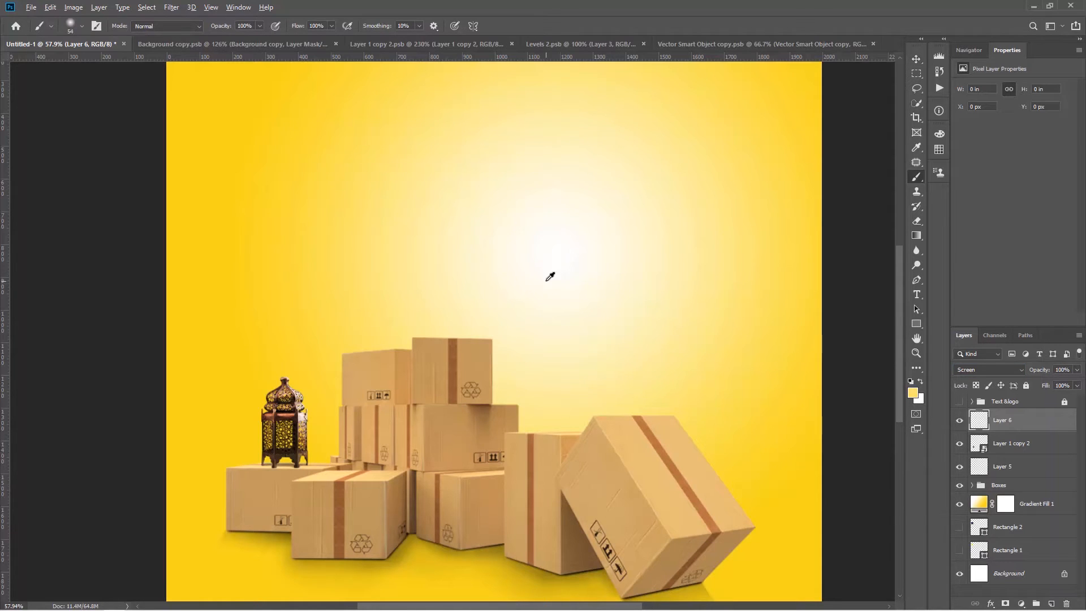
{"action": "scroll", "coordinate": [270, 435], "scroll_direction": "up", "scroll_amount": 5}
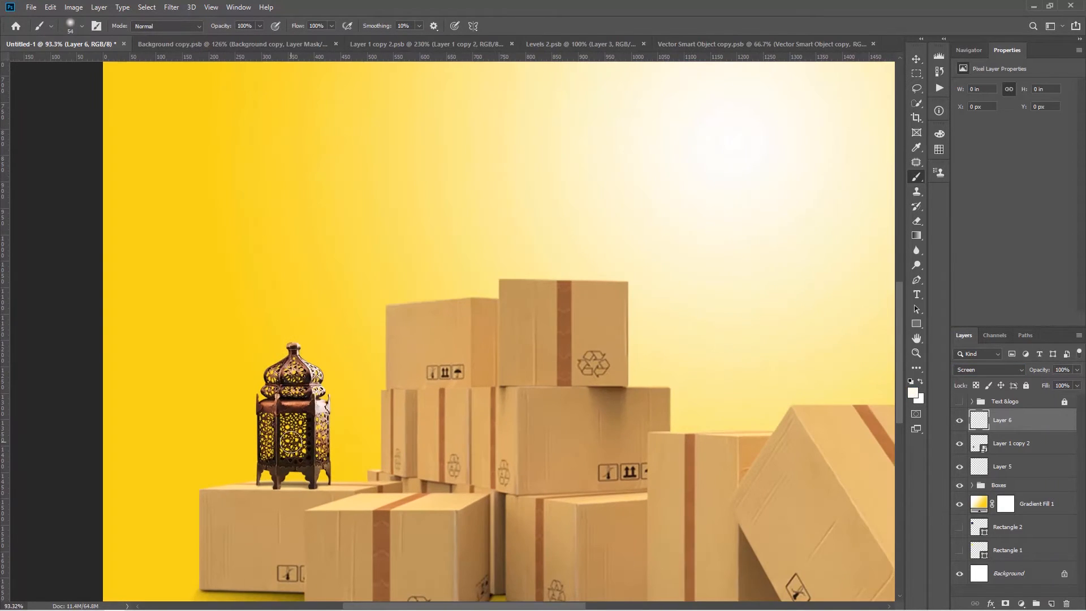
{"action": "left_click", "coordinate": [291, 439]}
{"action": "left_click", "coordinate": [293, 443]}
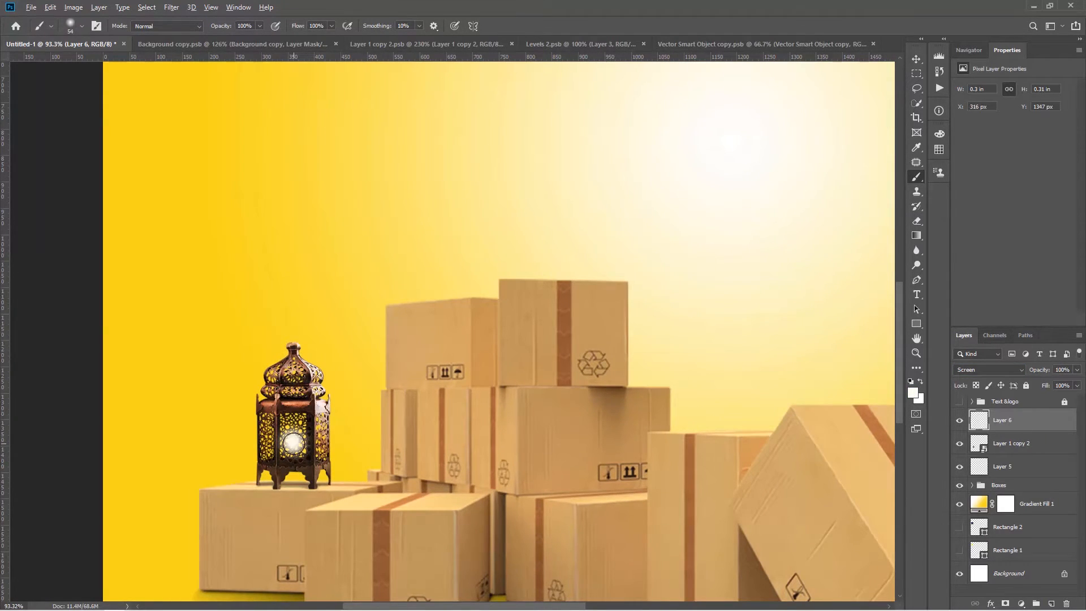
{"action": "mouse_move", "coordinate": [294, 444]}
{"action": "left_mouse_down"}
{"action": "mouse_move", "coordinate": [320, 446]}
{"action": "mouse_move", "coordinate": [298, 455]}
{"action": "left_mouse_up"}
{"action": "left_click", "coordinate": [295, 448]}
Step: Narrow the white light spot to about 82% width and move it down about 7 px inside the lantern
{"action": "key", "text": "ctrl+t"}
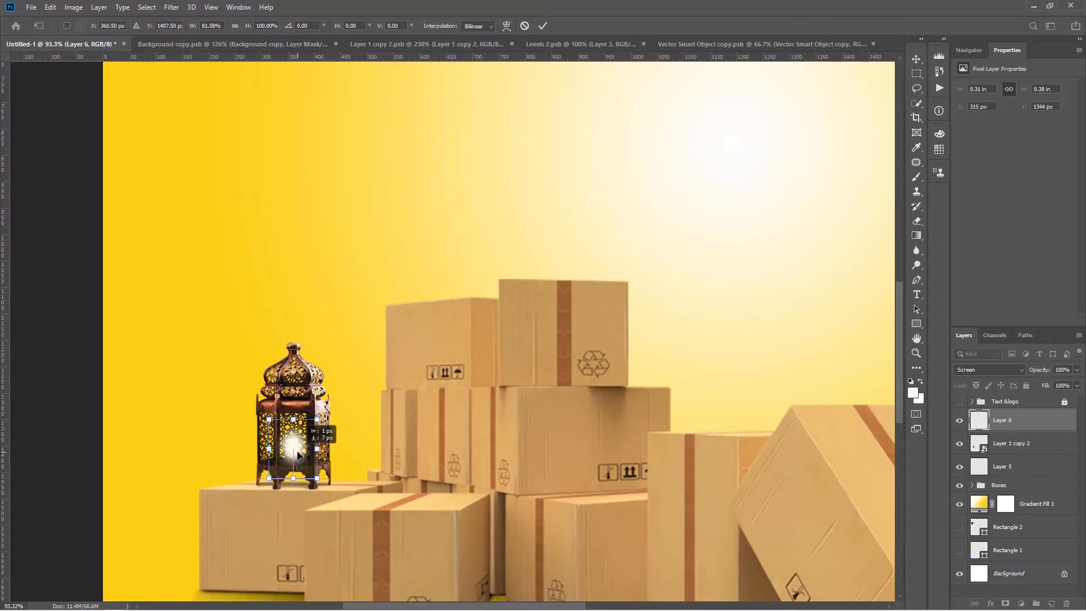
{"action": "key", "text": "Return"}
{"action": "key", "text": "b"}
{"action": "key", "text": "ctrl+0"}
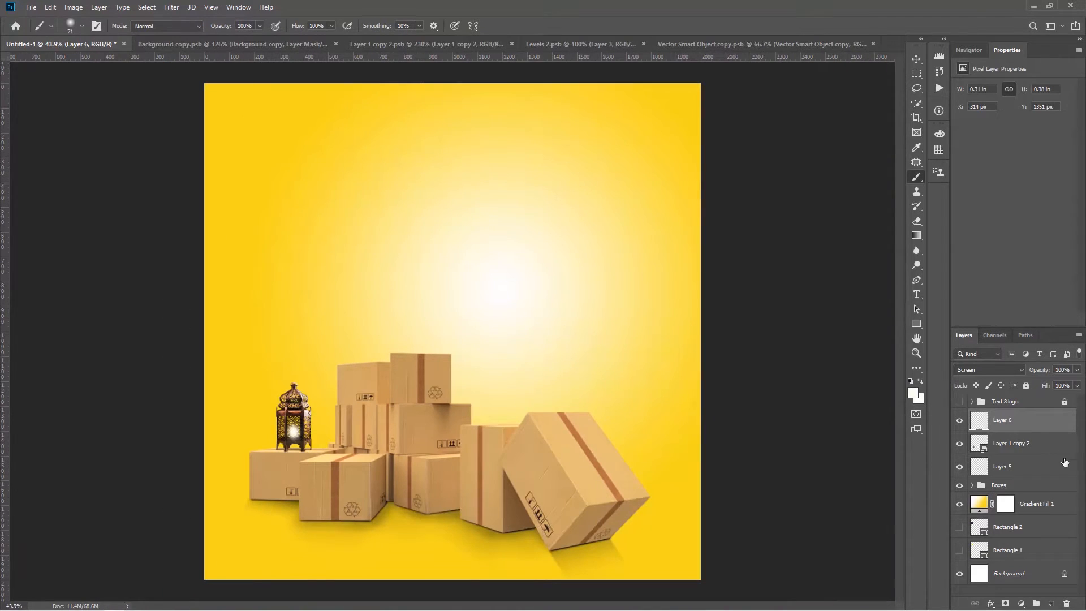
Step: Add a new layer, paint a soft yellow glow over the lantern with a 422 px brush, and set the blend mode to Screen
{"action": "left_click", "coordinate": [1051, 604]}
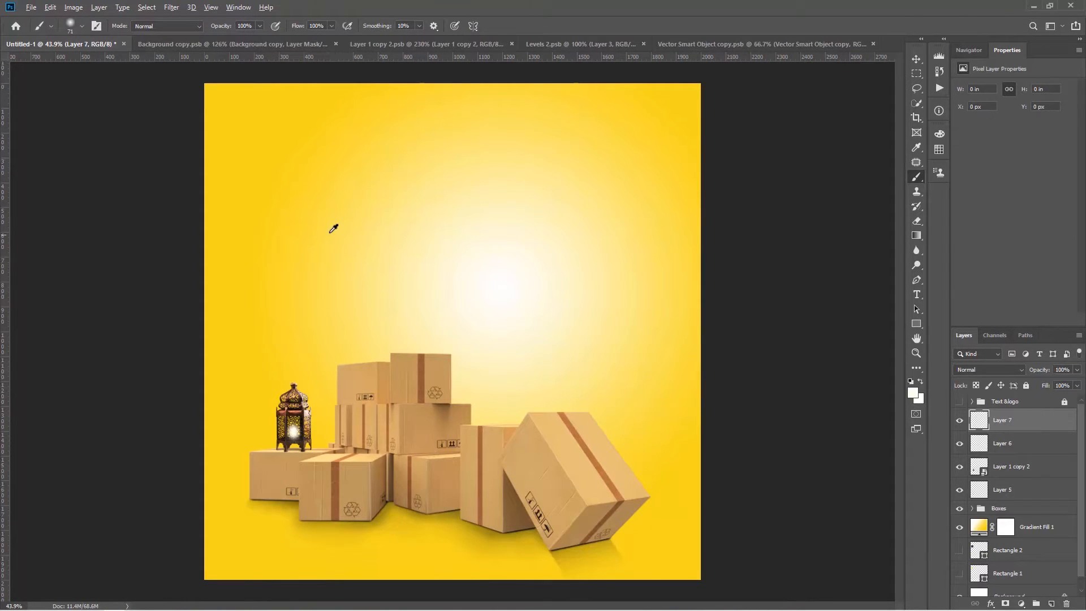
{"action": "left_click", "coordinate": [360, 236], "text": "alt"}
{"action": "left_click", "coordinate": [373, 202], "text": "alt"}
{"action": "mouse_move", "coordinate": [276, 405]}
{"action": "left_mouse_down"}
{"action": "mouse_move", "coordinate": [306, 407]}
{"action": "mouse_move", "coordinate": [326, 313]}
{"action": "left_mouse_up"}
{"action": "left_click_drag", "start_coordinate": [292, 427], "coordinate": [284, 425]}
{"action": "left_click", "coordinate": [287, 425]}
{"action": "key", "text": "ctrl+z"}
{"action": "key", "text": "ctrl+shift+z"}
{"action": "left_click", "coordinate": [988, 370]}
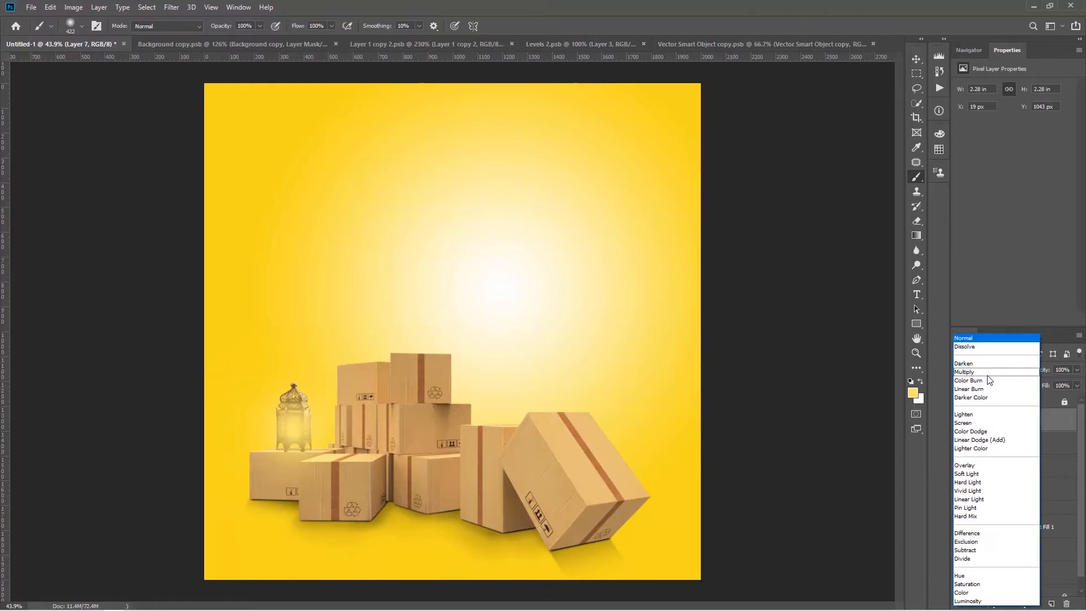
{"action": "left_click", "coordinate": [972, 421]}
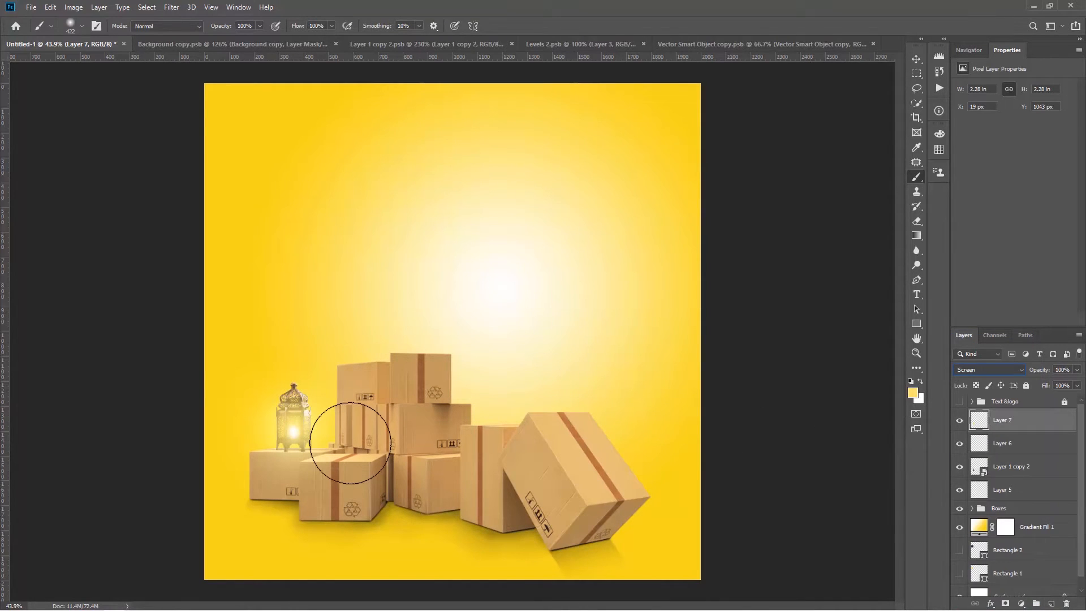
Step: Scale the yellow glow over the lantern down to about 81%
{"action": "key", "text": "ctrl+t"}
{"action": "left_click_drag", "start_coordinate": [381, 341], "coordinate": [361, 351]}
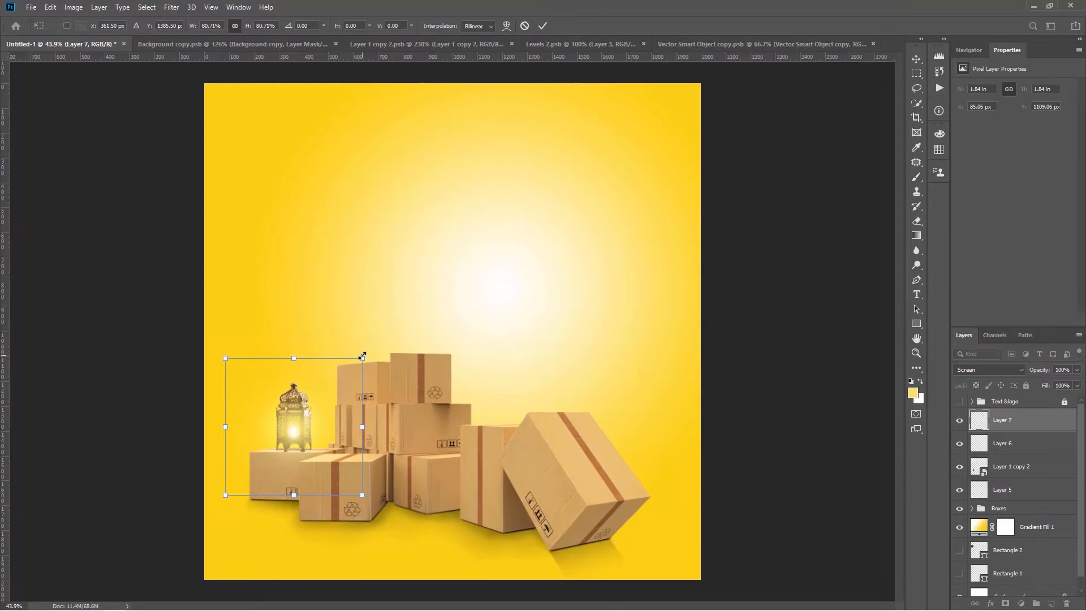
{"action": "key", "text": "Return"}
{"action": "key", "text": "b"}
Step: Add a new layer, sample white from the gradient, and paint a large soft white glow around the lantern with a 761 px brush
{"action": "scroll", "coordinate": [327, 439], "scroll_direction": "up", "scroll_amount": 4}
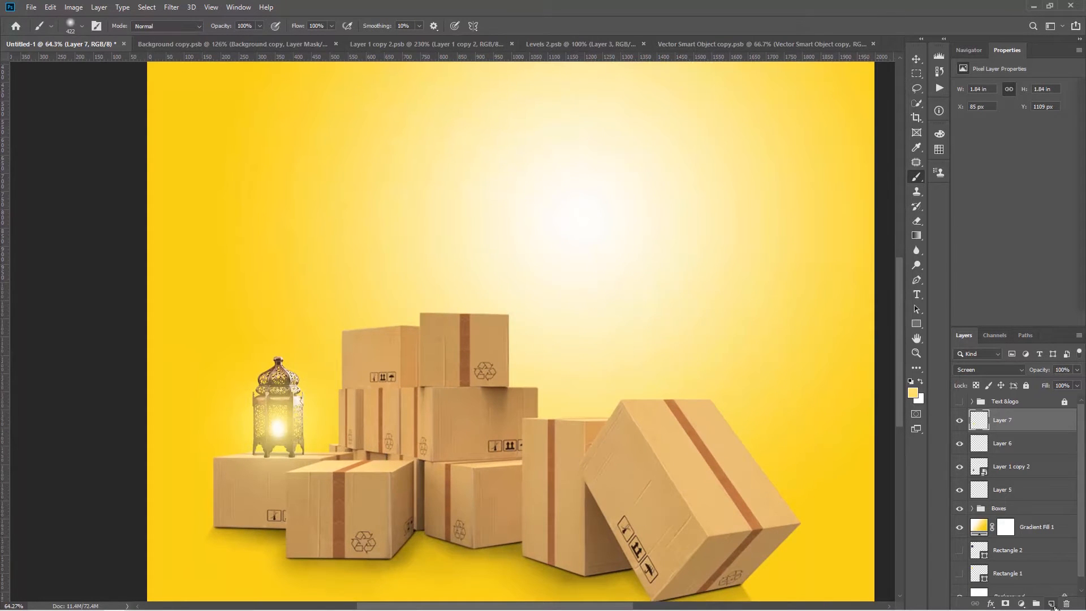
{"action": "left_click", "coordinate": [1052, 603]}
{"action": "left_click", "coordinate": [550, 252], "text": "alt"}
{"action": "left_click_drag", "start_coordinate": [276, 413], "coordinate": [346, 411]}
{"action": "left_click", "coordinate": [278, 416]}
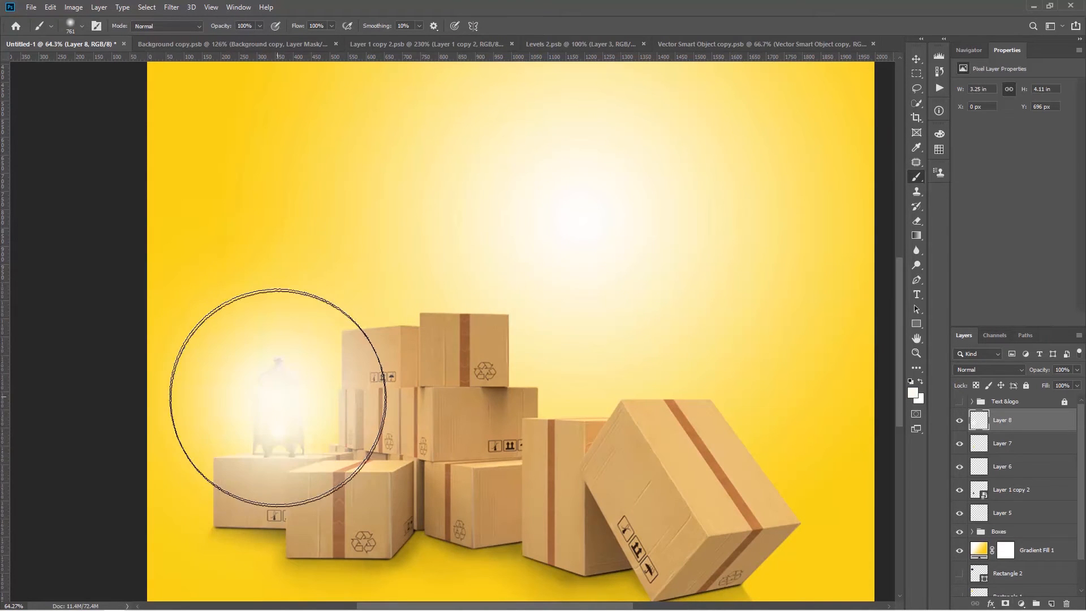
Step: Set the large white glow layer's blend mode to Screen and its opacity to 20%
{"action": "left_click", "coordinate": [972, 370]}
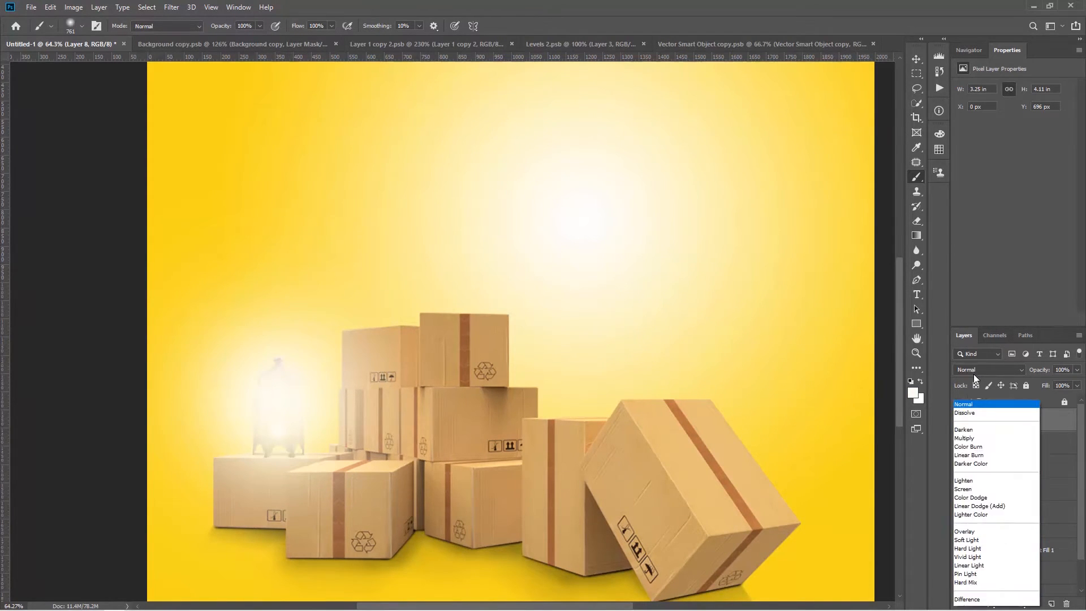
{"action": "left_click", "coordinate": [978, 430]}
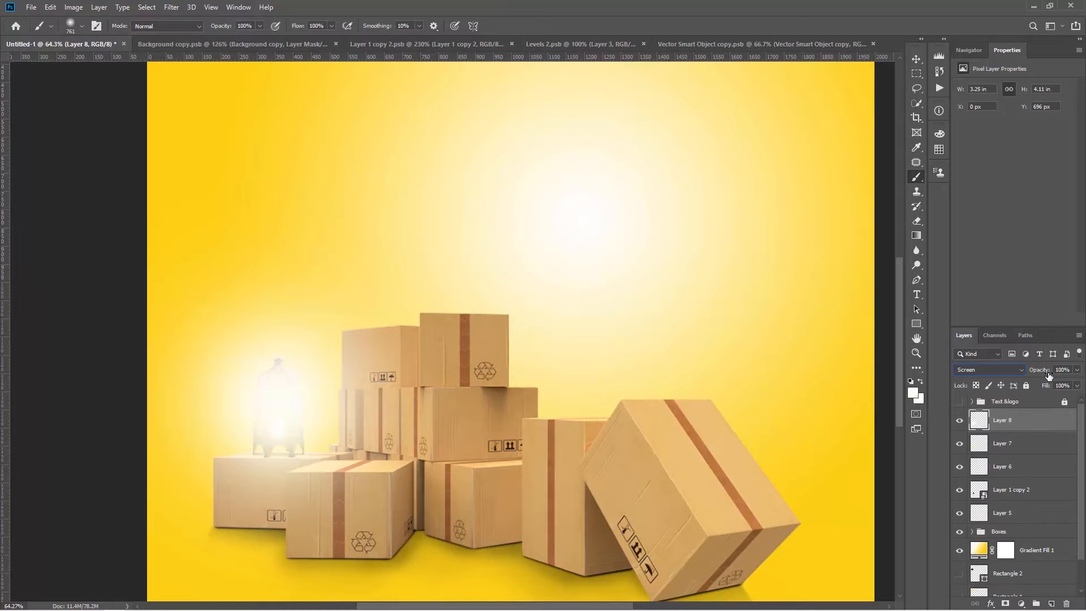
{"action": "left_click_drag", "start_coordinate": [1048, 375], "coordinate": [1010, 373]}
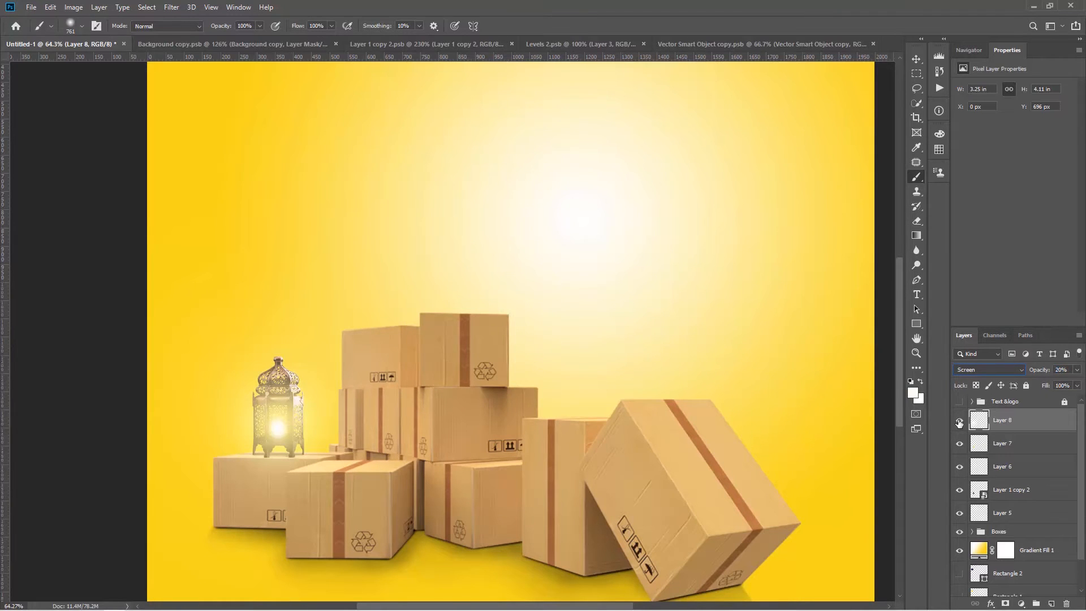
Step: Move the large white glow about 135 px right and 38 px down around the lantern
{"action": "scroll", "coordinate": [286, 357], "scroll_direction": "down", "scroll_amount": 2}
{"action": "scroll", "coordinate": [286, 357], "scroll_direction": "down", "scroll_amount": 2}
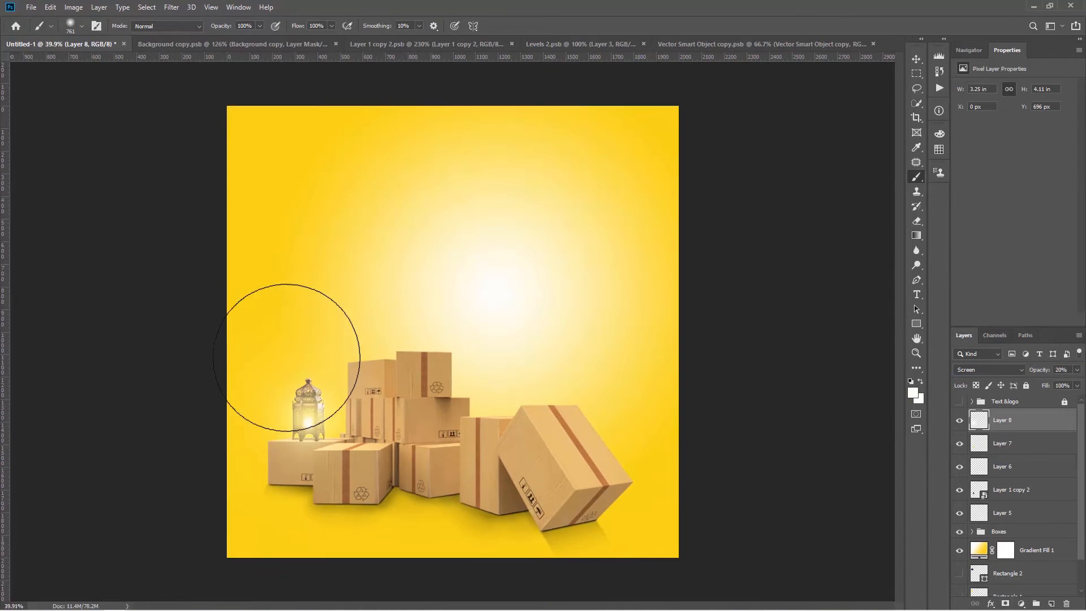
{"action": "key", "text": "alt+v"}
{"action": "key", "text": "Escape"}
{"action": "key", "text": "Escape"}
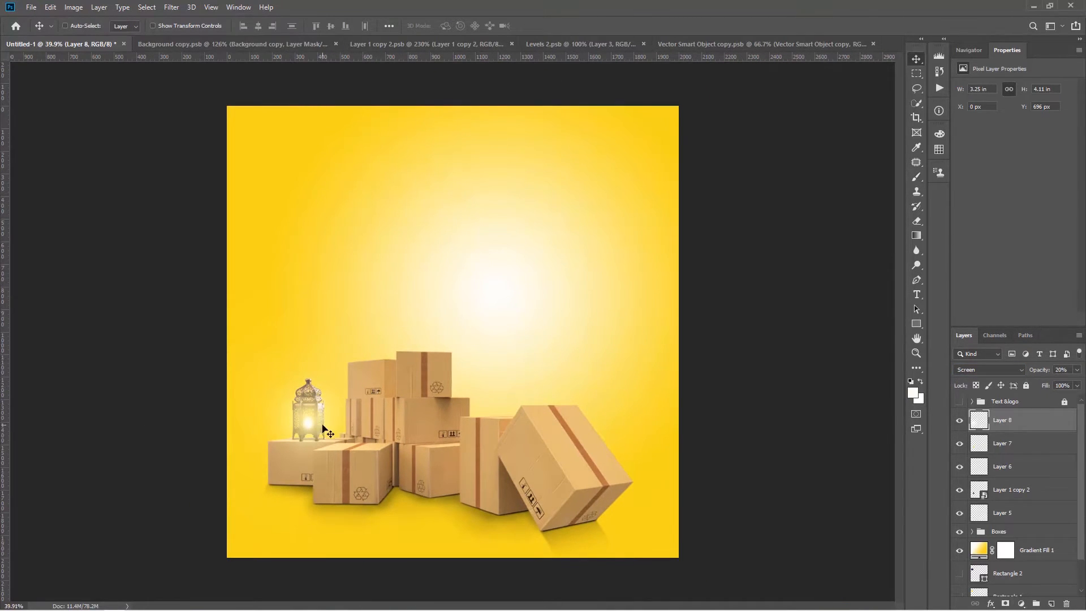
{"action": "scroll", "coordinate": [368, 391], "scroll_direction": "up", "scroll_amount": 2}
{"action": "mouse_move", "coordinate": [317, 432]}
{"action": "left_mouse_down"}
{"action": "mouse_move", "coordinate": [305, 425]}
{"action": "mouse_move", "coordinate": [348, 434]}
{"action": "mouse_move", "coordinate": [337, 437]}
{"action": "left_mouse_up"}
{"action": "scroll", "coordinate": [362, 441], "scroll_direction": "up", "scroll_amount": 2}
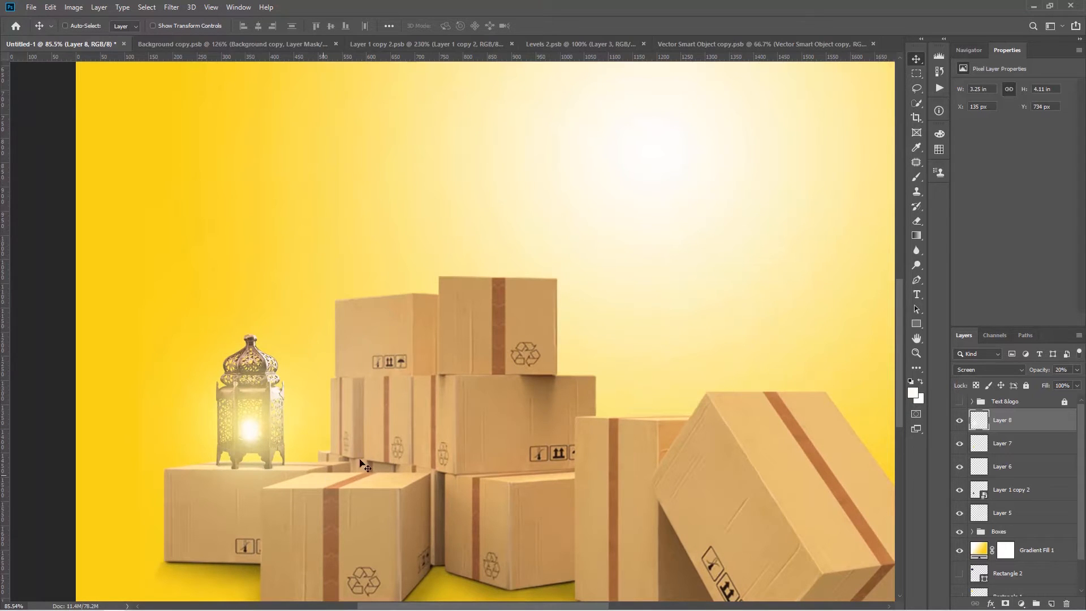
Step: Compare the lantern with and without the large white glow by toggling Layer 8's visibility
{"action": "left_click", "coordinate": [960, 419]}
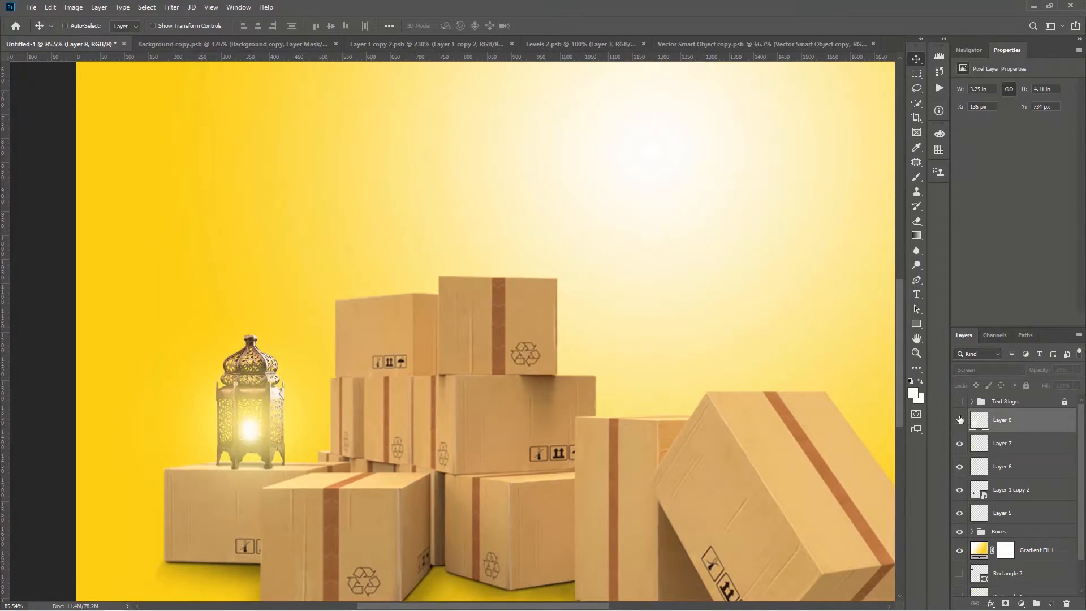
{"action": "left_click", "coordinate": [959, 419]}
{"action": "left_click", "coordinate": [960, 419]}
{"action": "left_click", "coordinate": [959, 419]}
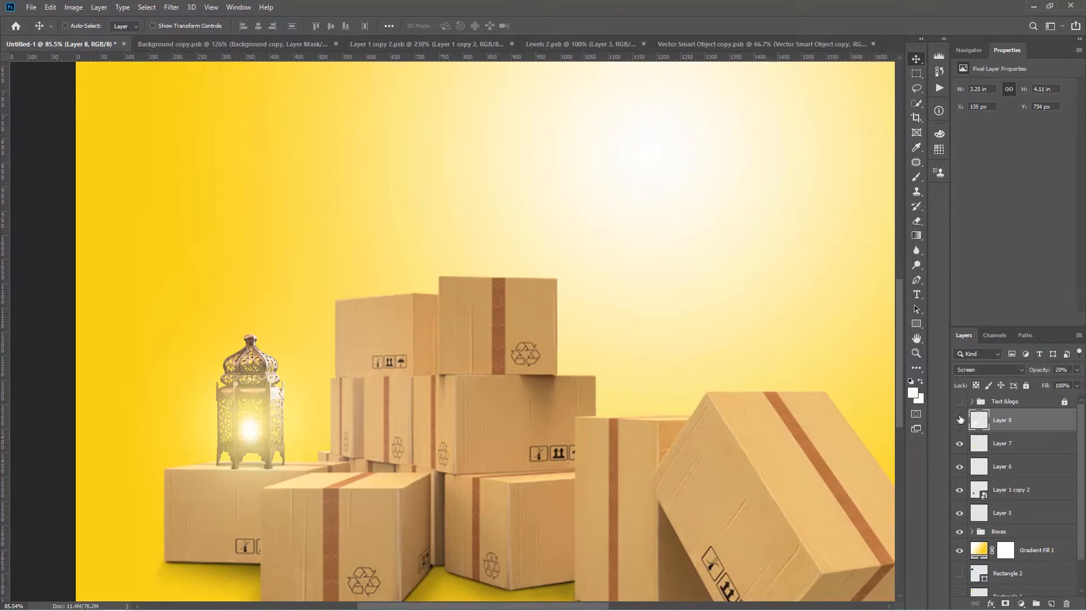
{"action": "left_click", "coordinate": [959, 419]}
{"action": "left_click", "coordinate": [960, 419]}
{"action": "left_click", "coordinate": [960, 419]}
{"action": "left_click", "coordinate": [959, 419]}
{"action": "scroll", "coordinate": [310, 315], "scroll_direction": "down", "scroll_amount": 3}
{"action": "scroll", "coordinate": [319, 319], "scroll_direction": "down", "scroll_amount": 1}
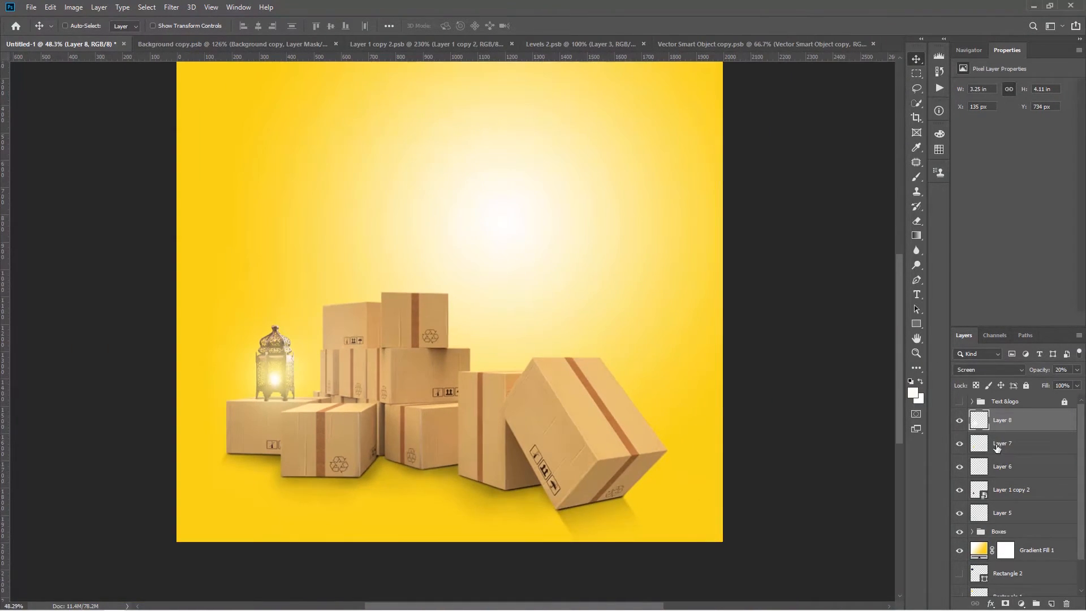
Step: Compare the whole design with and without the white and yellow glow layers, Layer 8 and Layer 7
{"action": "left_click_drag", "start_coordinate": [963, 427], "coordinate": [963, 444]}
{"action": "left_click", "coordinate": [961, 444]}
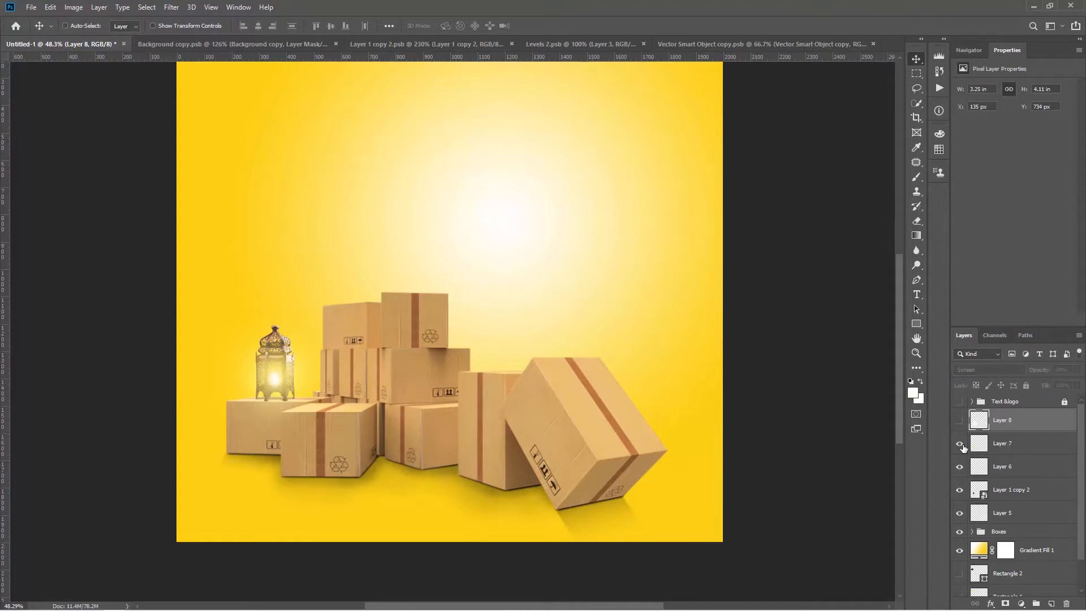
{"action": "left_click", "coordinate": [961, 444]}
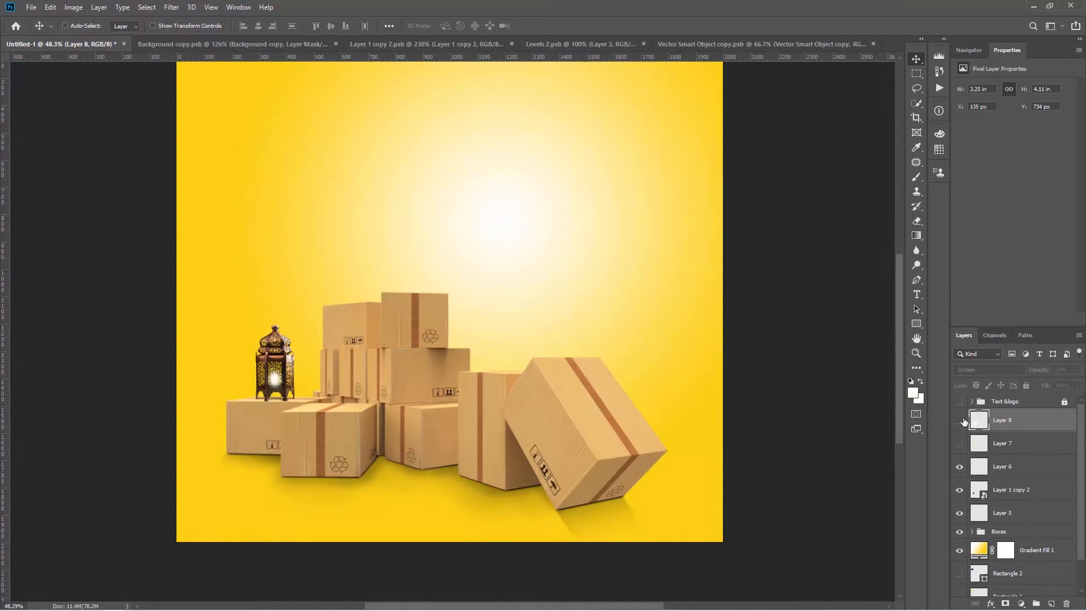
{"action": "left_click", "coordinate": [961, 445]}
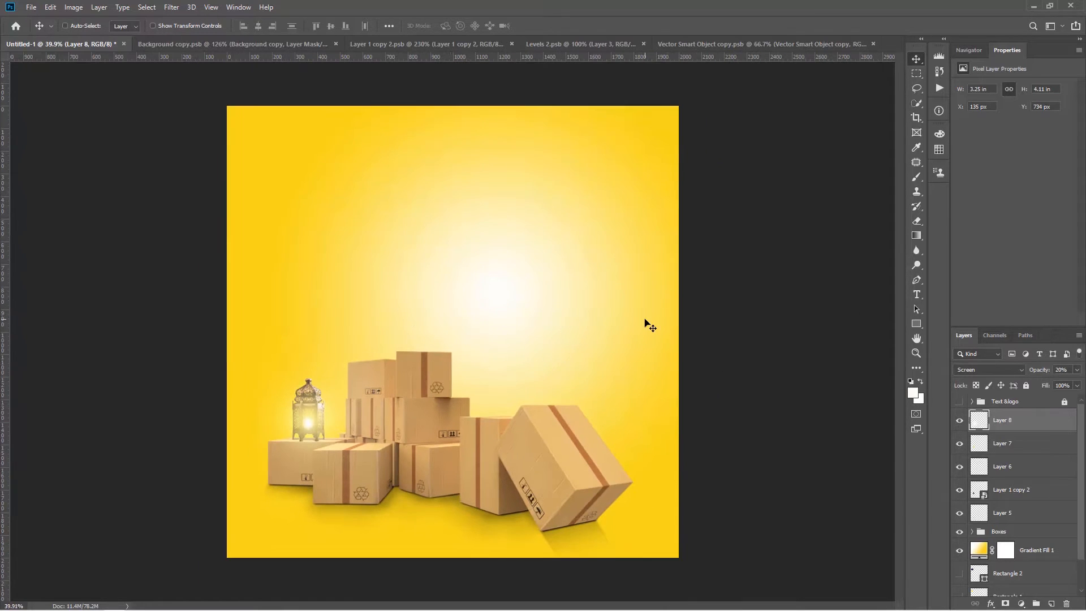
{"action": "key", "text": "ctrl+0"}
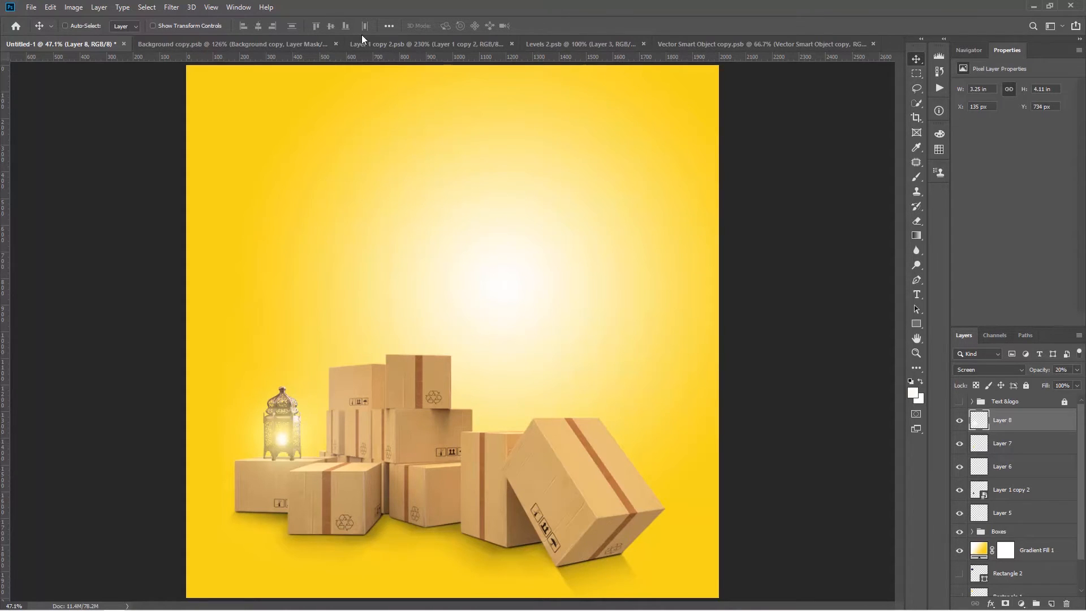
Step: Switch to the crescent moon document, Levels 2.psb
{"action": "left_click", "coordinate": [419, 40]}
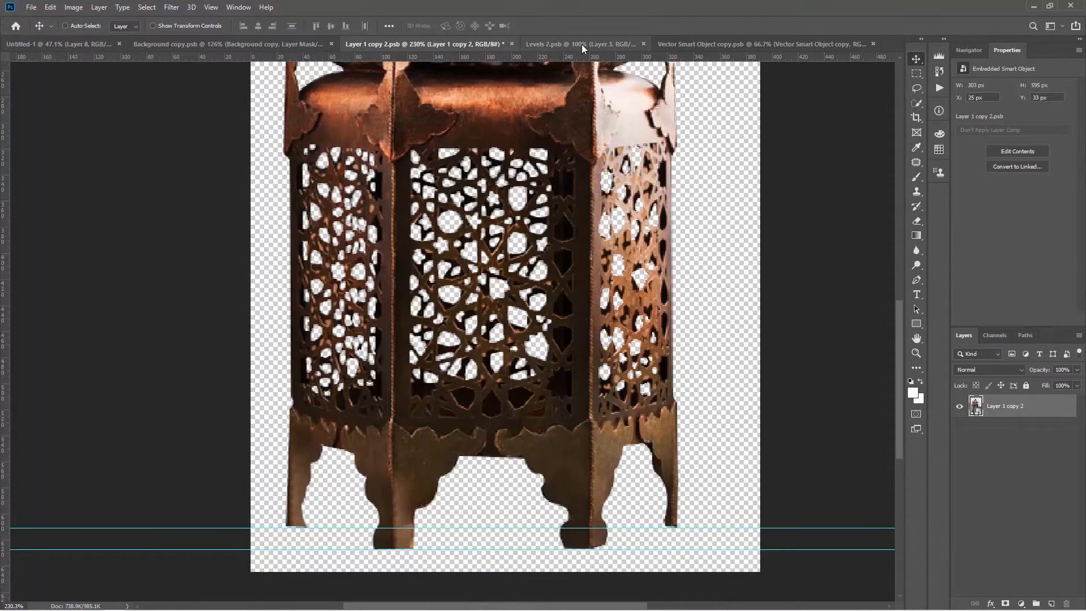
{"action": "left_click", "coordinate": [581, 44]}
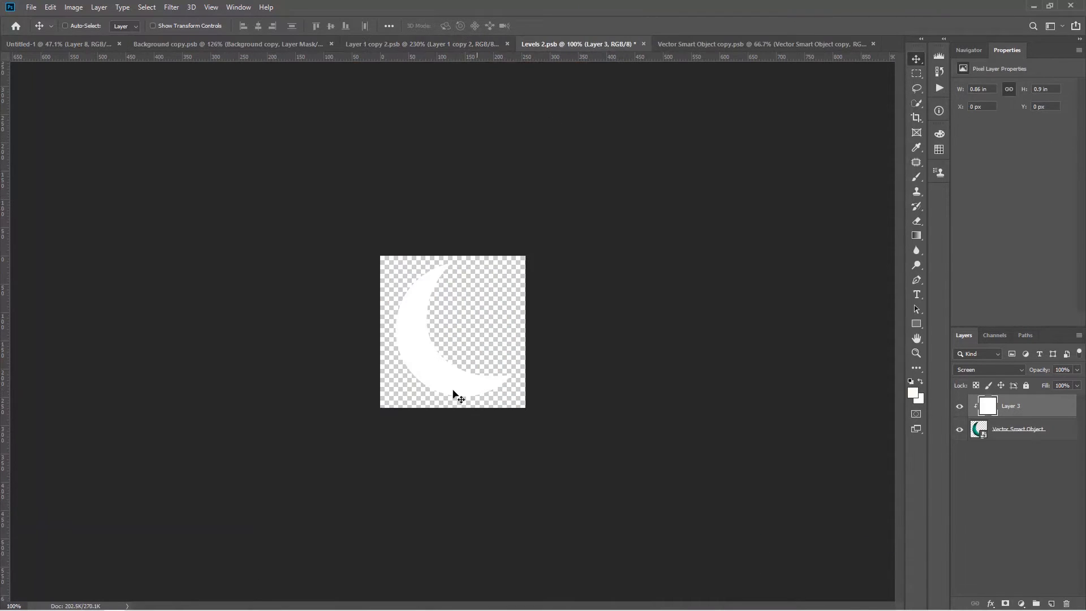
{"action": "left_click", "coordinate": [81, 45]}
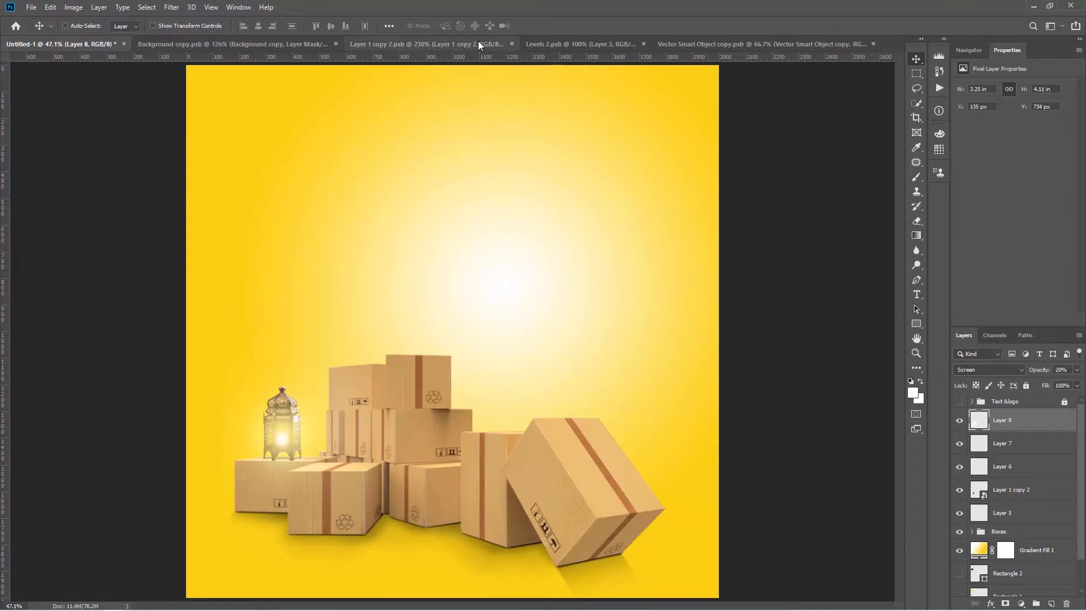
{"action": "left_click", "coordinate": [577, 44]}
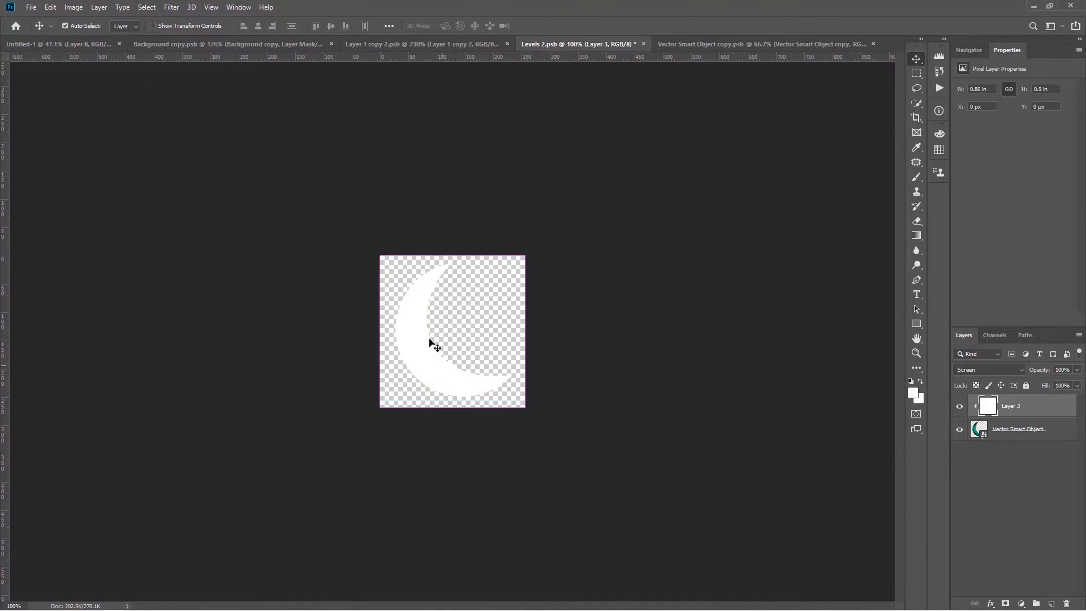
Step: Compare the crescent moon with and without its clipped white overlay, Layer 3
{"action": "left_click", "coordinate": [959, 406]}
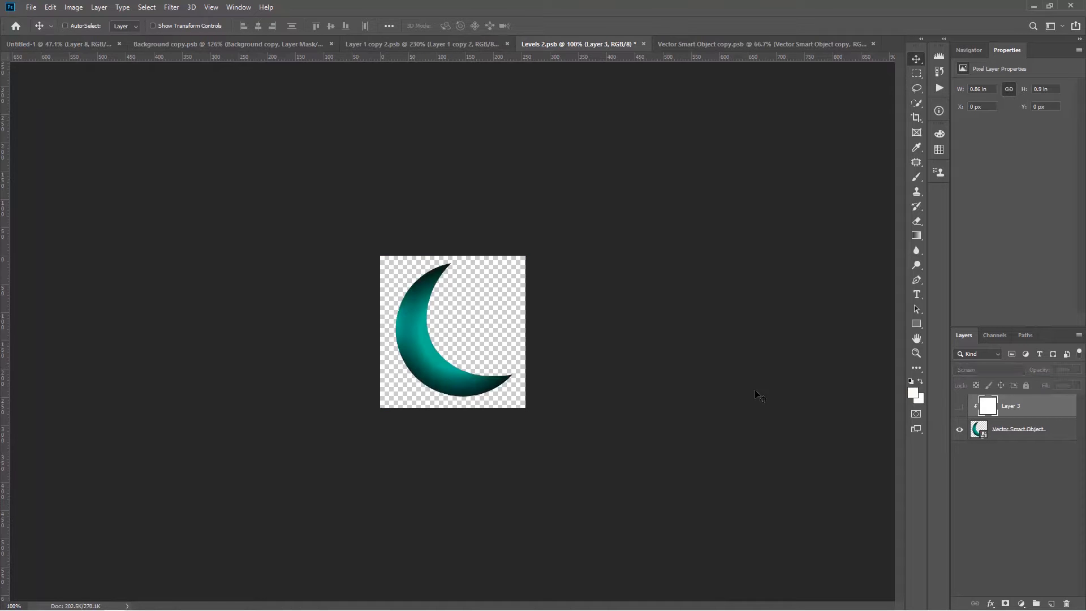
{"action": "key", "text": "ctrl+0"}
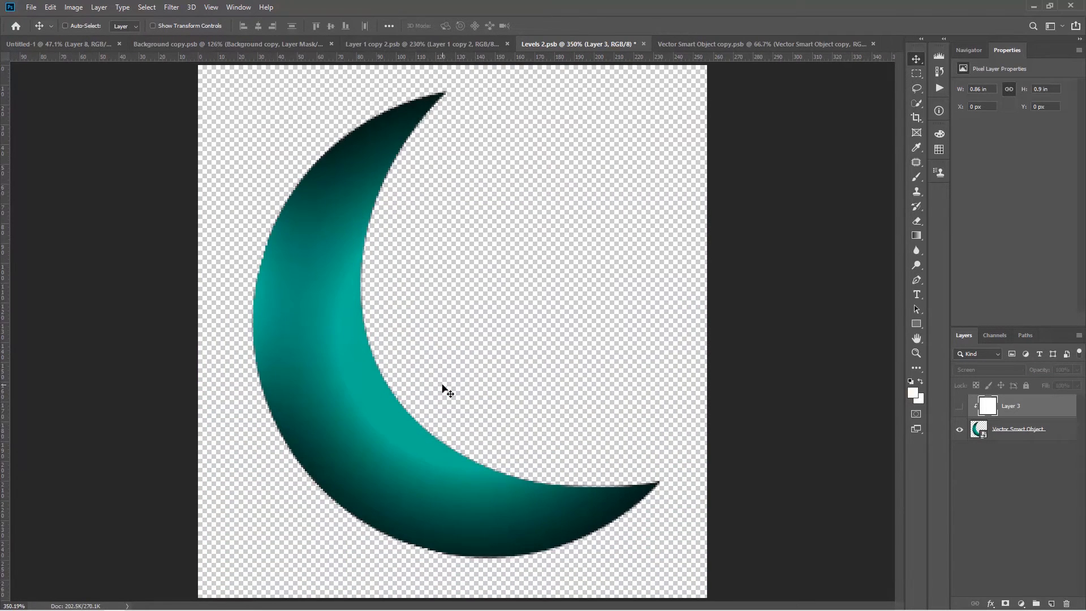
{"action": "scroll", "coordinate": [459, 396], "scroll_direction": "down", "scroll_amount": 3}
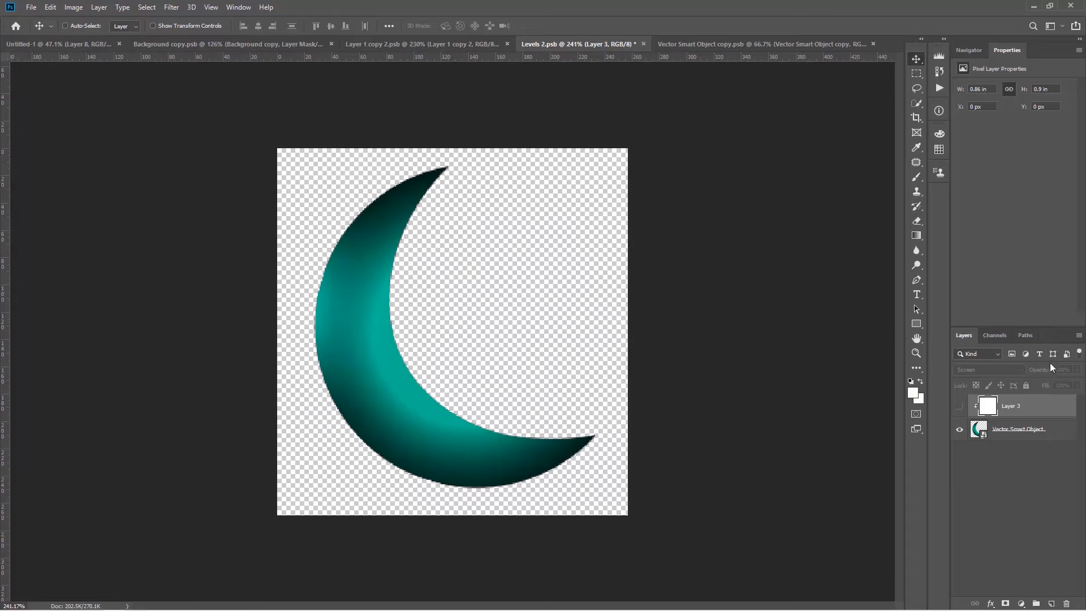
{"action": "left_click", "coordinate": [960, 407]}
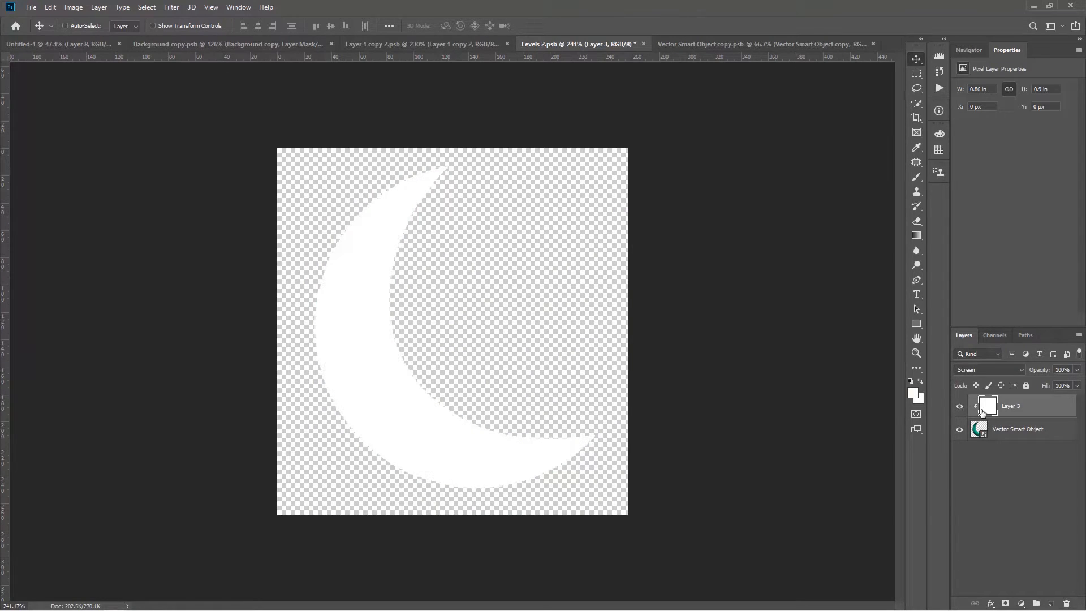
Step: Convert the crescent moon and its clipped white overlay into a single smart object
{"action": "left_click", "coordinate": [1023, 432], "text": "shift"}
{"action": "right_click", "coordinate": [1024, 432]}
{"action": "left_click", "coordinate": [935, 260]}
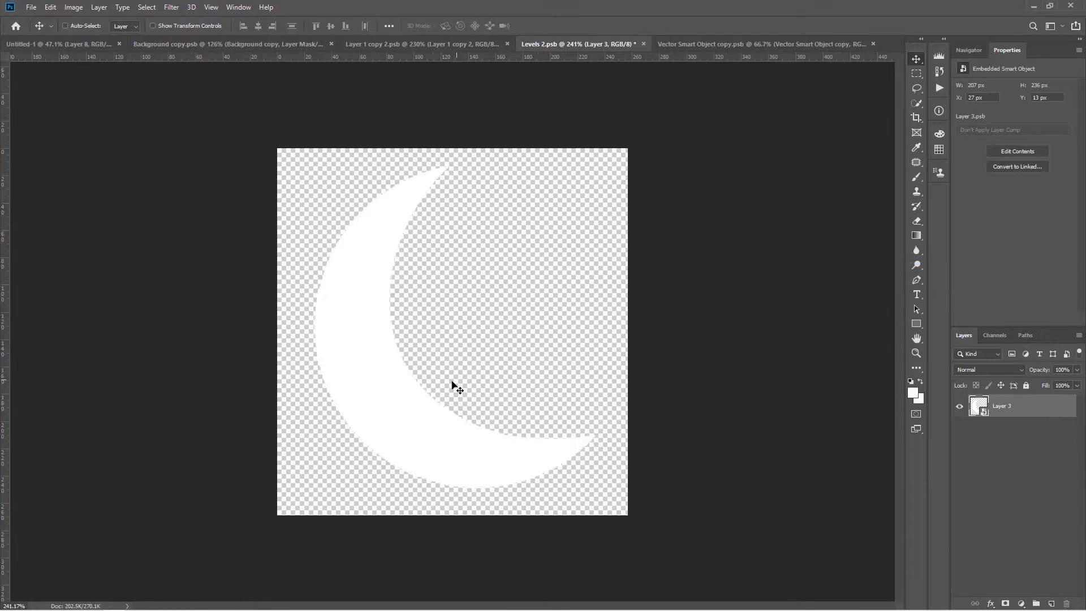
Step: Bring the white crescent into the Untitled-1 design and place its layer directly beneath the Boxes group
{"action": "mouse_move", "coordinate": [456, 389]}
{"action": "left_mouse_down"}
{"action": "mouse_move", "coordinate": [399, 367]}
{"action": "mouse_move", "coordinate": [85, 47]}
{"action": "mouse_move", "coordinate": [57, 42]}
{"action": "mouse_move", "coordinate": [420, 320]}
{"action": "mouse_move", "coordinate": [468, 390]}
{"action": "left_mouse_up"}
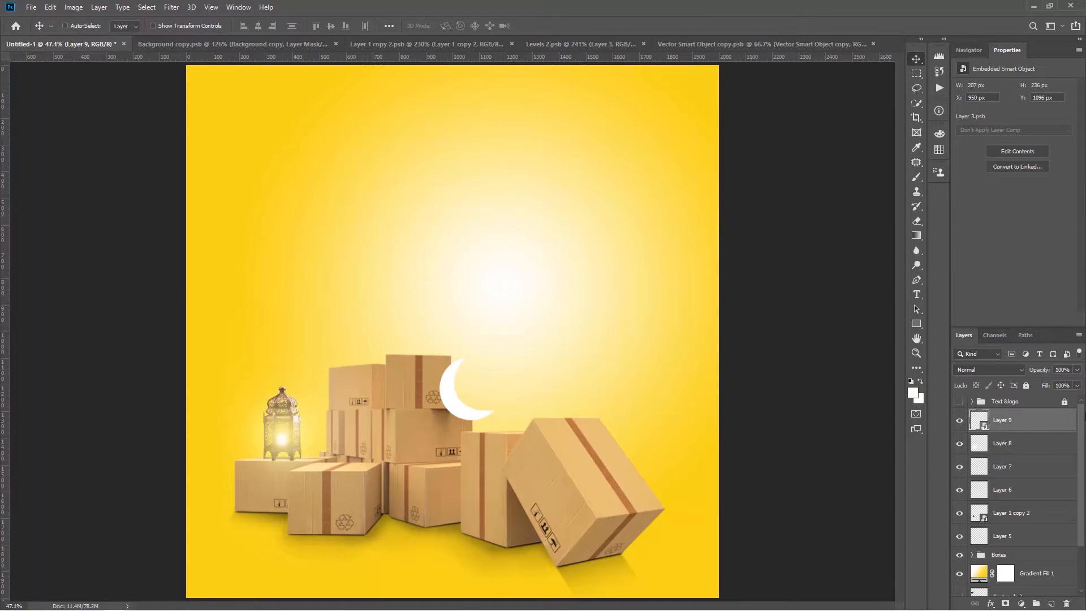
{"action": "left_click_drag", "start_coordinate": [1012, 424], "coordinate": [995, 563]}
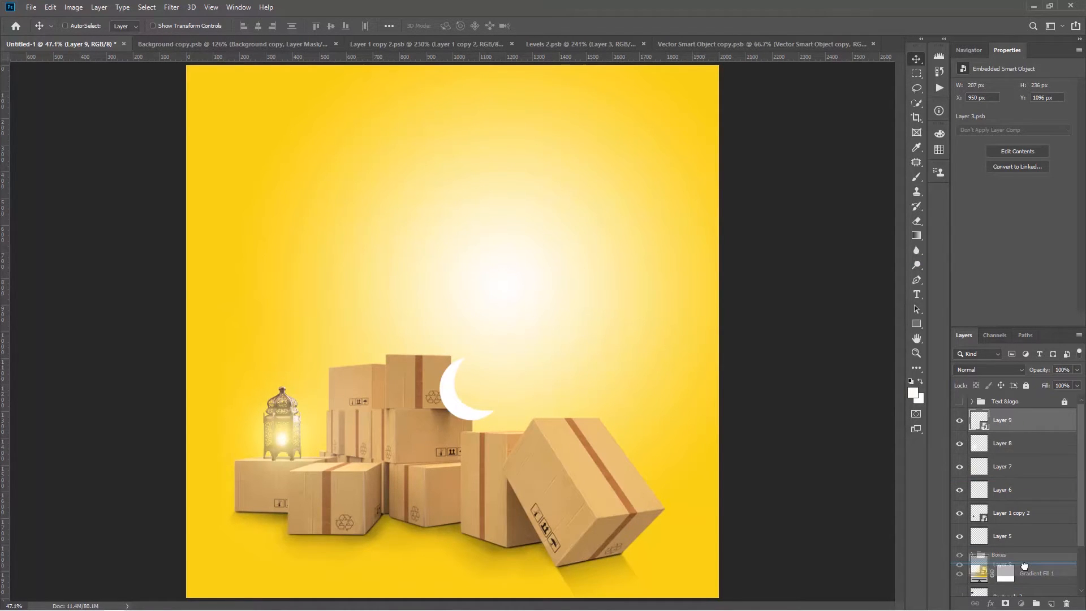
Step: Group the lantern, its shadow and its glow layers, from Layer 5 to Layer 8, and name the group Lantern
{"action": "left_click", "coordinate": [1012, 515]}
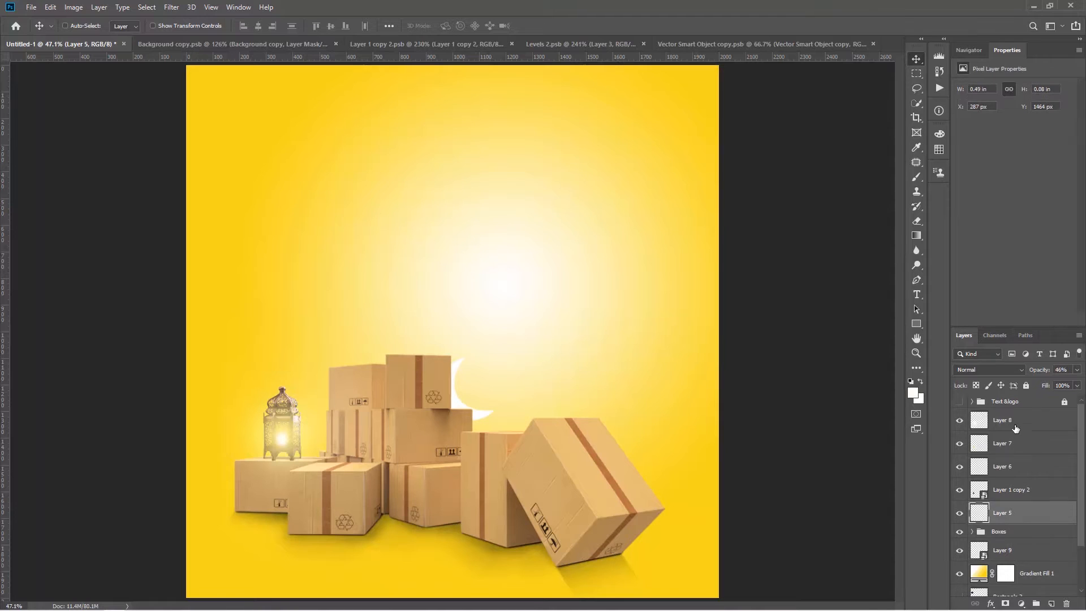
{"action": "left_click", "coordinate": [1017, 423], "text": "shift"}
{"action": "key", "text": "ctrl+g"}
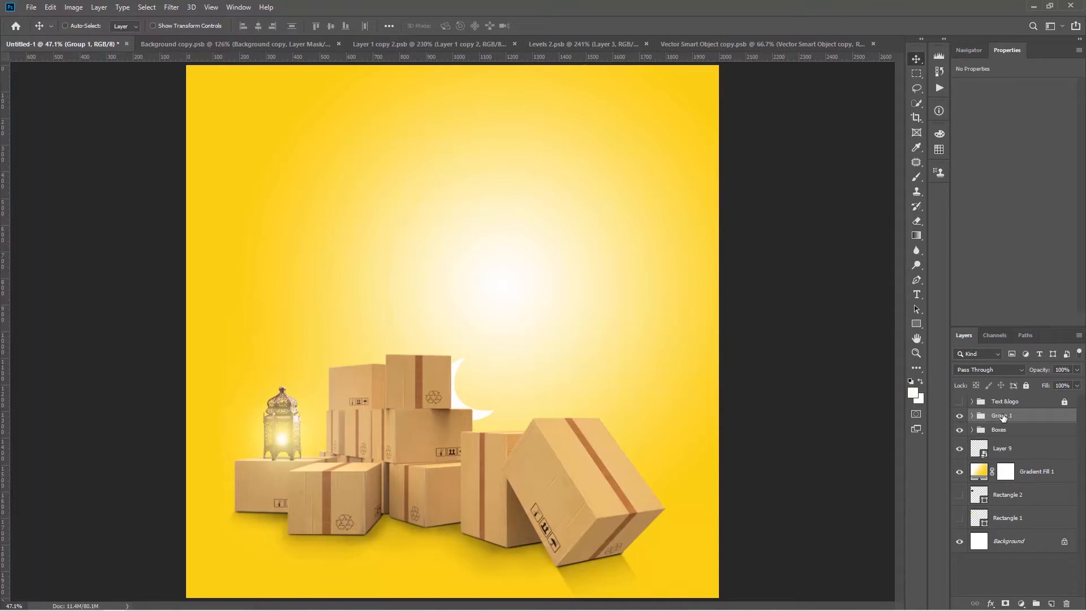
{"action": "double_click", "coordinate": [1003, 415]}
{"action": "key", "text": "Return"}
{"action": "key", "text": "b"}
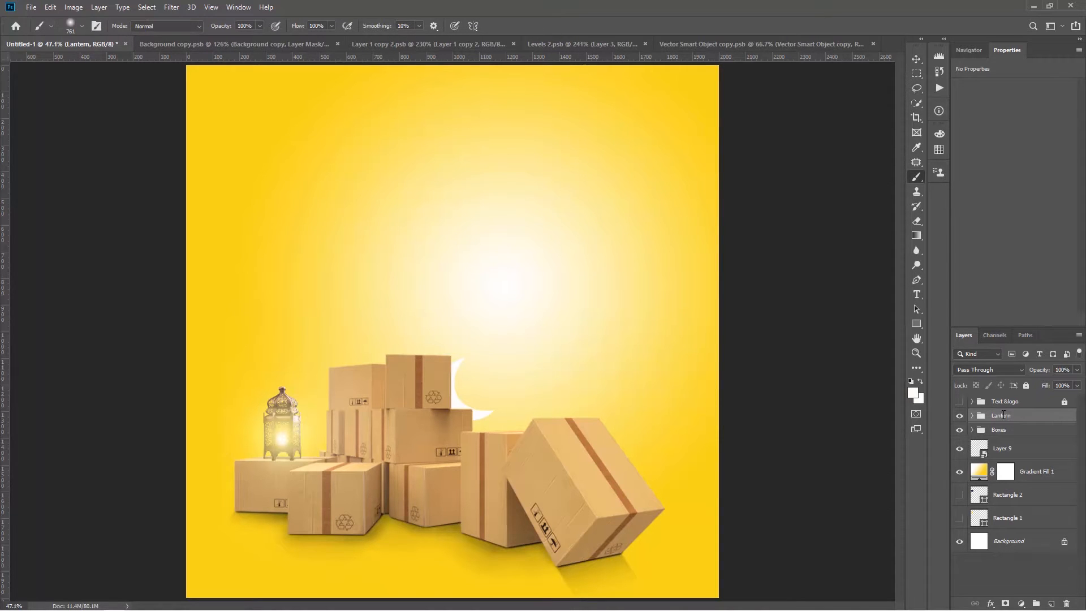
{"action": "scroll", "coordinate": [451, 385], "scroll_direction": "up", "scroll_amount": 3}
{"action": "key", "text": "v"}
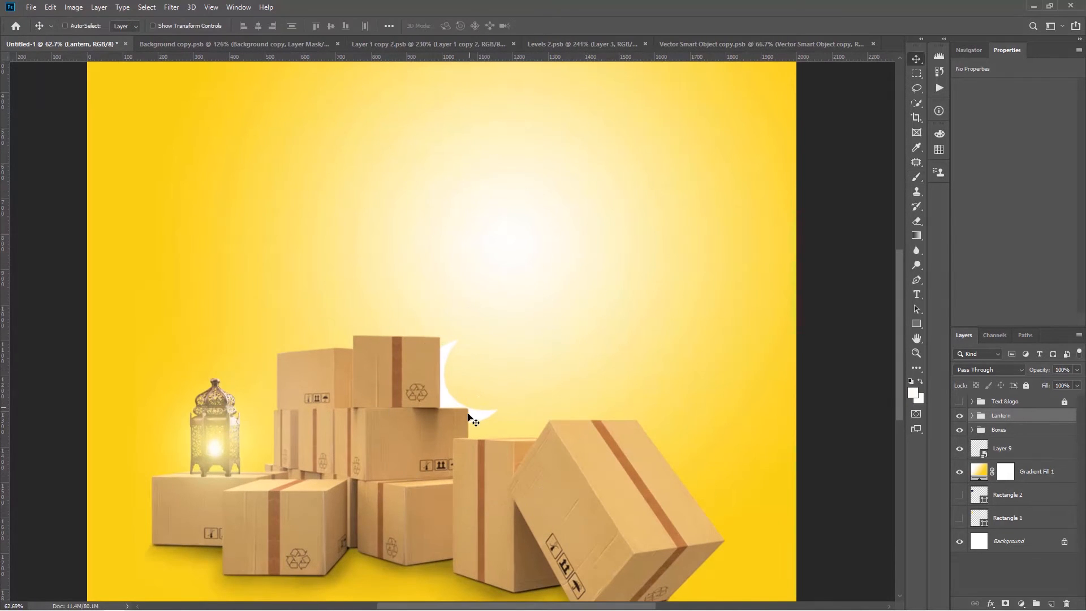
{"action": "key", "text": "ctrl+t"}
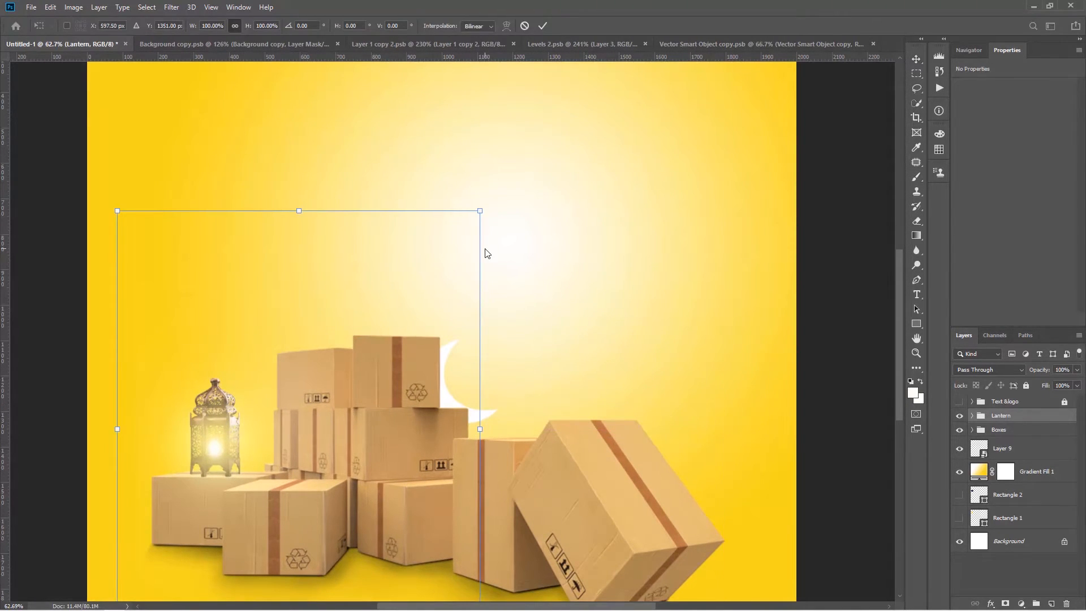
{"action": "key", "text": "alt+space"}
{"action": "key", "text": "Escape"}
{"action": "key", "text": "Escape"}
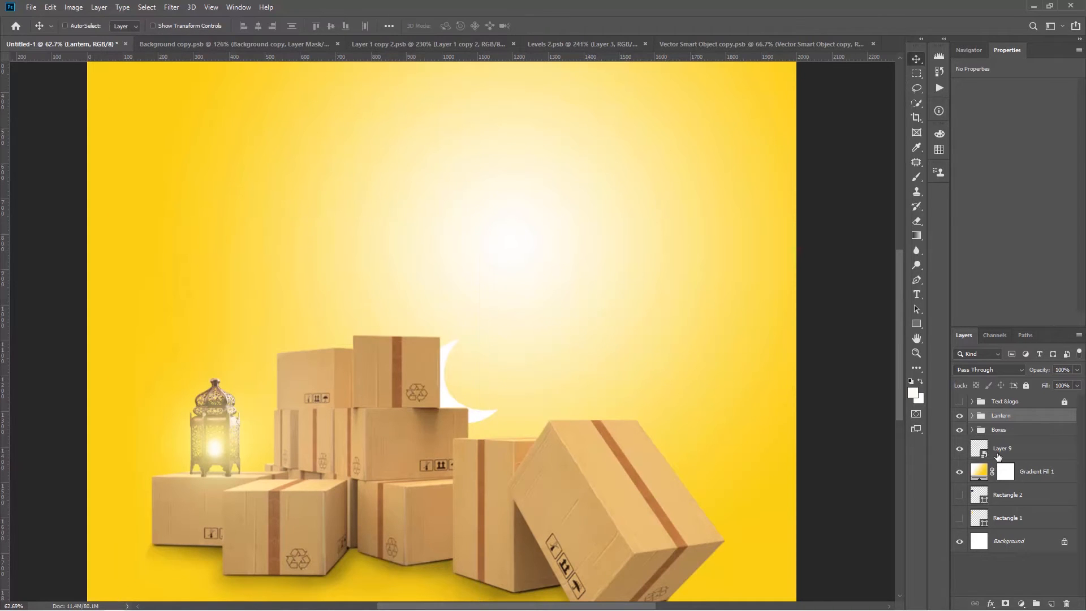
Step: Enlarge the white crescent moon behind the boxes to about 508%
{"action": "left_click", "coordinate": [1012, 456]}
{"action": "key", "text": "ctrl+t"}
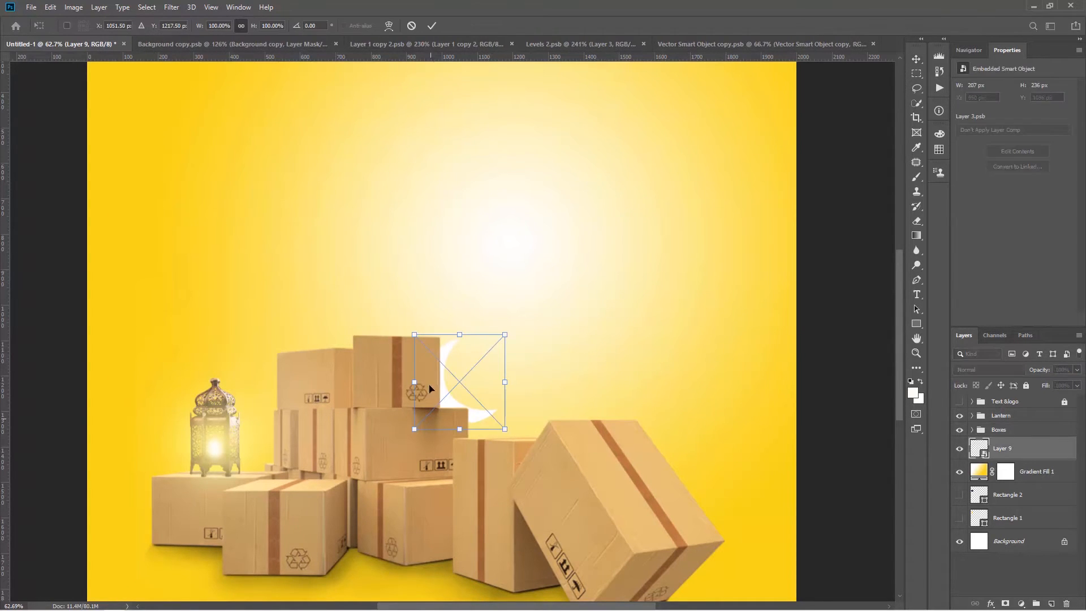
{"action": "left_click_drag", "start_coordinate": [503, 338], "coordinate": [722, 170]}
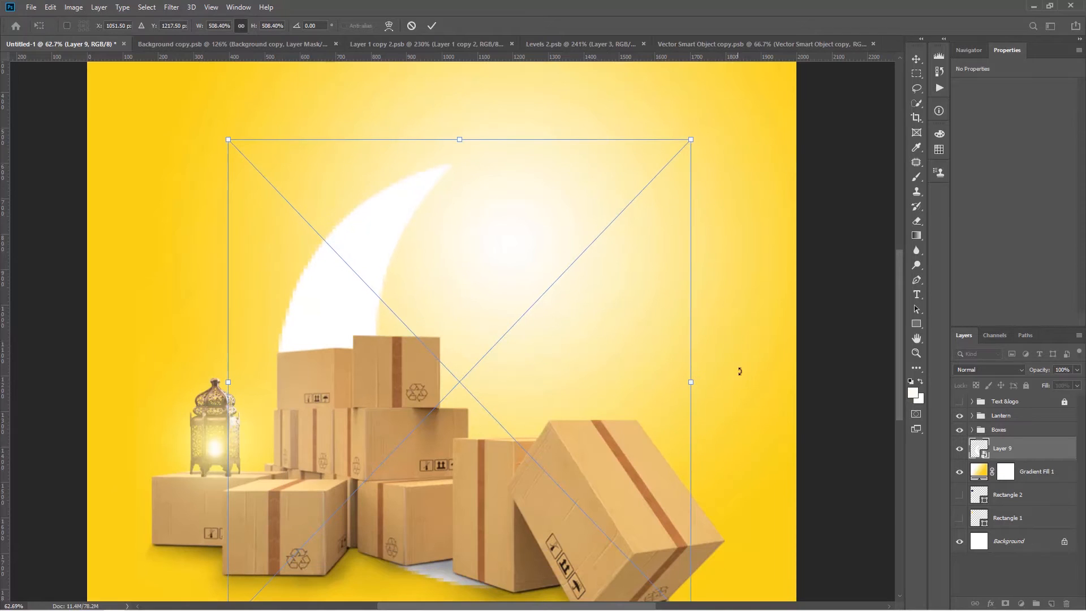
Step: Rotate the crescent moon to about -19° and move it up and left so it rises behind the stacked boxes
{"action": "left_click_drag", "start_coordinate": [739, 368], "coordinate": [766, 242]}
{"action": "left_click_drag", "start_coordinate": [475, 362], "coordinate": [469, 266]}
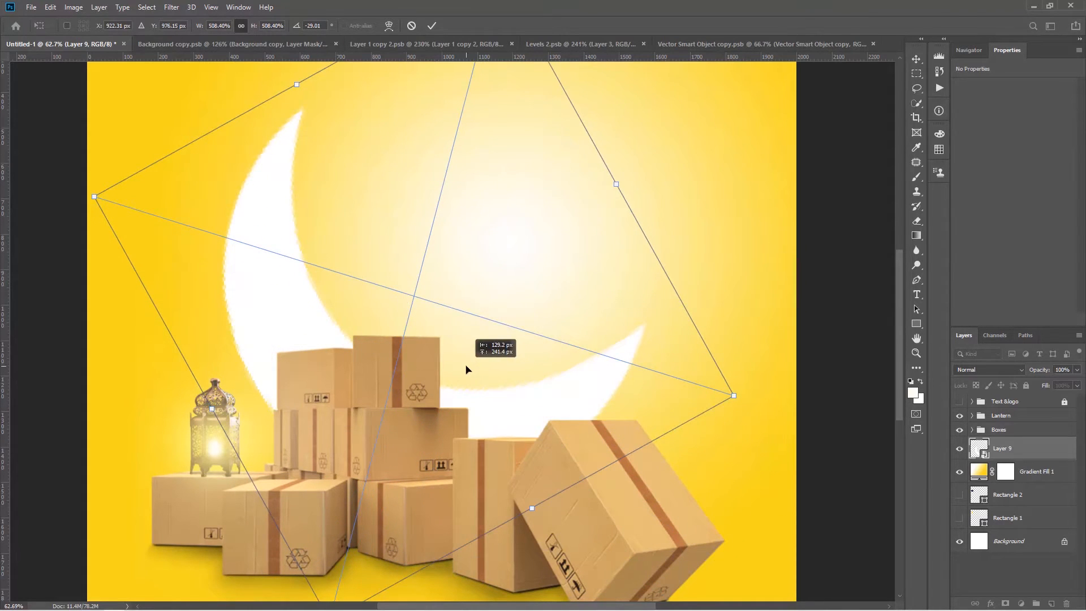
{"action": "left_click_drag", "start_coordinate": [730, 442], "coordinate": [697, 490]}
{"action": "key", "text": "ctrl+minus"}
{"action": "key", "text": "ctrl+minus"}
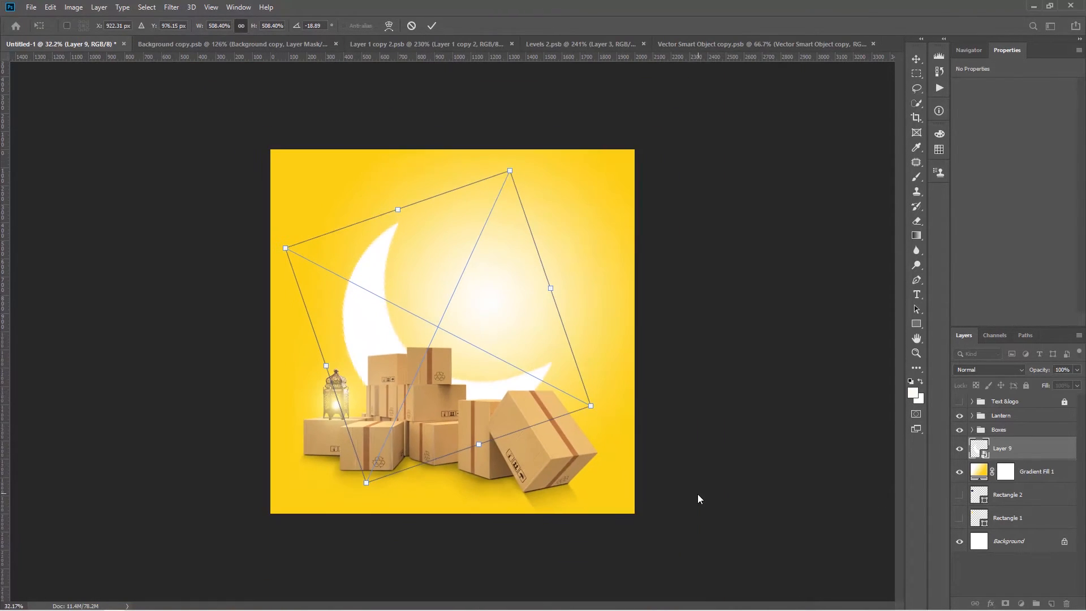
Step: Enlarge the crescent to about 626%, rotate it to about -9.4°, apply the transform and settle it slightly left behind the boxes
{"action": "left_click_drag", "start_coordinate": [509, 169], "coordinate": [524, 141]}
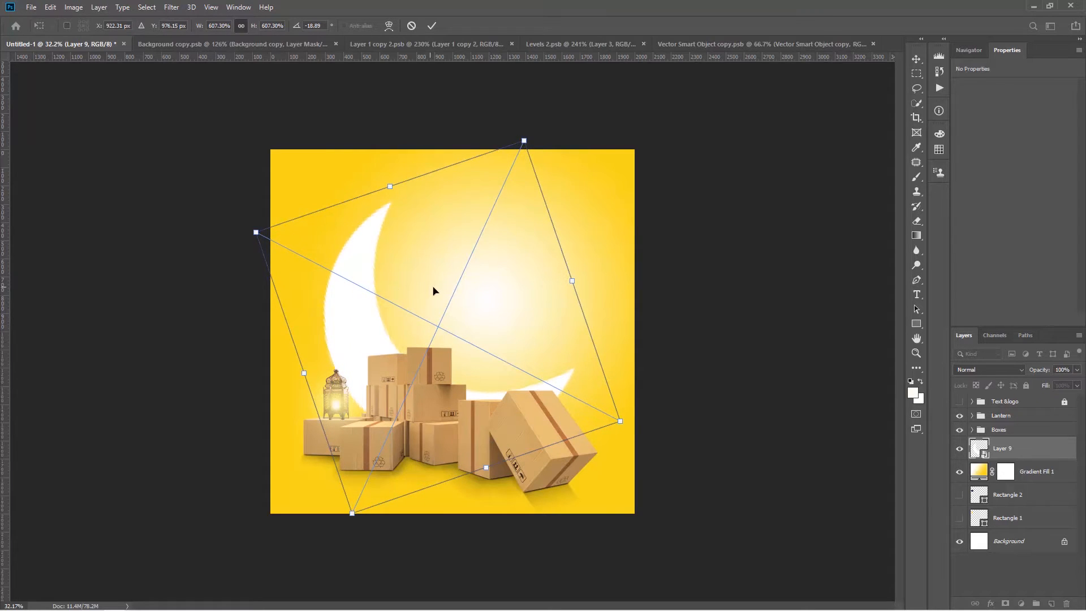
{"action": "left_click_drag", "start_coordinate": [434, 288], "coordinate": [454, 285]}
{"action": "left_click_drag", "start_coordinate": [594, 453], "coordinate": [583, 482]}
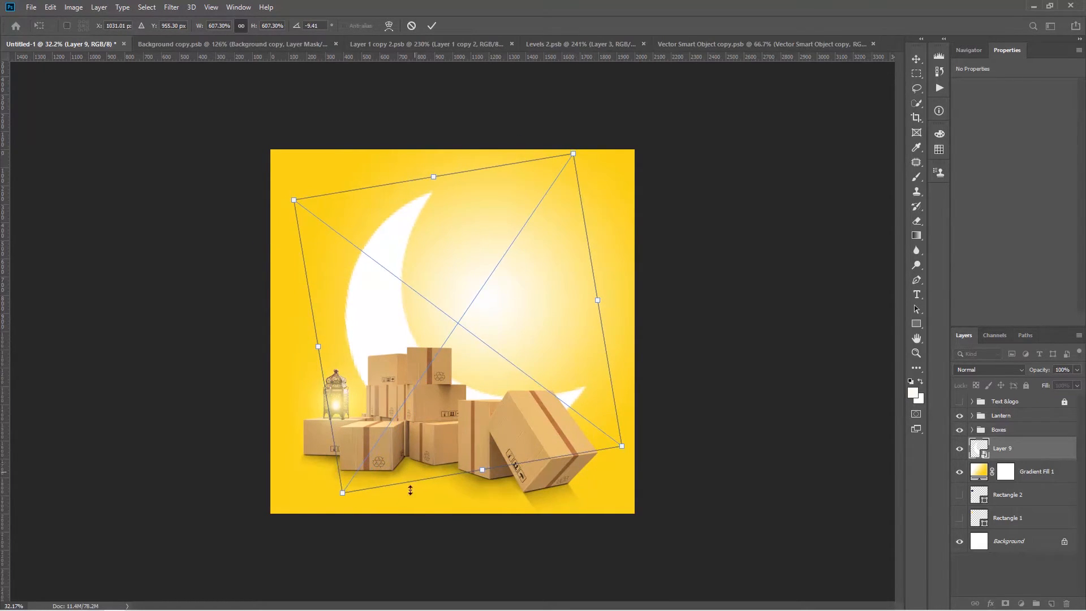
{"action": "left_click_drag", "start_coordinate": [342, 495], "coordinate": [332, 507]}
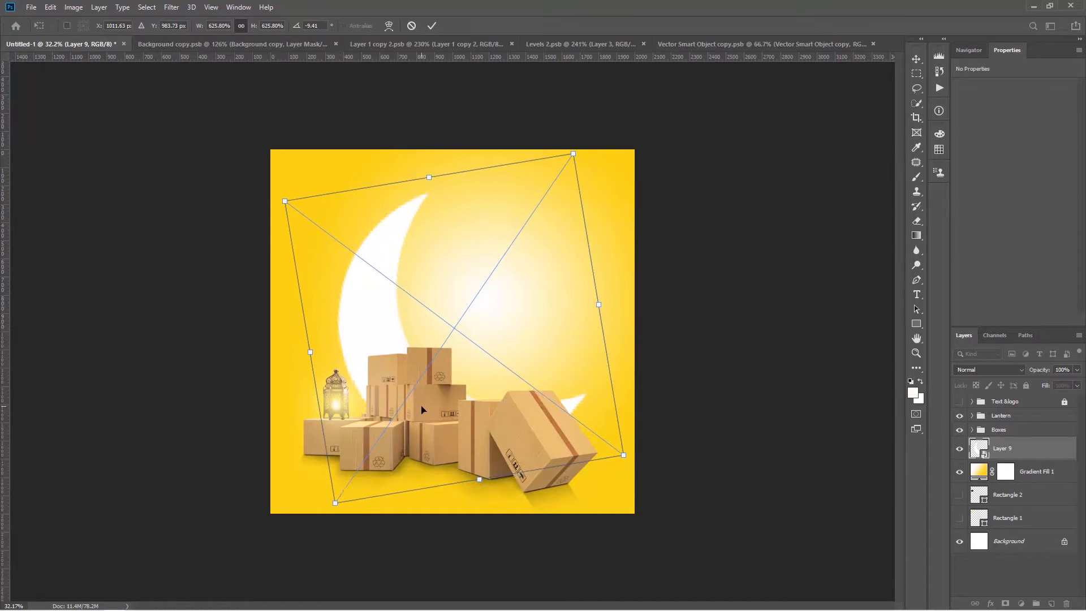
{"action": "left_click_drag", "start_coordinate": [424, 410], "coordinate": [427, 410]}
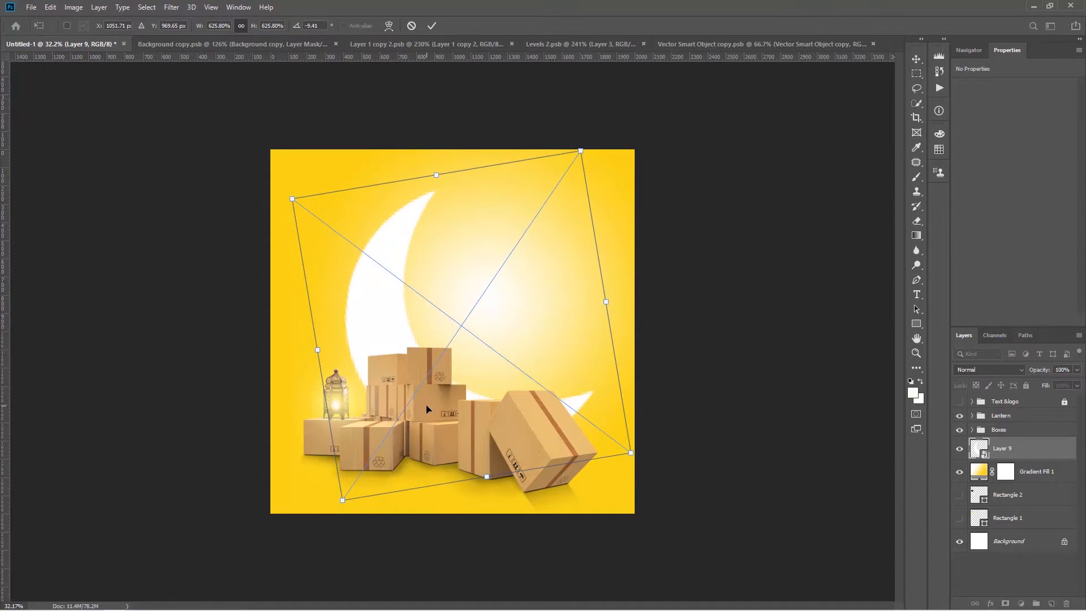
{"action": "key", "text": "Return"}
{"action": "key", "text": "ctrl+0"}
{"action": "left_click_drag", "start_coordinate": [428, 411], "coordinate": [417, 409]}
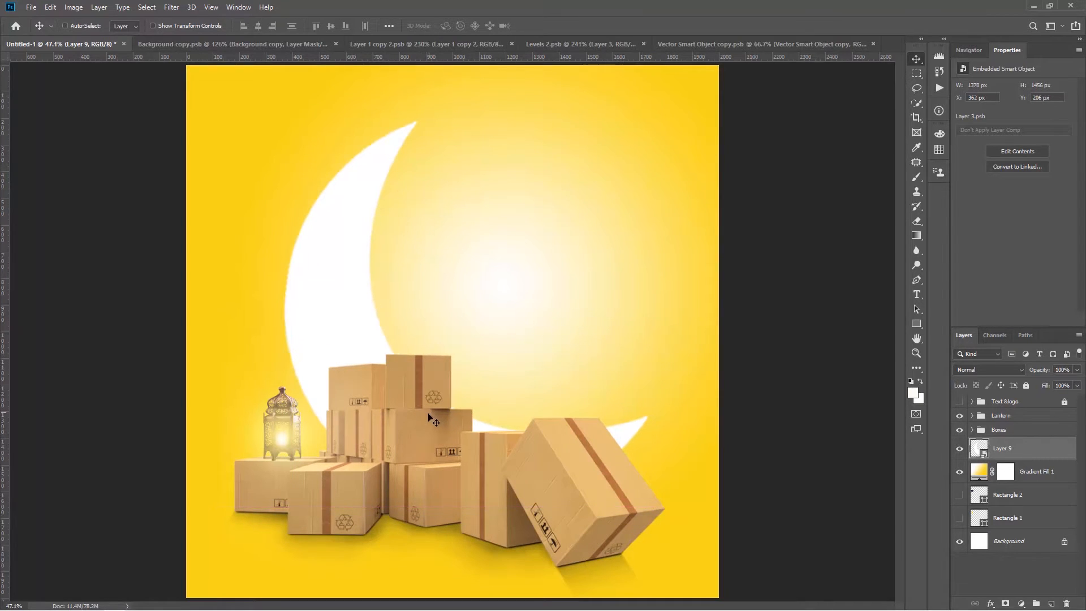
Step: Add a new empty layer directly above the crescent layer and clip it to the crescent
{"action": "scroll", "coordinate": [433, 417], "scroll_direction": "up", "scroll_amount": 2}
{"action": "key", "text": "ctrl+0"}
{"action": "left_click", "coordinate": [959, 471]}
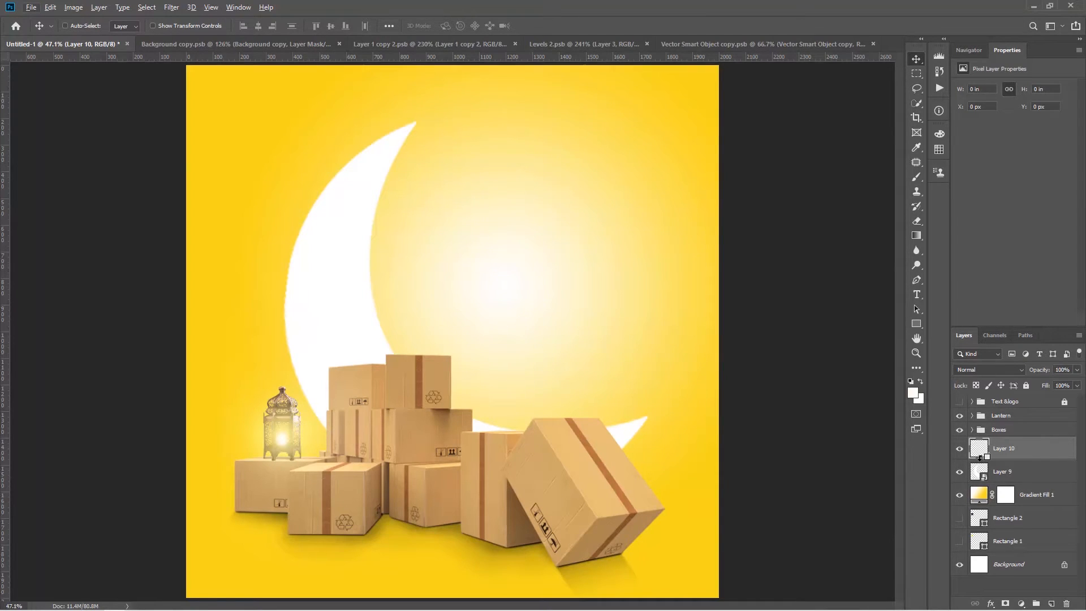
{"action": "right_click", "coordinate": [1027, 447]}
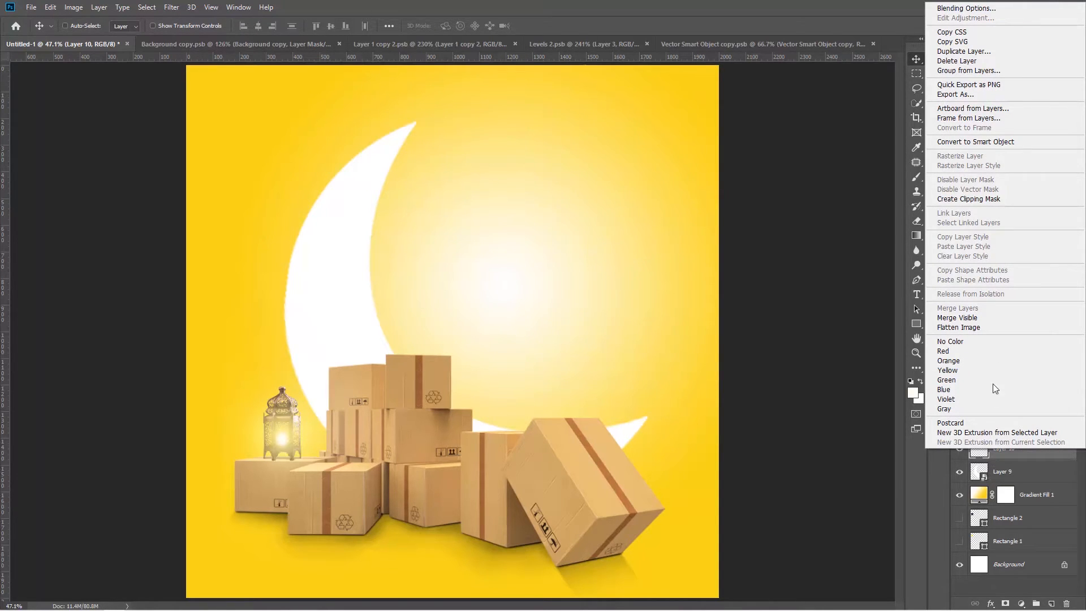
{"action": "left_click", "coordinate": [1010, 202]}
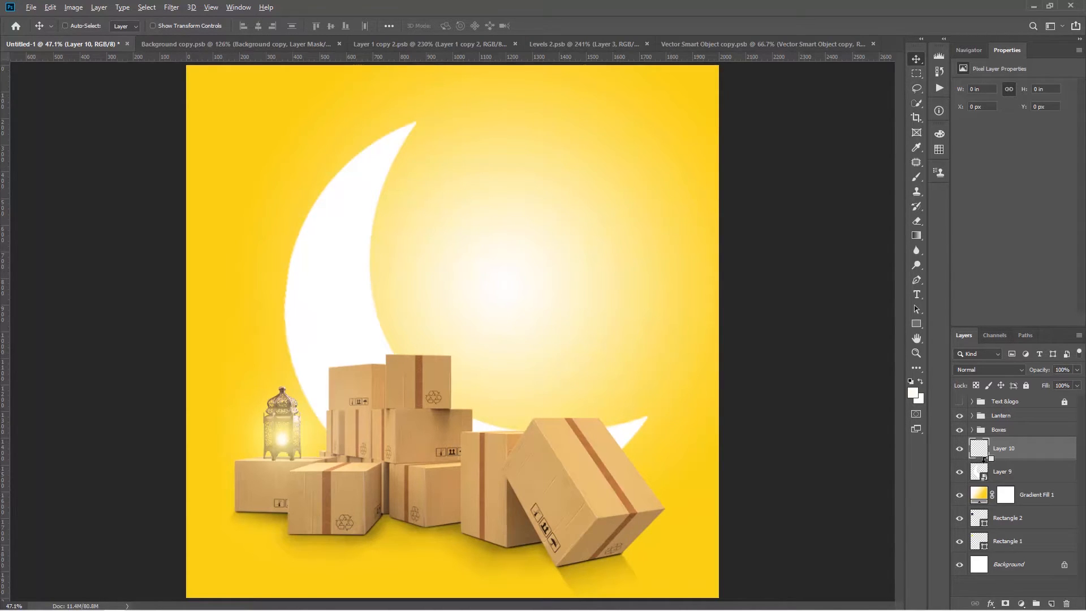
{"action": "left_click", "coordinate": [980, 457], "text": "alt"}
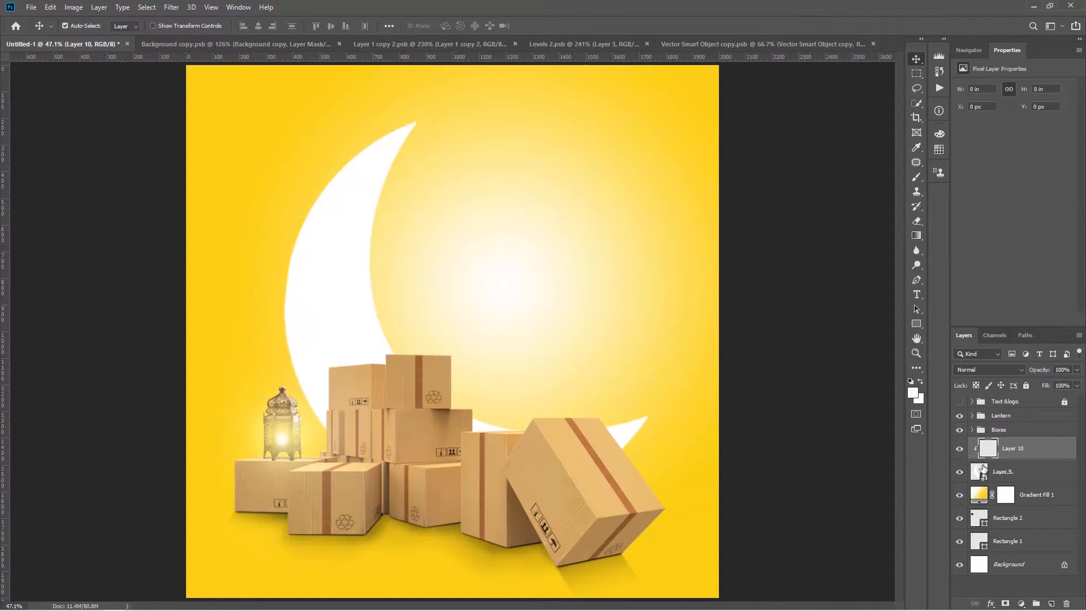
Step: Release and reapply the clipping mask that ties the new layer to the crescent
{"action": "left_click", "coordinate": [984, 468], "text": "alt"}
{"action": "left_click", "coordinate": [985, 468], "text": "alt"}
{"action": "right_click", "coordinate": [1042, 453]}
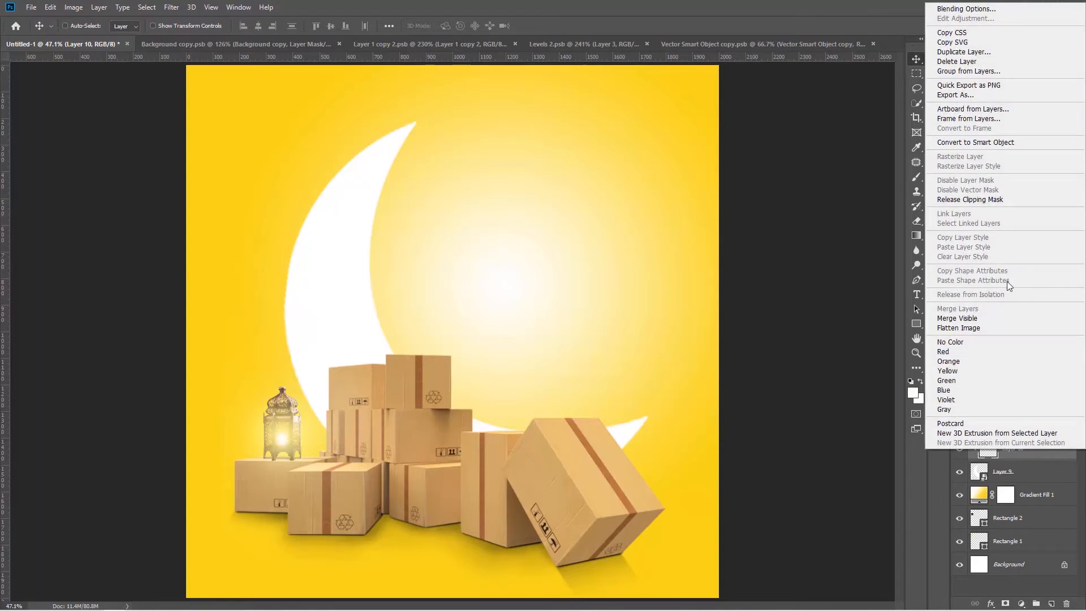
{"action": "left_click", "coordinate": [1037, 452]}
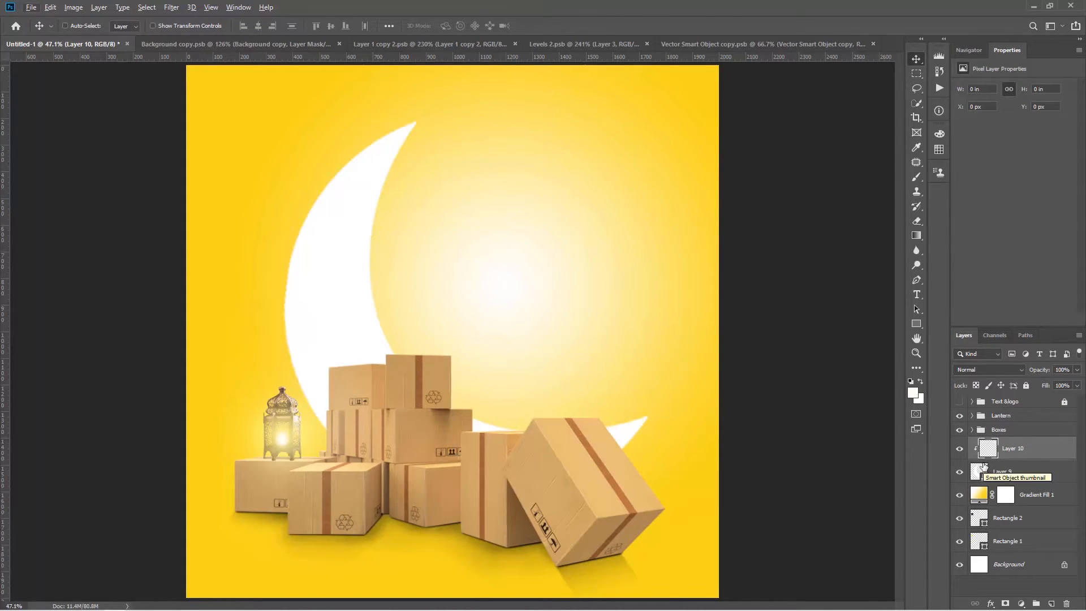
{"action": "key", "text": "ctrl"}
{"action": "left_click", "coordinate": [984, 466], "text": "alt"}
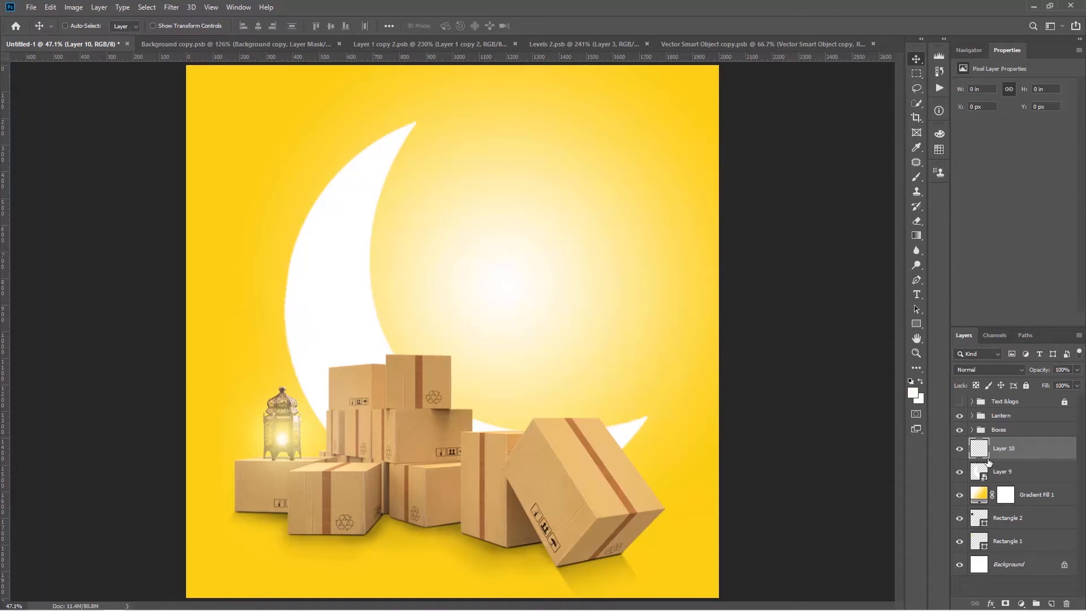
{"action": "left_click", "coordinate": [989, 462], "text": "alt"}
Step: Set up a soft black brush with 0% hardness and a size of about 111 px for shading the crescent
{"action": "scroll", "coordinate": [403, 360], "scroll_direction": "up", "scroll_amount": 2}
{"action": "key", "text": "b"}
{"action": "key", "text": "d"}
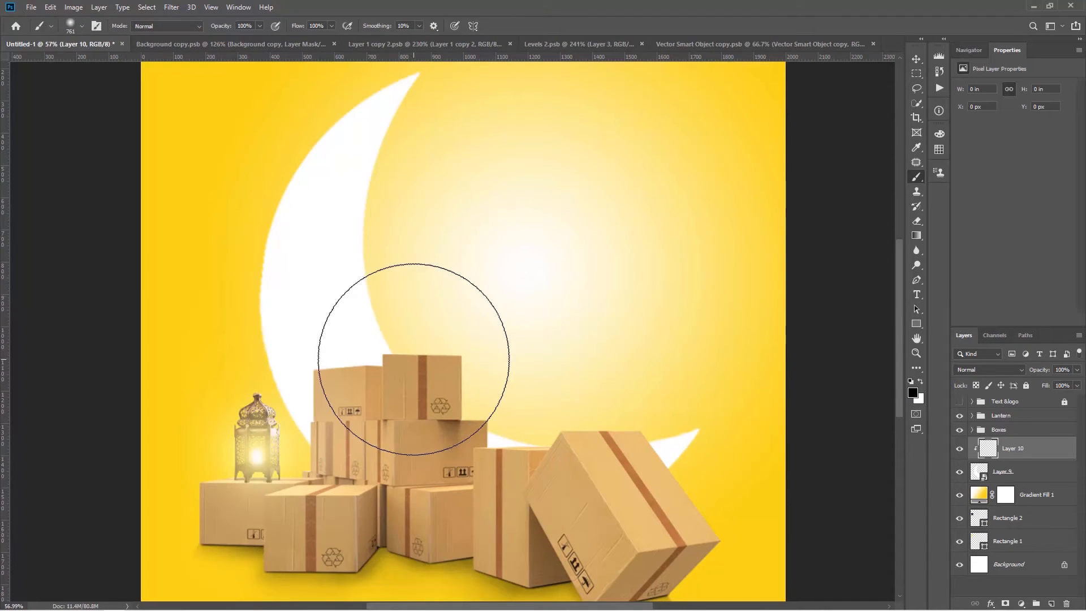
{"action": "right_click", "coordinate": [390, 267], "text": "alt"}
{"action": "left_click_drag", "start_coordinate": [390, 267], "coordinate": [298, 264]}
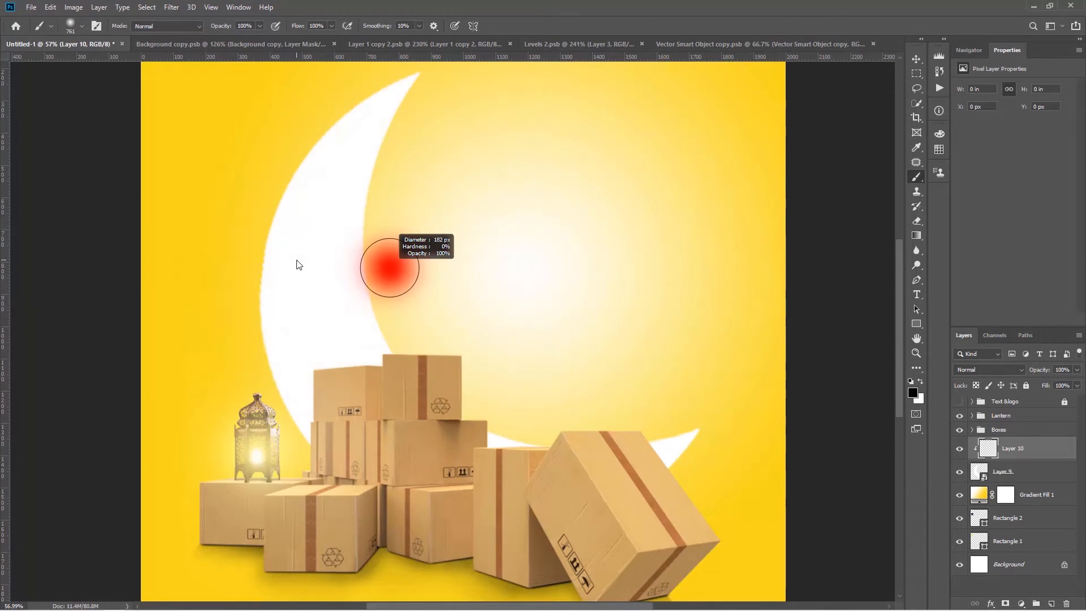
{"action": "scroll", "coordinate": [346, 221], "scroll_direction": "up", "scroll_amount": 5}
{"action": "left_click_drag", "start_coordinate": [345, 221], "coordinate": [328, 364]}
{"action": "scroll", "coordinate": [376, 317], "scroll_direction": "down", "scroll_amount": 2}
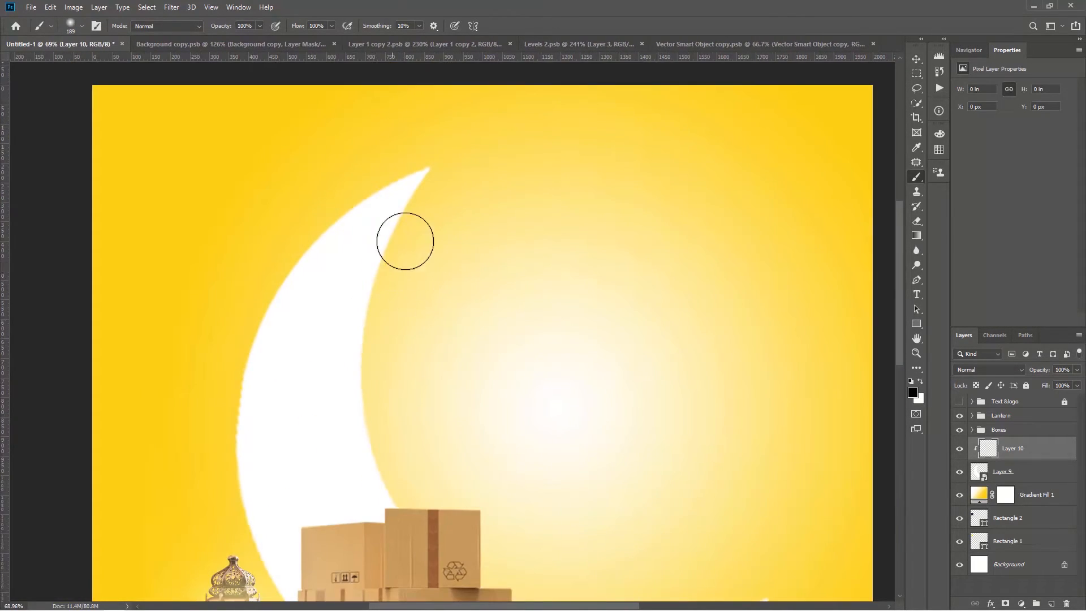
{"action": "right_click", "coordinate": [434, 204], "text": "alt"}
{"action": "mouse_move", "coordinate": [434, 204]}
{"action": "left_mouse_down"}
{"action": "mouse_move", "coordinate": [383, 272]}
{"action": "mouse_move", "coordinate": [373, 356]}
{"action": "mouse_move", "coordinate": [372, 402]}
{"action": "mouse_move", "coordinate": [414, 511]}
{"action": "mouse_move", "coordinate": [375, 443]}
{"action": "mouse_move", "coordinate": [368, 336]}
{"action": "mouse_move", "coordinate": [385, 259]}
{"action": "mouse_move", "coordinate": [432, 185]}
{"action": "left_mouse_up"}
Step: Paint soft black shading along the inner and outer edges of the crescent on the clipped layer
{"action": "left_click_drag", "start_coordinate": [449, 323], "coordinate": [300, 187]}
{"action": "mouse_move", "coordinate": [251, 238]}
{"action": "left_mouse_down"}
{"action": "mouse_move", "coordinate": [268, 292]}
{"action": "mouse_move", "coordinate": [339, 334]}
{"action": "mouse_move", "coordinate": [311, 324]}
{"action": "mouse_move", "coordinate": [332, 345]}
{"action": "mouse_move", "coordinate": [380, 361]}
{"action": "mouse_move", "coordinate": [528, 364]}
{"action": "mouse_move", "coordinate": [622, 343]}
{"action": "mouse_move", "coordinate": [615, 370]}
{"action": "mouse_move", "coordinate": [548, 428]}
{"action": "left_mouse_up"}
{"action": "left_click_drag", "start_coordinate": [306, 98], "coordinate": [611, 311]}
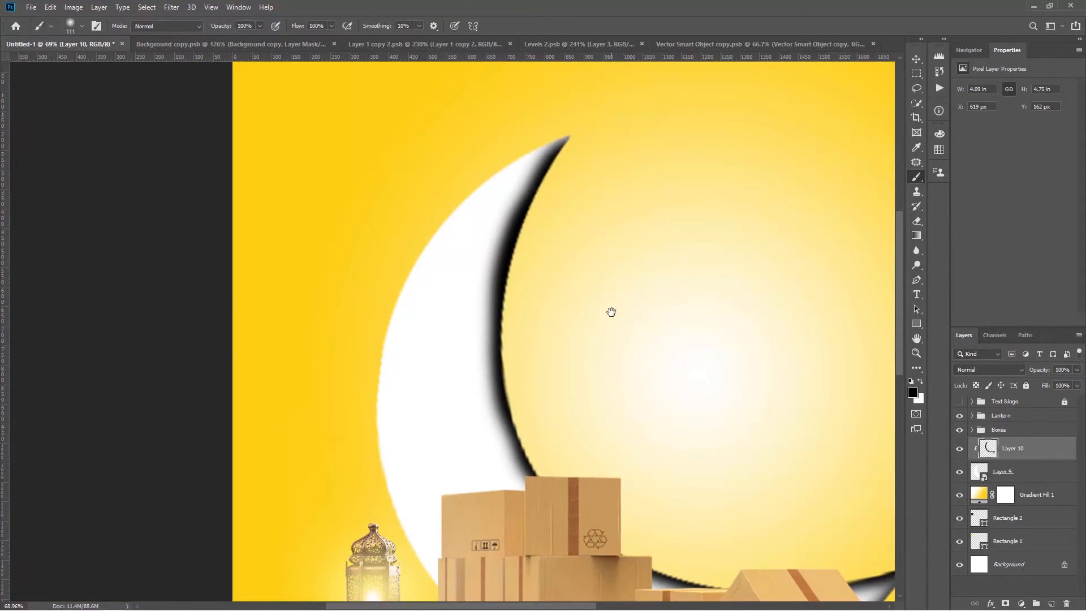
{"action": "mouse_move", "coordinate": [553, 127]}
{"action": "left_mouse_down"}
{"action": "mouse_move", "coordinate": [493, 164]}
{"action": "mouse_move", "coordinate": [443, 216]}
{"action": "mouse_move", "coordinate": [378, 321]}
{"action": "mouse_move", "coordinate": [368, 396]}
{"action": "mouse_move", "coordinate": [407, 269]}
{"action": "left_mouse_up"}
{"action": "mouse_move", "coordinate": [402, 206]}
{"action": "left_mouse_down"}
{"action": "mouse_move", "coordinate": [396, 305]}
{"action": "mouse_move", "coordinate": [411, 403]}
{"action": "mouse_move", "coordinate": [448, 501]}
{"action": "mouse_move", "coordinate": [469, 509]}
{"action": "mouse_move", "coordinate": [260, 255]}
{"action": "left_mouse_up"}
{"action": "key", "text": "ctrl+0"}
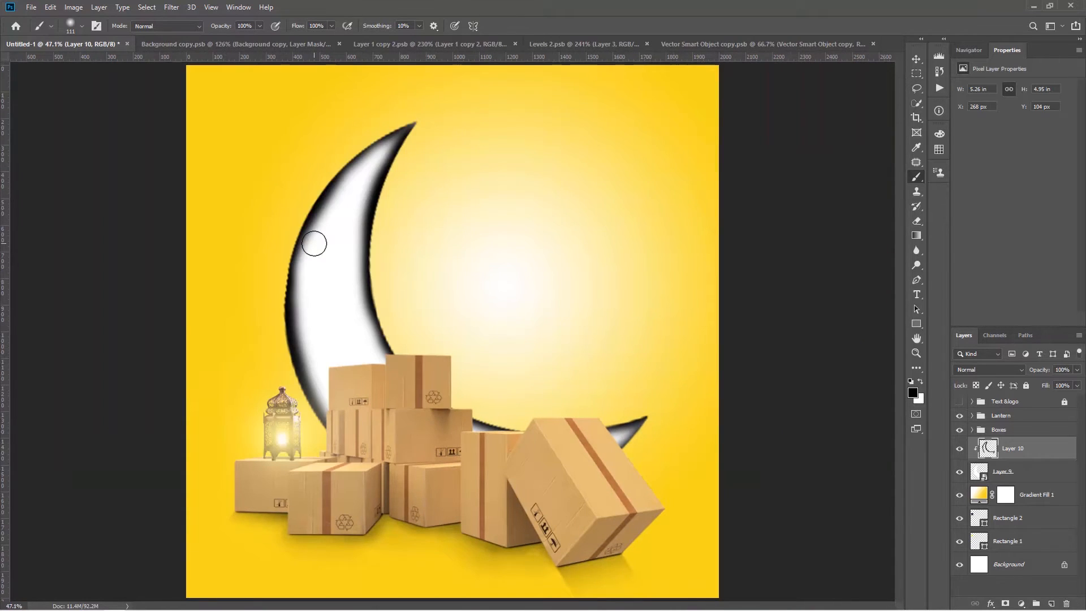
Step: Set the shading layer's blend mode to Multiply and its opacity to 17%
{"action": "key", "text": "v"}
{"action": "scroll", "coordinate": [388, 257], "scroll_direction": "down", "scroll_amount": 2}
{"action": "left_click", "coordinate": [1012, 373]}
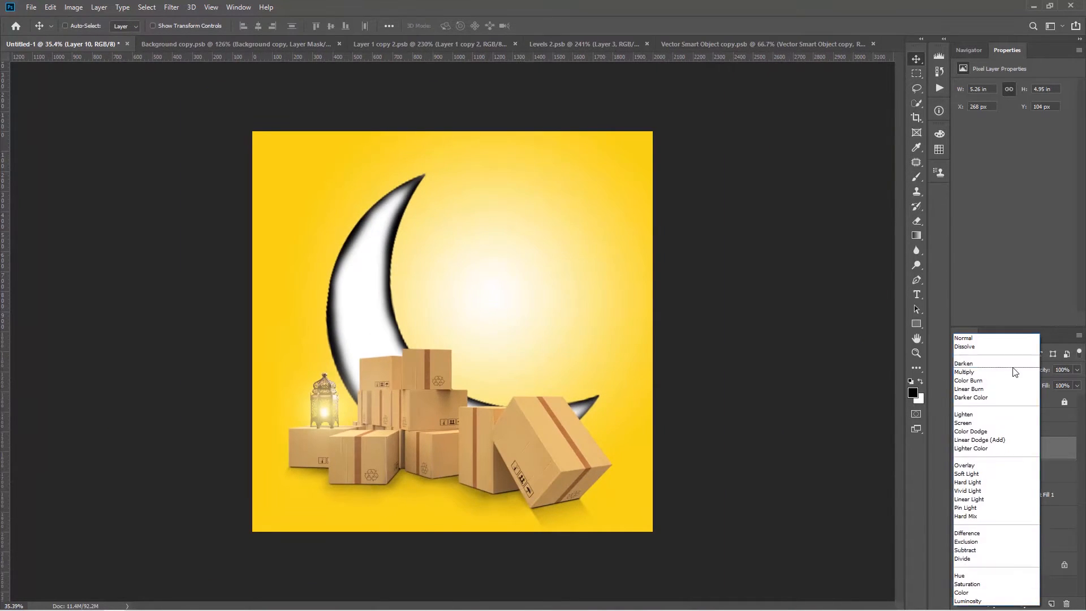
{"action": "left_click", "coordinate": [978, 372]}
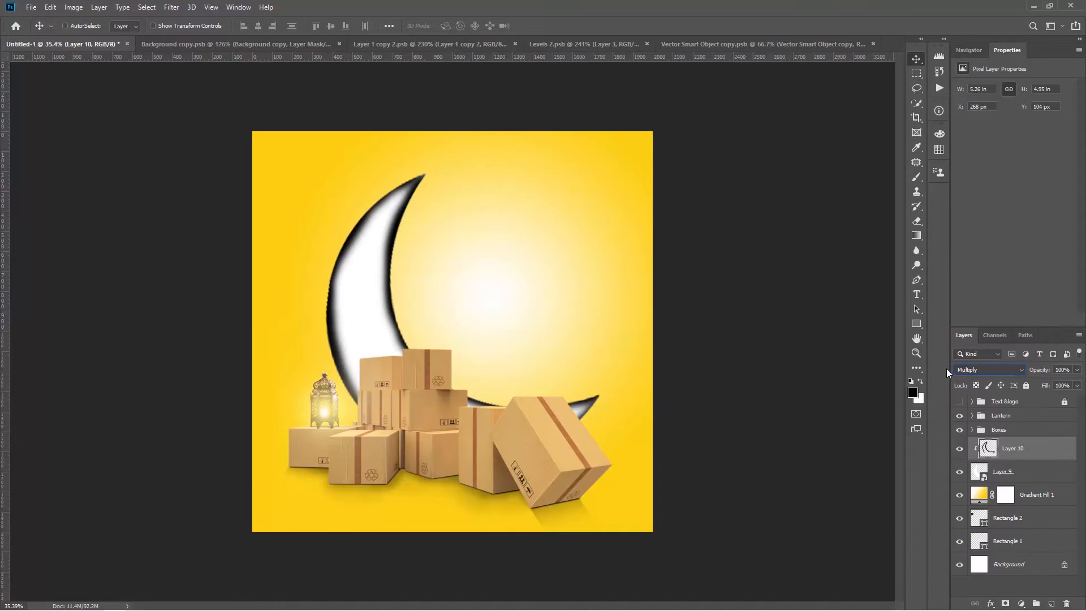
{"action": "left_click_drag", "start_coordinate": [1044, 372], "coordinate": [998, 377]}
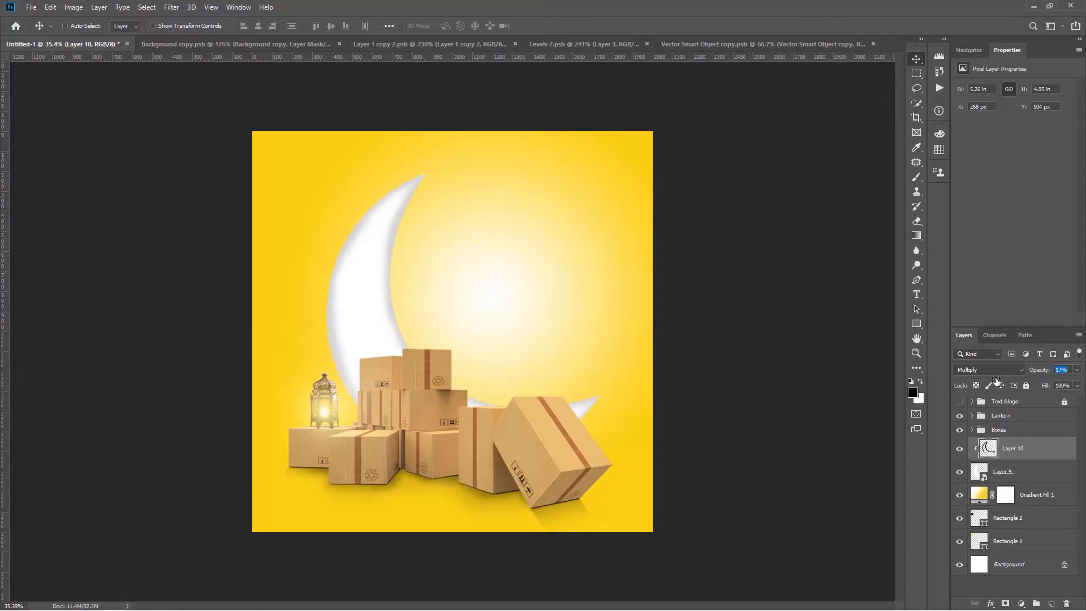
{"action": "left_click_drag", "start_coordinate": [996, 381], "coordinate": [996, 381]}
{"action": "scroll", "coordinate": [506, 299], "scroll_direction": "up", "scroll_amount": 1}
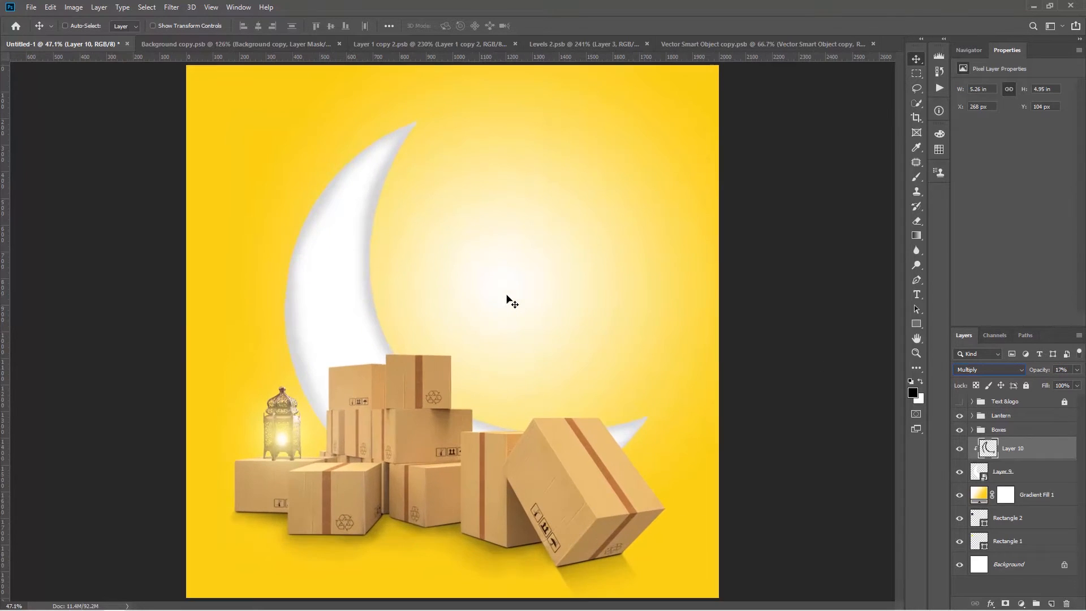
Step: Compare the crescent with and without its shading layer, and lower that layer's opacity to 15%
{"action": "left_click", "coordinate": [960, 449]}
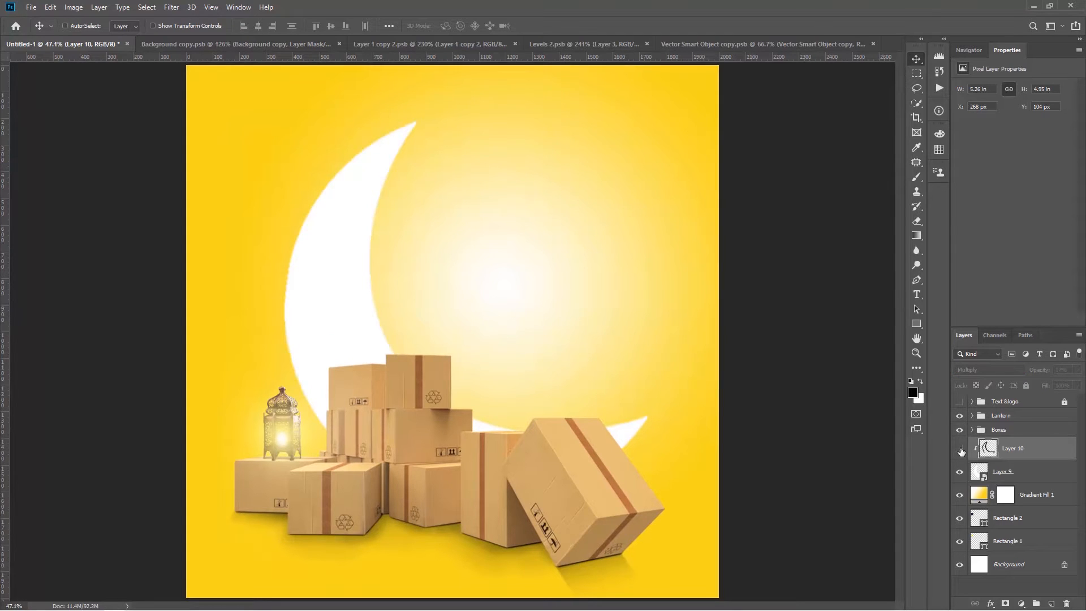
{"action": "left_click", "coordinate": [959, 449]}
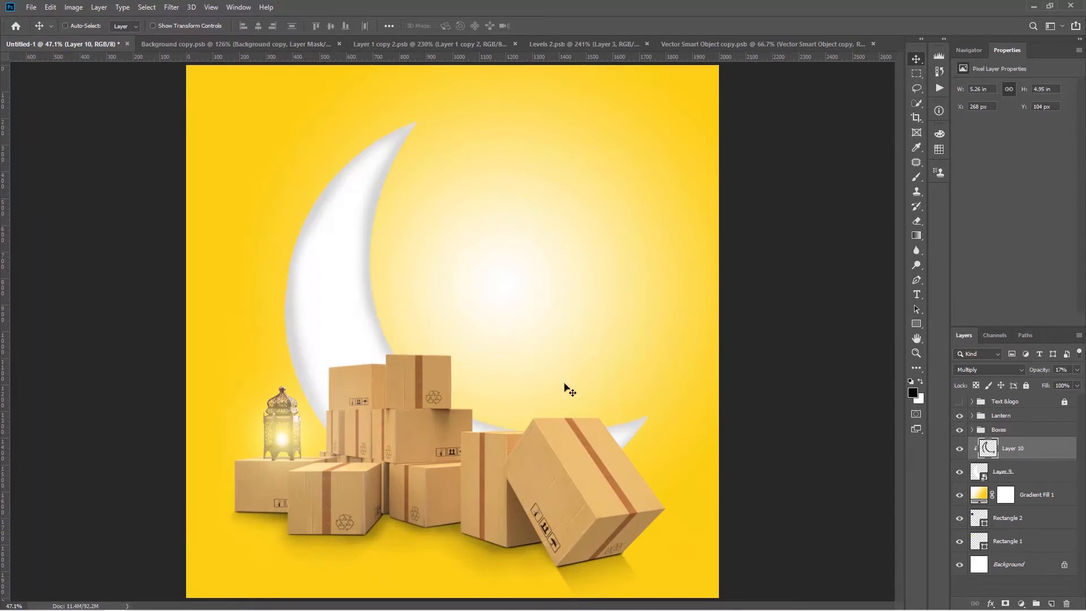
{"action": "left_click_drag", "start_coordinate": [1039, 370], "coordinate": [1039, 373]}
{"action": "left_click", "coordinate": [335, 370]}
{"action": "scroll", "coordinate": [629, 465], "scroll_direction": "down", "scroll_amount": 2}
{"action": "scroll", "coordinate": [629, 464], "scroll_direction": "up", "scroll_amount": 3}
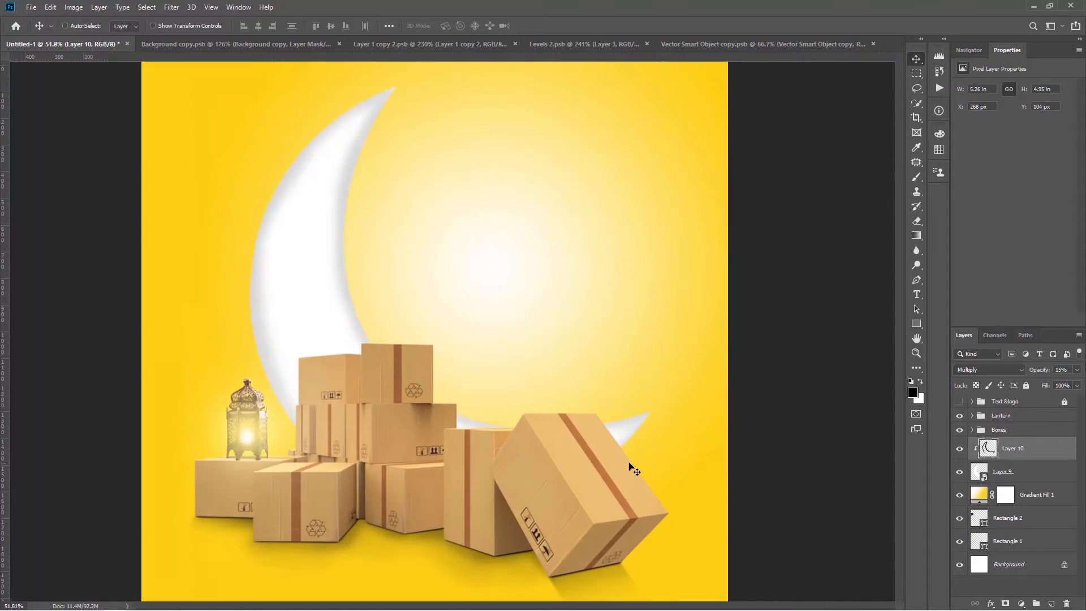
Step: Edit the yellow background's gradient fill, shifting its white glow toward the crescent and setting the scale to 119%
{"action": "left_click", "coordinate": [494, 319], "text": "ctrl"}
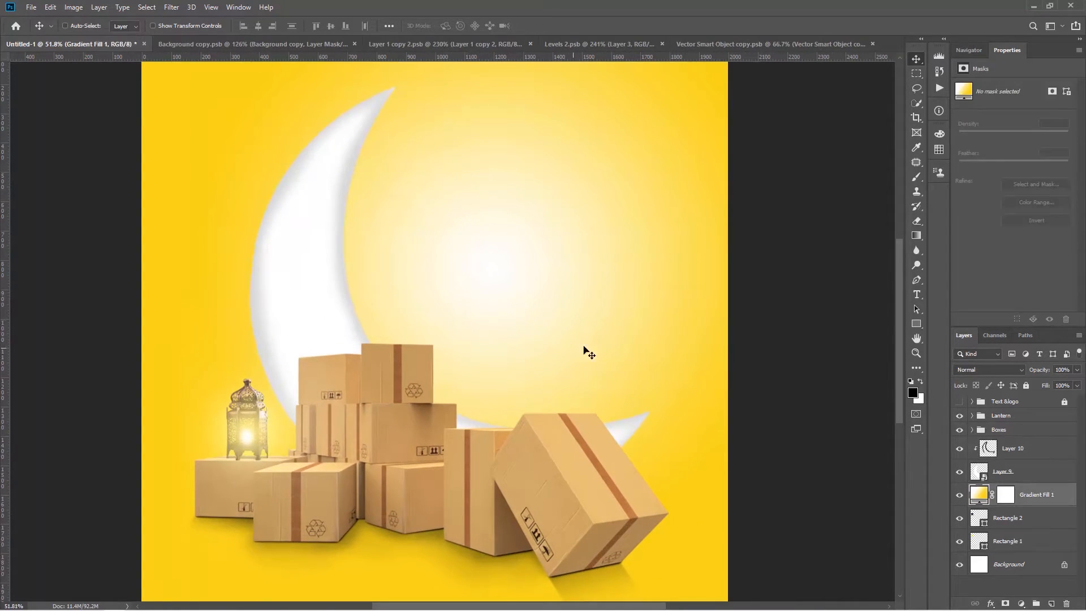
{"action": "double_click", "coordinate": [979, 495]}
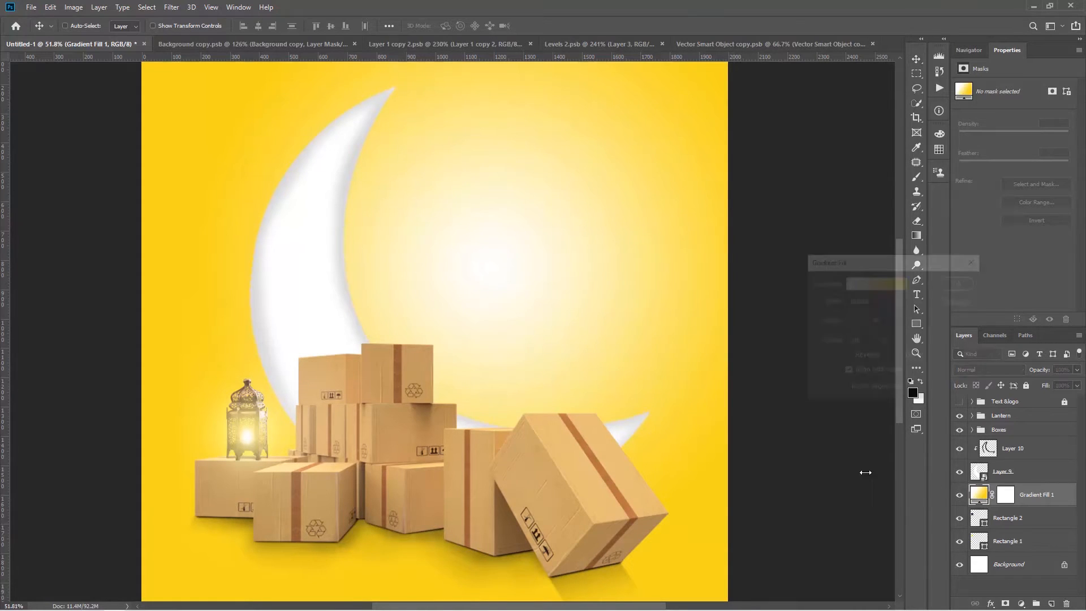
{"action": "scroll", "coordinate": [501, 330], "scroll_direction": "down", "scroll_amount": 1}
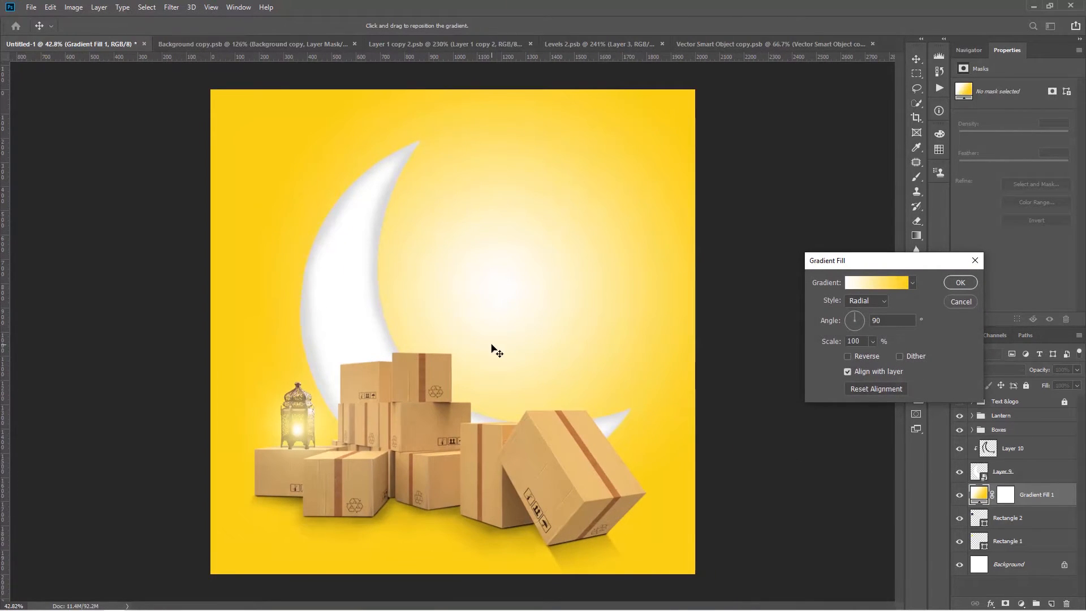
{"action": "left_click_drag", "start_coordinate": [490, 297], "coordinate": [455, 332]}
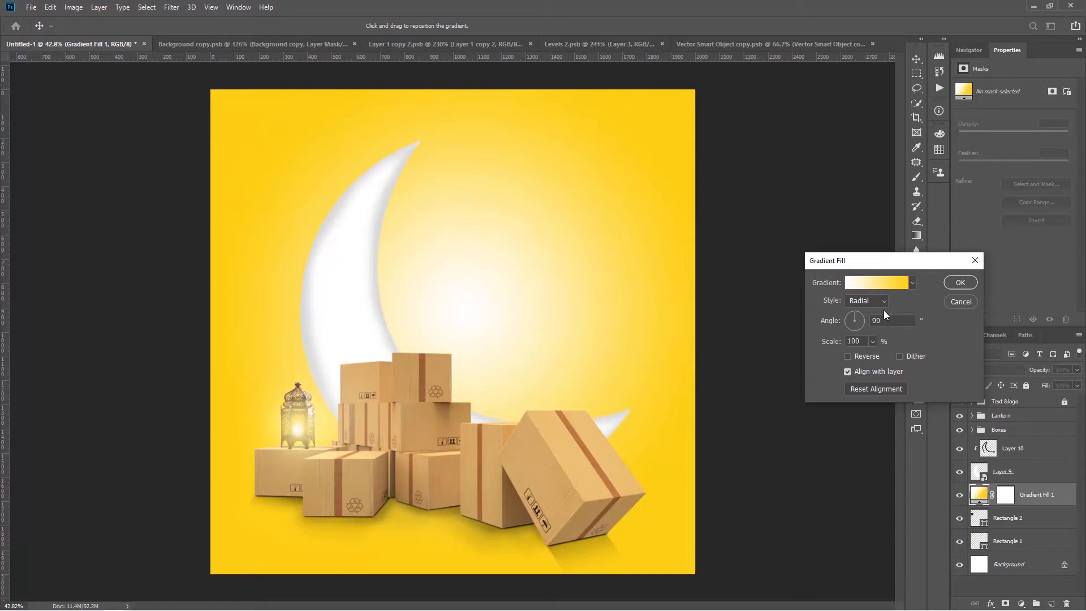
{"action": "left_click", "coordinate": [838, 342]}
{"action": "left_click_drag", "start_coordinate": [836, 345], "coordinate": [836, 345]}
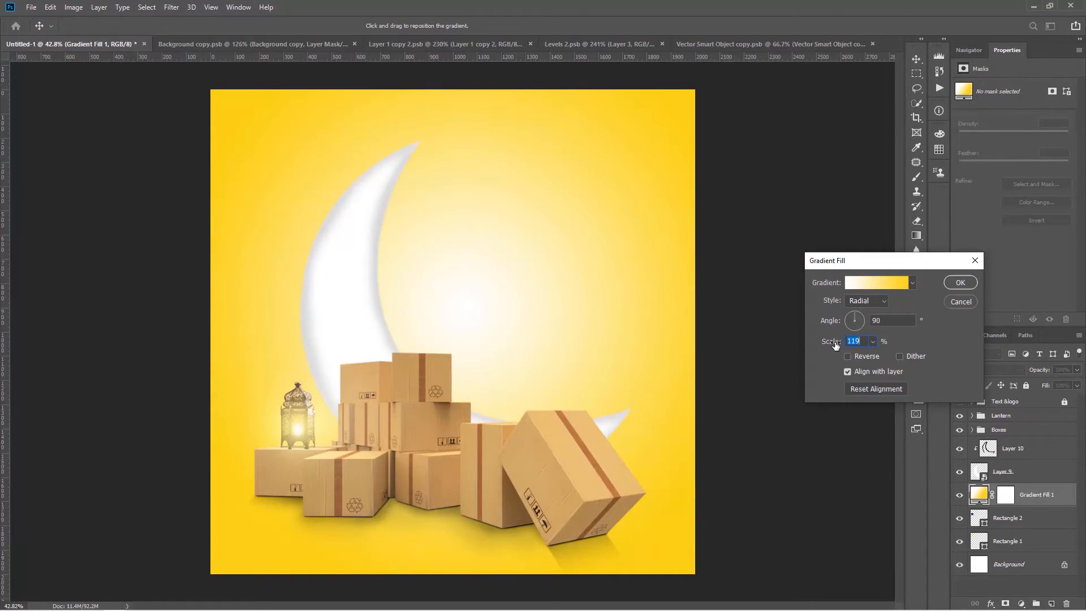
Step: Reposition the background glow to the right of the crescent, set the gradient scale to 125% and apply the fill
{"action": "left_click_drag", "start_coordinate": [493, 317], "coordinate": [478, 339]}
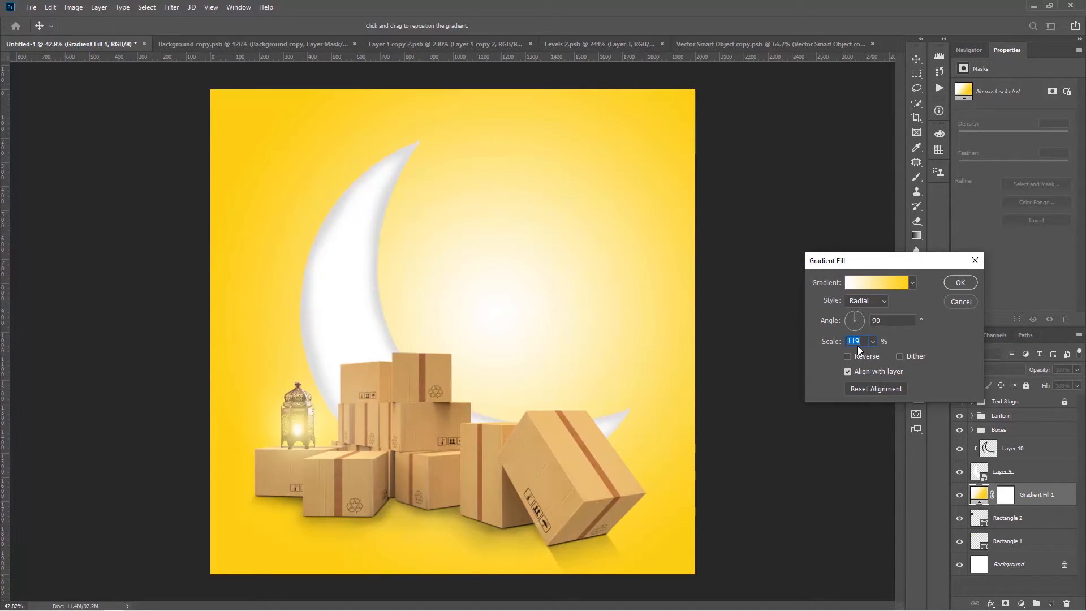
{"action": "type", "text": "125"}
{"action": "left_click_drag", "start_coordinate": [535, 320], "coordinate": [531, 317]}
{"action": "left_click", "coordinate": [960, 282]}
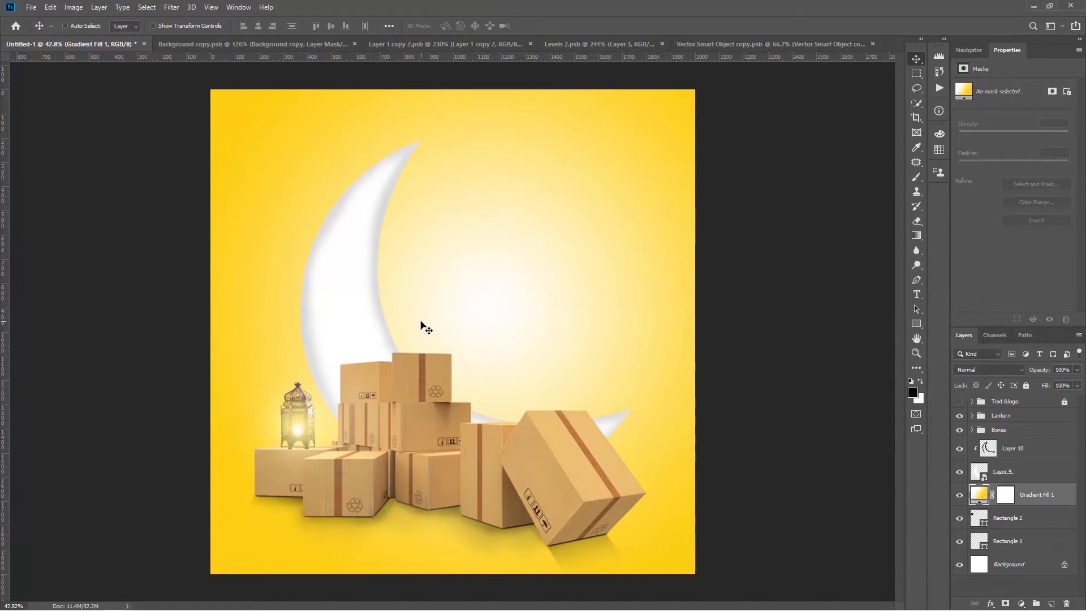
Step: Add a white Outer Glow to the crescent layer in Screen mode with 51% opacity and a 232 px size
{"action": "scroll", "coordinate": [421, 324], "scroll_direction": "down", "scroll_amount": 1}
{"action": "scroll", "coordinate": [422, 324], "scroll_direction": "up", "scroll_amount": 4}
{"action": "left_click", "coordinate": [330, 306], "text": "ctrl"}
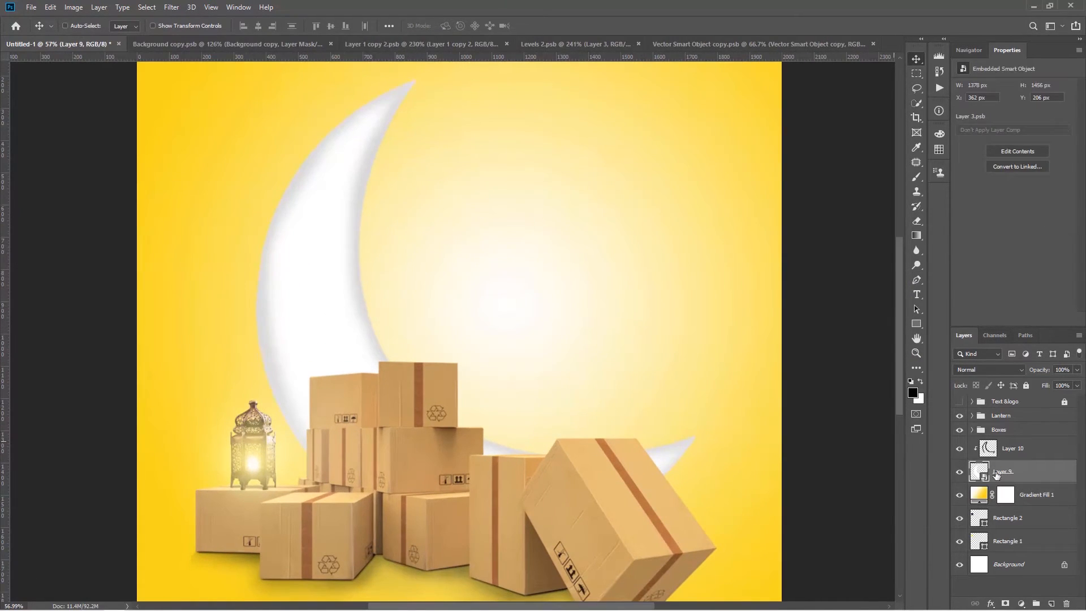
{"action": "double_click", "coordinate": [1042, 477]}
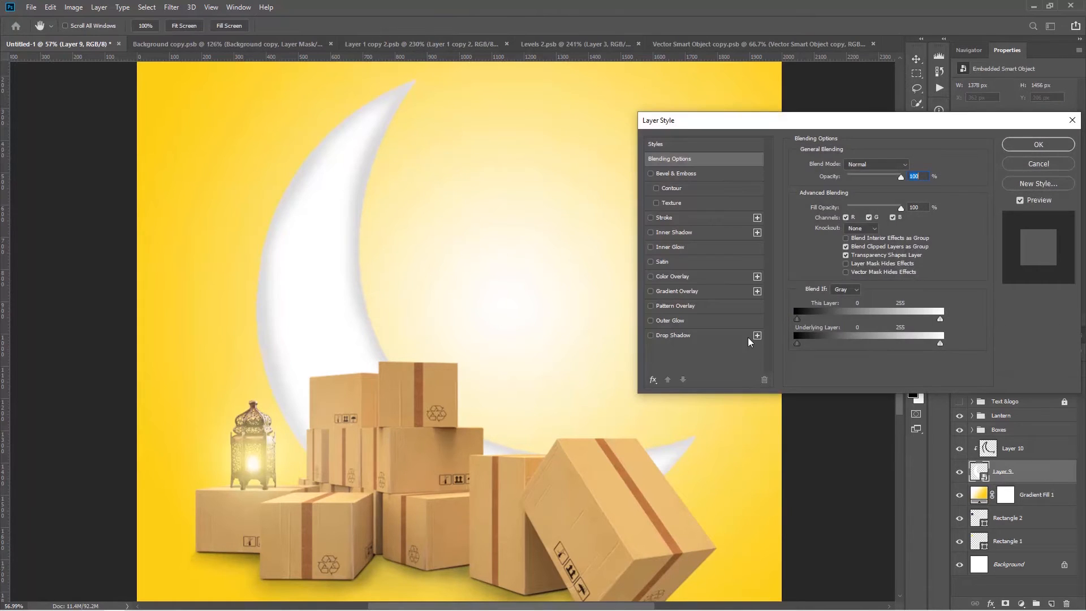
{"action": "left_click", "coordinate": [670, 321]}
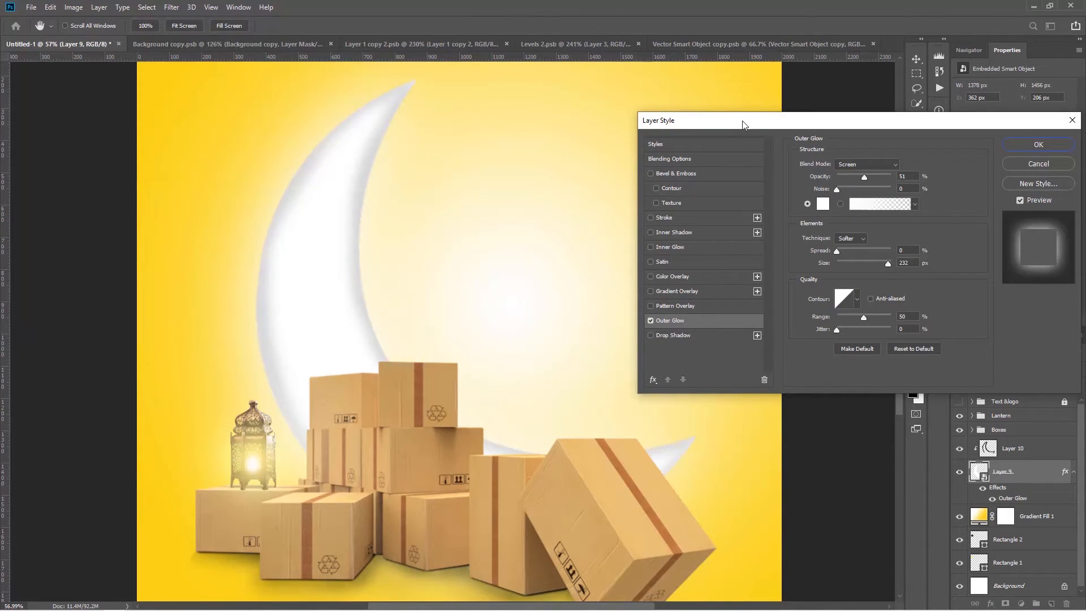
{"action": "left_click_drag", "start_coordinate": [732, 125], "coordinate": [802, 125]}
{"action": "scroll", "coordinate": [419, 290], "scroll_direction": "down", "scroll_amount": 5}
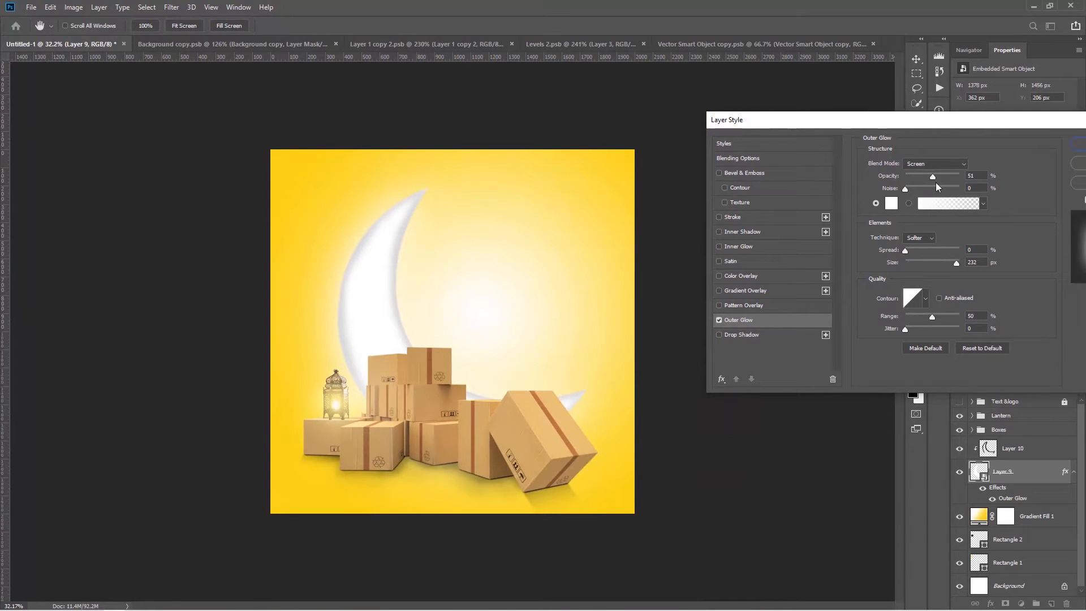
{"action": "left_click_drag", "start_coordinate": [901, 122], "coordinate": [806, 108]}
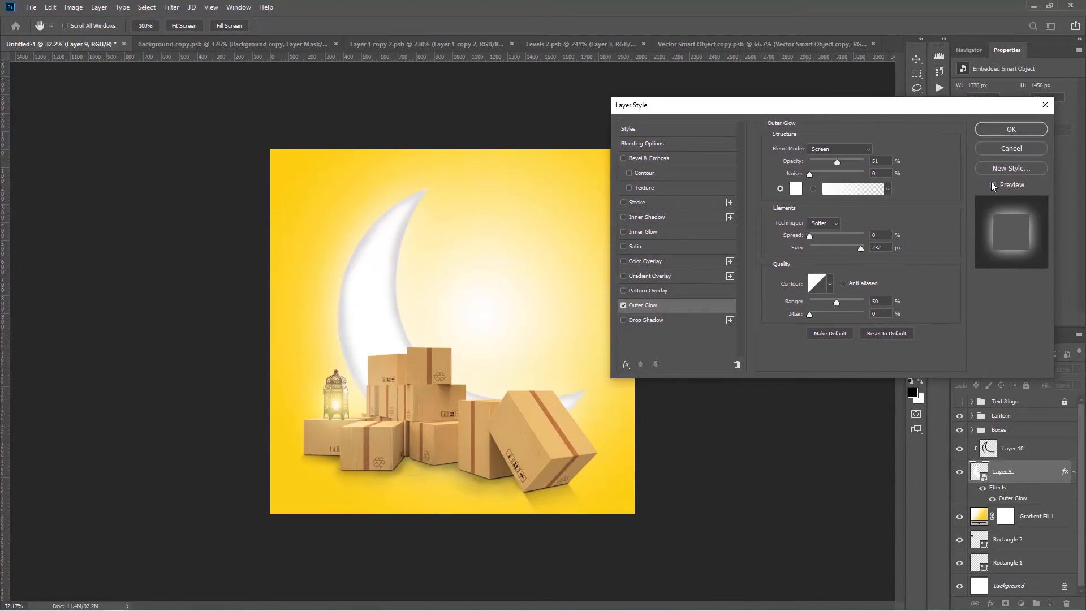
Step: Compare the crescent with and without the glow in the preview, and apply the layer style
{"action": "left_click", "coordinate": [991, 183]}
{"action": "left_click", "coordinate": [992, 183]}
{"action": "left_click", "coordinate": [991, 185]}
{"action": "left_click", "coordinate": [992, 186]}
{"action": "left_click", "coordinate": [1030, 132]}
Step: Review the crescent's Outer Glow settings without altering them, and examine the whole poster and the crescent's edges
{"action": "scroll", "coordinate": [448, 352], "scroll_direction": "up", "scroll_amount": 6}
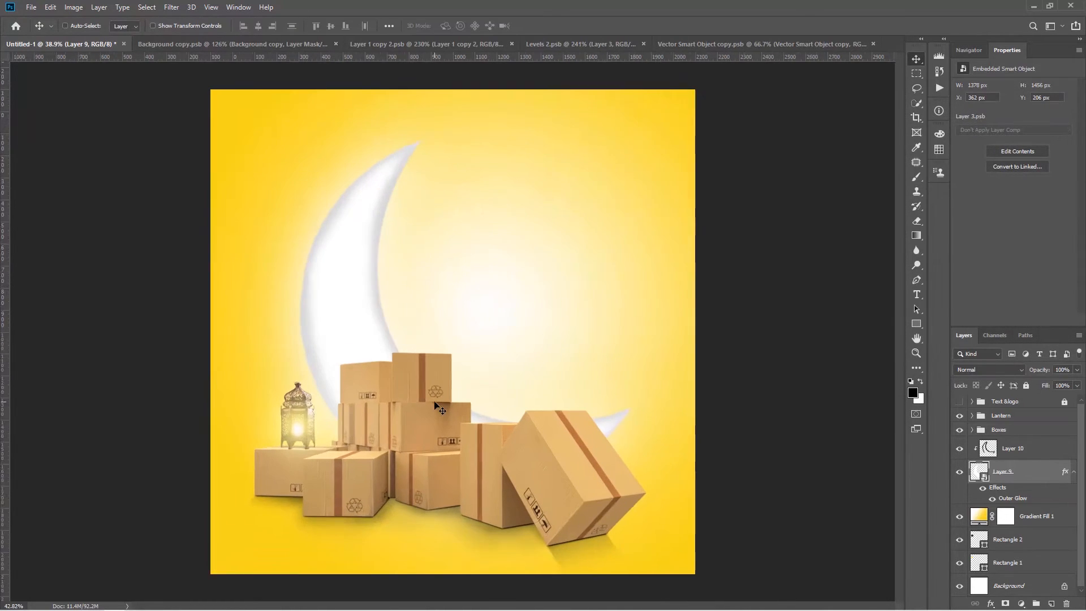
{"action": "scroll", "coordinate": [441, 408], "scroll_direction": "up", "scroll_amount": 1}
{"action": "scroll", "coordinate": [407, 455], "scroll_direction": "up", "scroll_amount": 3}
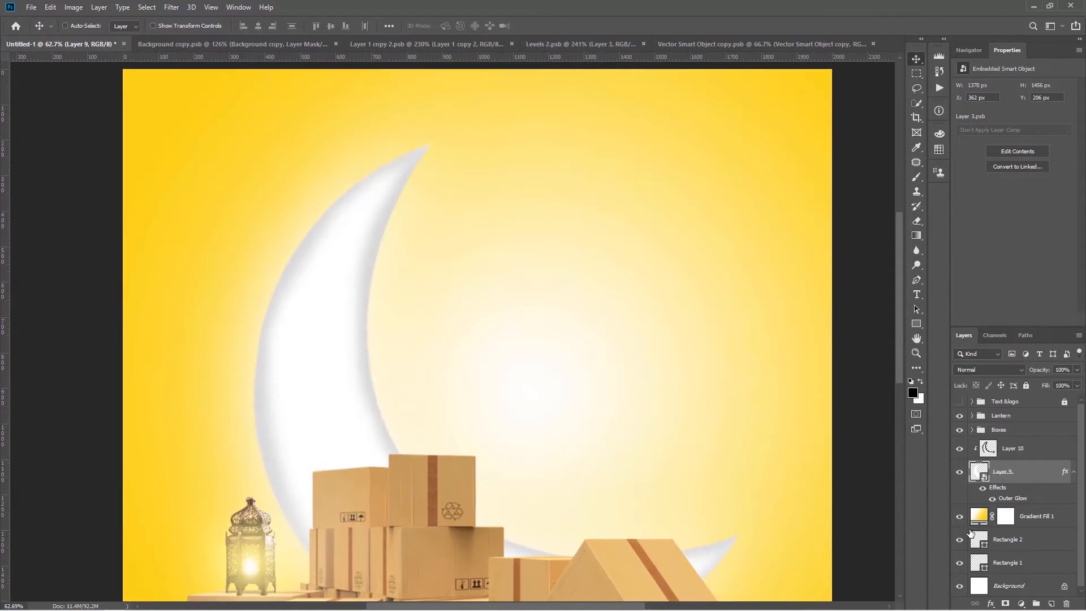
{"action": "double_click", "coordinate": [1012, 499]}
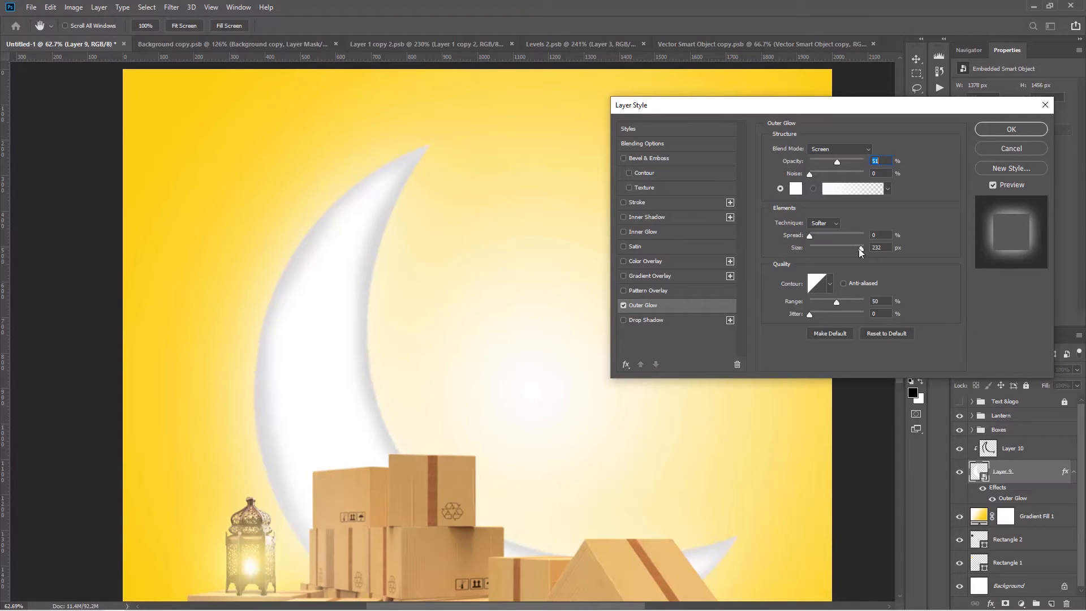
{"action": "left_click", "coordinate": [1011, 129]}
{"action": "scroll", "coordinate": [492, 400], "scroll_direction": "down", "scroll_amount": 3}
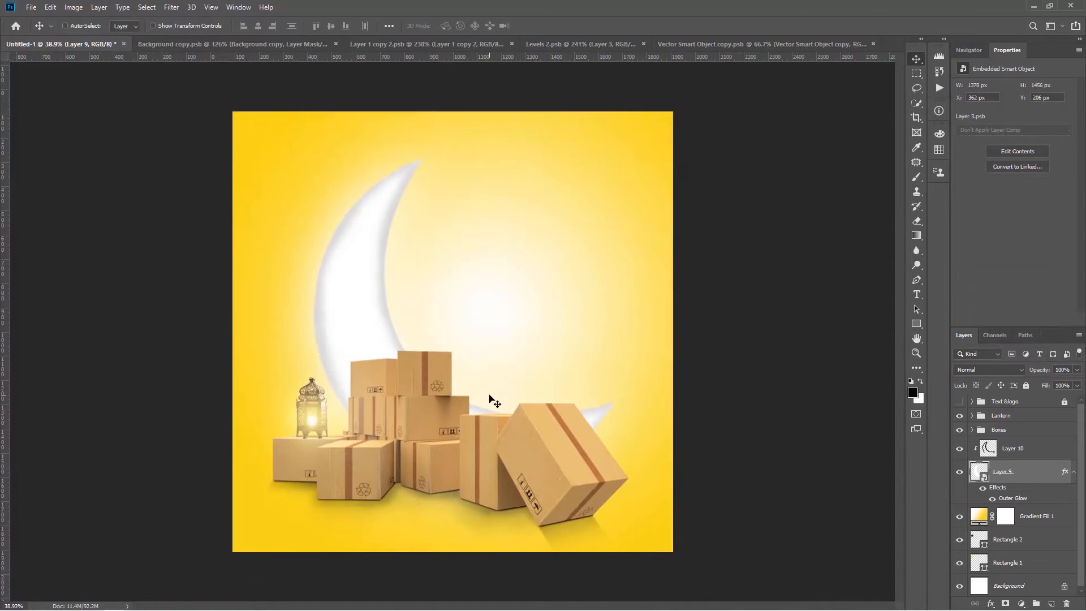
{"action": "scroll", "coordinate": [545, 322], "scroll_direction": "up", "scroll_amount": 2}
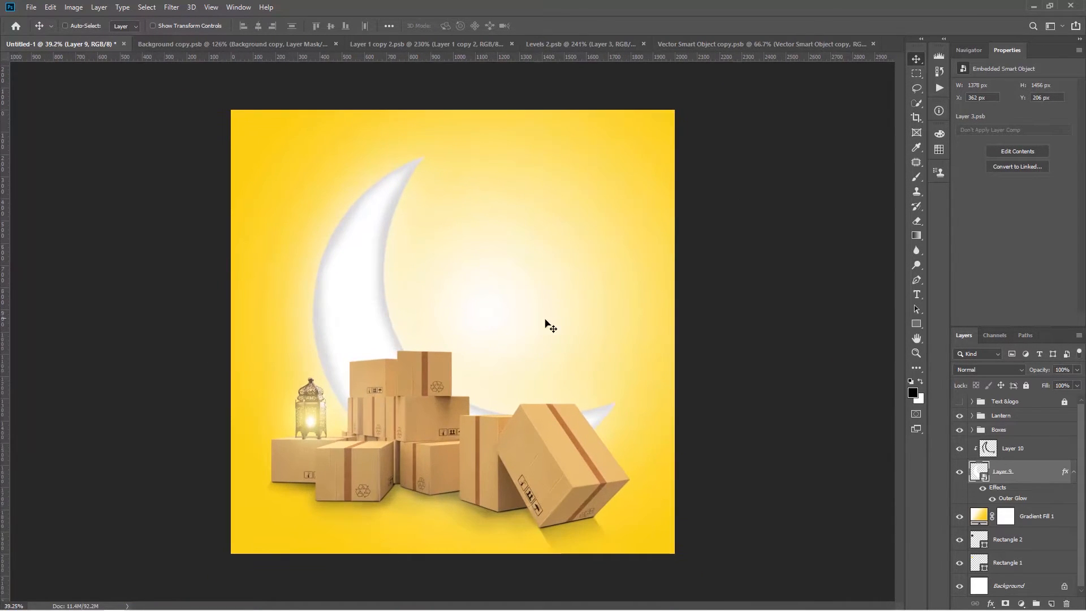
{"action": "scroll", "coordinate": [557, 331], "scroll_direction": "down", "scroll_amount": 1}
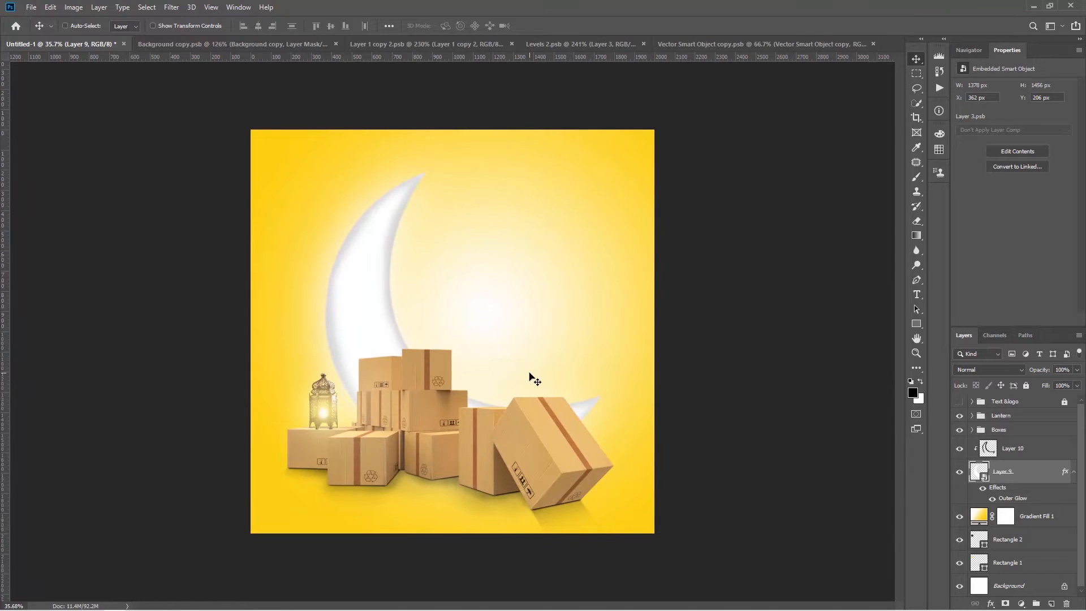
{"action": "key", "text": "ctrl"}
{"action": "scroll", "coordinate": [403, 433], "scroll_direction": "up", "scroll_amount": 2}
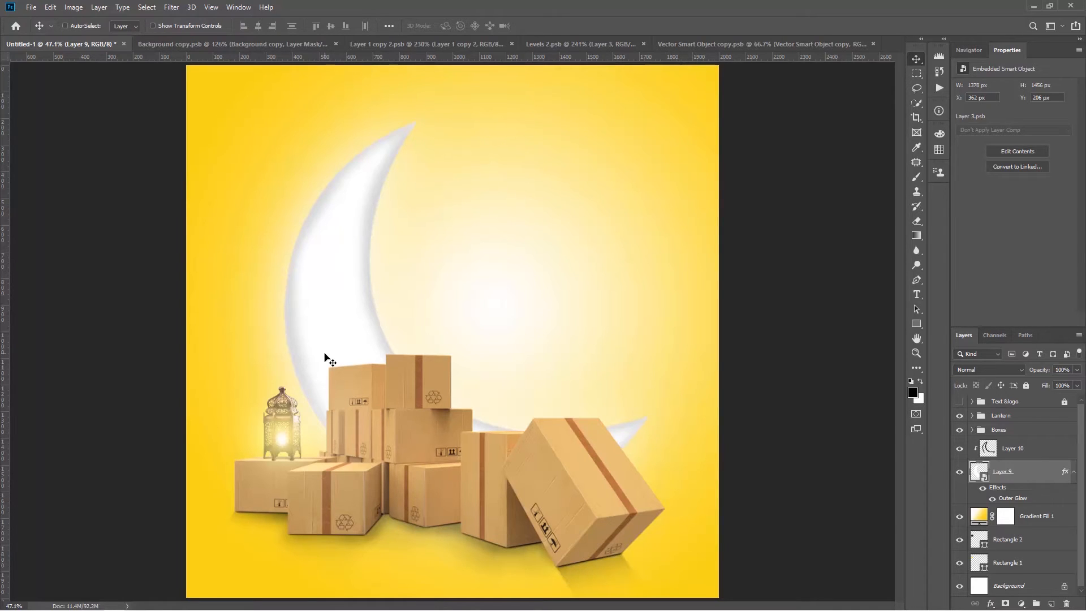
Step: Select the lantern's smart object layer and toggle its visibility off and on to check what it contains
{"action": "left_click", "coordinate": [368, 413]}
{"action": "scroll", "coordinate": [1015, 552], "scroll_direction": "down", "scroll_amount": 1}
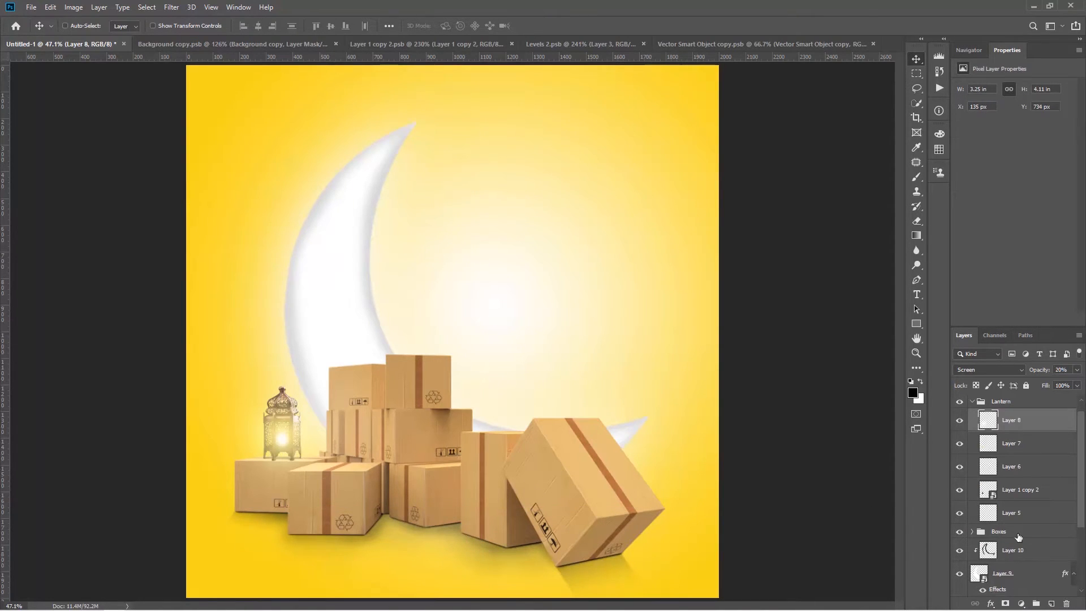
{"action": "left_click", "coordinate": [1034, 493]}
{"action": "left_click", "coordinate": [960, 491]}
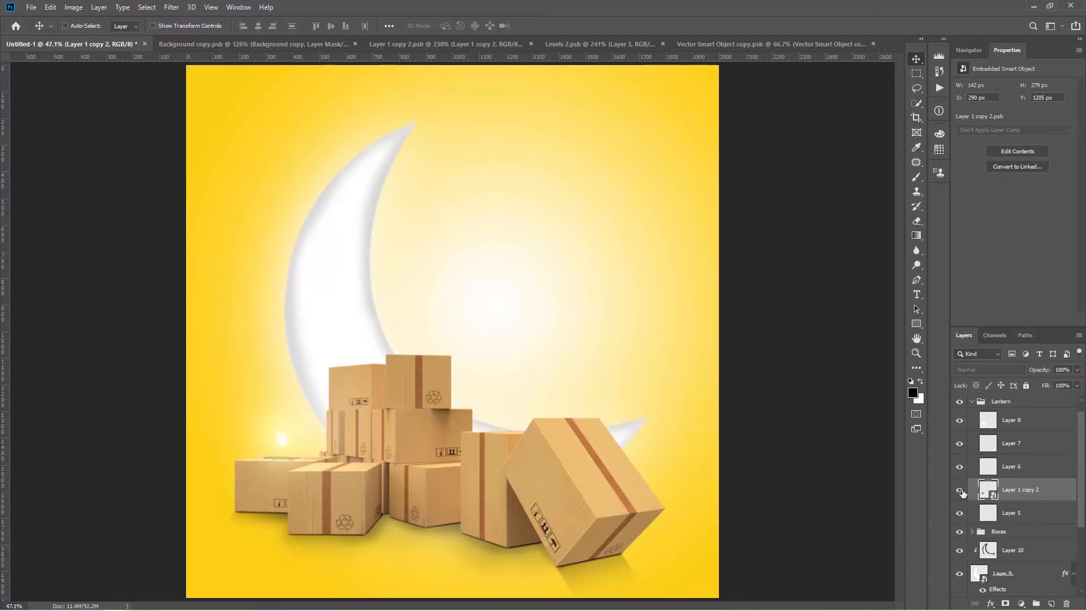
{"action": "left_click", "coordinate": [960, 490]}
Step: Add a Color Balance adjustment clipped to the boxes layer, with the midtones' Yellow–Blue value at -60
{"action": "left_click", "coordinate": [613, 498], "text": "ctrl"}
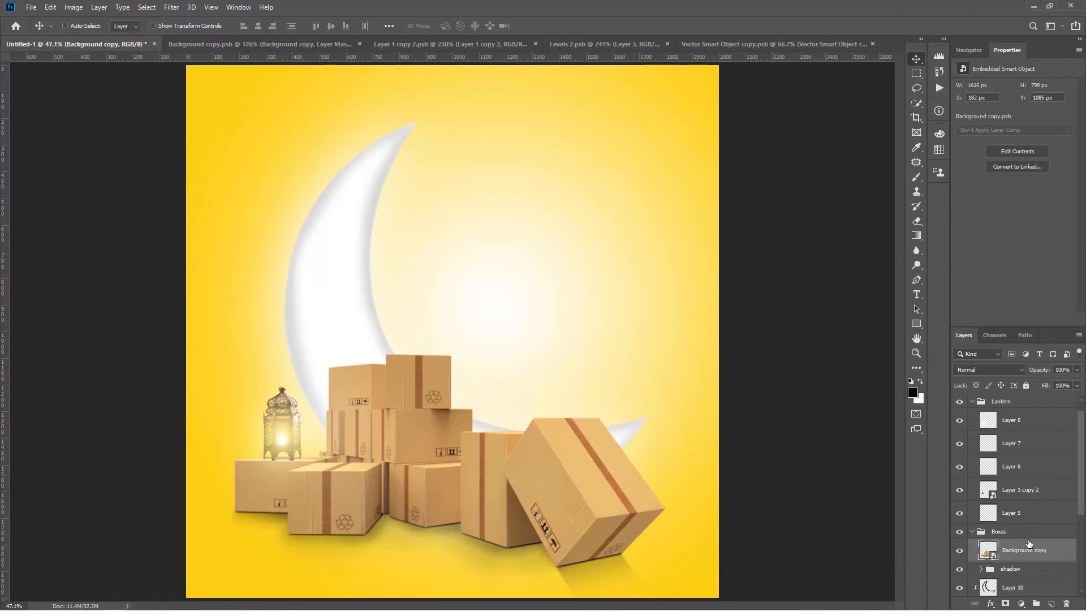
{"action": "left_click", "coordinate": [1021, 604]}
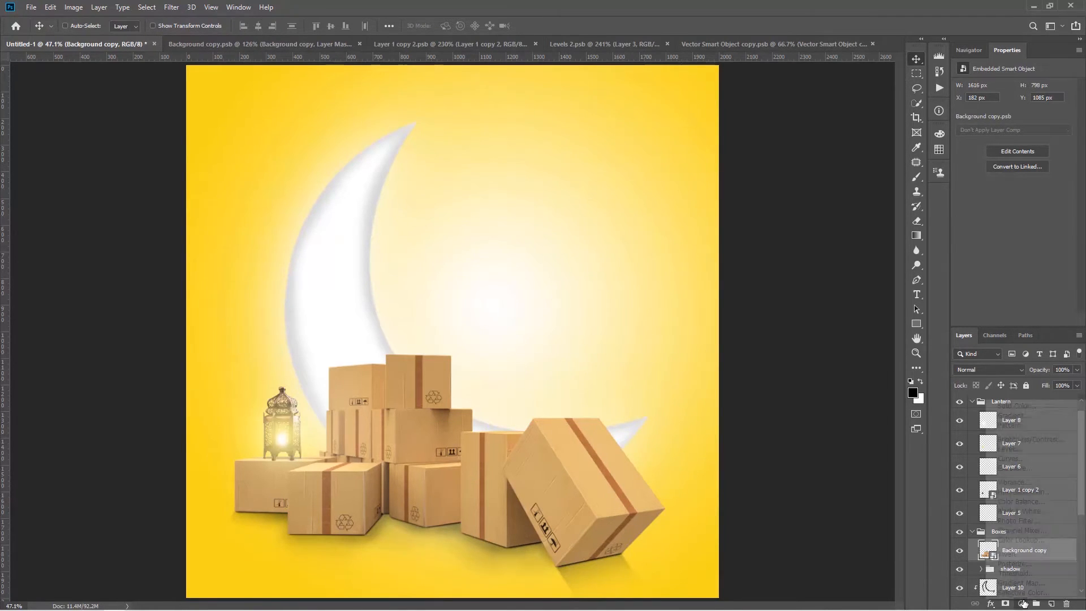
{"action": "left_click", "coordinate": [1017, 502]}
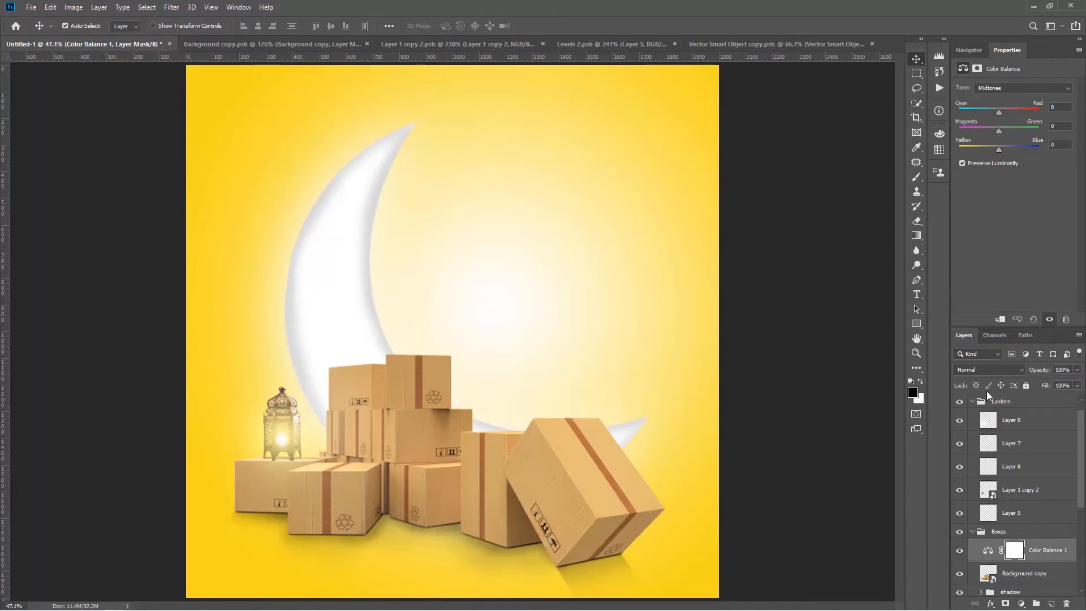
{"action": "key", "text": "ctrl+alt+g"}
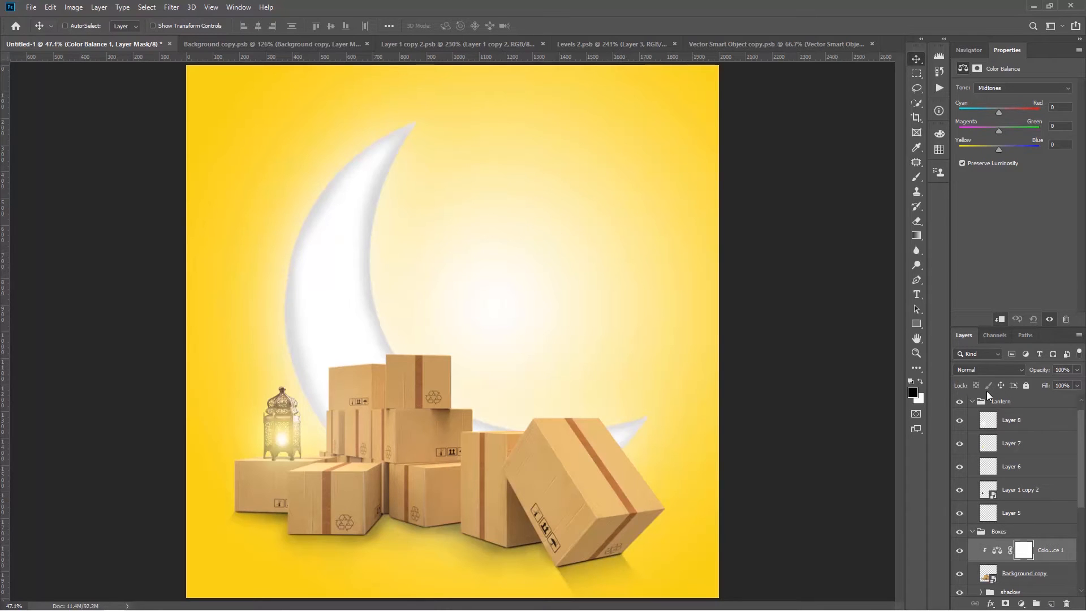
{"action": "left_click_drag", "start_coordinate": [999, 150], "coordinate": [989, 149]}
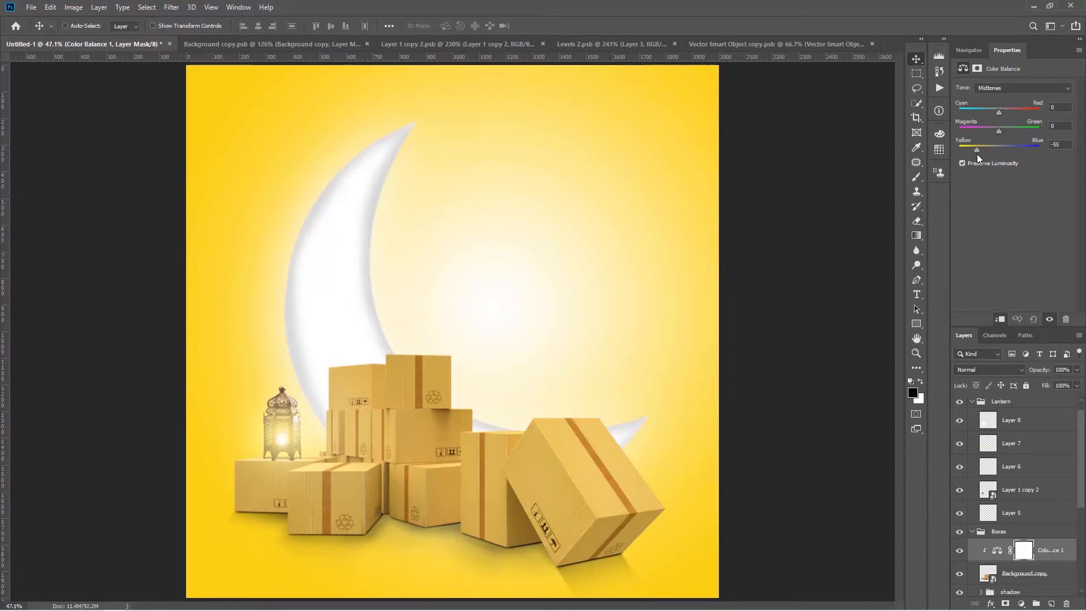
{"action": "left_click_drag", "start_coordinate": [975, 155], "coordinate": [973, 155]}
Step: Add a Levels adjustment clipped to the boxes layer, with the midtone input level at 1.05
{"action": "left_click", "coordinate": [1021, 604]}
{"action": "left_click", "coordinate": [1004, 453]}
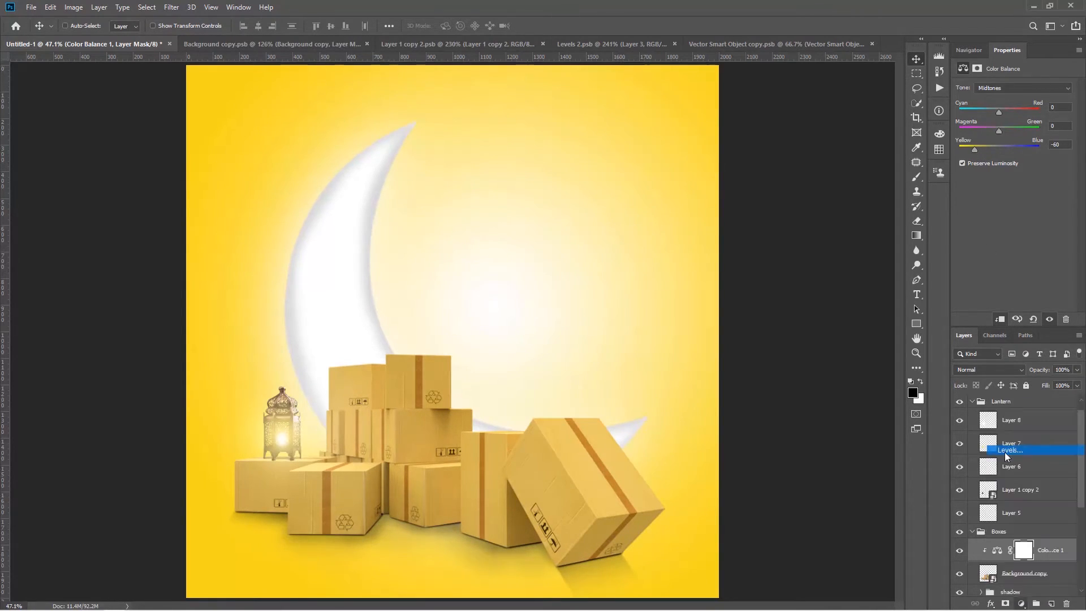
{"action": "key", "text": "ctrl+alt+g"}
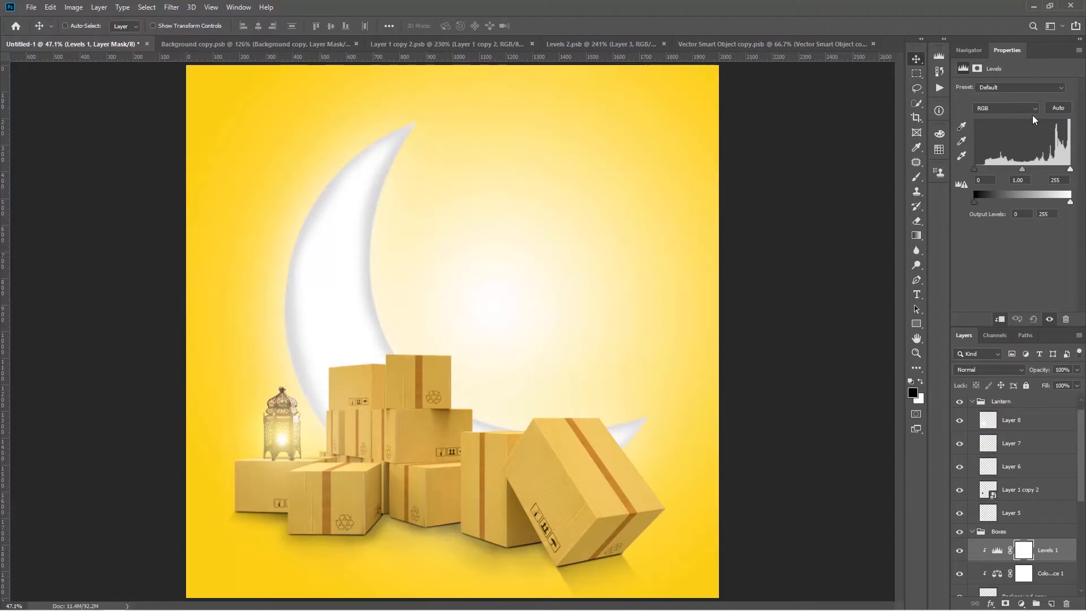
{"action": "left_click_drag", "start_coordinate": [1024, 170], "coordinate": [1021, 168]}
{"action": "scroll", "coordinate": [693, 379], "scroll_direction": "down", "scroll_amount": 4}
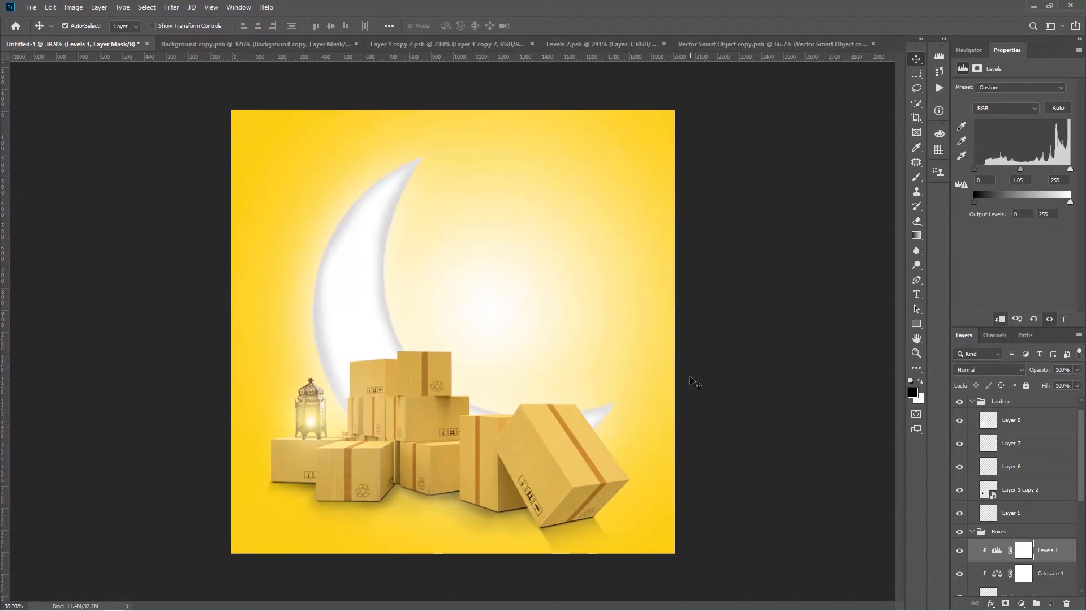
{"action": "key", "text": "ctrl+0"}
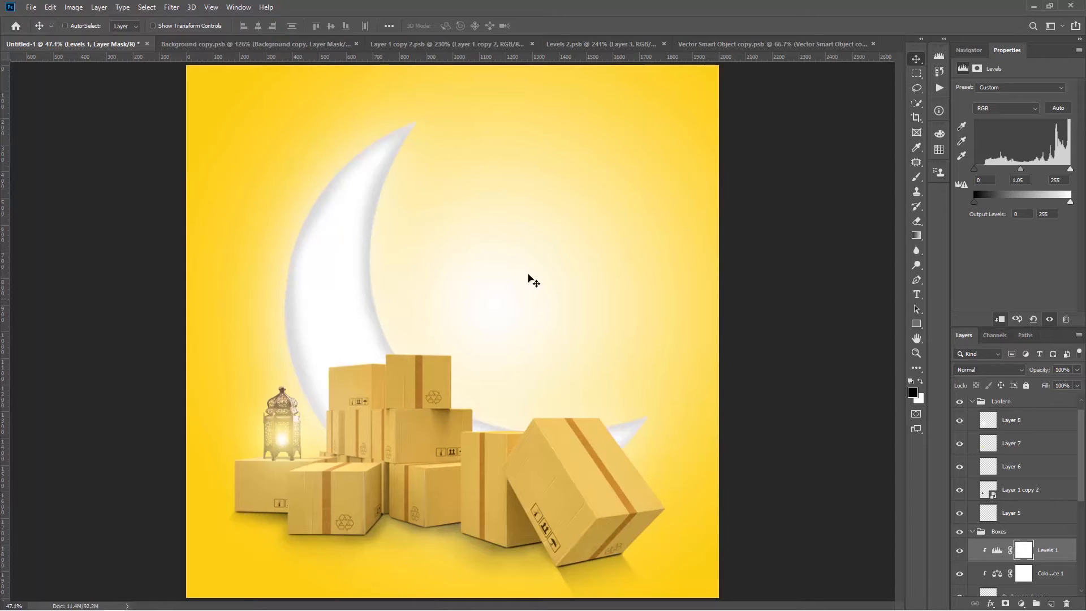
Step: Copy the star pattern from the Vector Smart Object copy document into the poster, directly above the gradient fill
{"action": "left_click", "coordinate": [238, 117], "text": "ctrl"}
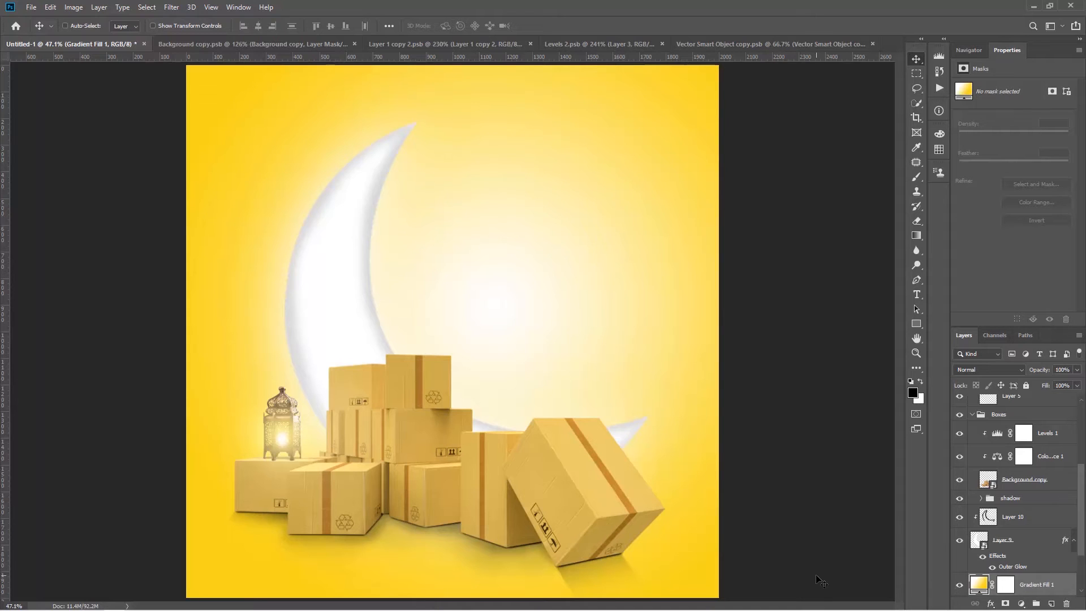
{"action": "scroll", "coordinate": [490, 272], "scroll_direction": "down", "scroll_amount": 1}
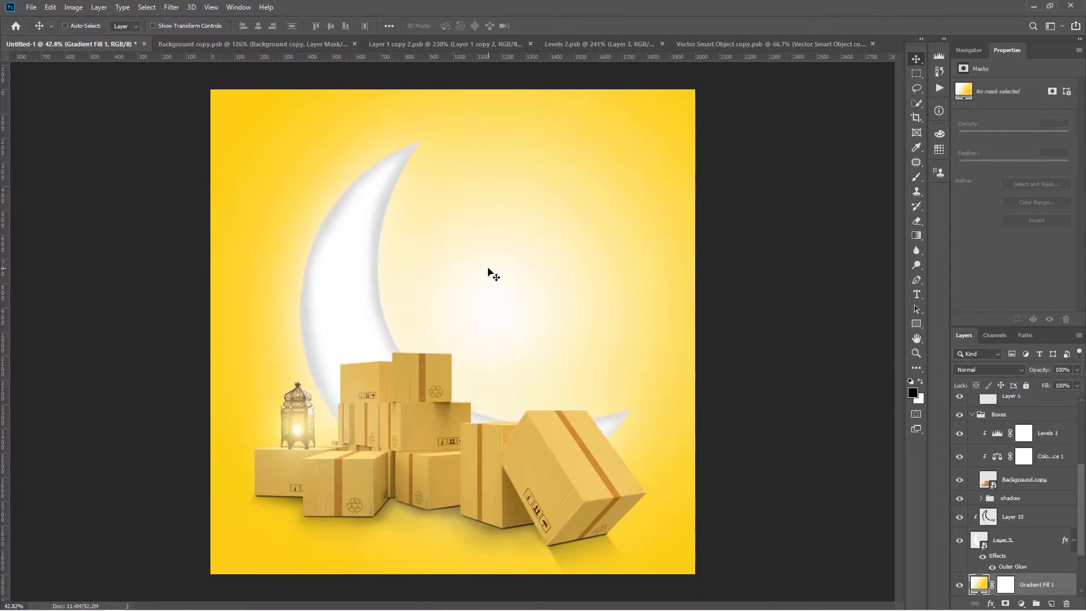
{"action": "left_click", "coordinate": [714, 44]}
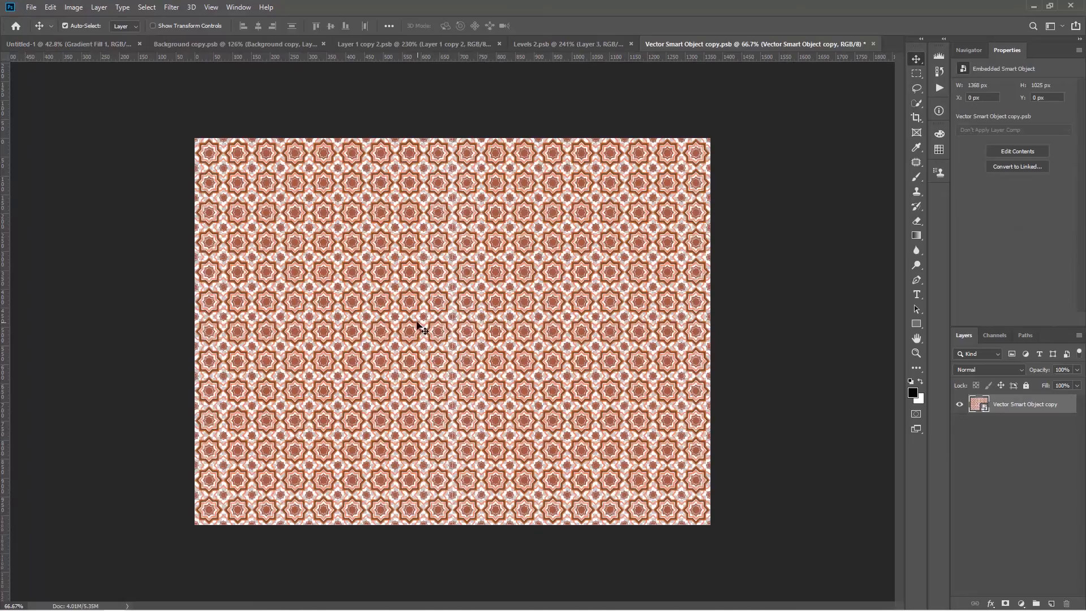
{"action": "mouse_move", "coordinate": [420, 326]}
{"action": "left_mouse_down"}
{"action": "mouse_move", "coordinate": [591, 311]}
{"action": "mouse_move", "coordinate": [365, 271]}
{"action": "mouse_move", "coordinate": [394, 291]}
{"action": "mouse_move", "coordinate": [412, 328]}
{"action": "mouse_move", "coordinate": [422, 322]}
{"action": "mouse_move", "coordinate": [415, 308]}
{"action": "left_mouse_up"}
{"action": "scroll", "coordinate": [418, 281], "scroll_direction": "up", "scroll_amount": 6}
{"action": "left_click_drag", "start_coordinate": [430, 201], "coordinate": [525, 410]}
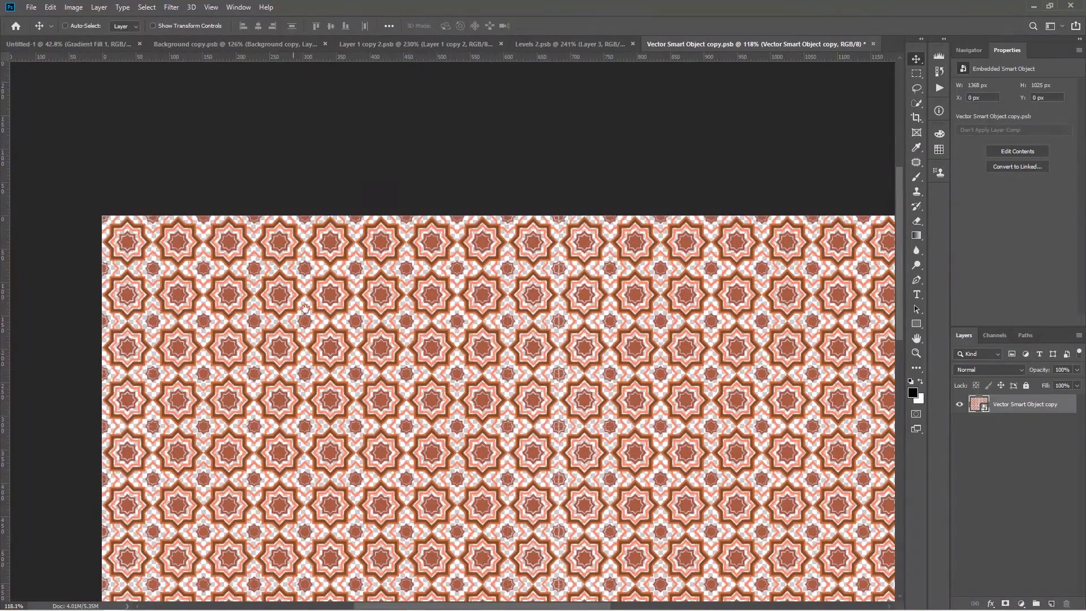
{"action": "left_click_drag", "start_coordinate": [511, 365], "coordinate": [375, 320]}
{"action": "left_click_drag", "start_coordinate": [665, 305], "coordinate": [616, 311]}
{"action": "scroll", "coordinate": [604, 328], "scroll_direction": "down", "scroll_amount": 2}
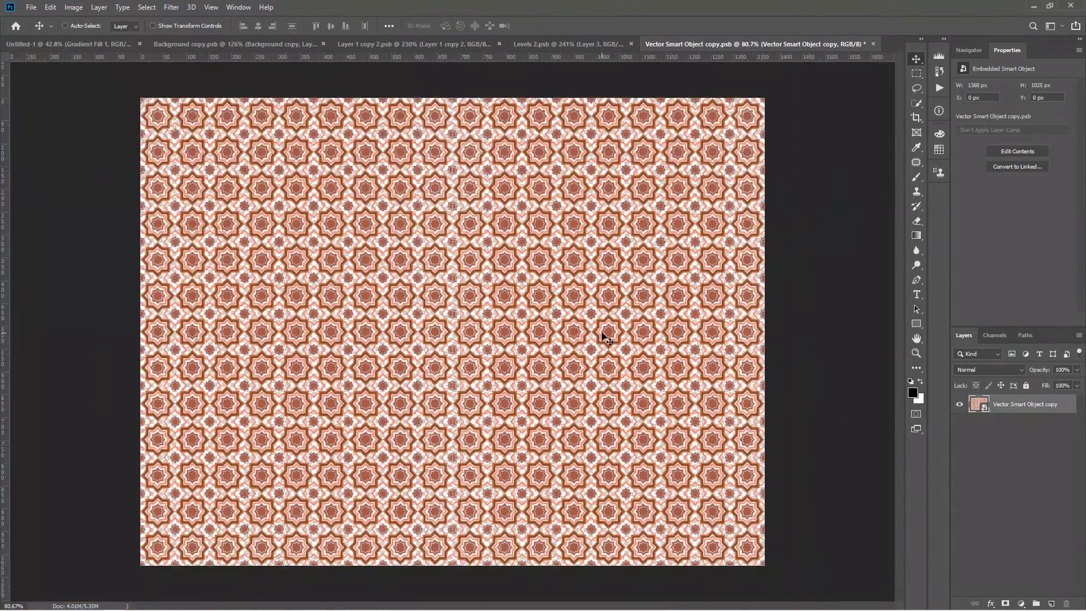
{"action": "scroll", "coordinate": [504, 286], "scroll_direction": "up", "scroll_amount": 1}
{"action": "scroll", "coordinate": [496, 281], "scroll_direction": "down", "scroll_amount": 1}
{"action": "left_click_drag", "start_coordinate": [498, 283], "coordinate": [543, 299]}
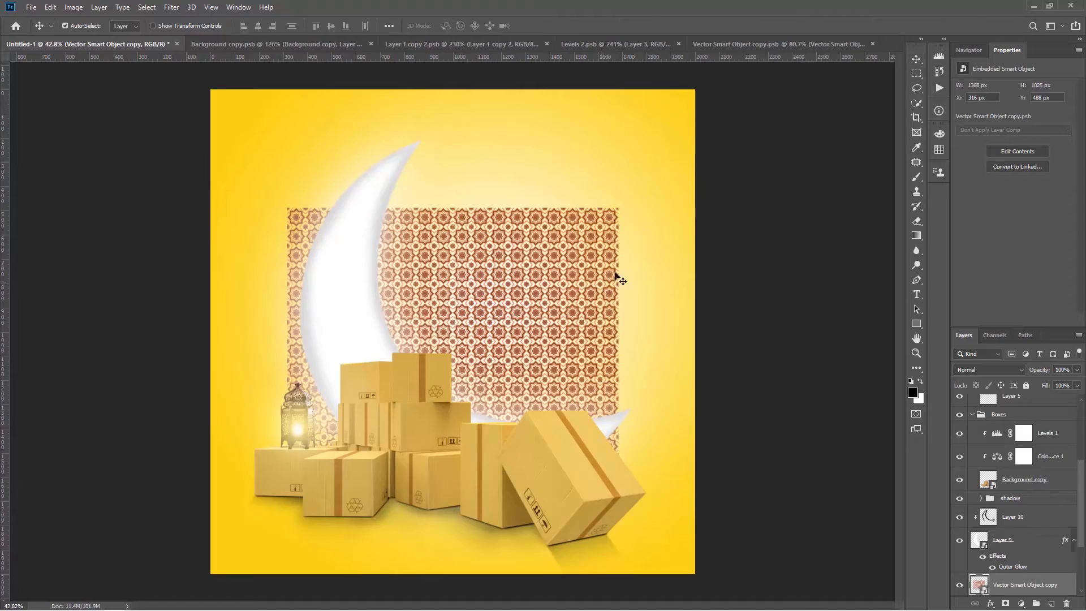
Step: Enlarge the star pattern to about 2146 by 1608 px, spanning the poster's width and aligned with its upper edge
{"action": "key", "text": "ctrl+t"}
{"action": "left_click_drag", "start_coordinate": [620, 209], "coordinate": [696, 161]}
{"action": "left_click_drag", "start_coordinate": [626, 285], "coordinate": [622, 229]}
{"action": "key", "text": "Return"}
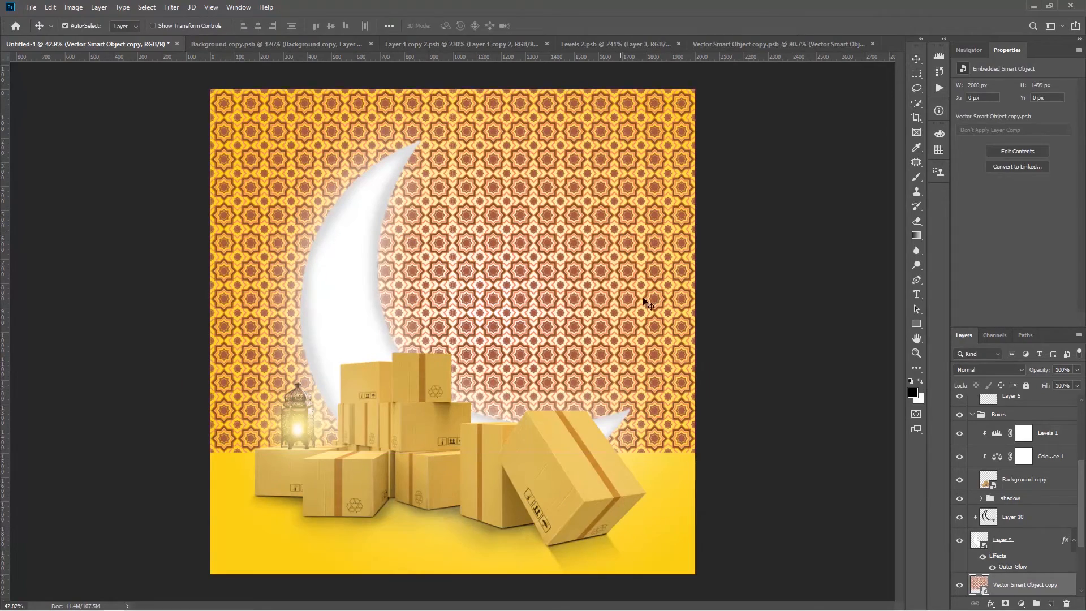
{"action": "key", "text": "ctrl+t"}
{"action": "left_click_drag", "start_coordinate": [700, 457], "coordinate": [712, 473]}
{"action": "left_click_drag", "start_coordinate": [620, 339], "coordinate": [617, 353]}
{"action": "key", "text": "Return"}
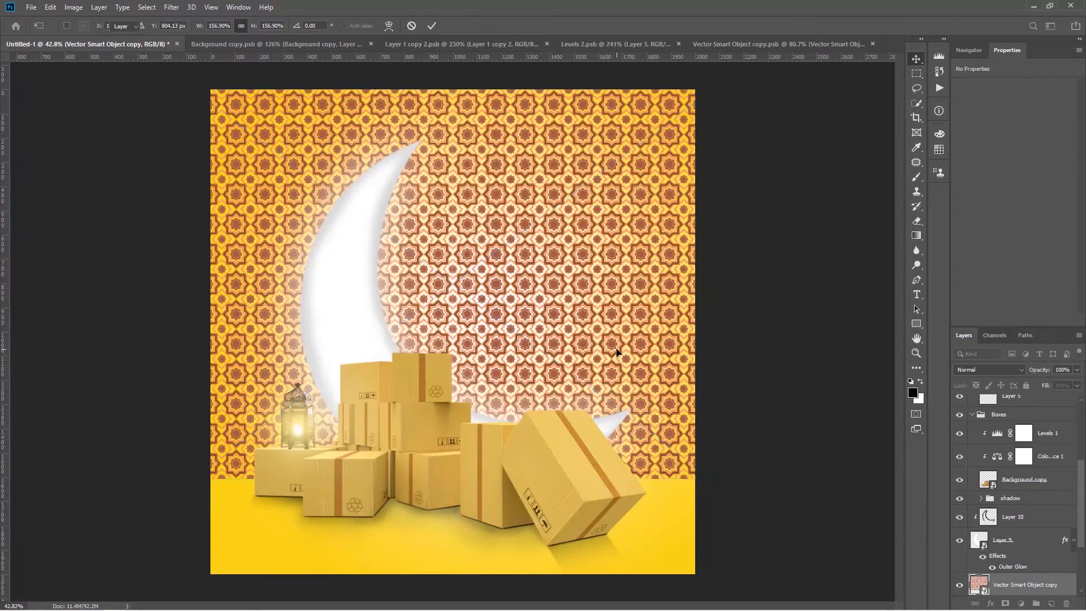
Step: Set the blend mode of the enlarged star pattern layer to Pin Light
{"action": "key", "text": "3"}
{"action": "key", "text": "0"}
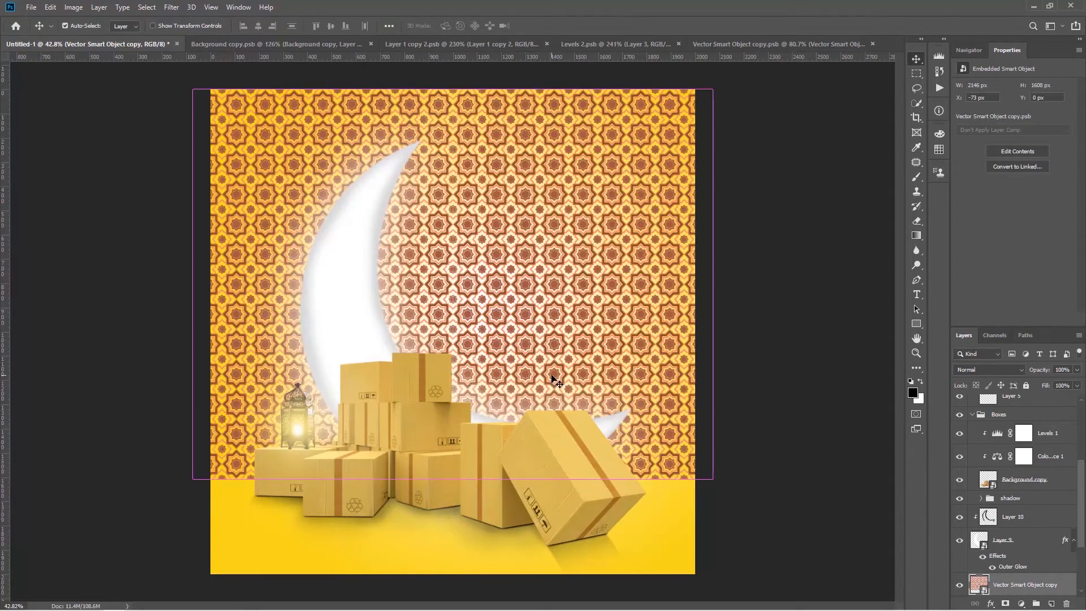
{"action": "scroll", "coordinate": [517, 407], "scroll_direction": "up", "scroll_amount": 4}
{"action": "left_click_drag", "start_coordinate": [518, 464], "coordinate": [537, 279]}
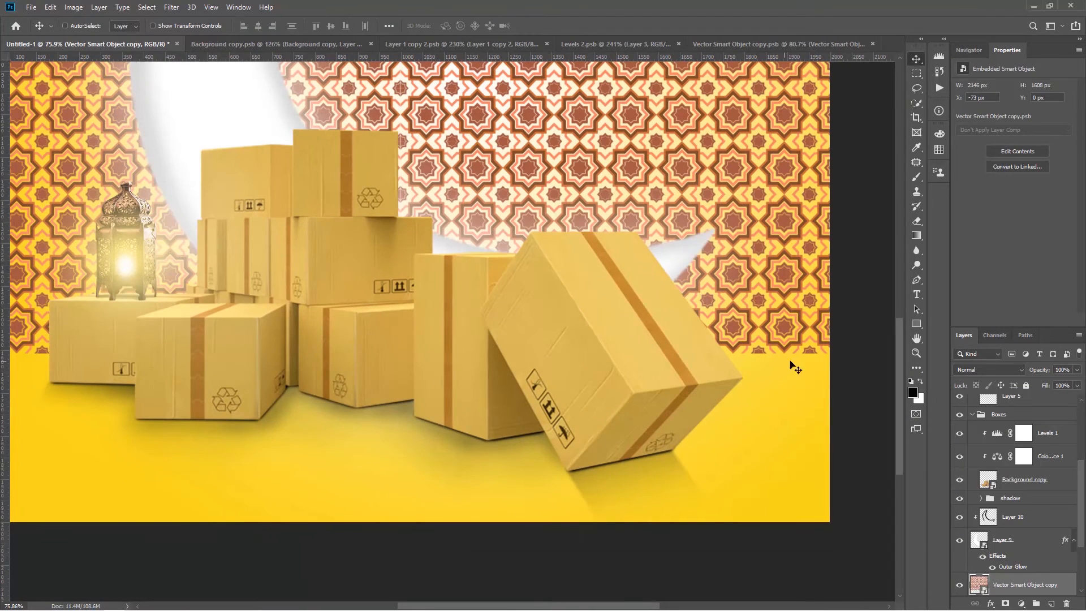
{"action": "scroll", "coordinate": [153, 378], "scroll_direction": "down", "scroll_amount": 3}
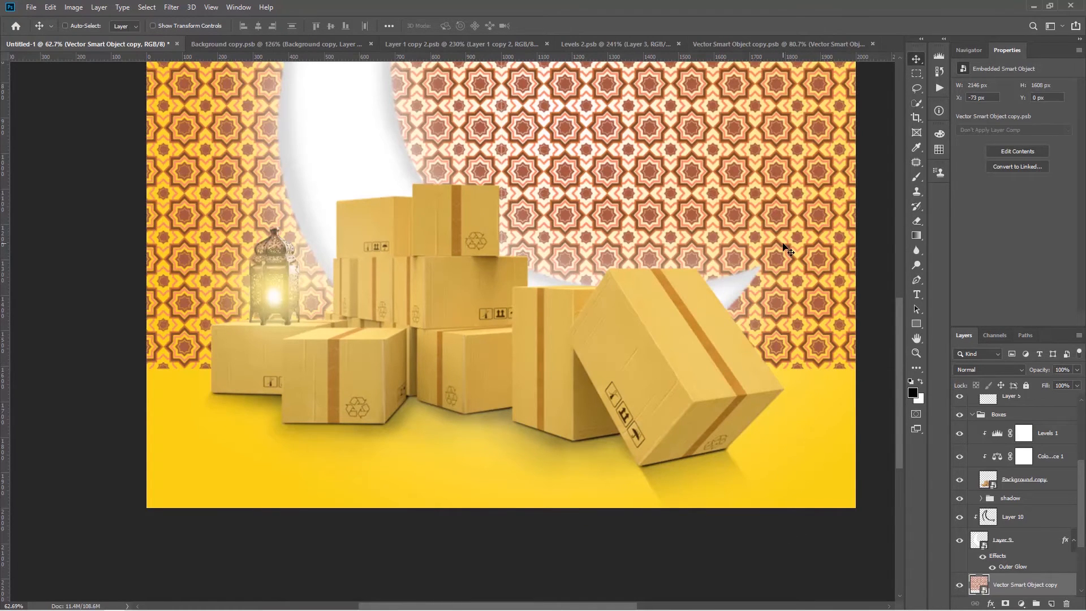
{"action": "key", "text": "ctrl+0"}
{"action": "left_click", "coordinate": [1005, 369]}
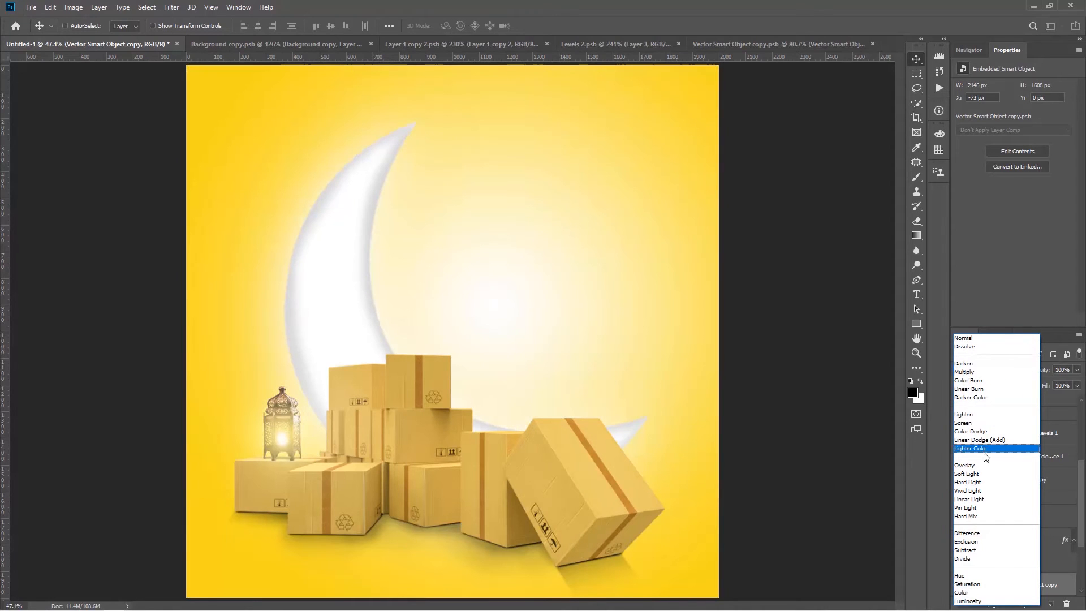
{"action": "left_click", "coordinate": [977, 508]}
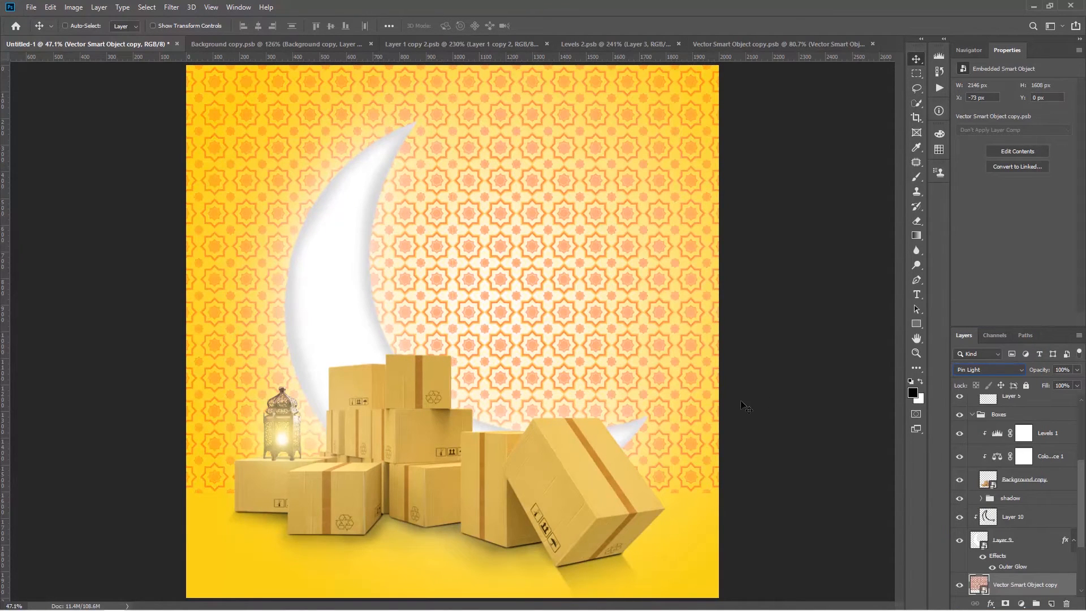
Step: Lower the star pattern layer's opacity to 10%
{"action": "left_click_drag", "start_coordinate": [1041, 372], "coordinate": [1005, 373]}
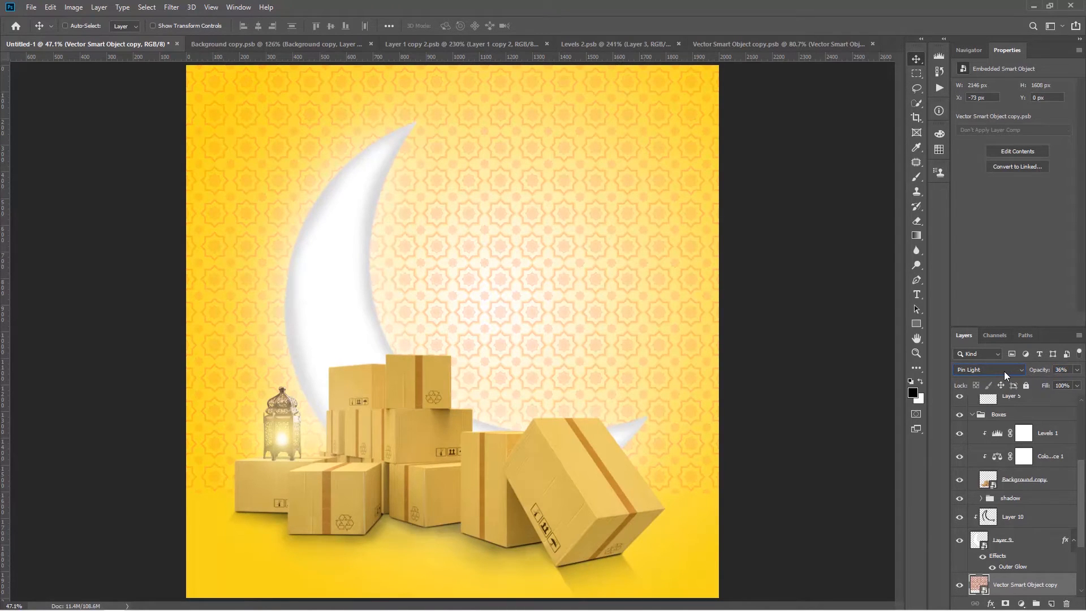
{"action": "key", "text": "1"}
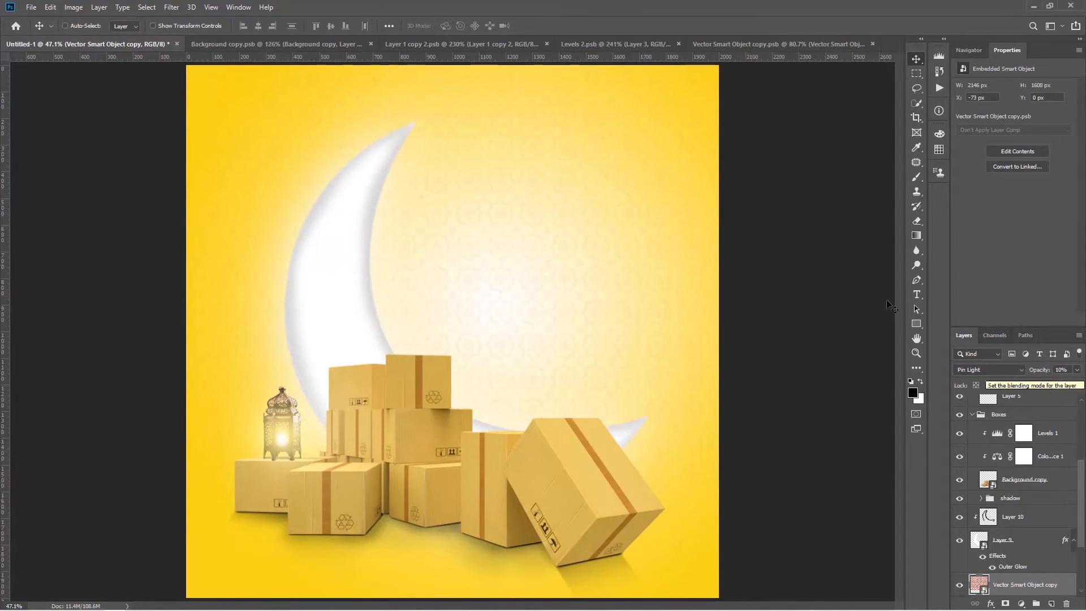
{"action": "scroll", "coordinate": [417, 295], "scroll_direction": "up", "scroll_amount": 1}
{"action": "scroll", "coordinate": [416, 294], "scroll_direction": "down", "scroll_amount": 2}
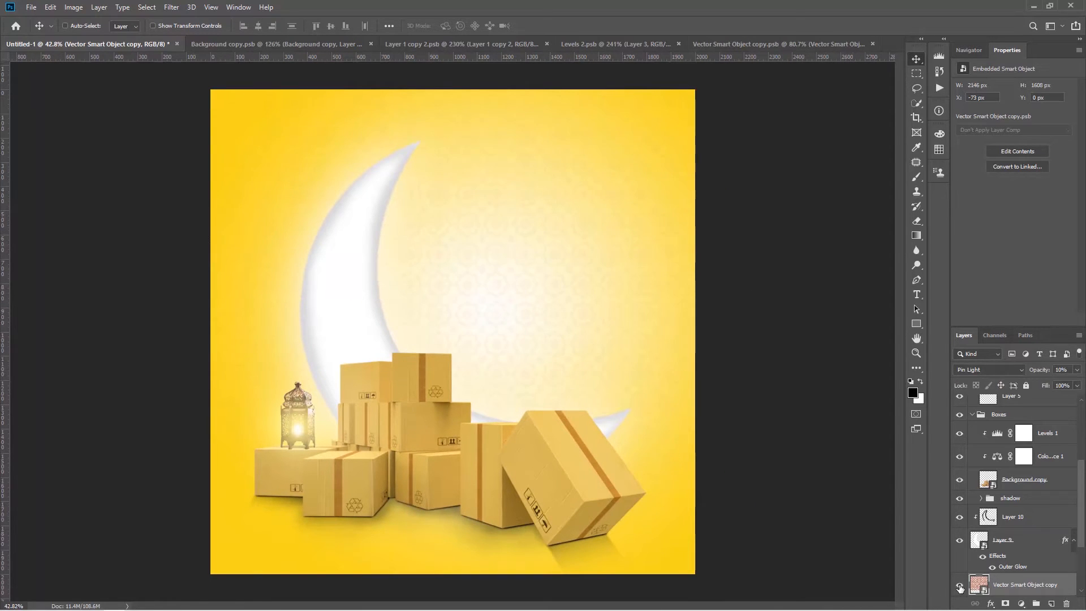
Step: Duplicate the star pattern and place the copy over the floor at Y 1593 px, slightly overlapping the original's lower edge
{"action": "scroll", "coordinate": [431, 319], "scroll_direction": "down", "scroll_amount": 1}
{"action": "left_click_drag", "start_coordinate": [460, 304], "coordinate": [479, 574]}
{"action": "left_click_drag", "start_coordinate": [460, 521], "coordinate": [449, 559]}
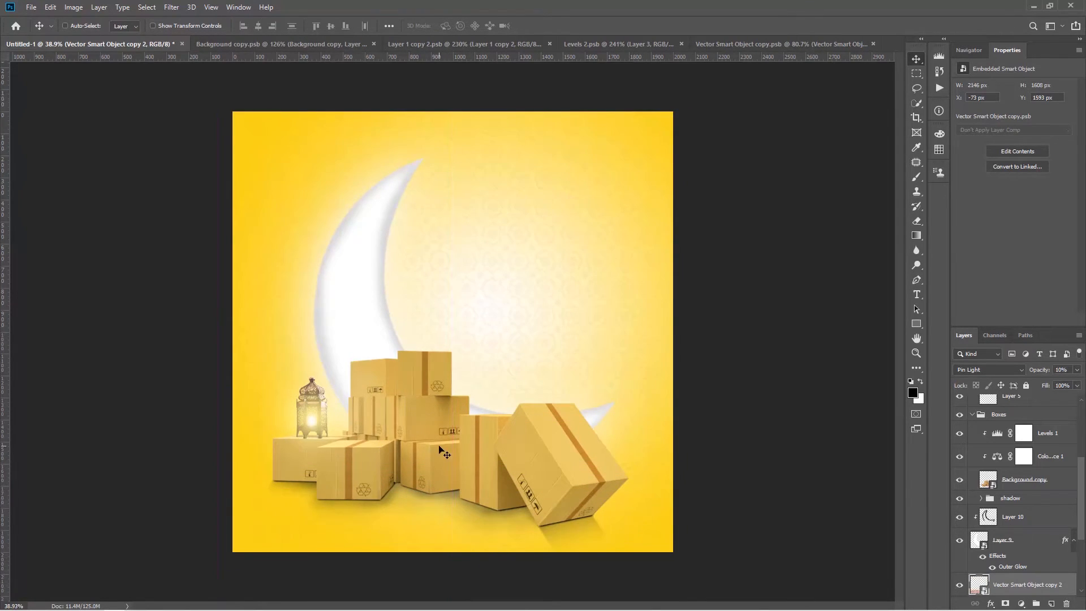
Step: Distort the star pattern copy into a floor perspective with a widened, flattened near edge, about 4180 by 701 px overall
{"action": "scroll", "coordinate": [449, 558], "scroll_direction": "up", "scroll_amount": 5}
{"action": "left_click_drag", "start_coordinate": [423, 459], "coordinate": [399, 211]}
{"action": "key", "text": "ctrl+0"}
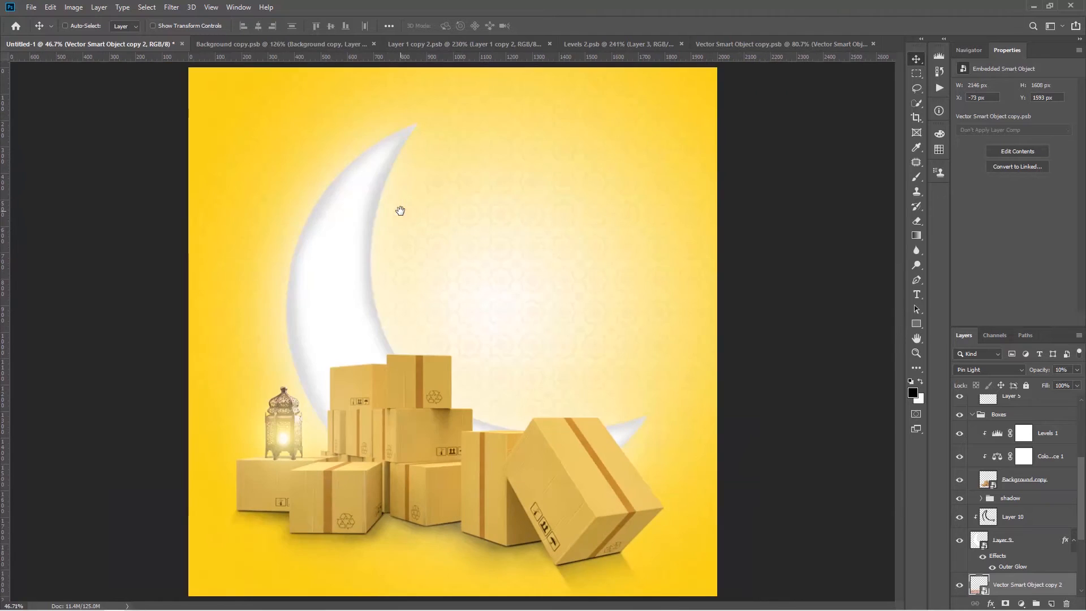
{"action": "scroll", "coordinate": [401, 229], "scroll_direction": "down", "scroll_amount": 4}
{"action": "key", "text": "ctrl+t"}
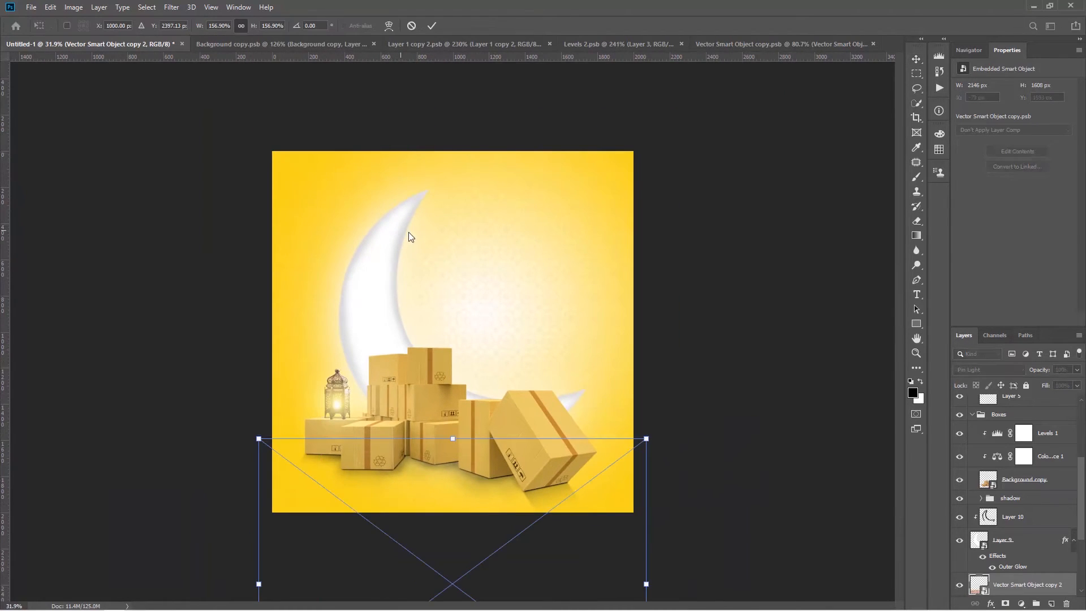
{"action": "scroll", "coordinate": [408, 232], "scroll_direction": "down", "scroll_amount": 3}
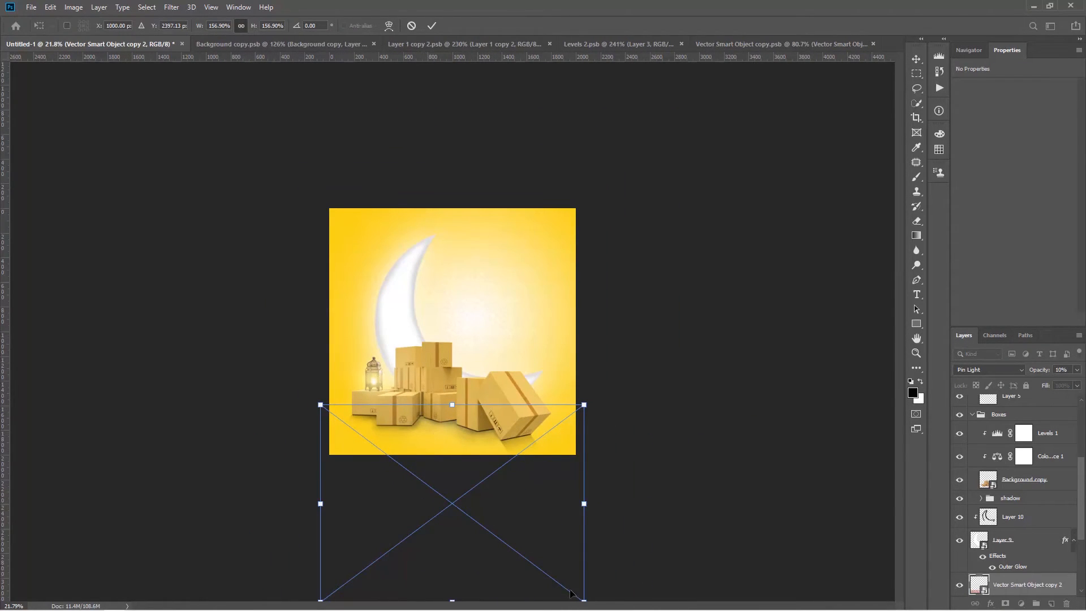
{"action": "scroll", "coordinate": [566, 583], "scroll_direction": "down", "scroll_amount": 1}
{"action": "left_click_drag", "start_coordinate": [573, 579], "coordinate": [691, 543]}
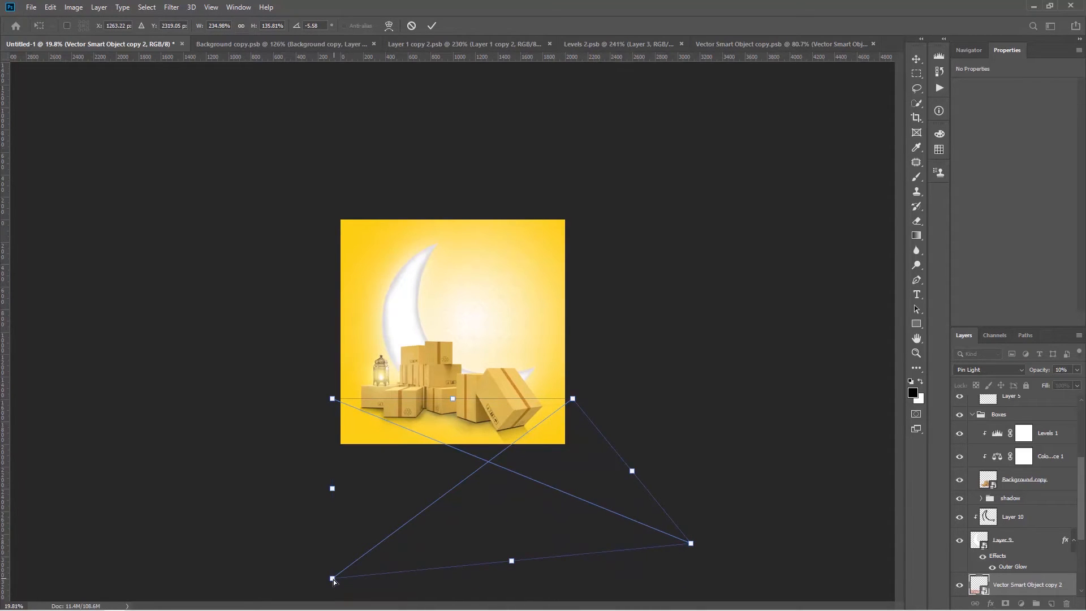
{"action": "left_click_drag", "start_coordinate": [332, 578], "coordinate": [222, 544]}
{"action": "left_click_drag", "start_coordinate": [457, 546], "coordinate": [454, 481]}
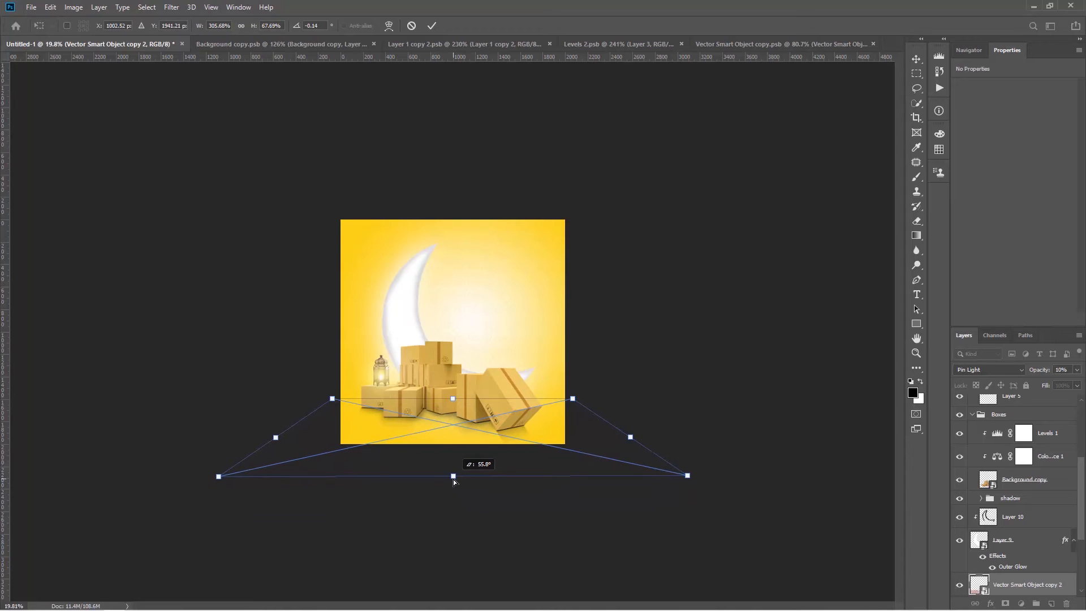
{"action": "scroll", "coordinate": [453, 479], "scroll_direction": "up", "scroll_amount": 12}
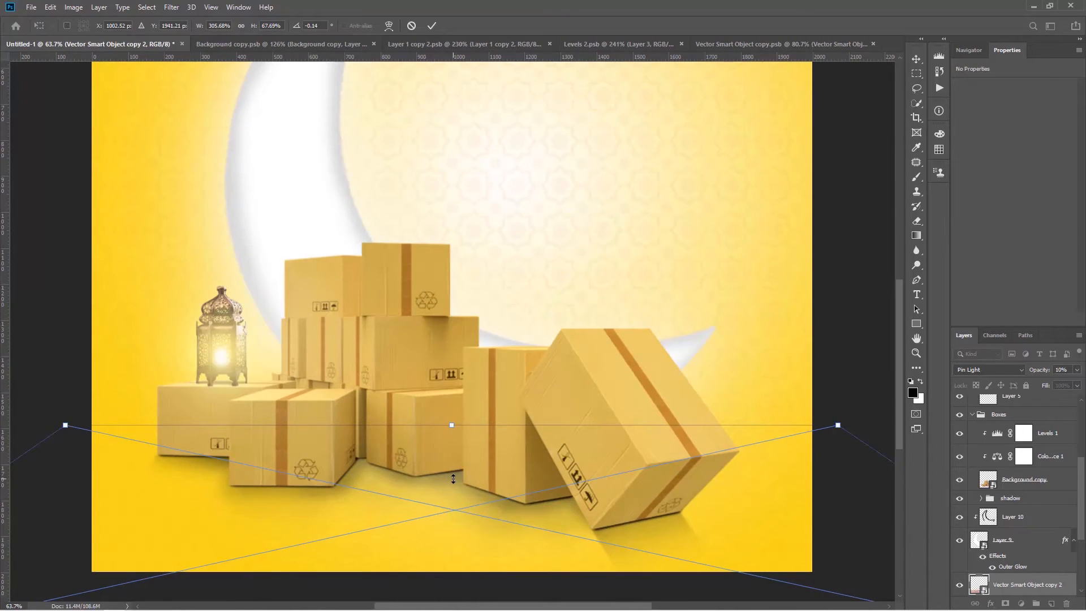
{"action": "key", "text": "Return"}
Step: Raise the floor pattern's opacity to 88% and the wall pattern's to 100% to check how the two patterns meet
{"action": "scroll", "coordinate": [453, 478], "scroll_direction": "down", "scroll_amount": 3}
{"action": "scroll", "coordinate": [218, 478], "scroll_direction": "up", "scroll_amount": 10}
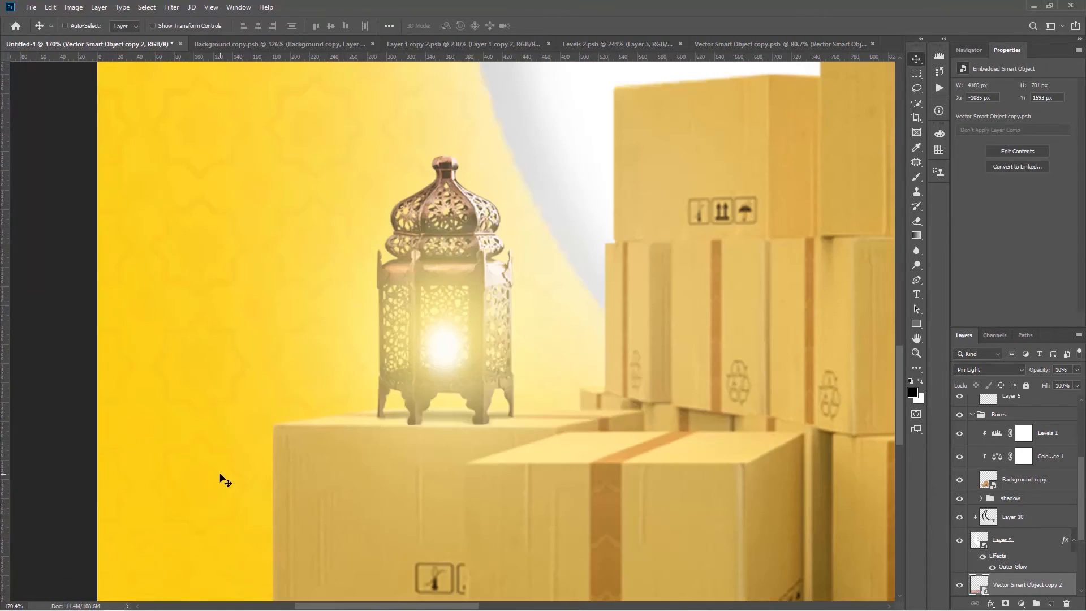
{"action": "left_click_drag", "start_coordinate": [1042, 371], "coordinate": [1077, 371]}
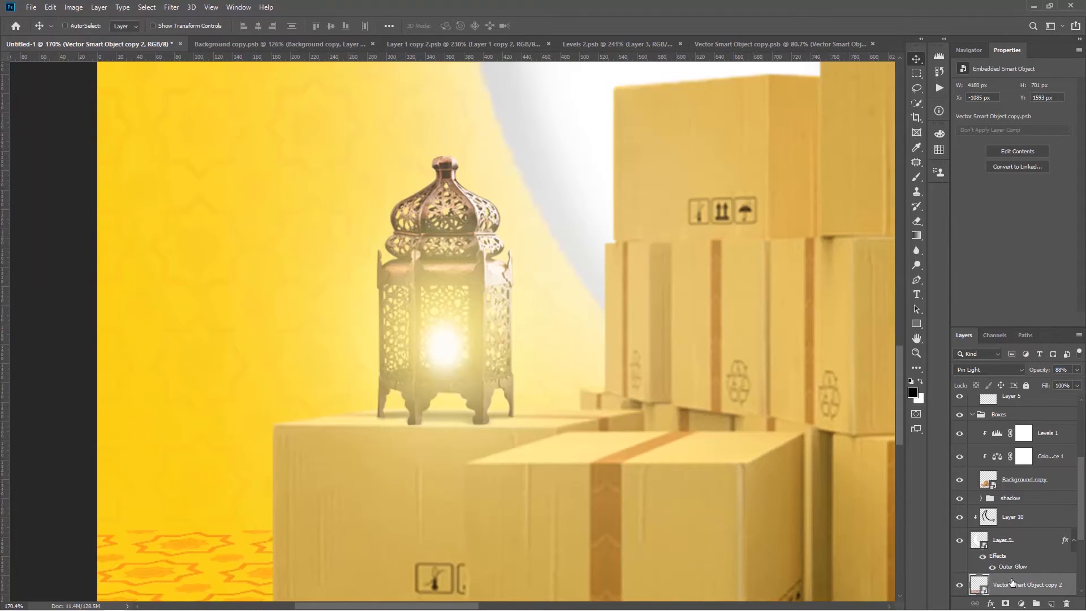
{"action": "scroll", "coordinate": [1001, 560], "scroll_direction": "down", "scroll_amount": 1}
{"action": "left_click", "coordinate": [1004, 581]}
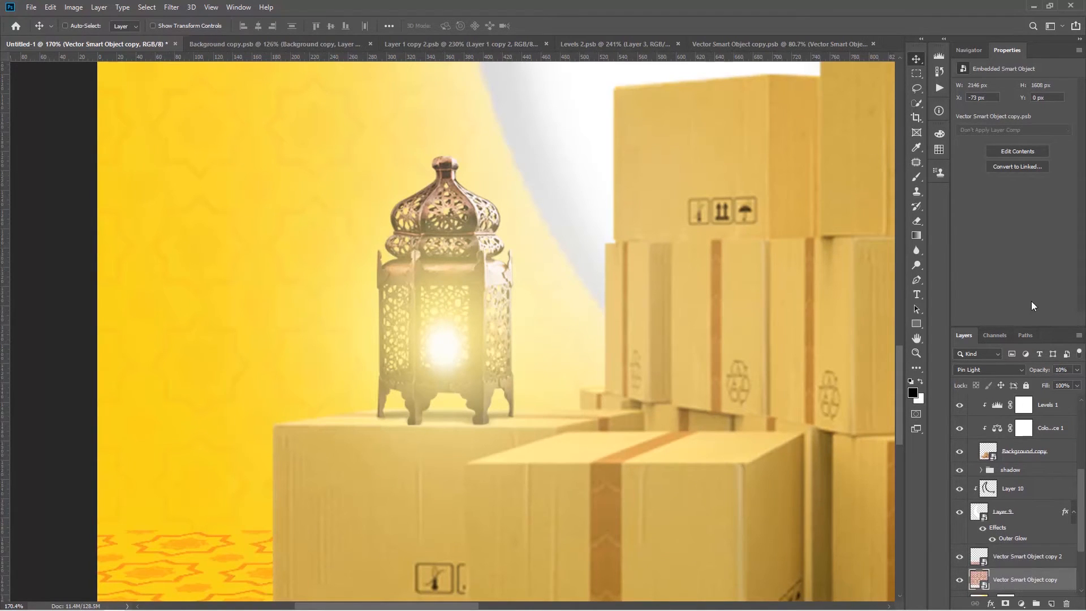
{"action": "left_click_drag", "start_coordinate": [1035, 371], "coordinate": [1069, 371]}
{"action": "scroll", "coordinate": [378, 418], "scroll_direction": "down", "scroll_amount": 2}
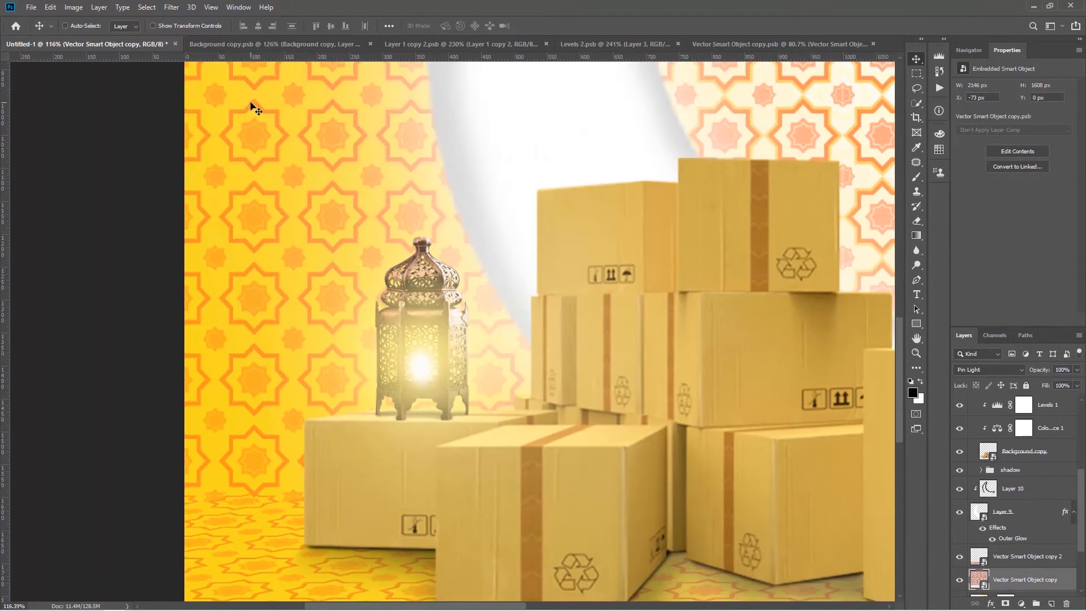
{"action": "scroll", "coordinate": [216, 371], "scroll_direction": "down", "scroll_amount": 3}
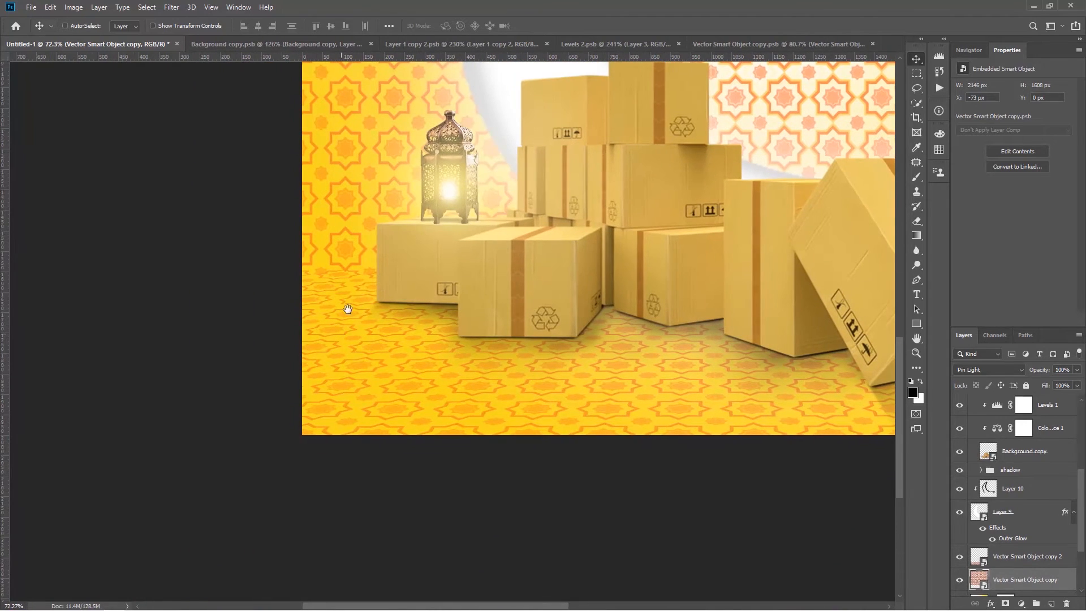
{"action": "scroll", "coordinate": [363, 423], "scroll_direction": "down", "scroll_amount": 2}
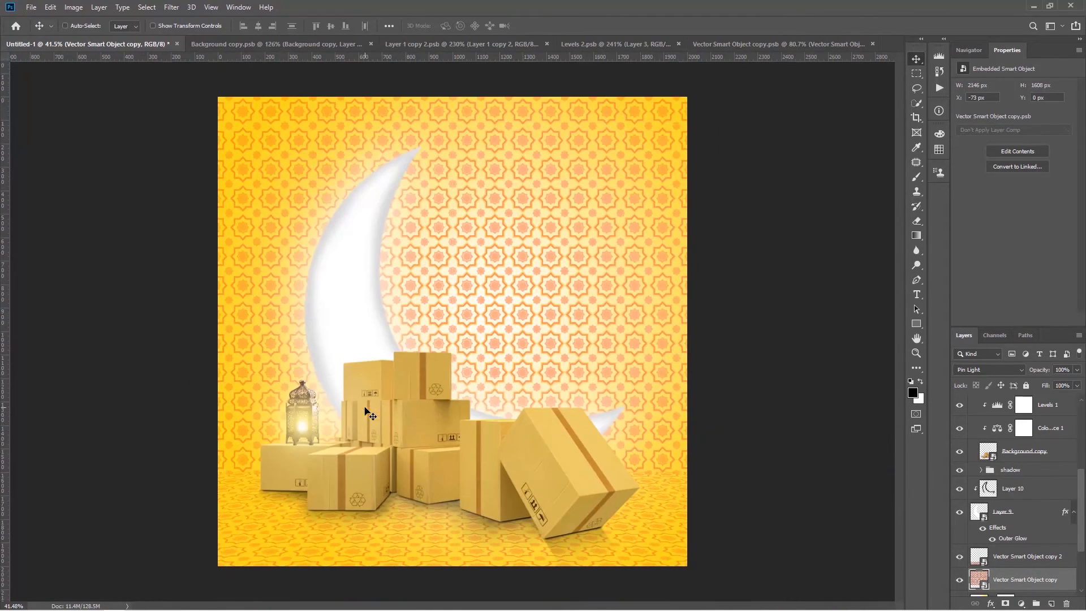
Step: Undo the opacity changes on the wall and floor star patterns
{"action": "key", "text": "ctrl+z"}
{"action": "key", "text": "ctrl+z"}
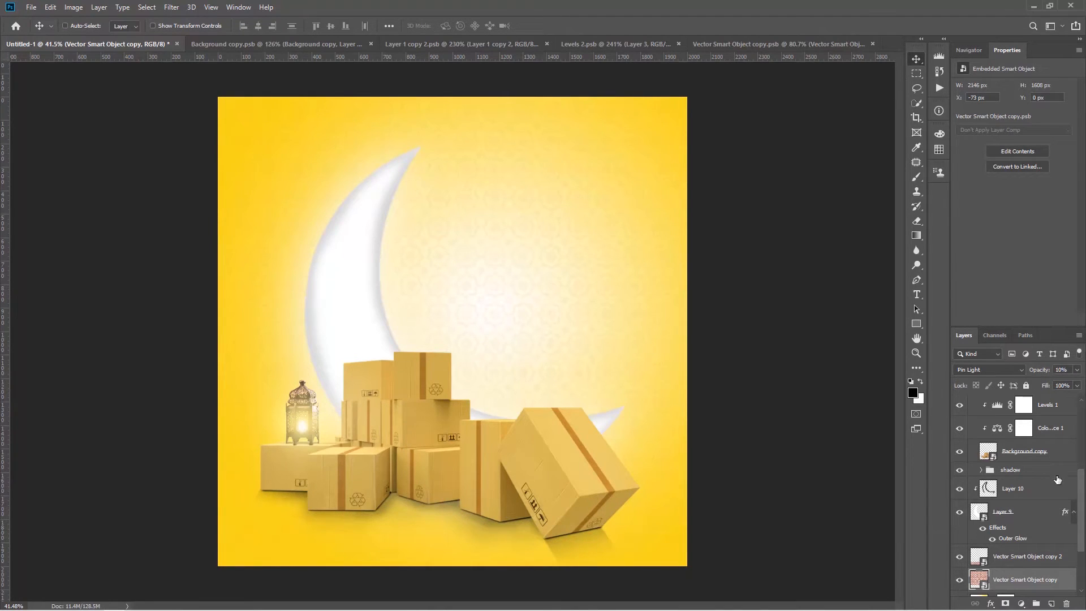
{"action": "mouse_move", "coordinate": [1043, 372]}
{"action": "left_mouse_down"}
{"action": "mouse_move", "coordinate": [1070, 373]}
{"action": "mouse_move", "coordinate": [1041, 373]}
{"action": "left_mouse_up"}
{"action": "key", "text": "ctrl+z"}
Step: Set the opacity of the floor star pattern layer to 20%
{"action": "left_click", "coordinate": [1028, 558]}
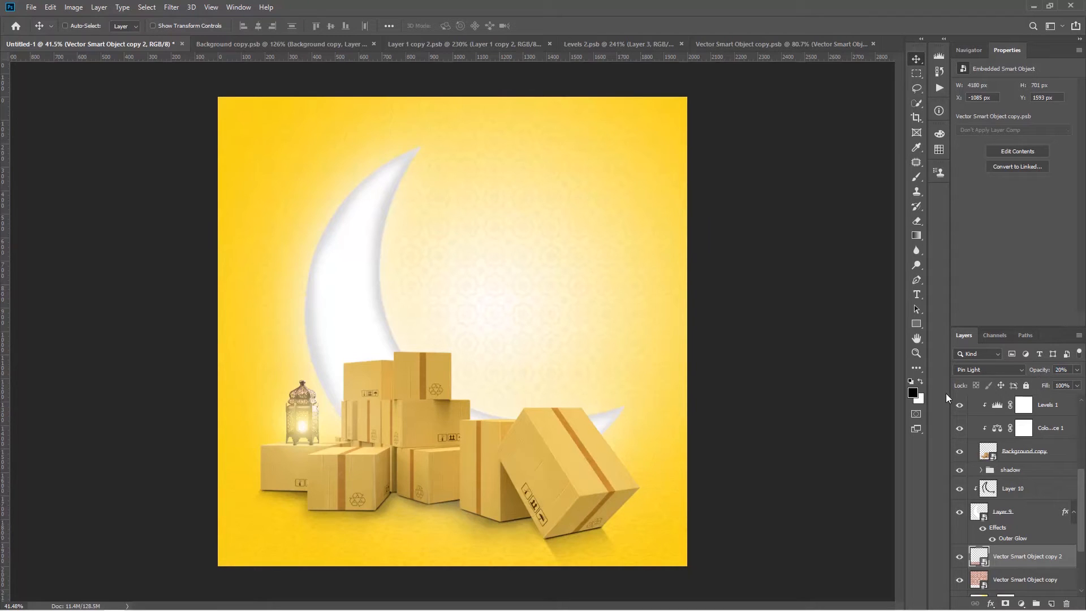
{"action": "scroll", "coordinate": [625, 444], "scroll_direction": "down", "scroll_amount": 2}
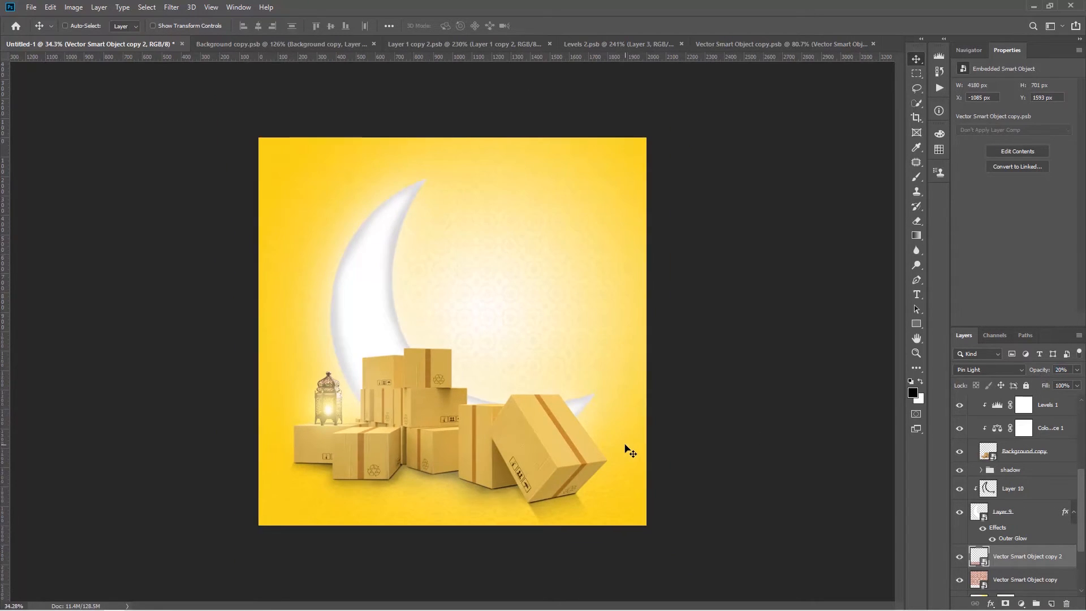
{"action": "scroll", "coordinate": [622, 449], "scroll_direction": "up", "scroll_amount": 4}
{"action": "left_click_drag", "start_coordinate": [538, 452], "coordinate": [349, 264]}
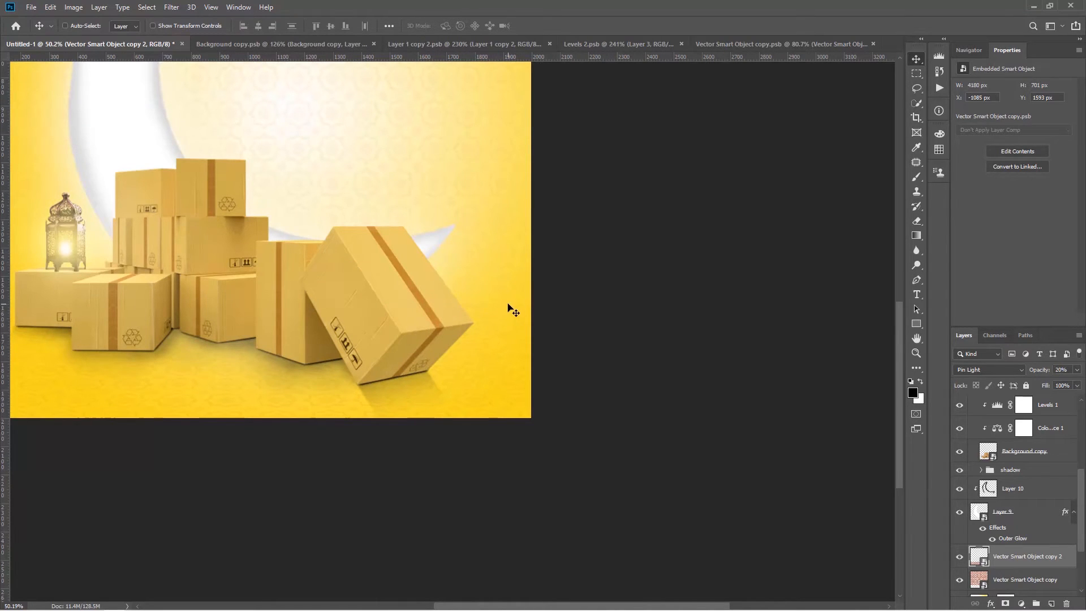
Step: Draw a strokeless black rectangle about 2100 by 119 px across the line where wall and floor meet, directly above the floor pattern layer
{"action": "key", "text": "u"}
{"action": "key", "text": "ctrl+0"}
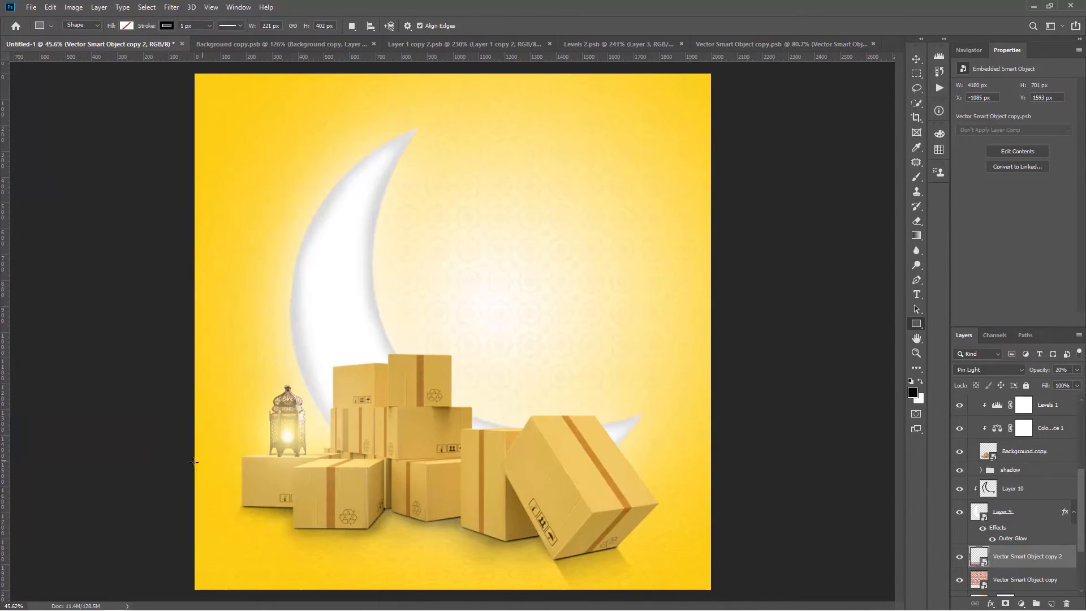
{"action": "left_click_drag", "start_coordinate": [178, 470], "coordinate": [720, 500]}
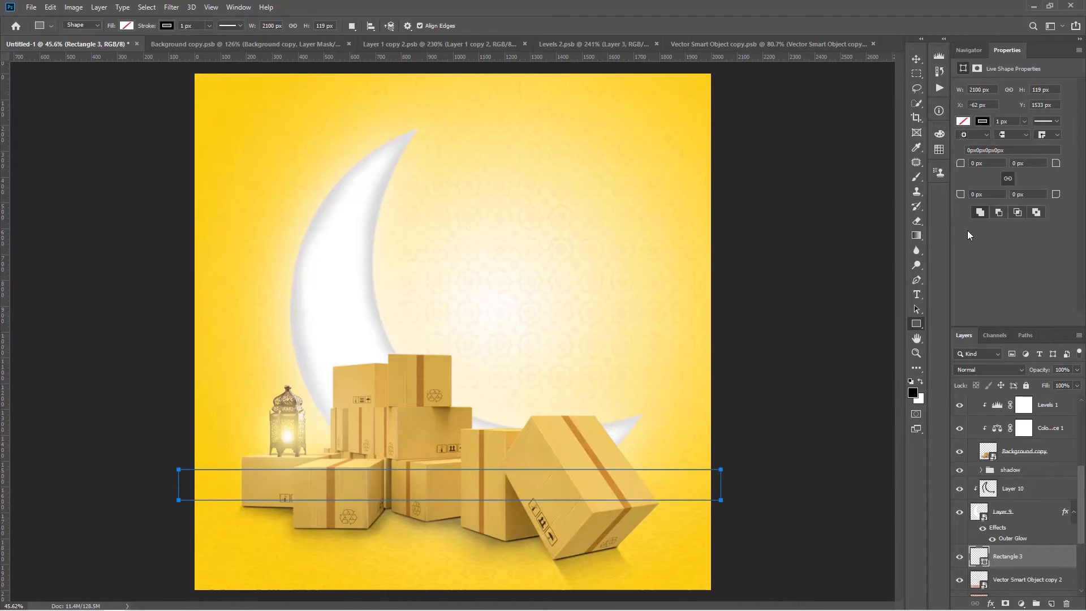
{"action": "left_click", "coordinate": [963, 121]}
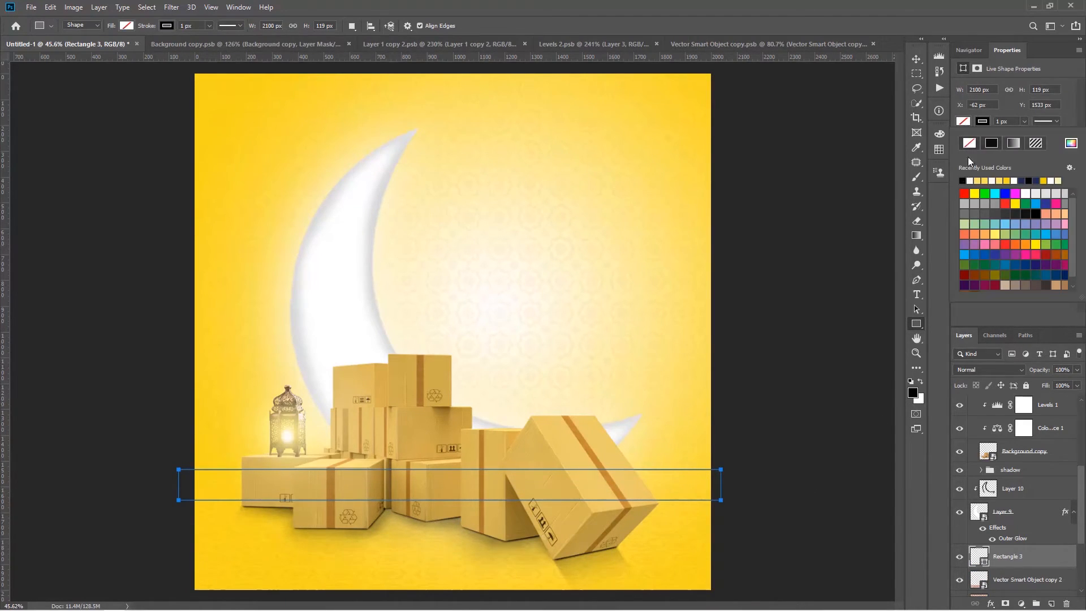
{"action": "left_click", "coordinate": [963, 180]}
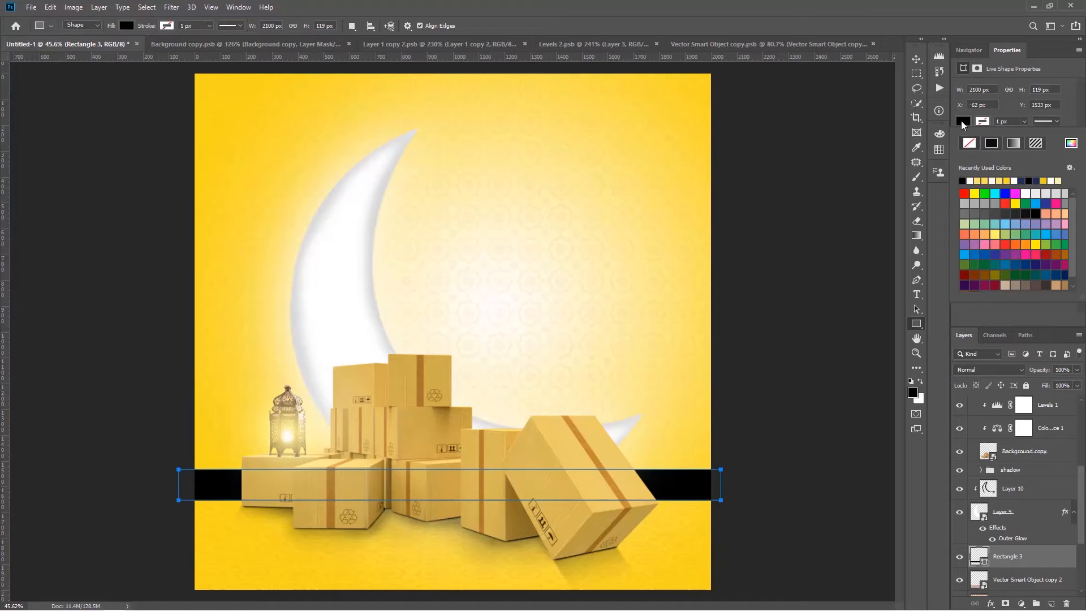
Step: Reduce the black rectangle's height to about 71 px, keeping it centred on the wall–floor line
{"action": "left_click", "coordinate": [445, 478]}
{"action": "key", "text": "ctrl+t"}
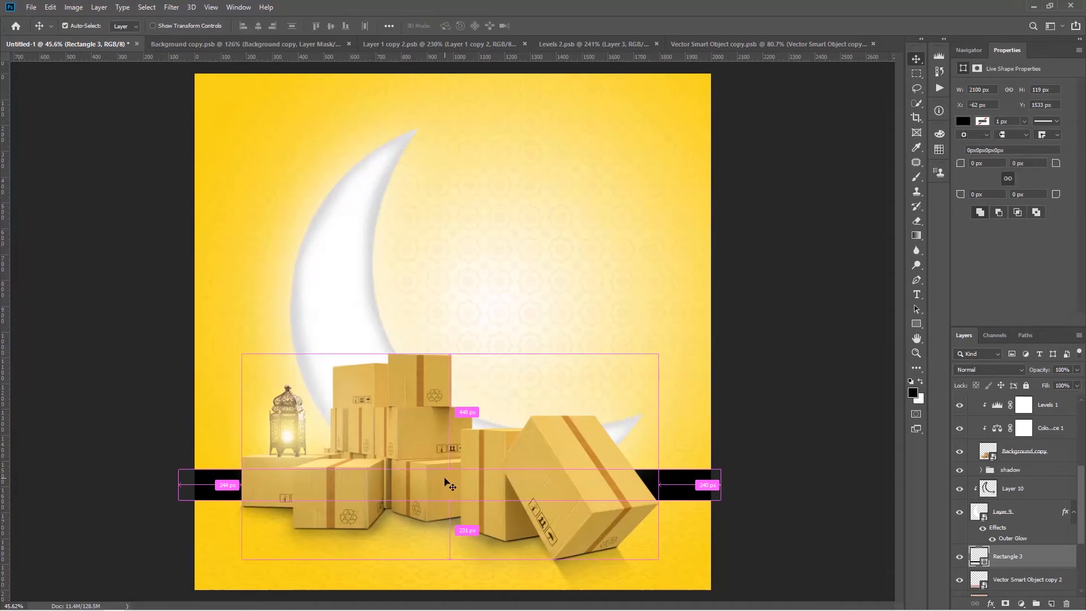
{"action": "left_click_drag", "start_coordinate": [448, 467], "coordinate": [444, 475]}
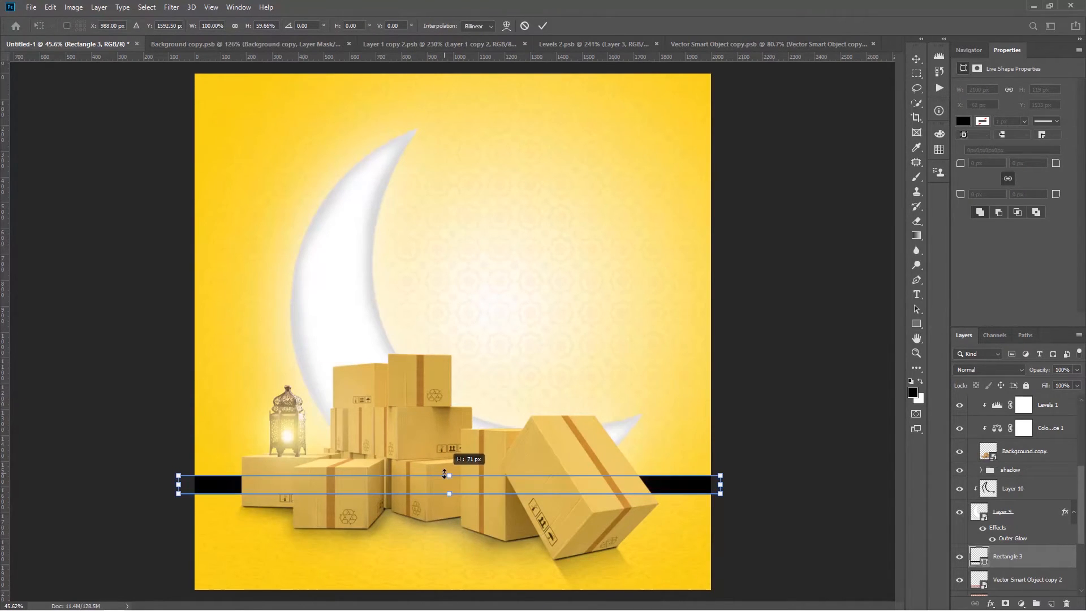
{"action": "key", "text": "Return"}
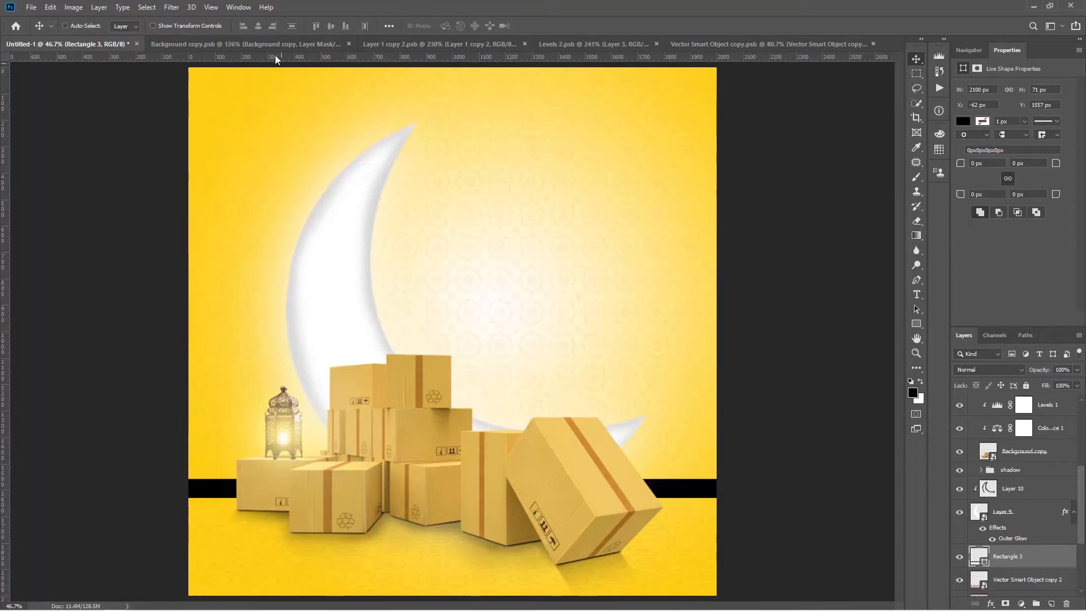
Step: Convert the black rectangle to a smart object and apply a Gaussian Blur with a radius of about 101.4 pixels
{"action": "left_click", "coordinate": [171, 7]}
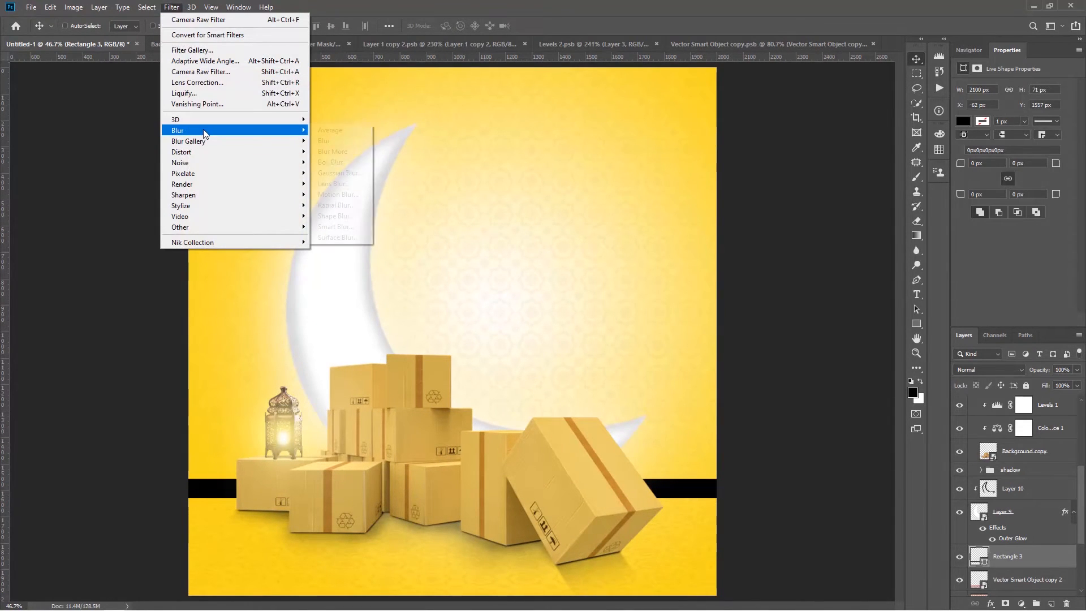
{"action": "mouse_move", "coordinate": [198, 131]}
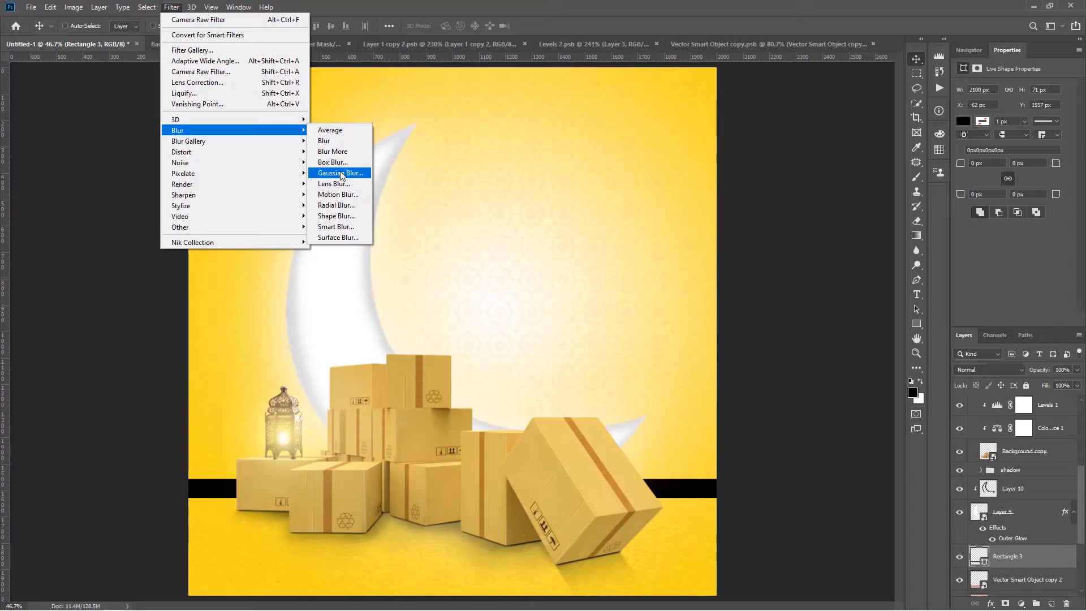
{"action": "left_click", "coordinate": [340, 173]}
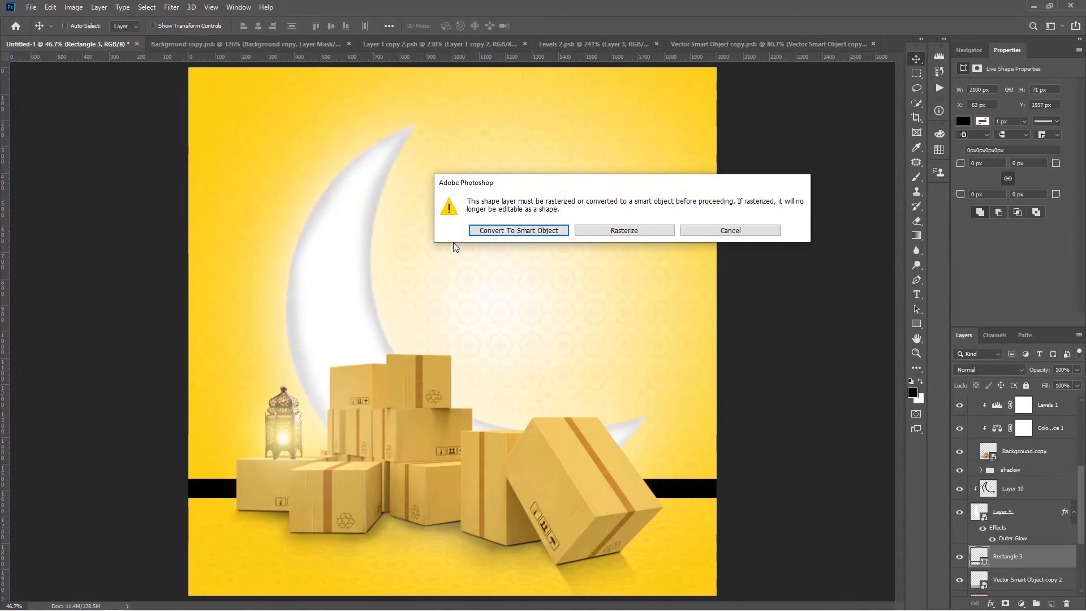
{"action": "left_click", "coordinate": [543, 233]}
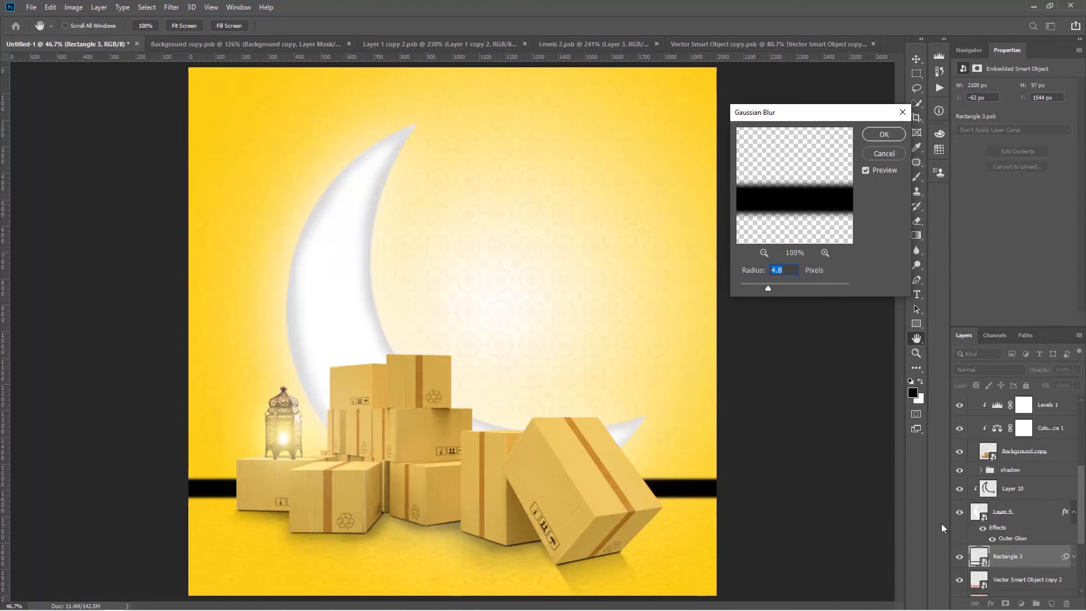
{"action": "left_click_drag", "start_coordinate": [778, 289], "coordinate": [810, 290]}
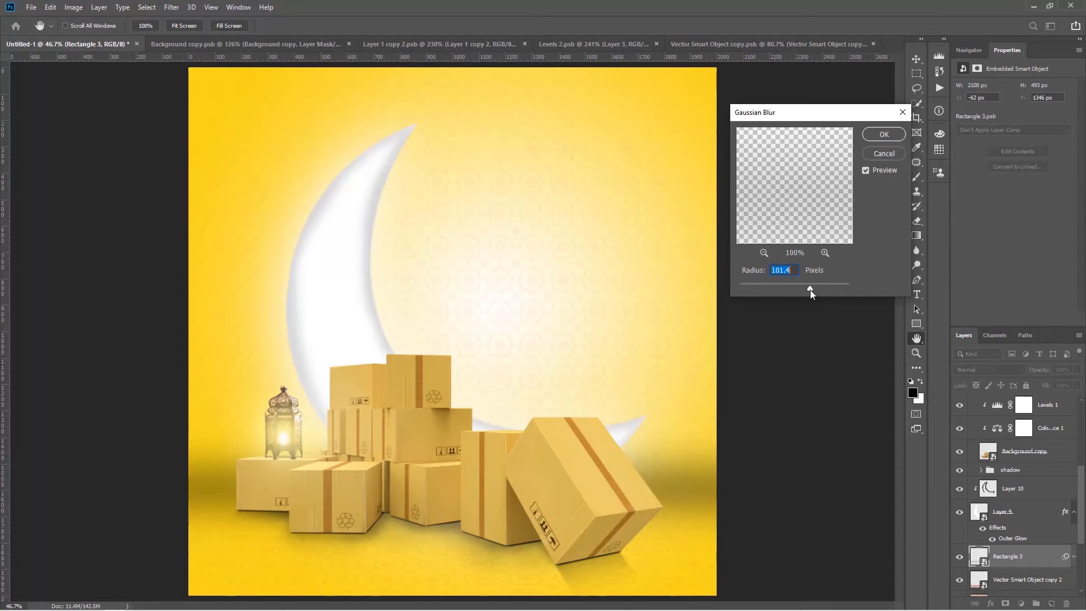
{"action": "left_click", "coordinate": [882, 136]}
Step: Reduce the height of the blurred black rectangle to about 35 px, keeping it centred on the wall–floor line
{"action": "key", "text": "ctrl+t"}
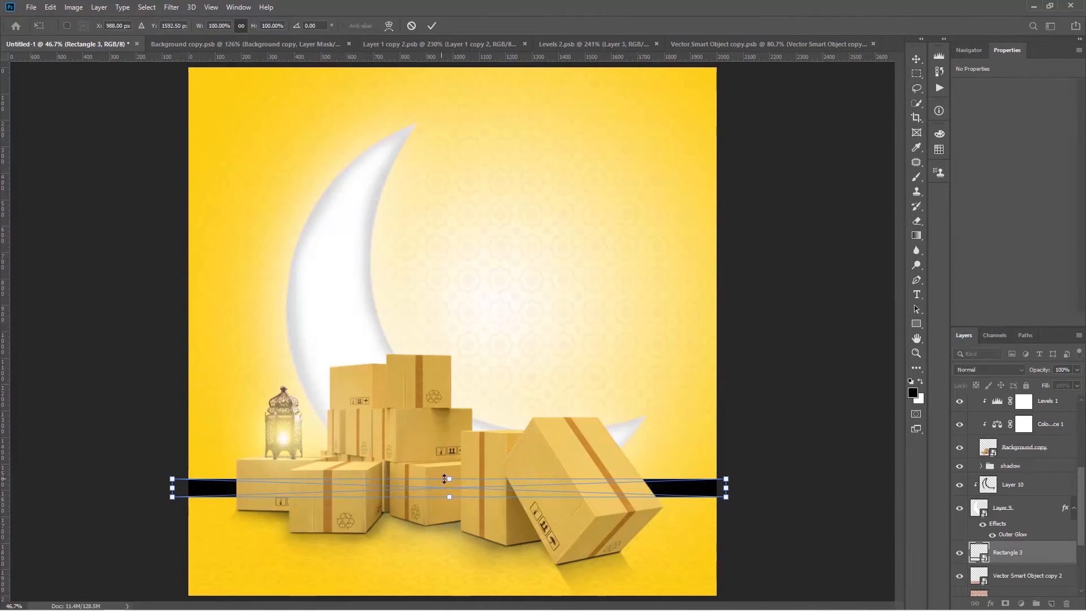
{"action": "left_click_drag", "start_coordinate": [452, 479], "coordinate": [451, 483]}
{"action": "key", "text": "Return"}
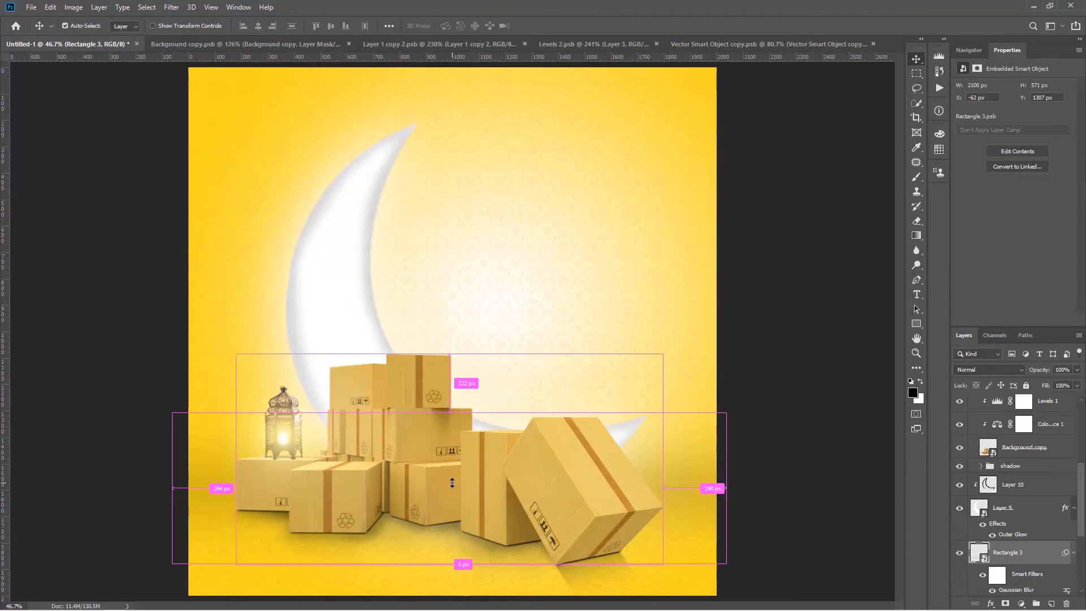
Step: Lower the black rectangle's Gaussian Blur radius to about 61.1 pixels
{"action": "double_click", "coordinate": [1017, 590]}
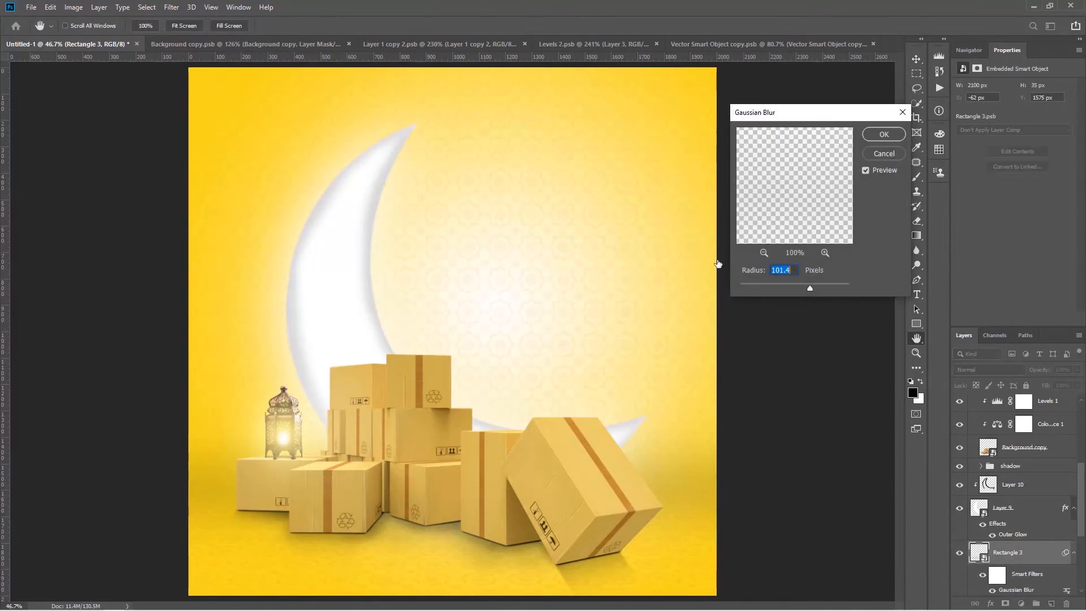
{"action": "left_click", "coordinate": [806, 289]}
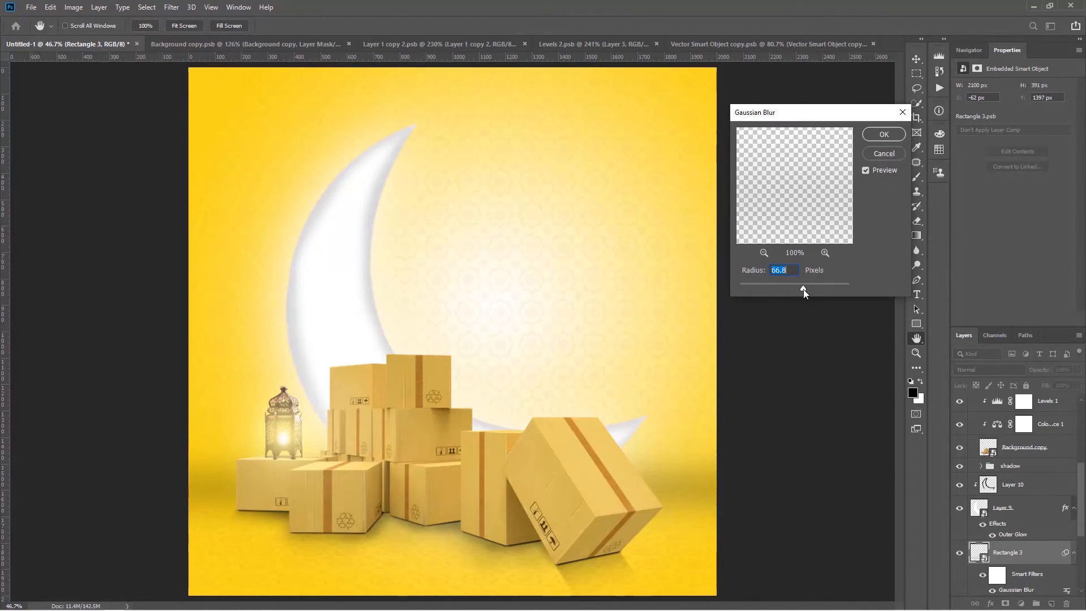
{"action": "left_click_drag", "start_coordinate": [803, 290], "coordinate": [801, 290]}
{"action": "left_click_drag", "start_coordinate": [803, 290], "coordinate": [802, 290]}
{"action": "left_click", "coordinate": [884, 134]}
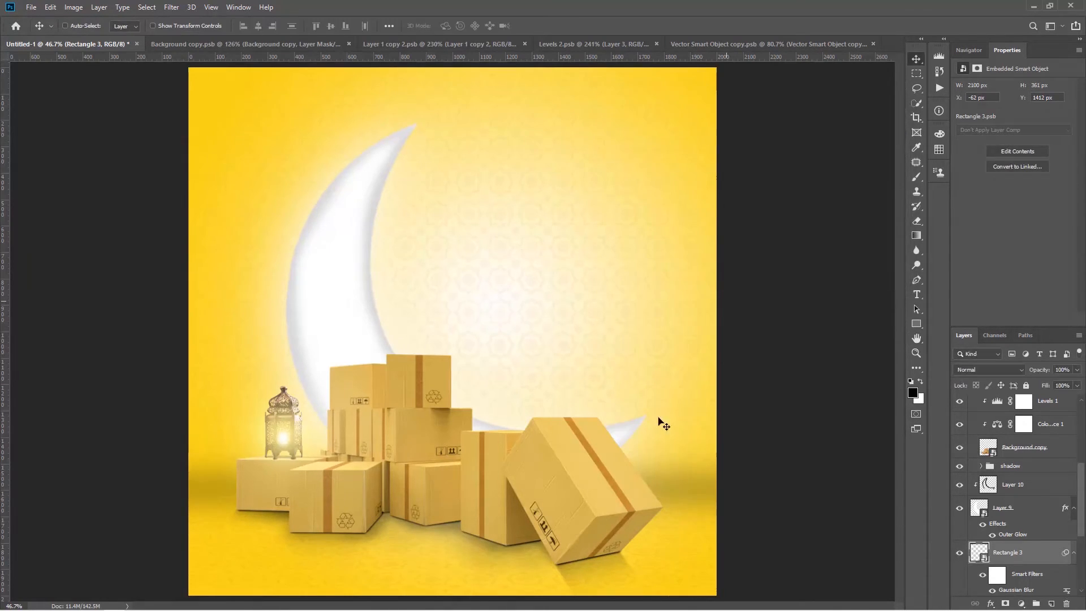
Step: Stretch the blurred black strip symmetrically beyond both canvas edges to about 2921 px wide
{"action": "scroll", "coordinate": [656, 436], "scroll_direction": "down", "scroll_amount": 2}
{"action": "scroll", "coordinate": [653, 433], "scroll_direction": "down", "scroll_amount": 1}
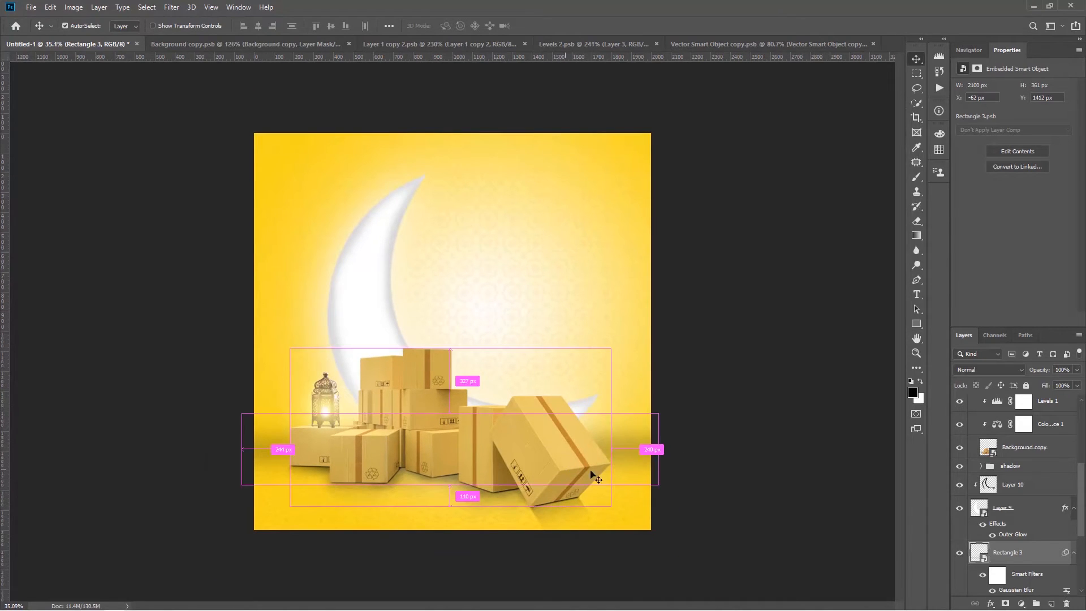
{"action": "key", "text": "ctrl+t"}
{"action": "left_click_drag", "start_coordinate": [659, 450], "coordinate": [739, 449]}
{"action": "key", "text": "Return"}
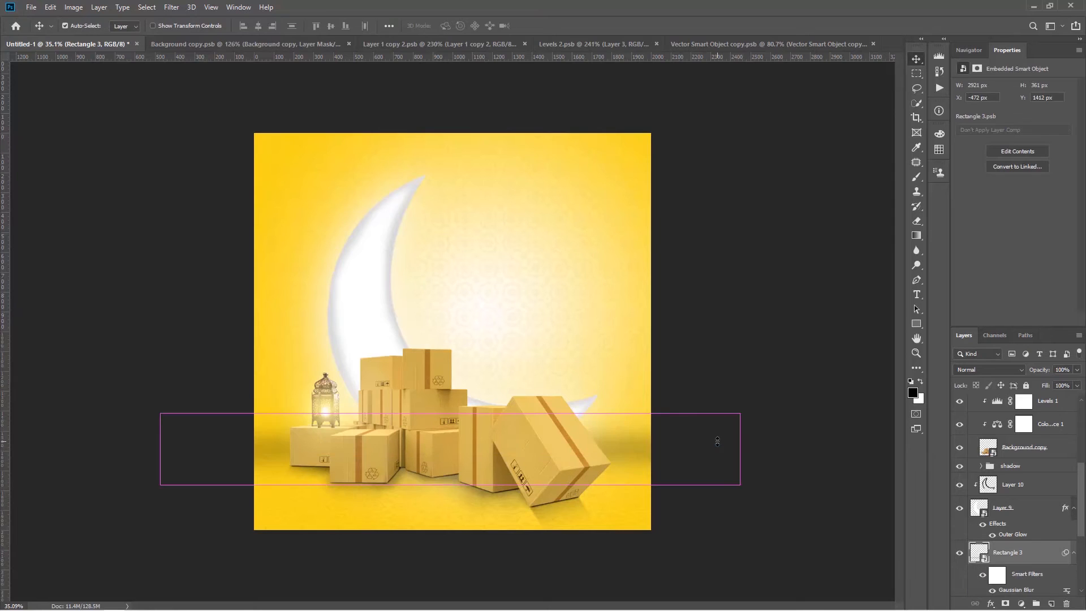
Step: Set the blurred black strip's opacity to 84% and hide its layer
{"action": "key", "text": "ctrl+0"}
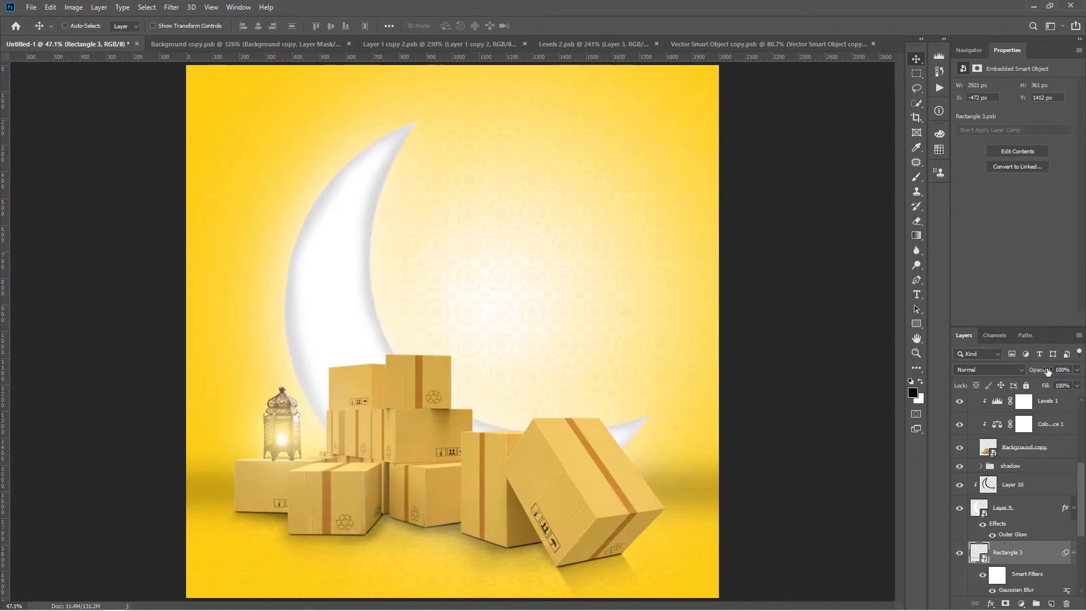
{"action": "left_click_drag", "start_coordinate": [1046, 369], "coordinate": [1038, 372]}
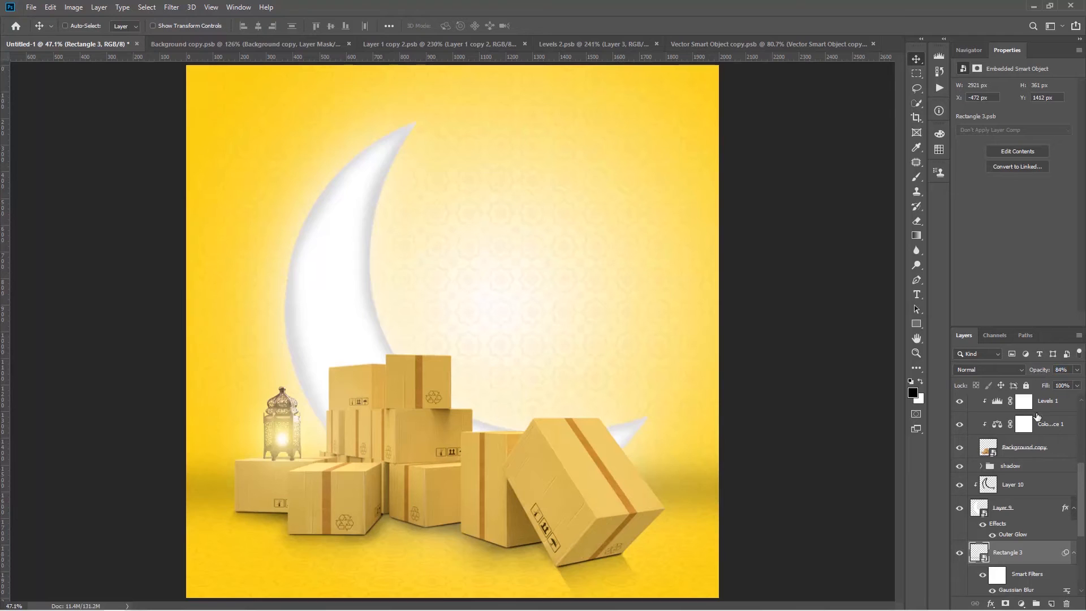
{"action": "left_click", "coordinate": [961, 552]}
{"action": "scroll", "coordinate": [685, 506], "scroll_direction": "down", "scroll_amount": 3}
{"action": "scroll", "coordinate": [687, 498], "scroll_direction": "up", "scroll_amount": 3}
{"action": "scroll", "coordinate": [743, 507], "scroll_direction": "down", "scroll_amount": 1}
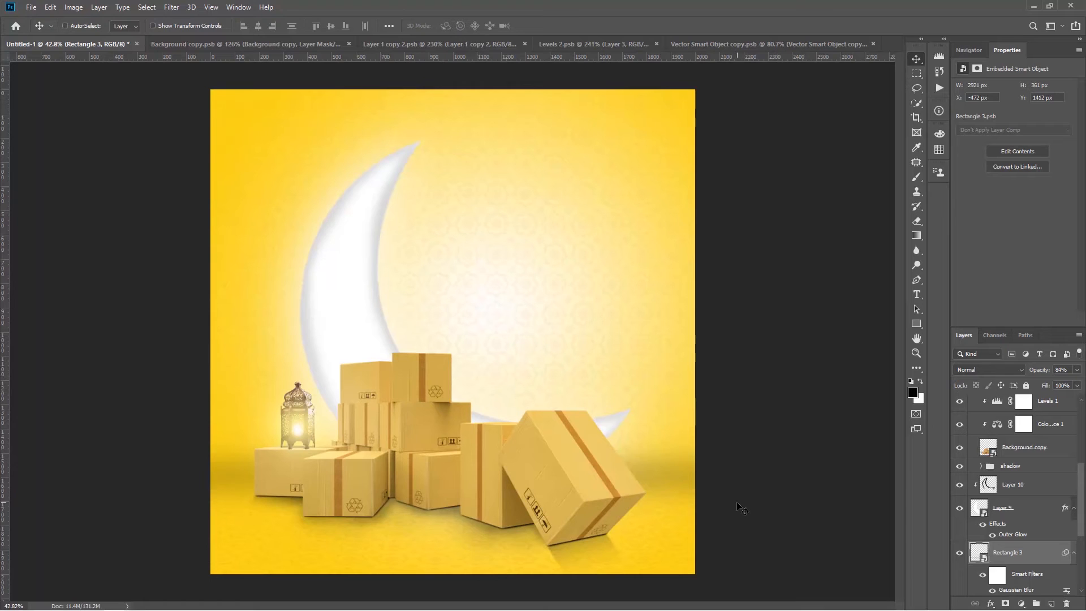
{"action": "left_click", "coordinate": [960, 555]}
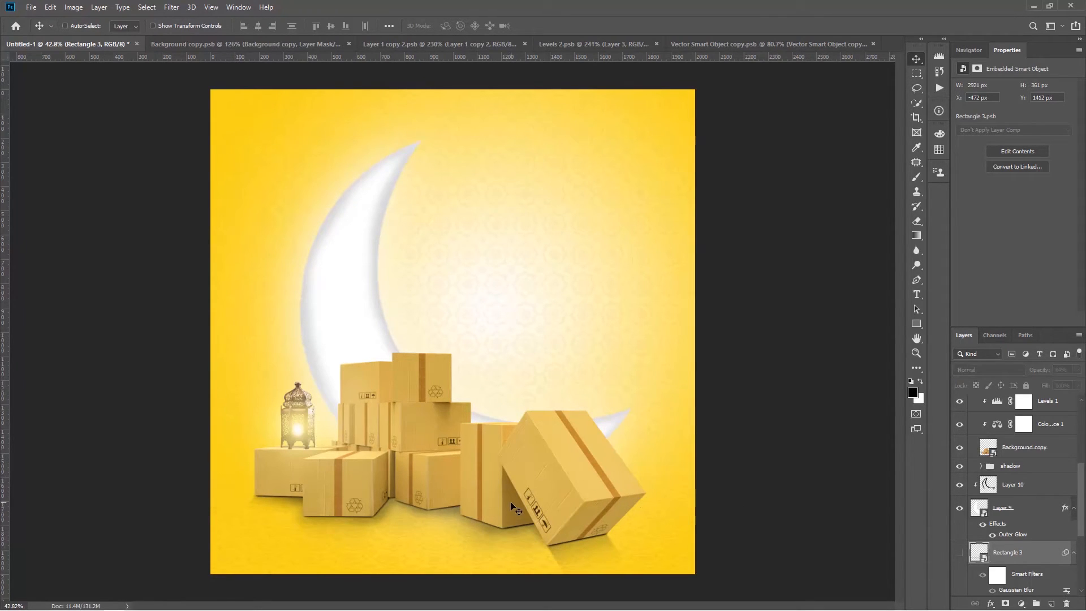
Step: Draw a rectangle about 2097 by 471 px over the floor area below the wall–floor line and fill it with the recently used yellow
{"action": "key", "text": "u"}
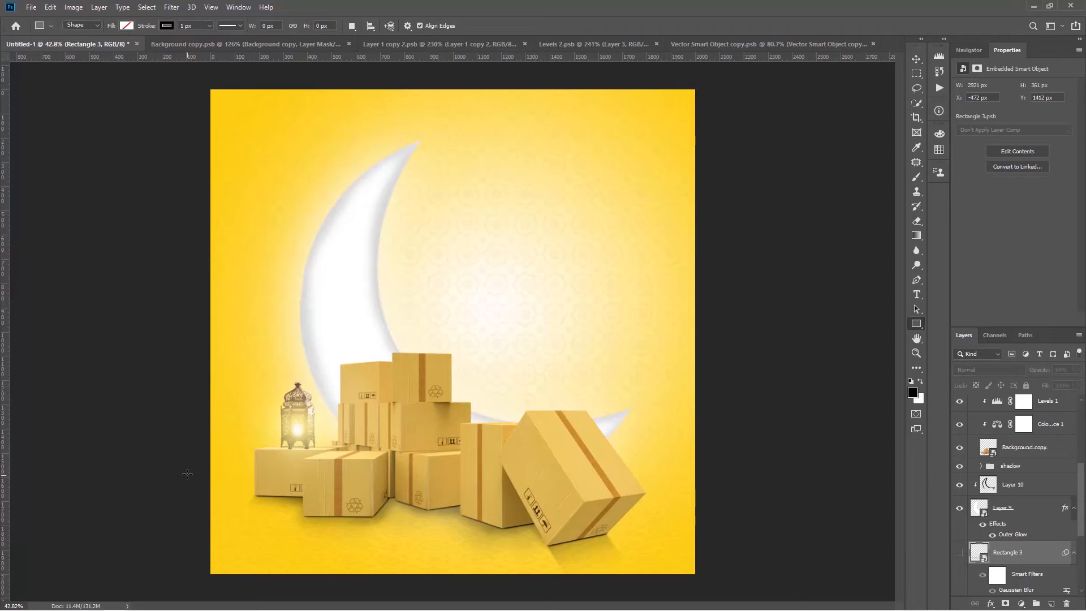
{"action": "left_click_drag", "start_coordinate": [203, 472], "coordinate": [711, 586]}
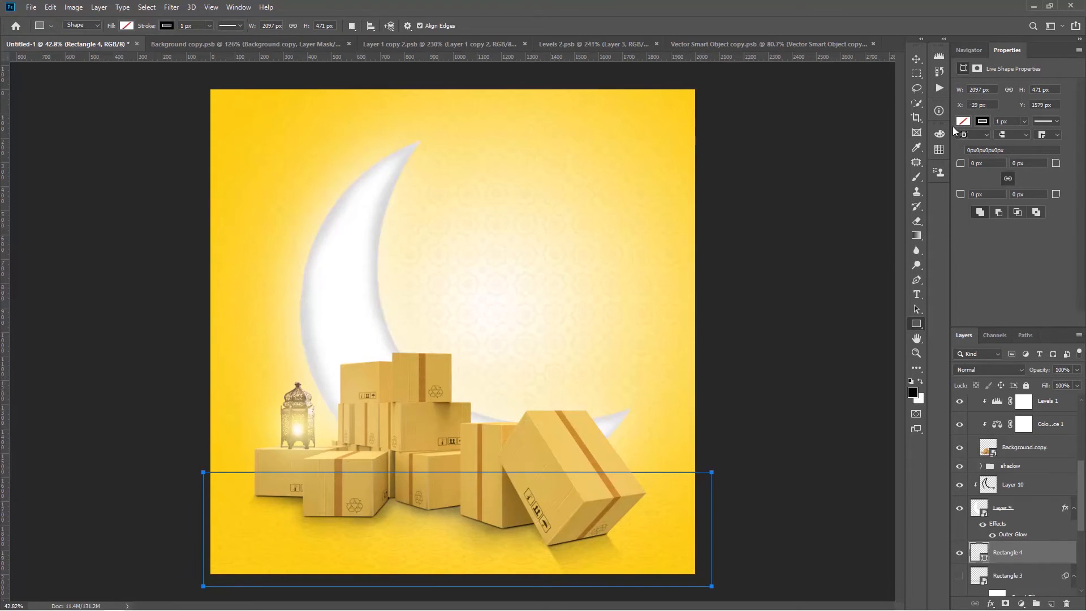
{"action": "scroll", "coordinate": [1015, 565], "scroll_direction": "down", "scroll_amount": 2}
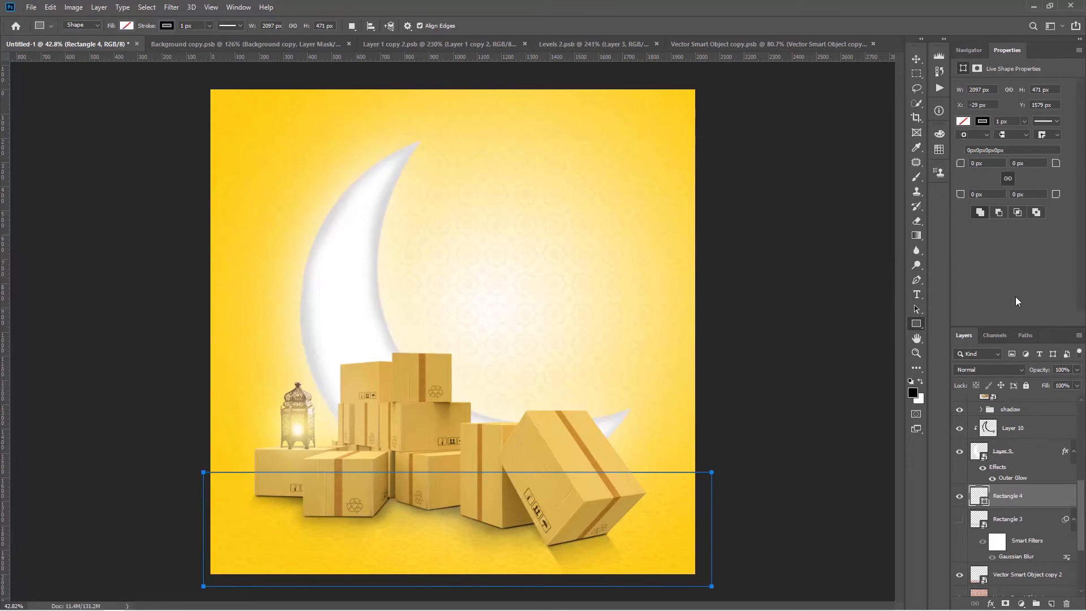
{"action": "left_click", "coordinate": [961, 121]}
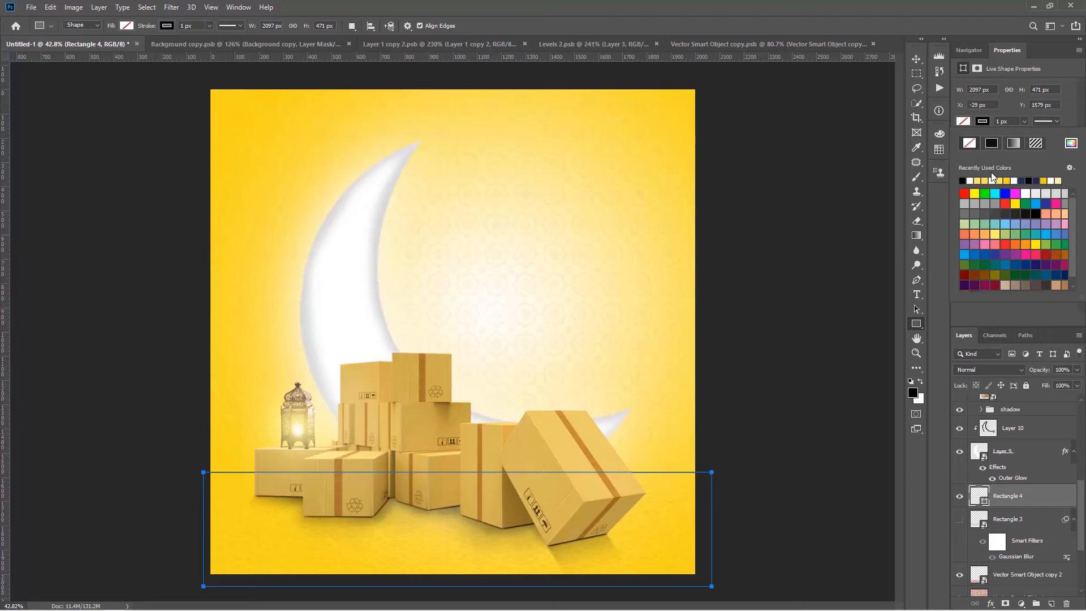
{"action": "left_click", "coordinate": [1006, 180]}
{"action": "left_click", "coordinate": [968, 121]}
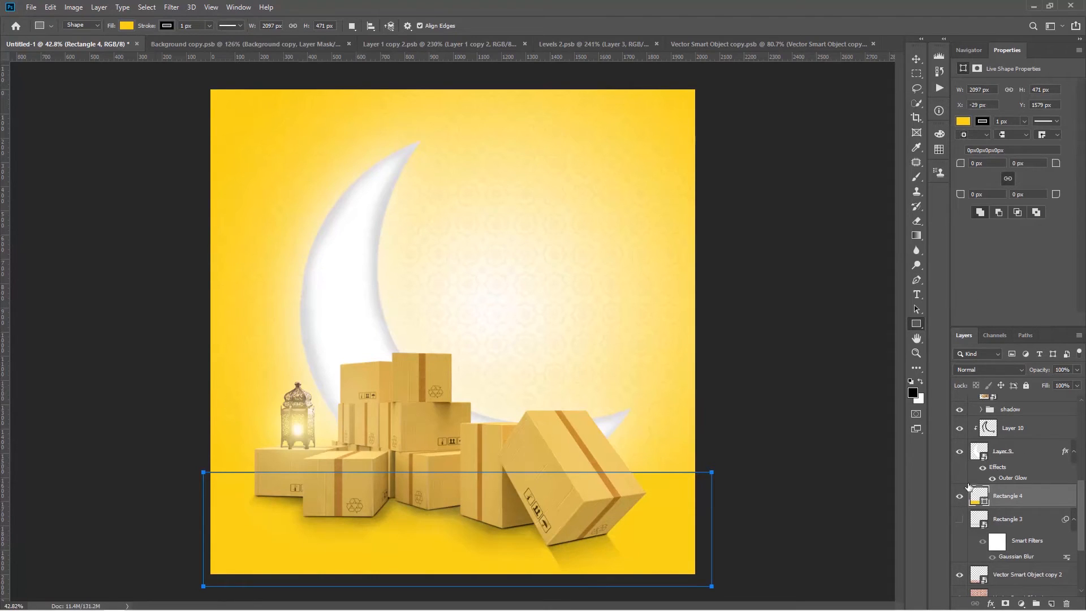
Step: Place the yellow floor rectangle directly below both star pattern layers and remove its stroke
{"action": "left_click_drag", "start_coordinate": [1004, 497], "coordinate": [1004, 562]}
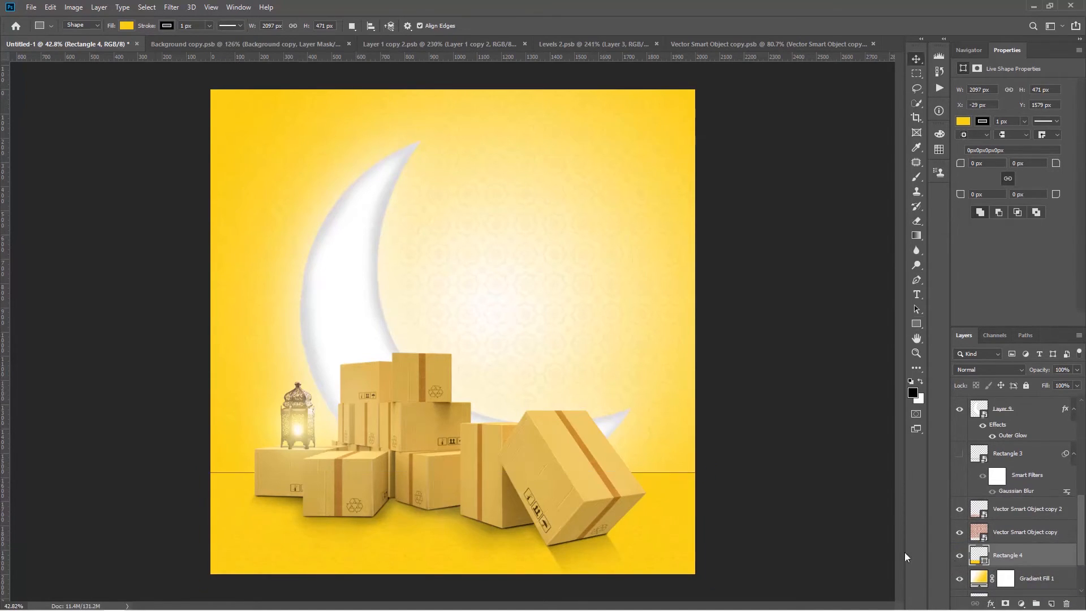
{"action": "key", "text": "v"}
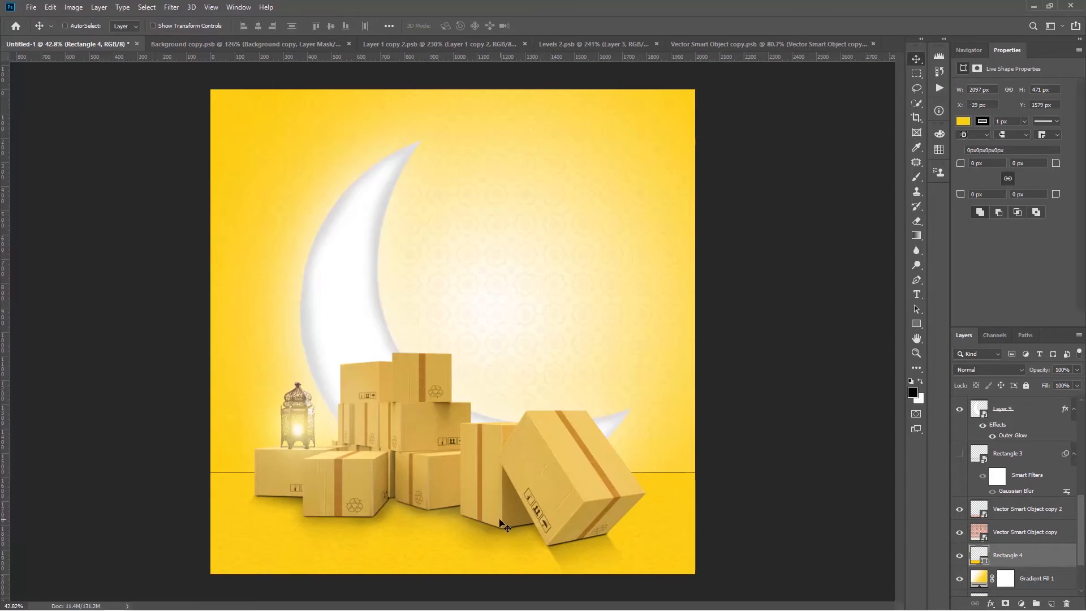
{"action": "left_click", "coordinate": [985, 121]}
{"action": "left_click", "coordinate": [971, 143]}
{"action": "left_click", "coordinate": [981, 122]}
Step: Add a new layer clipped to the yellow floor rectangle and paint a soft black shadow along its upper edge with a 323 px brush
{"action": "scroll", "coordinate": [439, 526], "scroll_direction": "up", "scroll_amount": 2}
{"action": "scroll", "coordinate": [438, 525], "scroll_direction": "down", "scroll_amount": 1}
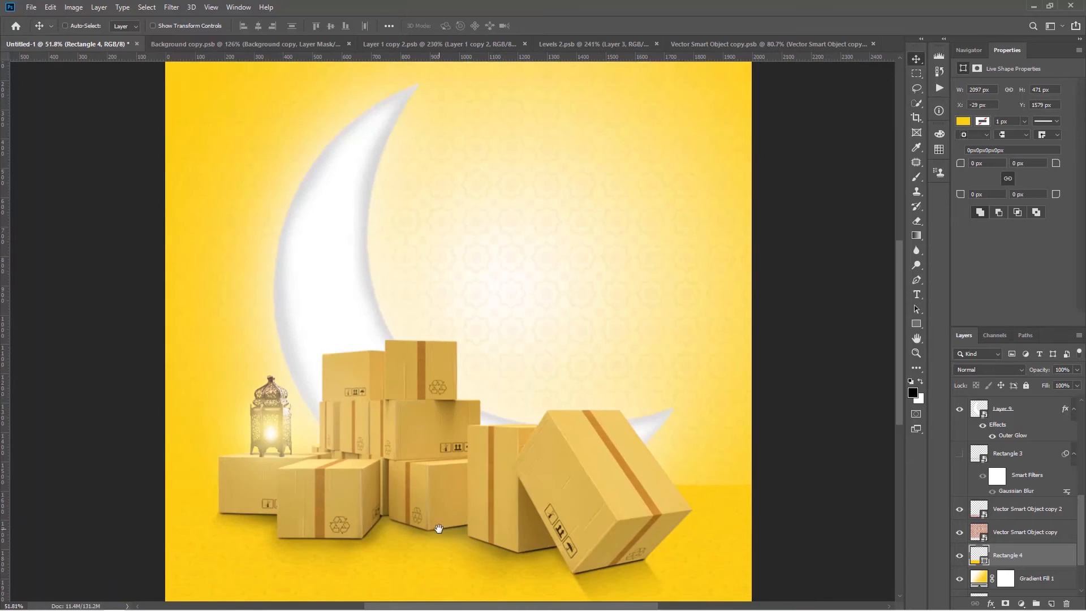
{"action": "left_click_drag", "start_coordinate": [438, 528], "coordinate": [450, 442]}
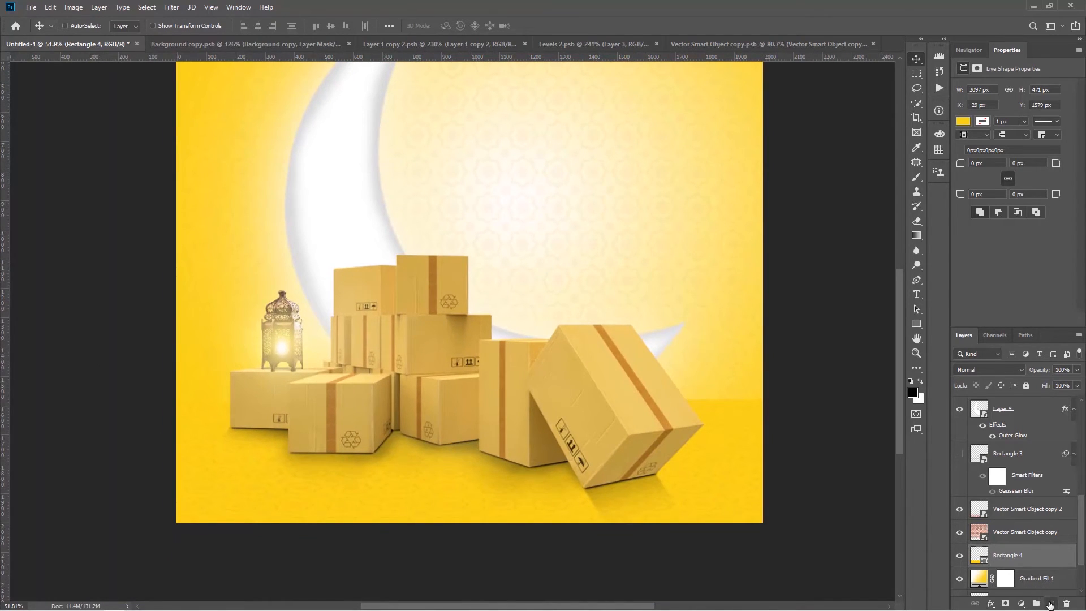
{"action": "left_click", "coordinate": [1051, 604]}
{"action": "left_click", "coordinate": [983, 566], "text": "alt"}
{"action": "key", "text": "b"}
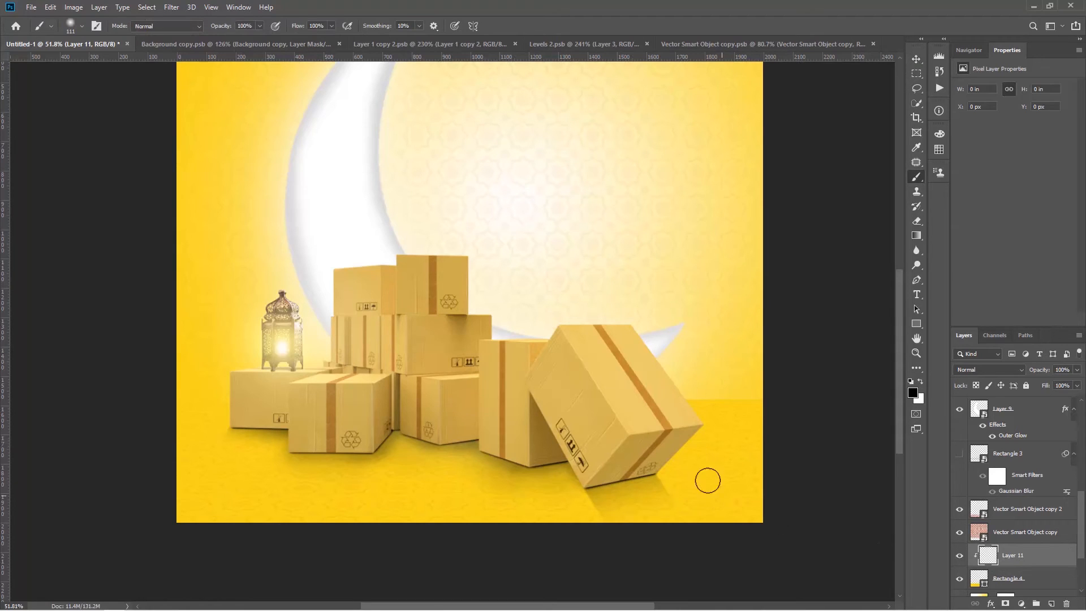
{"action": "left_click_drag", "start_coordinate": [640, 393], "coordinate": [704, 232]}
{"action": "left_click_drag", "start_coordinate": [716, 356], "coordinate": [741, 348]}
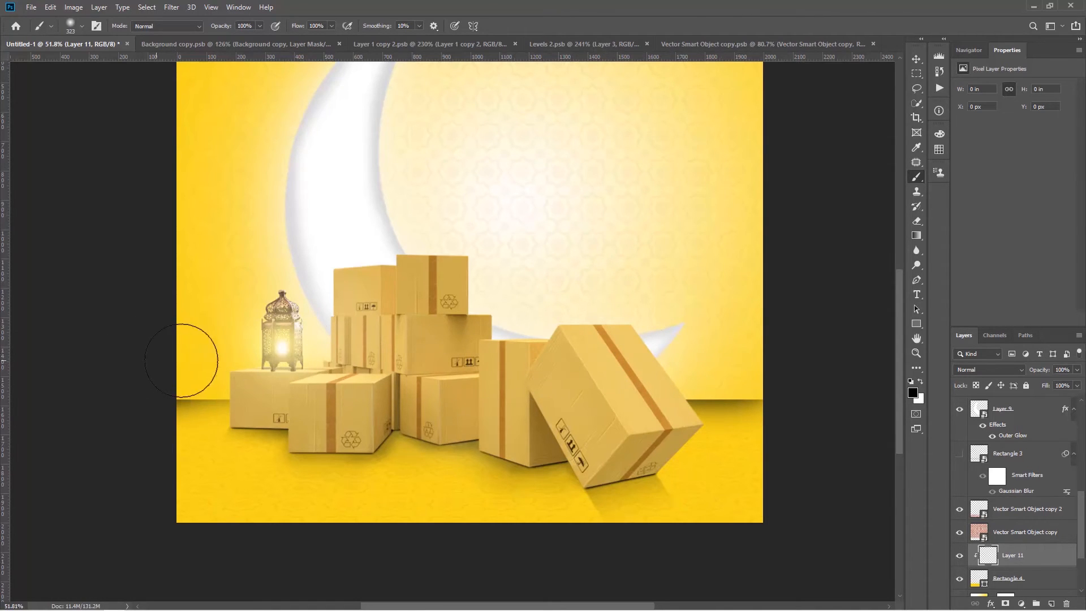
{"action": "left_click_drag", "start_coordinate": [386, 365], "coordinate": [811, 358]}
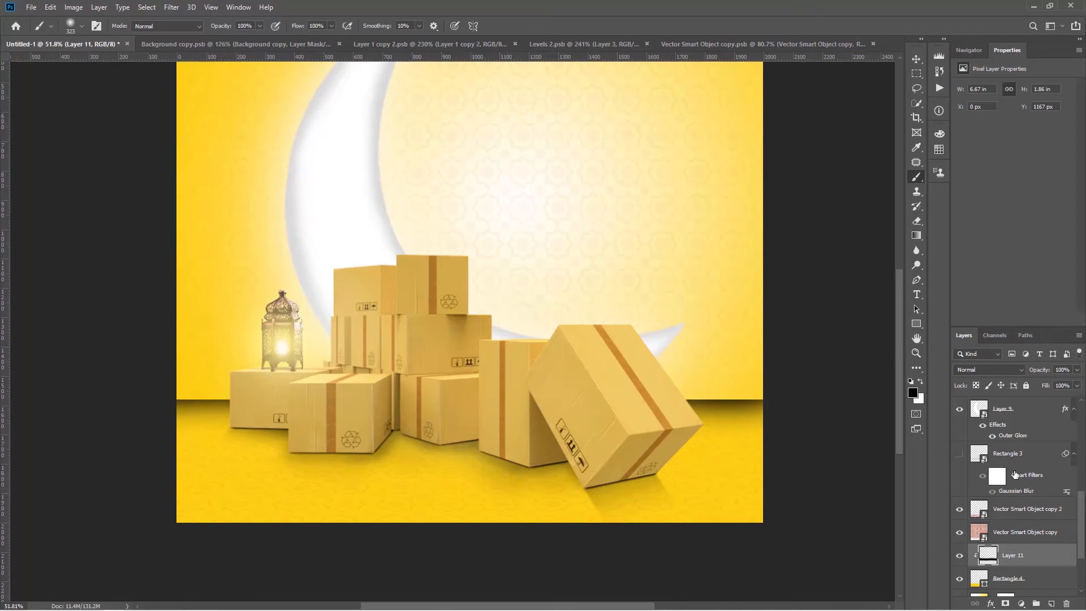
Step: With the yellow floor rectangle's layer active, make a rectangular selection about 2000 px wide across the whole wall–floor line
{"action": "left_click", "coordinate": [983, 579]}
{"action": "key", "text": "u"}
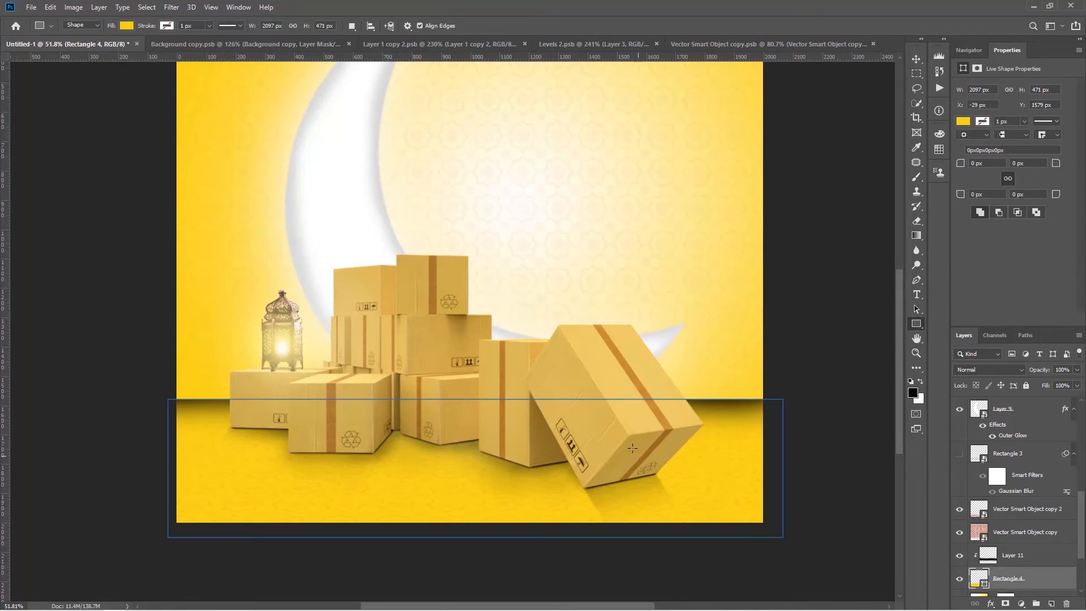
{"action": "left_click", "coordinate": [917, 74]}
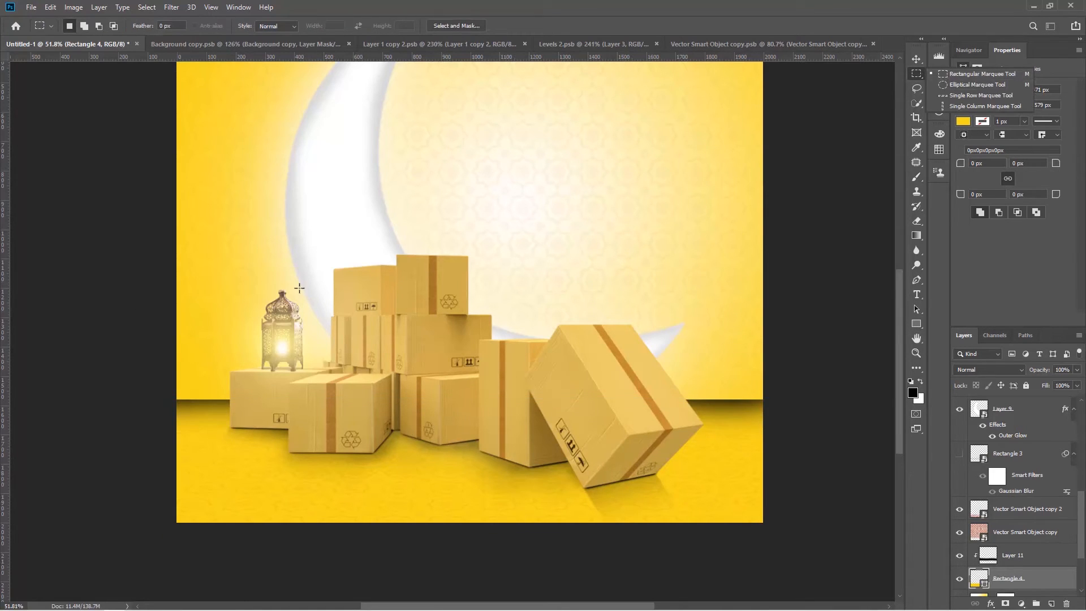
{"action": "left_click_drag", "start_coordinate": [125, 361], "coordinate": [769, 438]}
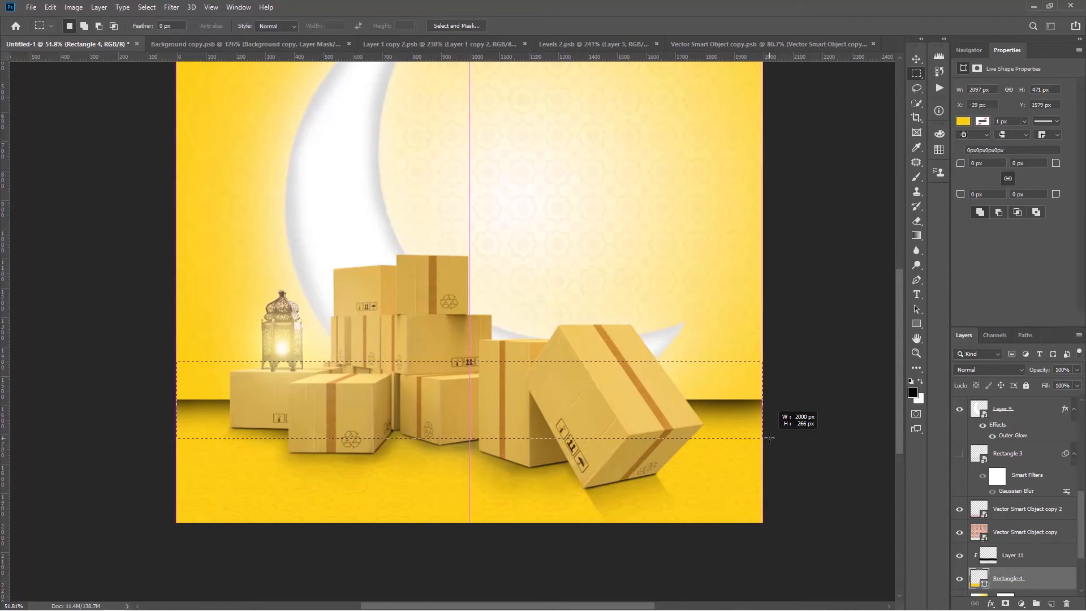
{"action": "left_click_drag", "start_coordinate": [769, 438], "coordinate": [771, 443]}
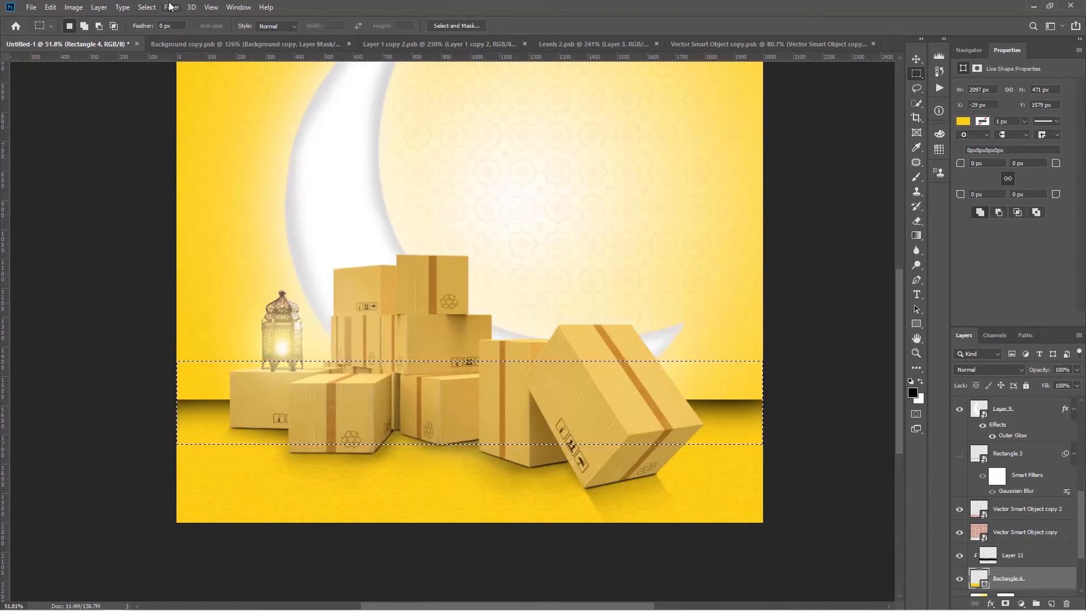
Step: Convert the yellow floor rectangle to a smart object and soften the selected wall–floor strip with a Gaussian Blur of 42.9 pixels
{"action": "left_click", "coordinate": [170, 7]}
{"action": "mouse_move", "coordinate": [206, 131]}
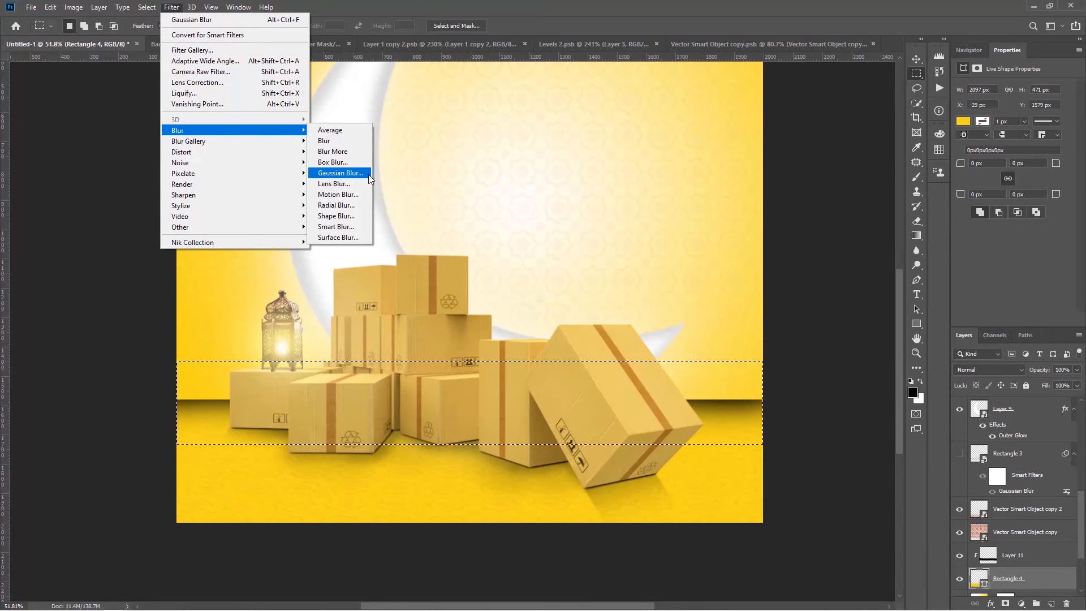
{"action": "left_click", "coordinate": [345, 174]}
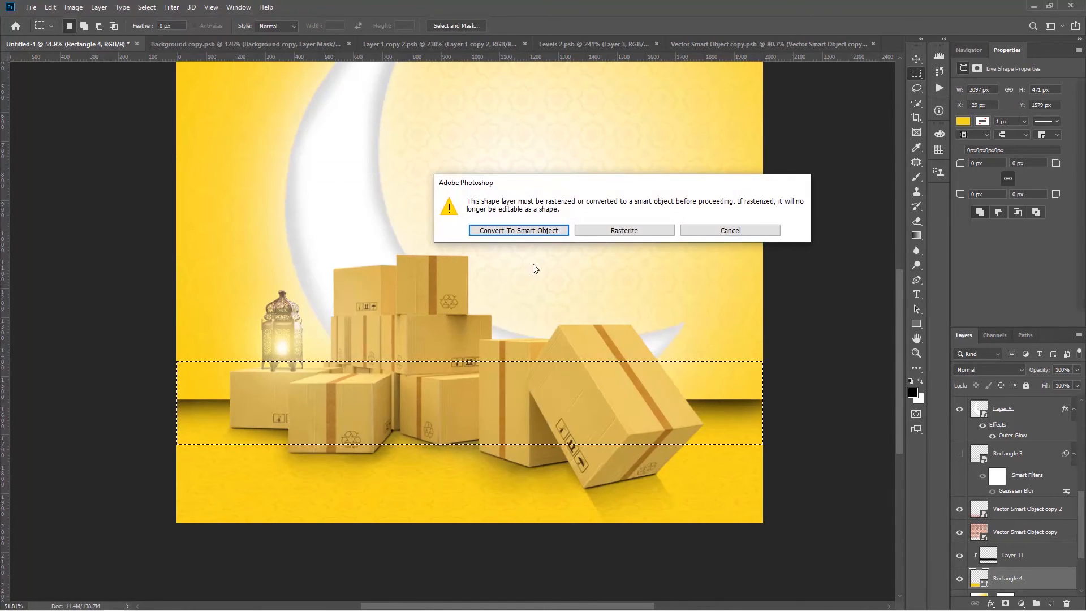
{"action": "left_click", "coordinate": [497, 232]}
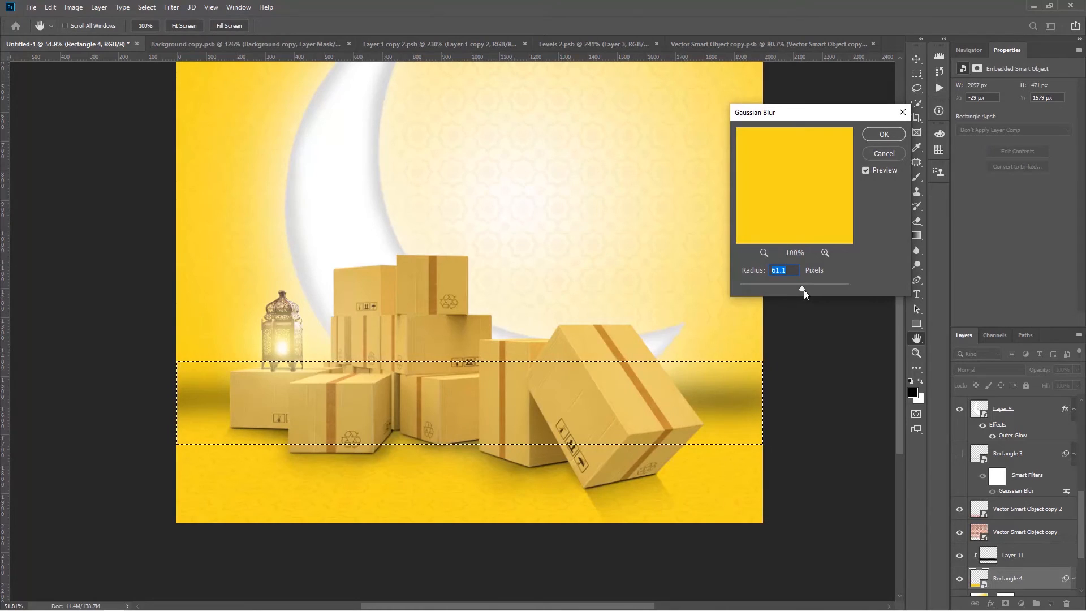
{"action": "left_click_drag", "start_coordinate": [818, 285], "coordinate": [795, 288]}
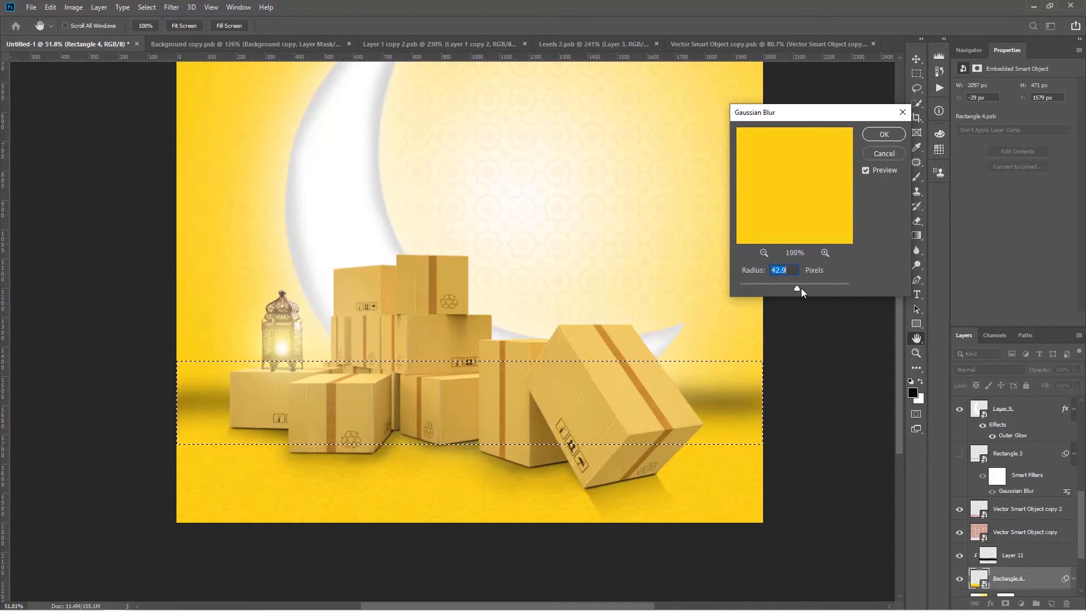
{"action": "left_click", "coordinate": [885, 134]}
{"action": "scroll", "coordinate": [770, 351], "scroll_direction": "down", "scroll_amount": 1}
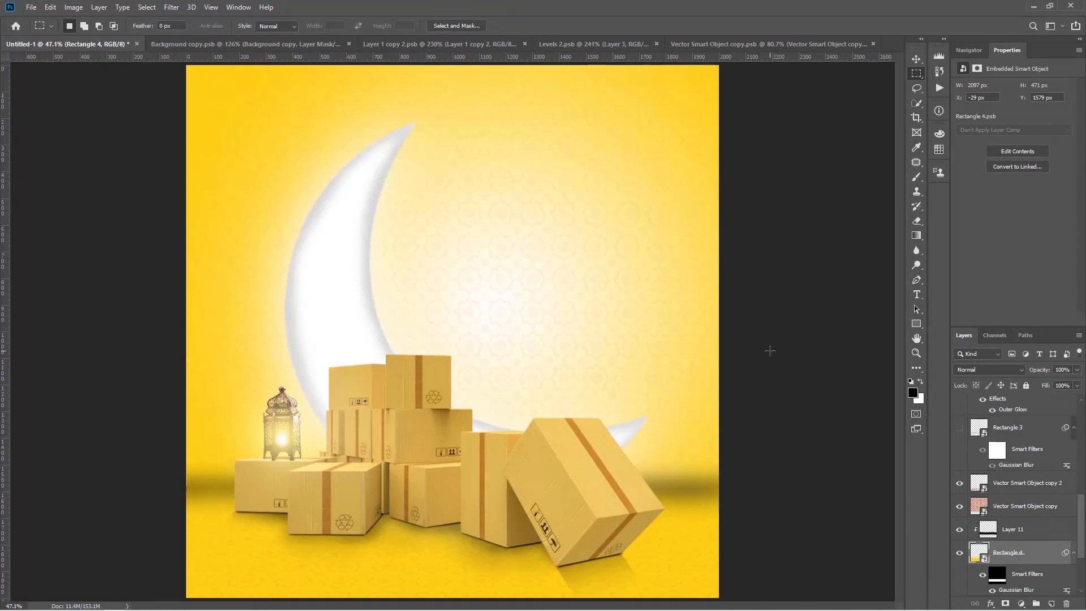
Step: Lower the yellow floor rectangle's opacity to 46% and compare the image with and without it
{"action": "key", "text": "v"}
{"action": "scroll", "coordinate": [656, 456], "scroll_direction": "down", "scroll_amount": 2}
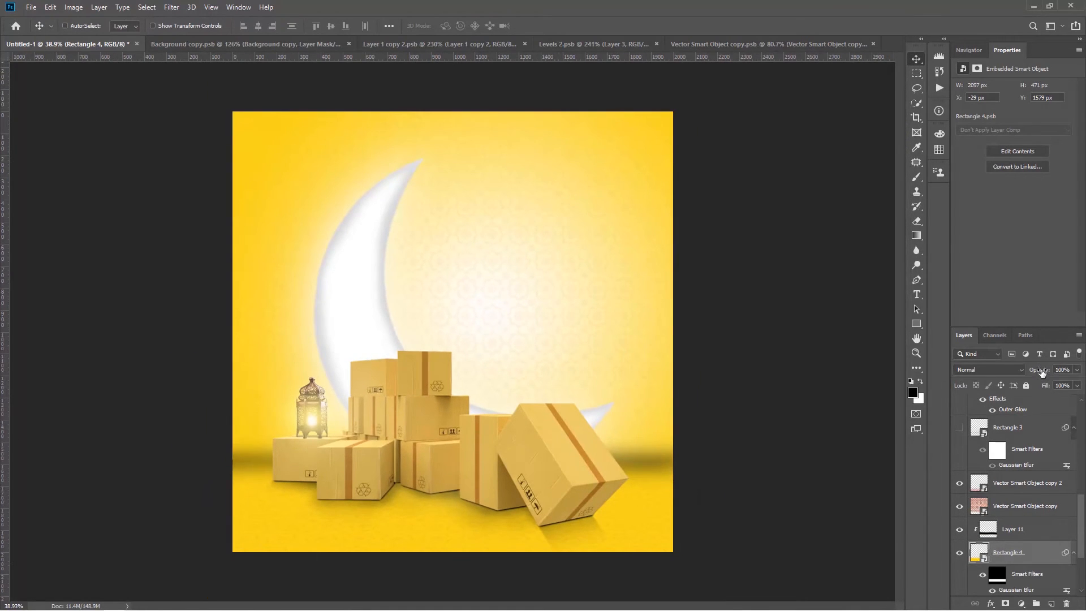
{"action": "left_click_drag", "start_coordinate": [1042, 371], "coordinate": [1015, 372]}
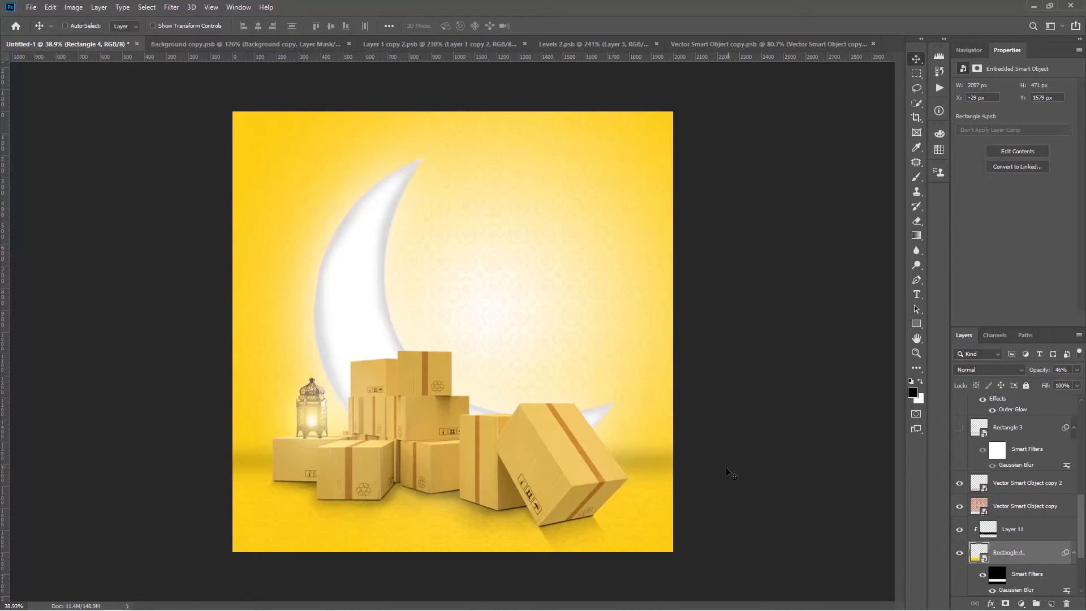
{"action": "scroll", "coordinate": [718, 481], "scroll_direction": "up", "scroll_amount": 2}
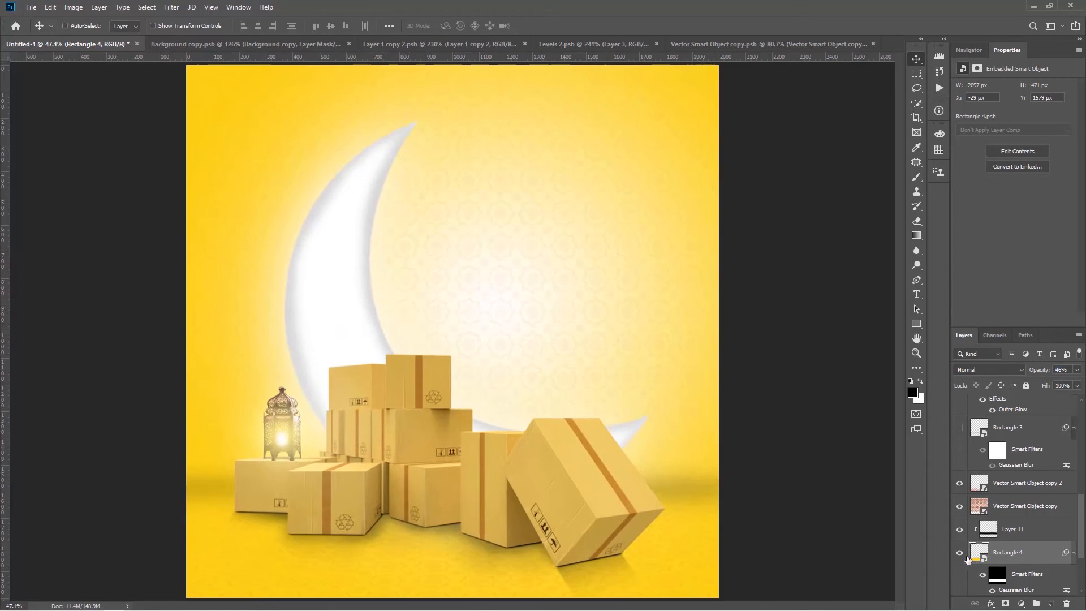
{"action": "left_click", "coordinate": [960, 553]}
{"action": "left_click", "coordinate": [960, 555]}
Step: Set the clipped floor shadow layer to 88% opacity and stretch it past the canvas's left edge to about 103.65% width
{"action": "left_click", "coordinate": [1005, 527]}
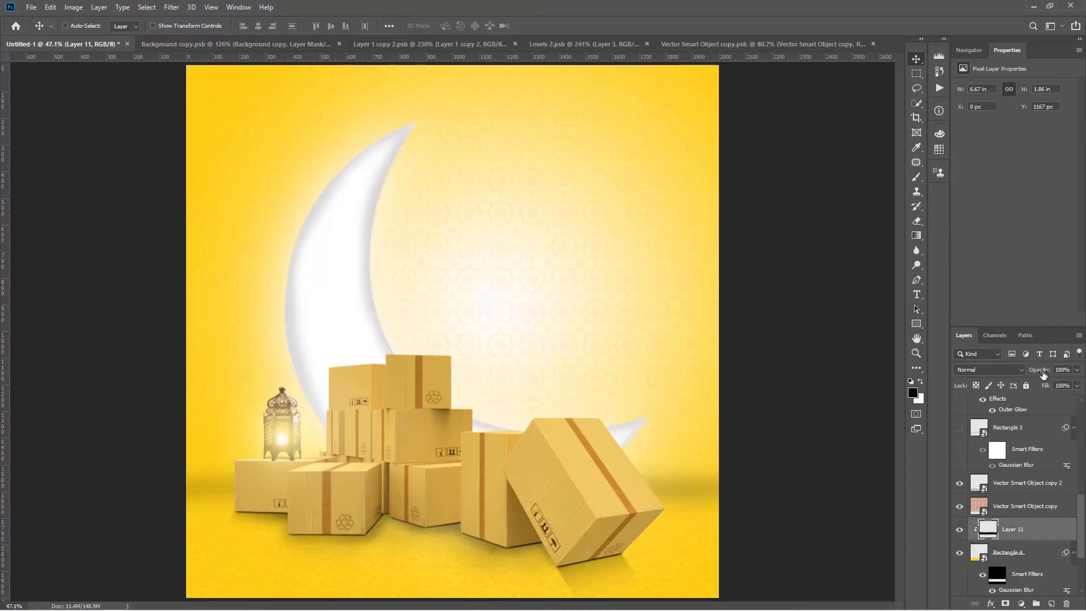
{"action": "left_click_drag", "start_coordinate": [1043, 373], "coordinate": [1036, 374]}
{"action": "key", "text": "ctrl+t"}
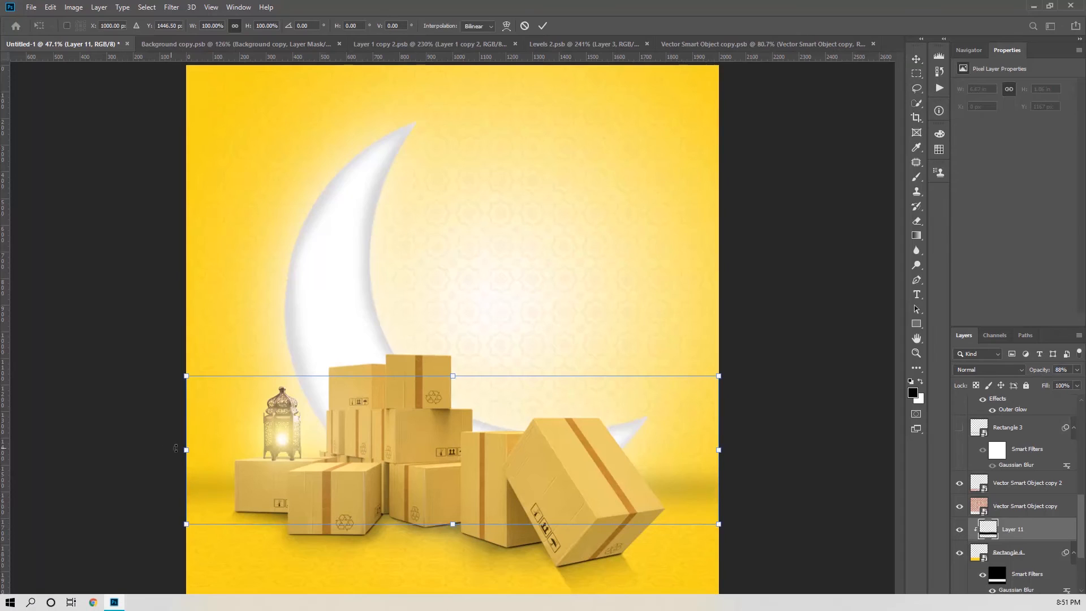
{"action": "left_click_drag", "start_coordinate": [187, 450], "coordinate": [161, 453]}
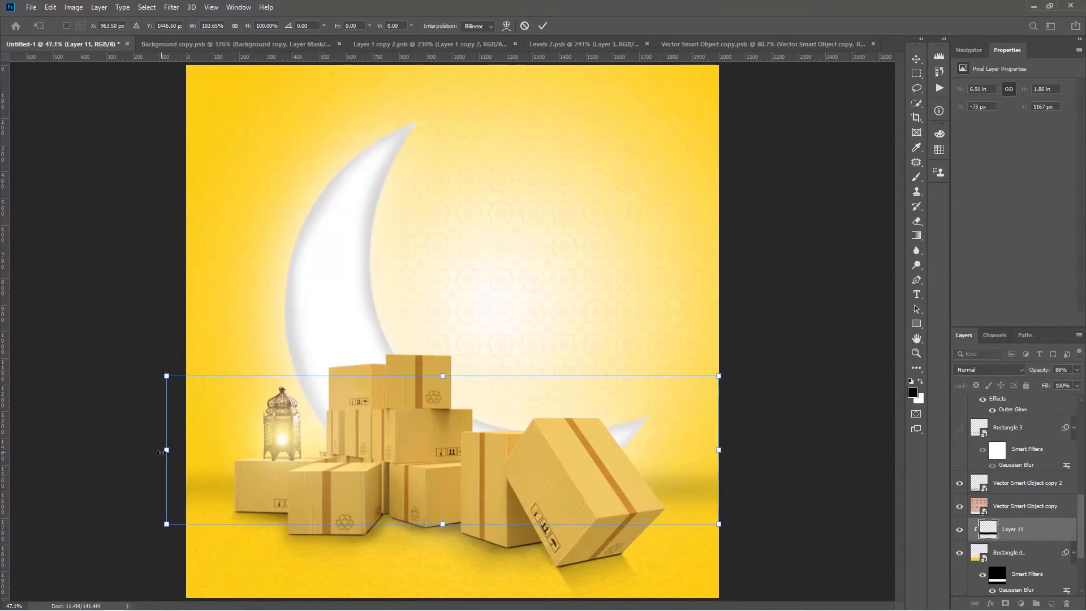
{"action": "key", "text": "Return"}
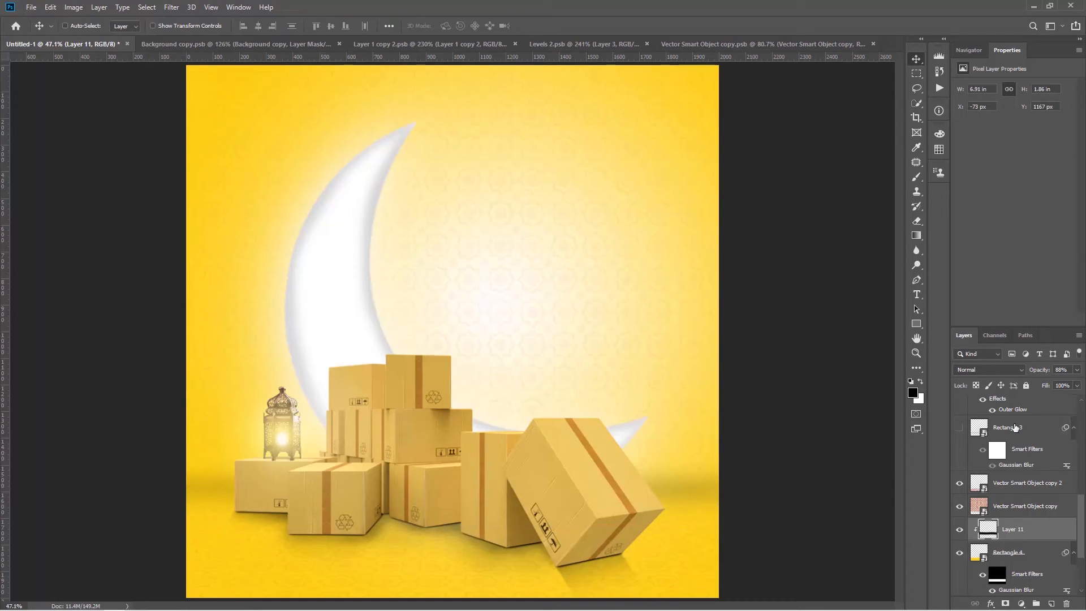
Step: Lightly erase parts of the floor shadow beside the boxes with a 166 px soft eraser at 10% opacity
{"action": "key", "text": "e"}
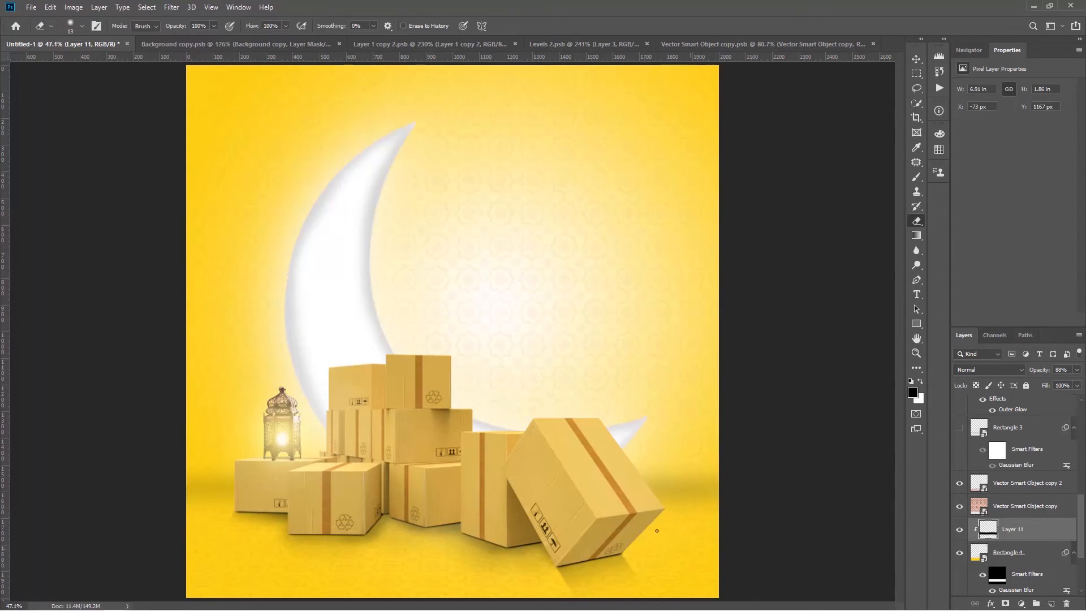
{"action": "left_click_drag", "start_coordinate": [652, 495], "coordinate": [646, 526]}
{"action": "scroll", "coordinate": [610, 484], "scroll_direction": "down", "scroll_amount": 1}
{"action": "scroll", "coordinate": [609, 484], "scroll_direction": "down", "scroll_amount": 1}
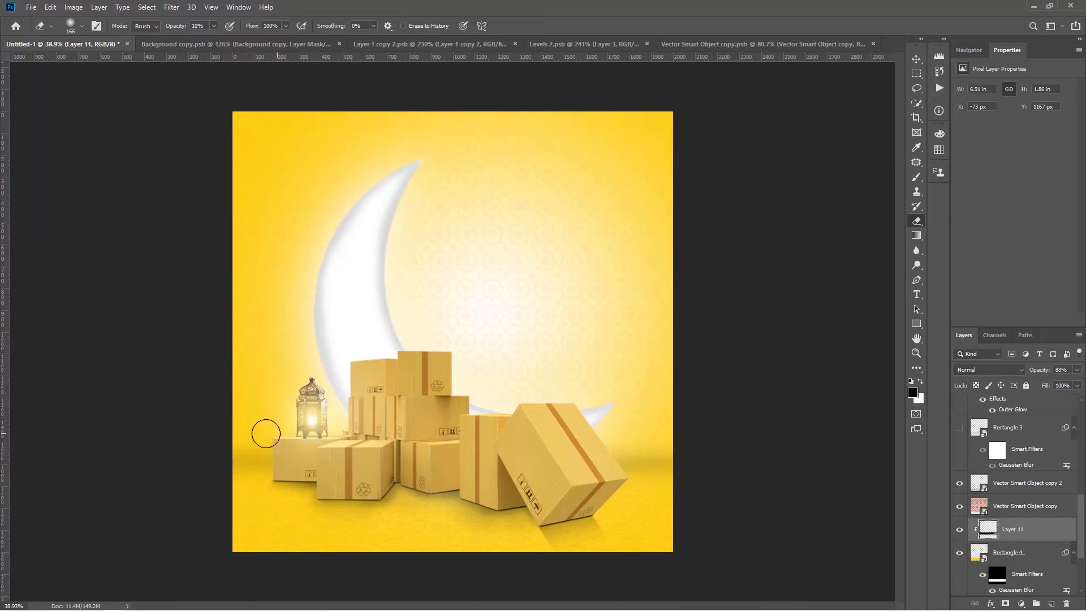
{"action": "key", "text": "v"}
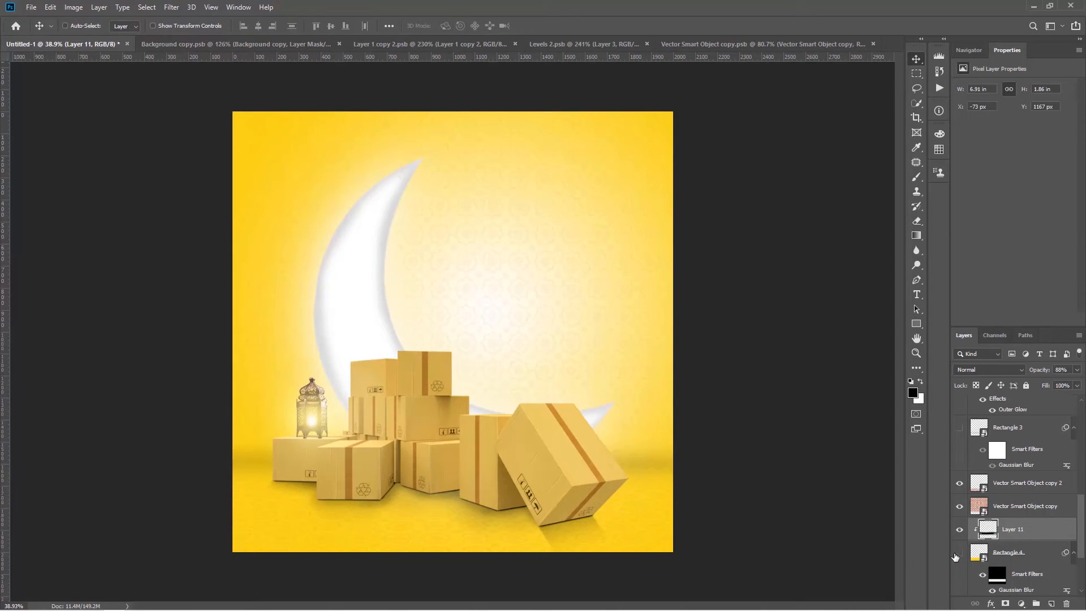
Step: Lower the floor shadow layer's opacity to 75% and collapse the Lantern group
{"action": "scroll", "coordinate": [622, 477], "scroll_direction": "down", "scroll_amount": 2}
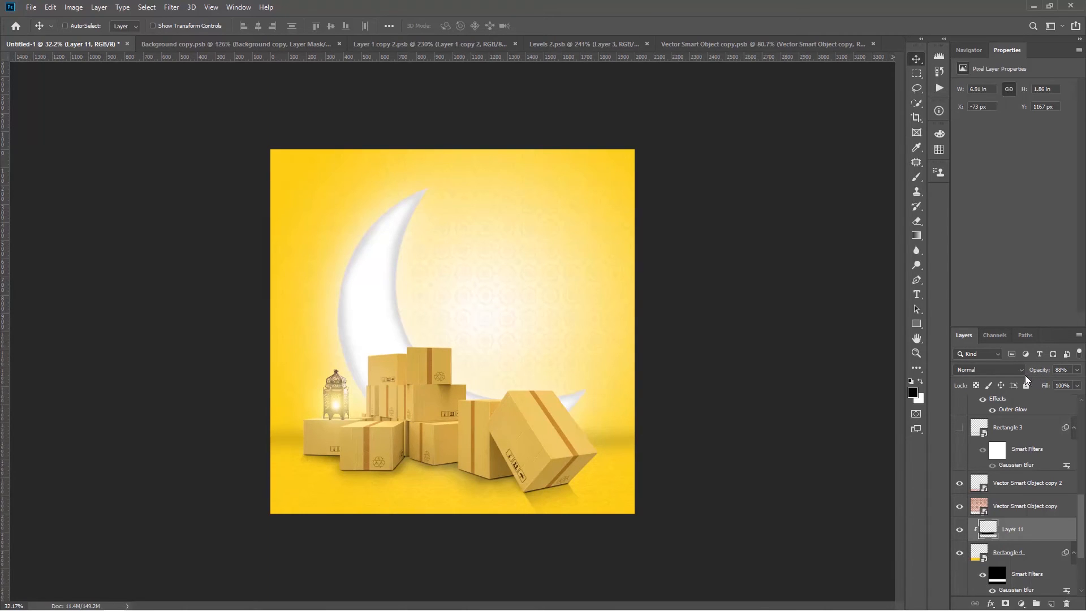
{"action": "left_click_drag", "start_coordinate": [1042, 373], "coordinate": [1039, 373]}
{"action": "scroll", "coordinate": [1031, 498], "scroll_direction": "up", "scroll_amount": 5}
{"action": "scroll", "coordinate": [1030, 497], "scroll_direction": "up", "scroll_amount": 2}
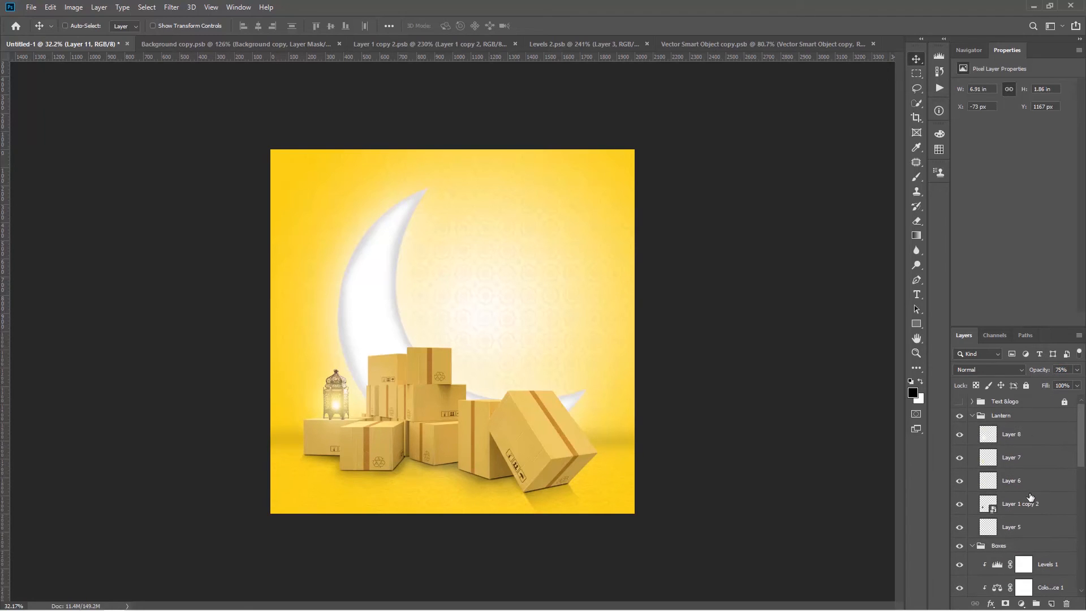
{"action": "left_click", "coordinate": [971, 417]}
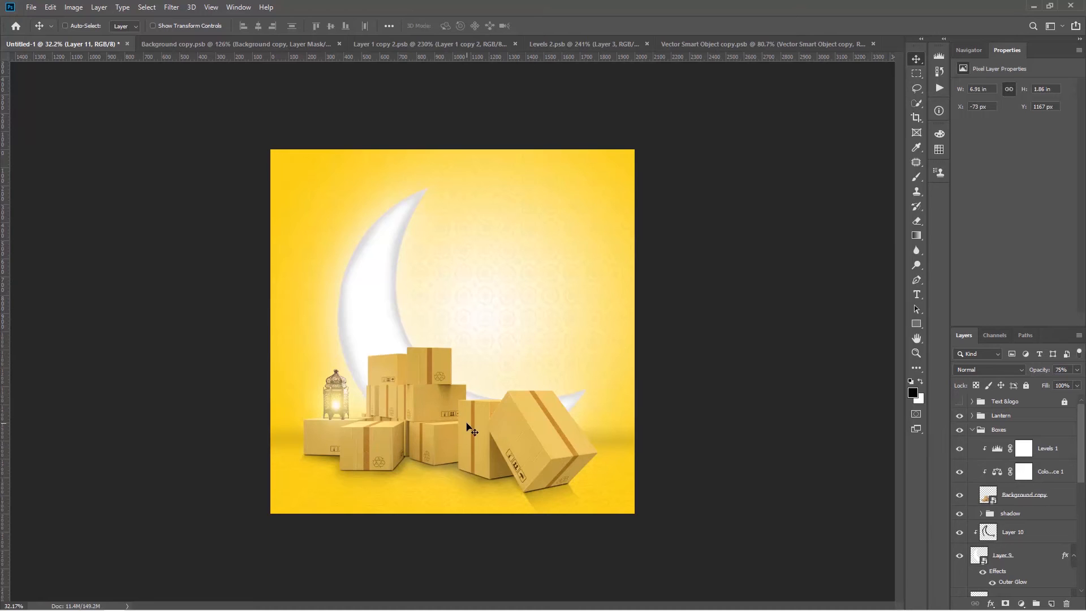
Step: Add a new layer above the boxes' Levels adjustment and clip it to the boxes
{"action": "key", "text": "ctrl+0"}
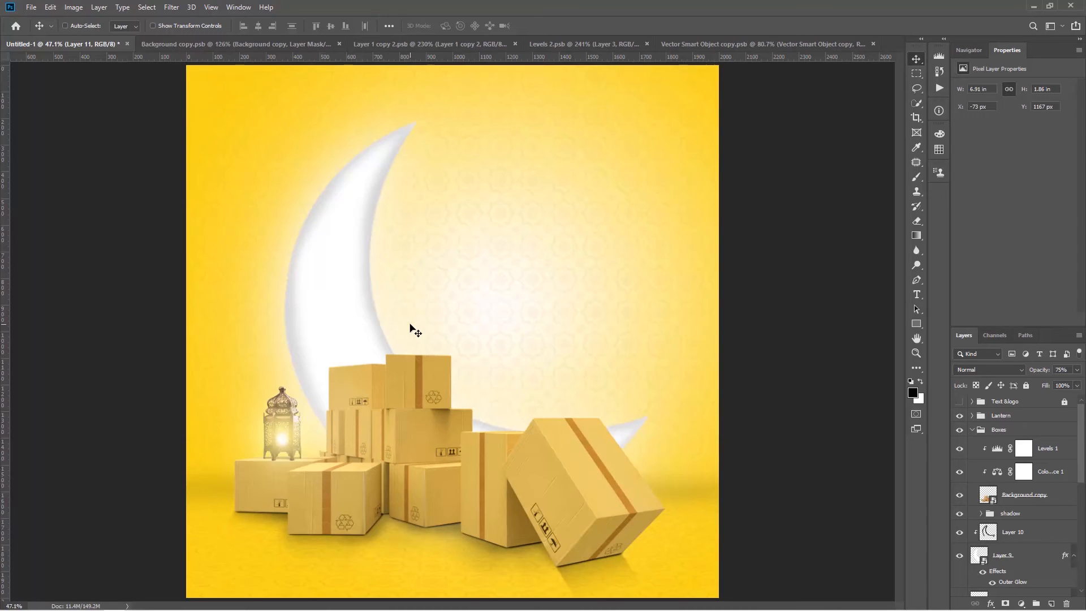
{"action": "left_click", "coordinate": [456, 411], "text": "ctrl"}
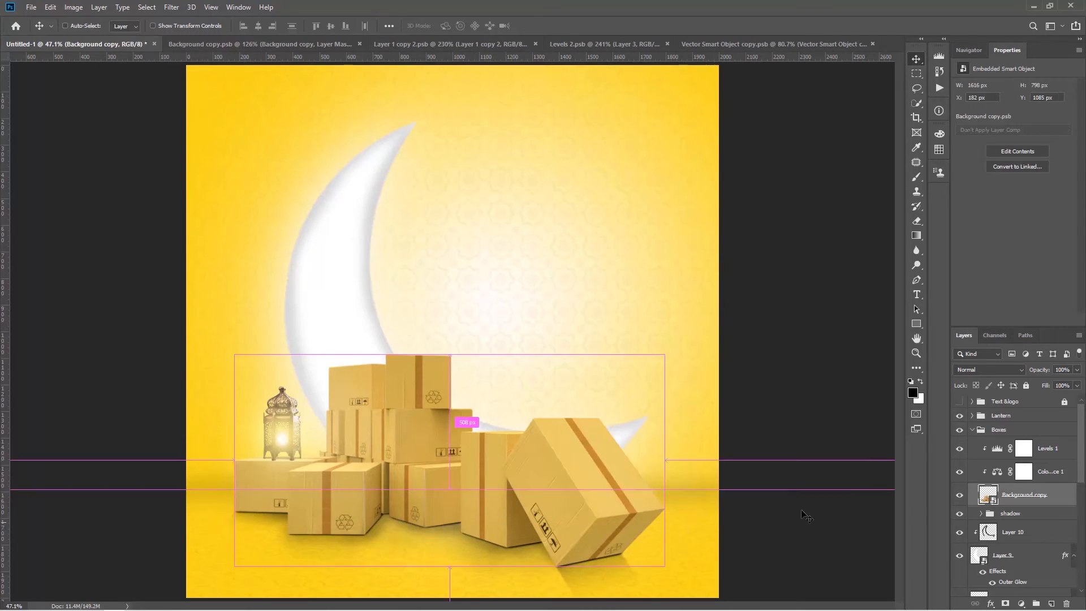
{"action": "left_click", "coordinate": [1048, 447]}
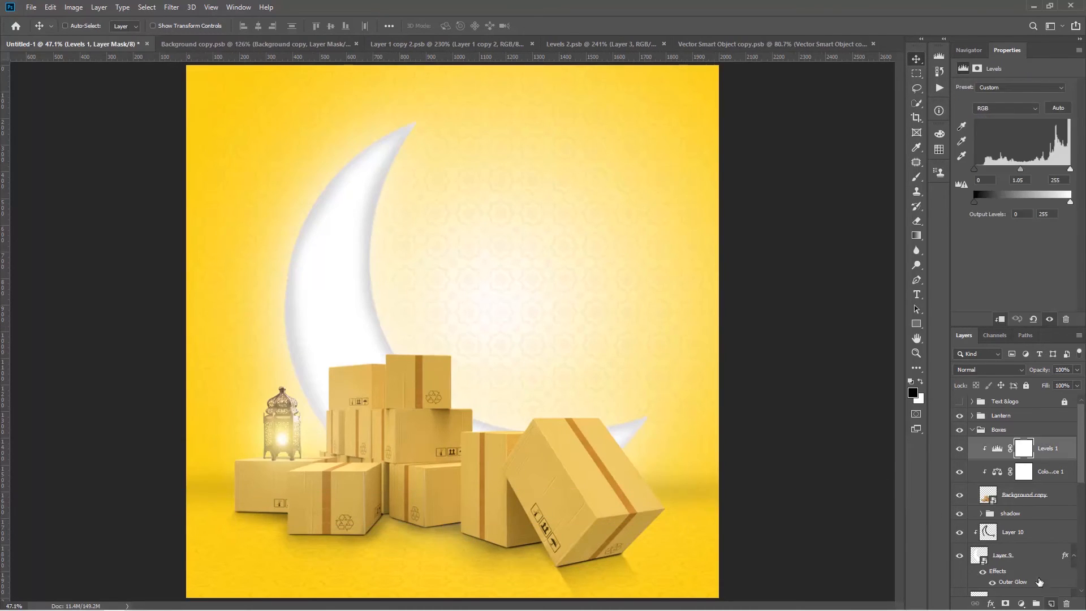
{"action": "left_click", "coordinate": [1050, 603]}
{"action": "left_click", "coordinate": [992, 455], "text": "alt"}
Step: Paint soft white highlights with a 71 px brush along the tilted box's top edge and the topmost box's right edge
{"action": "scroll", "coordinate": [606, 477], "scroll_direction": "up", "scroll_amount": 3}
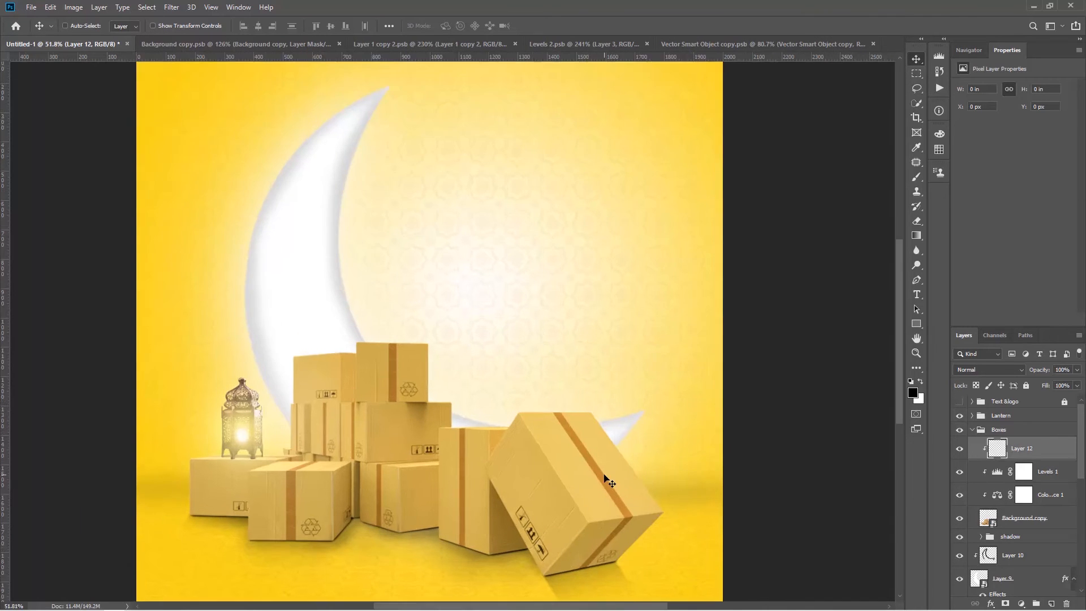
{"action": "key", "text": "b"}
{"action": "mouse_move", "coordinate": [539, 382]}
{"action": "left_mouse_down"}
{"action": "mouse_move", "coordinate": [503, 381]}
{"action": "mouse_move", "coordinate": [499, 371]}
{"action": "mouse_move", "coordinate": [550, 365]}
{"action": "left_mouse_up"}
{"action": "key", "text": "x"}
{"action": "scroll", "coordinate": [499, 371], "scroll_direction": "up", "scroll_amount": 3}
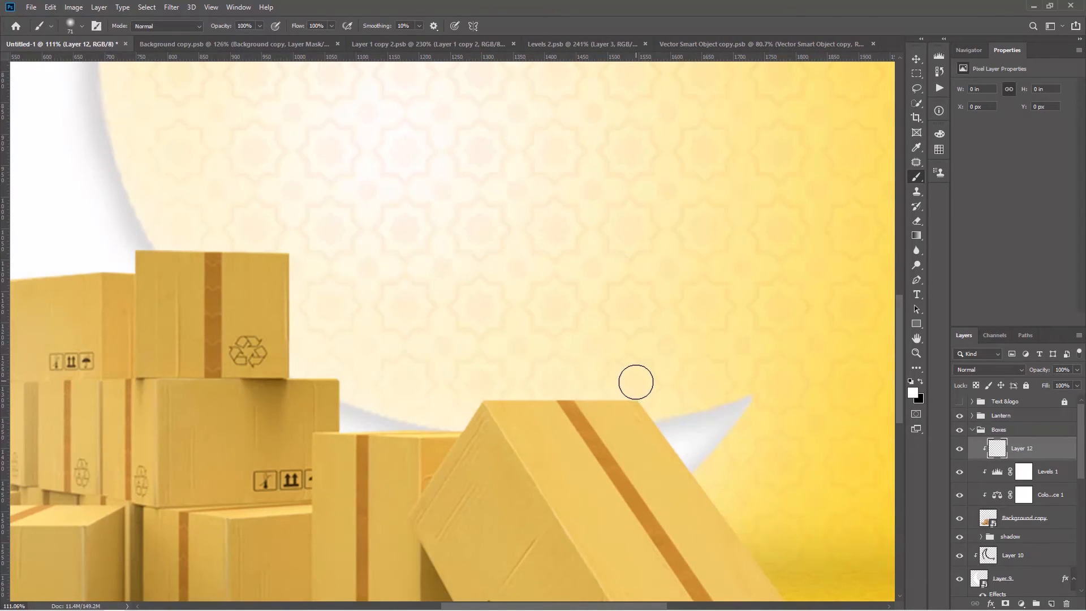
{"action": "left_click_drag", "start_coordinate": [634, 385], "coordinate": [485, 386]}
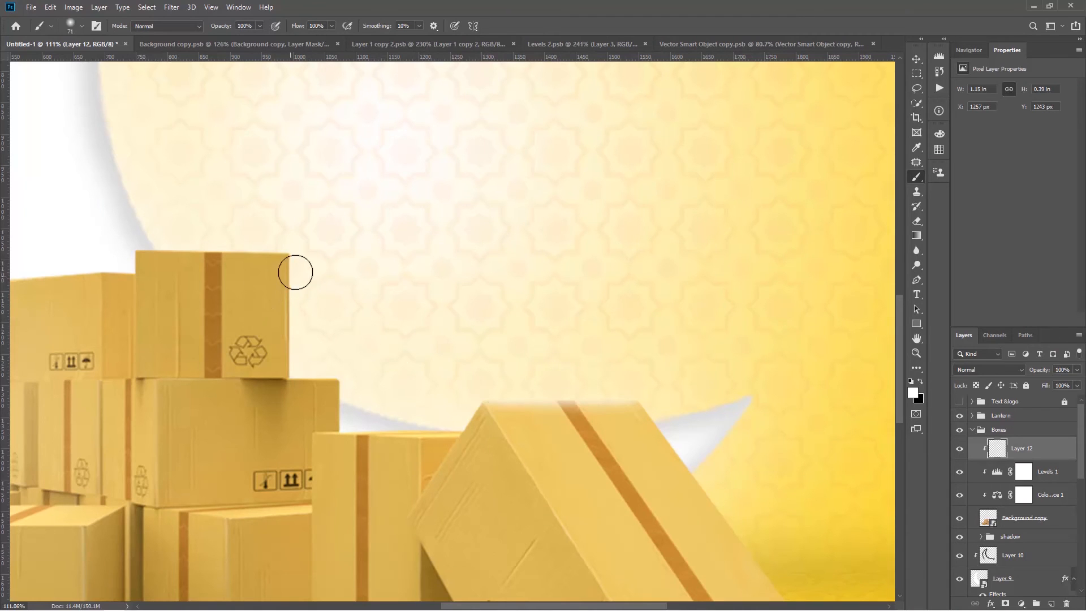
{"action": "left_click_drag", "start_coordinate": [304, 259], "coordinate": [300, 356]}
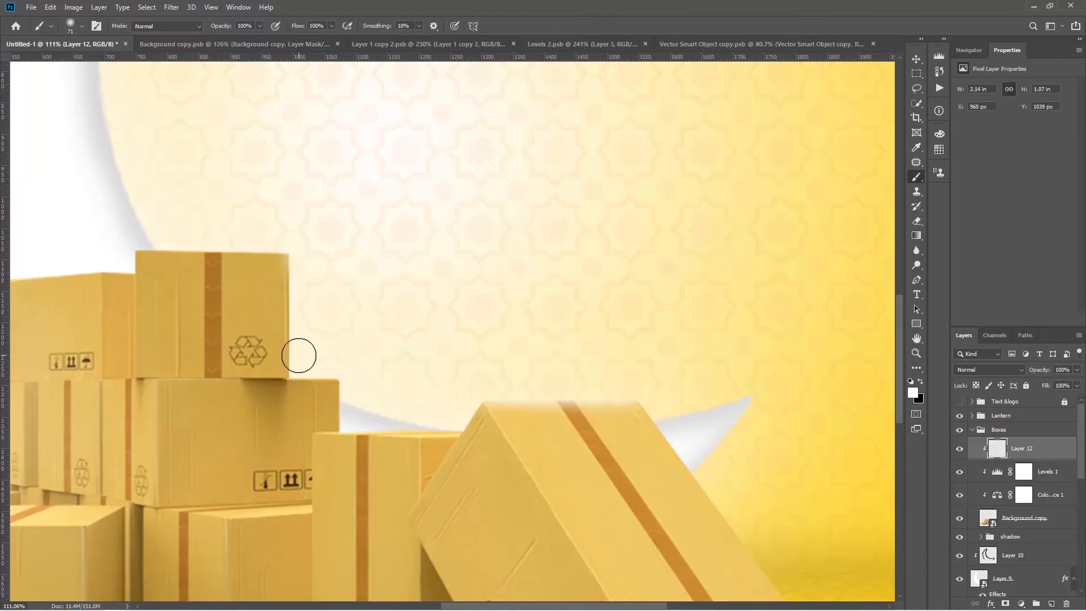
Step: Paint white highlights with a smaller brush along the exposed edges of the middle boxes and the tilted box's right edge
{"action": "right_click", "coordinate": [300, 352], "text": "alt"}
{"action": "mouse_move", "coordinate": [340, 370]}
{"action": "left_mouse_down"}
{"action": "mouse_move", "coordinate": [298, 368]}
{"action": "mouse_move", "coordinate": [350, 371]}
{"action": "mouse_move", "coordinate": [356, 429]}
{"action": "mouse_move", "coordinate": [346, 422]}
{"action": "mouse_move", "coordinate": [448, 417]}
{"action": "left_mouse_up"}
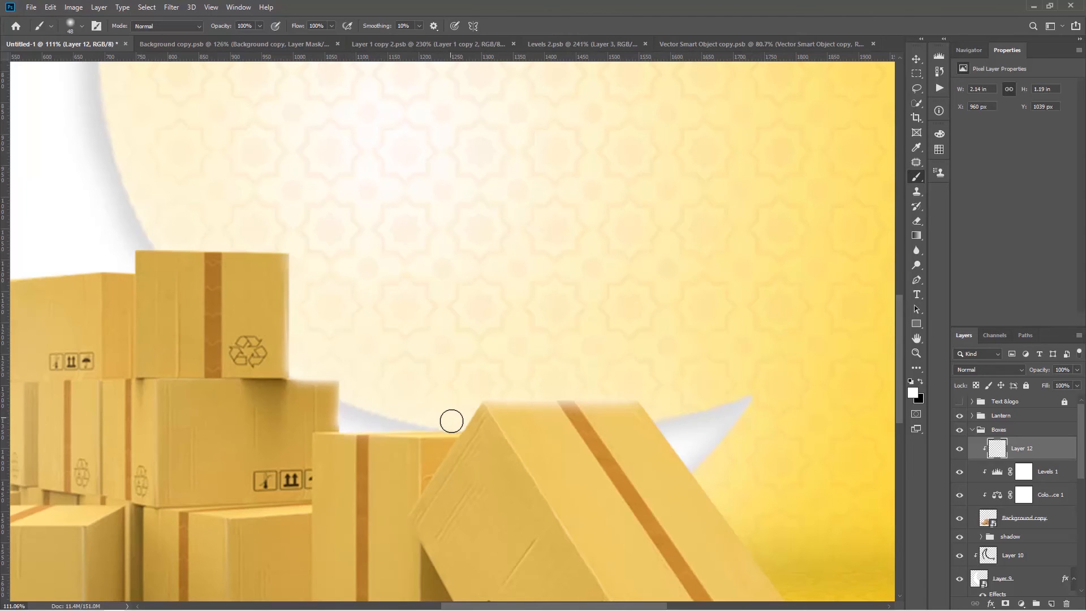
{"action": "left_click_drag", "start_coordinate": [606, 467], "coordinate": [321, 358]}
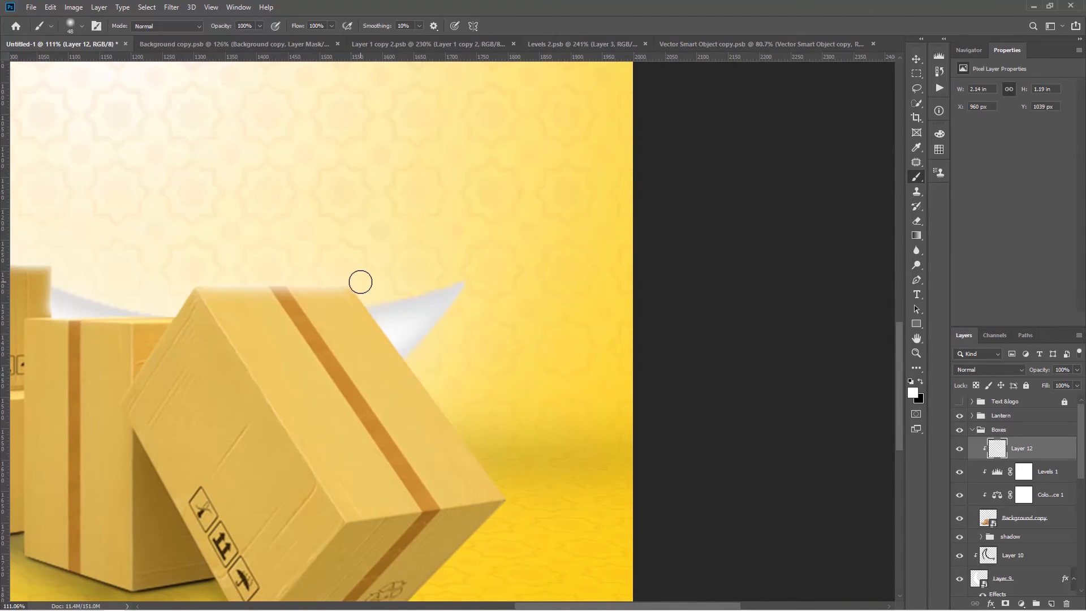
{"action": "left_click_drag", "start_coordinate": [498, 475], "coordinate": [462, 418]}
Step: Paint white highlights along the upper edges of the left box stack, its left side and the box under the lantern
{"action": "mouse_move", "coordinate": [204, 412]}
{"action": "left_mouse_down"}
{"action": "mouse_move", "coordinate": [565, 575]}
{"action": "mouse_move", "coordinate": [611, 442]}
{"action": "left_mouse_up"}
{"action": "left_click_drag", "start_coordinate": [509, 285], "coordinate": [358, 276]}
{"action": "mouse_move", "coordinate": [318, 317]}
{"action": "left_mouse_down"}
{"action": "mouse_move", "coordinate": [534, 317]}
{"action": "mouse_move", "coordinate": [434, 293]}
{"action": "mouse_move", "coordinate": [443, 311]}
{"action": "mouse_move", "coordinate": [675, 291]}
{"action": "mouse_move", "coordinate": [627, 277]}
{"action": "left_mouse_up"}
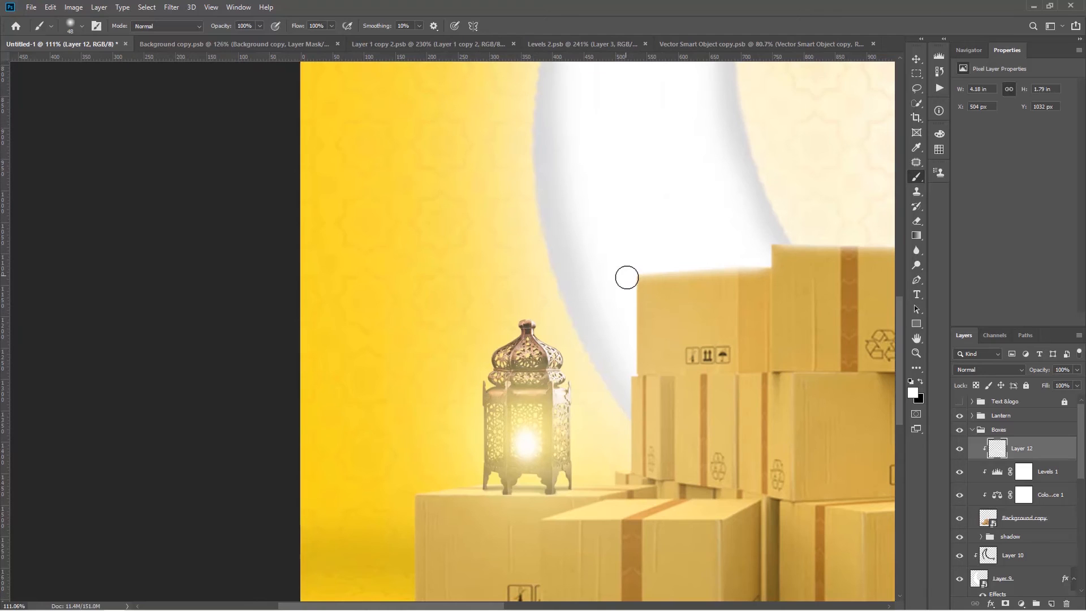
{"action": "left_click", "coordinate": [625, 369], "text": "shift"}
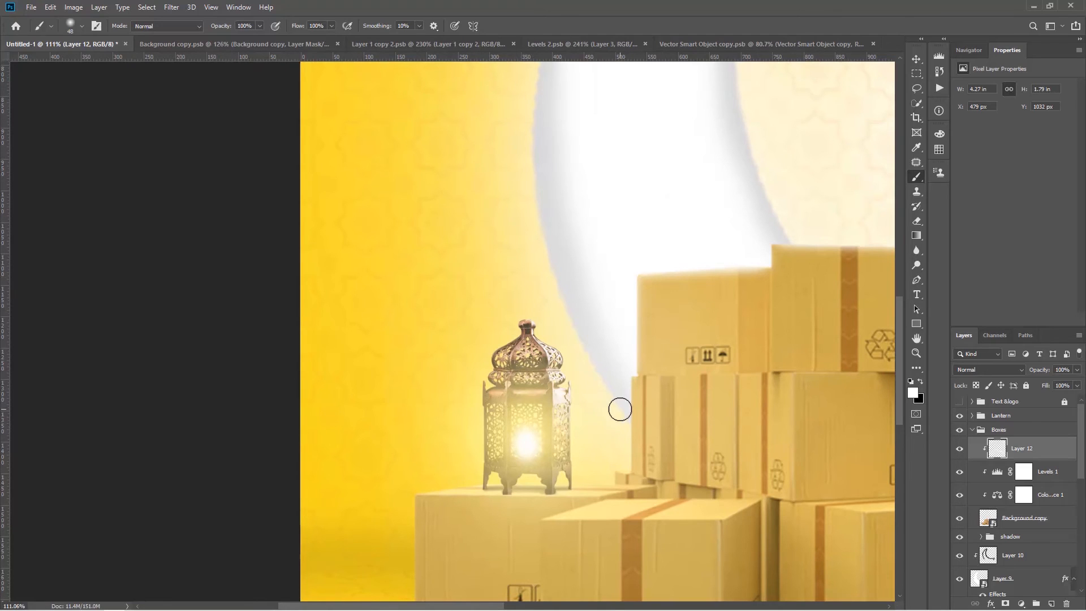
{"action": "left_click", "coordinate": [615, 458], "text": "shift"}
{"action": "left_click", "coordinate": [610, 465], "text": "shift"}
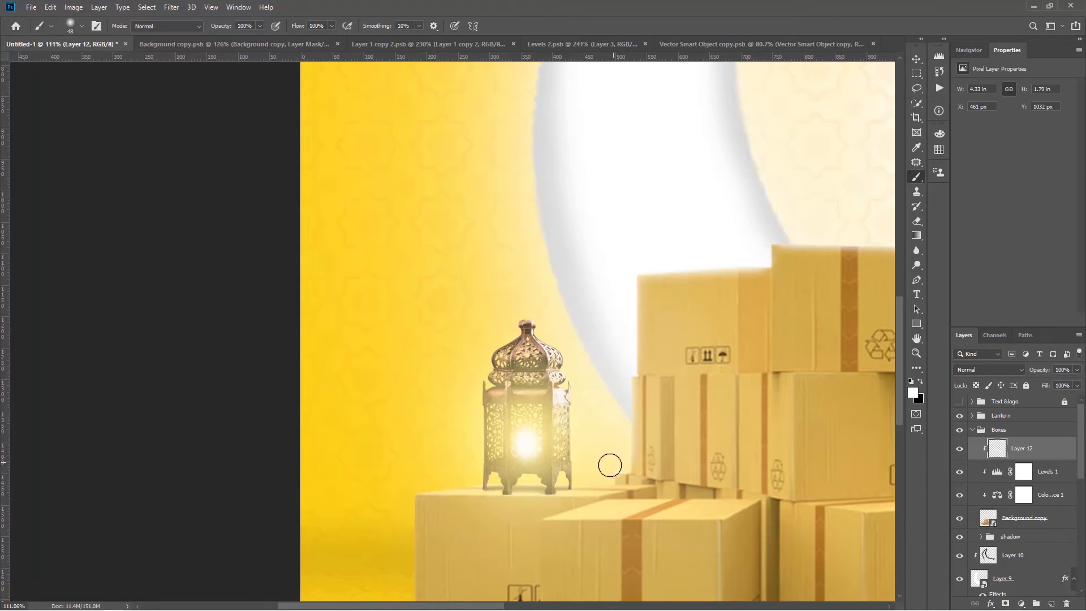
{"action": "left_click", "coordinate": [417, 486]}
Step: Review the painted box edges up close and choose a blending mode for the white highlight layer
{"action": "key", "text": "ctrl+0"}
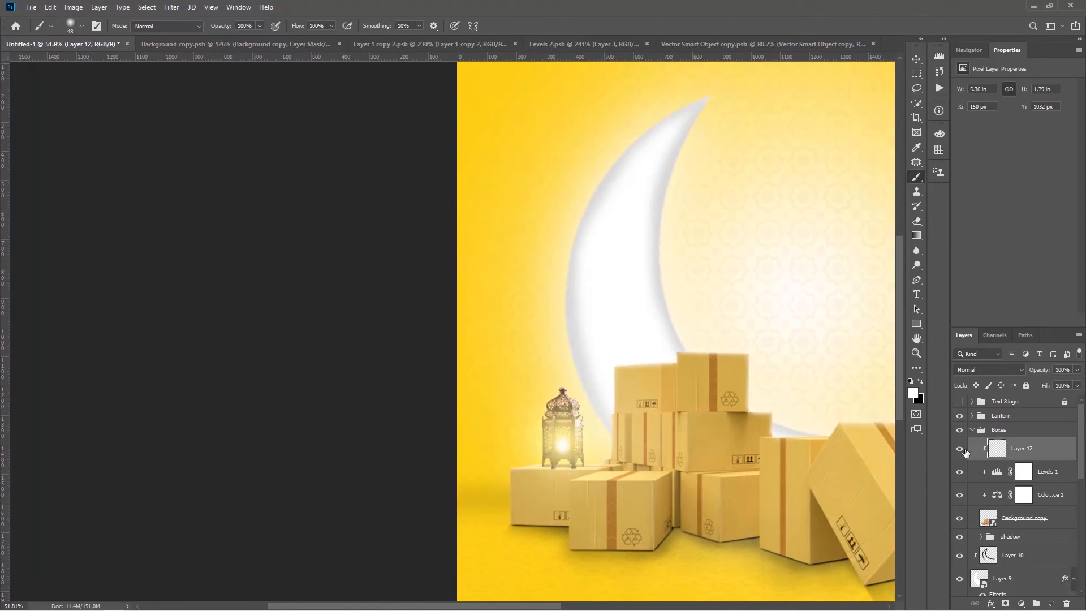
{"action": "scroll", "coordinate": [747, 462], "scroll_direction": "up", "scroll_amount": 6}
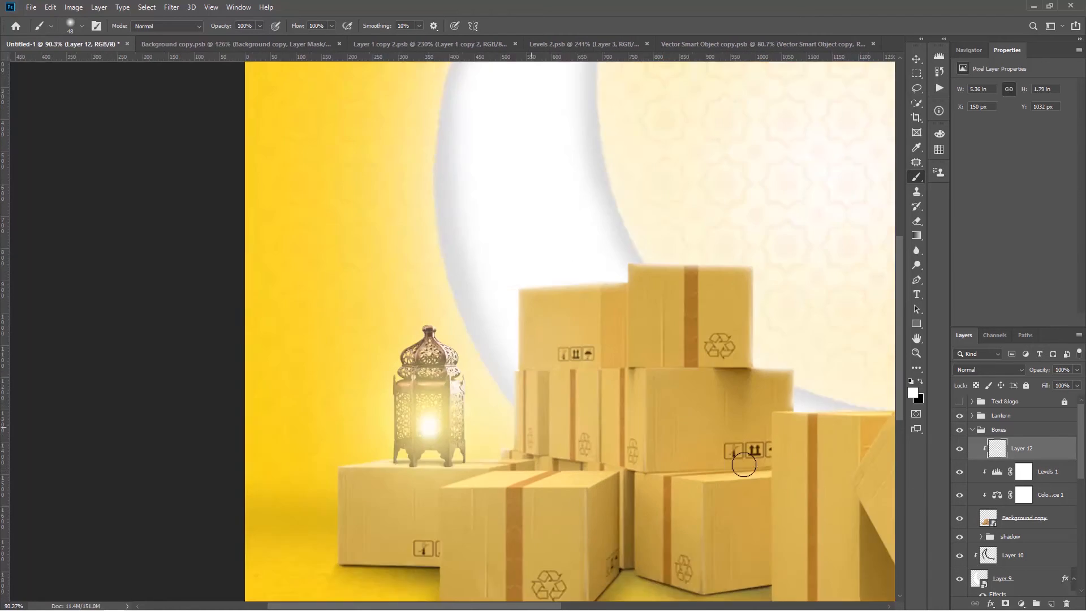
{"action": "left_click_drag", "start_coordinate": [781, 454], "coordinate": [412, 476]}
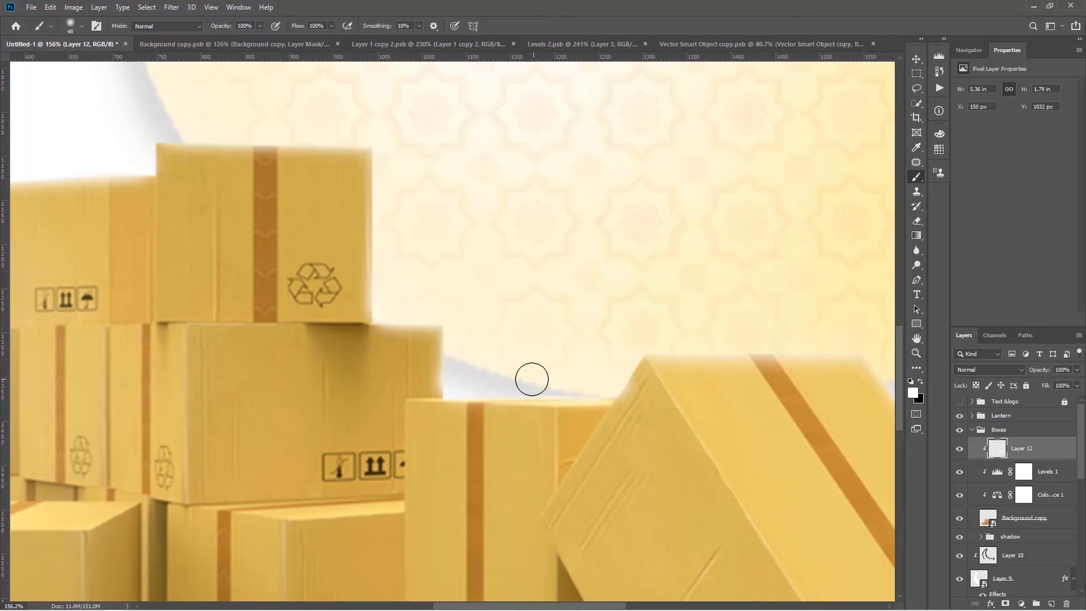
{"action": "scroll", "coordinate": [718, 431], "scroll_direction": "down", "scroll_amount": 3}
{"action": "scroll", "coordinate": [722, 437], "scroll_direction": "down", "scroll_amount": 3}
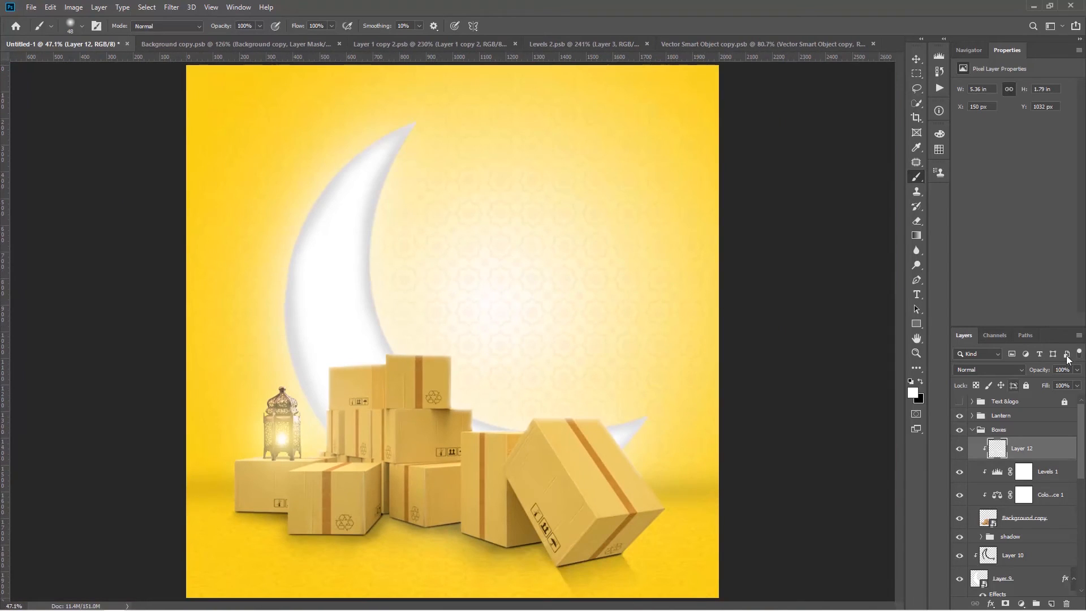
{"action": "left_click", "coordinate": [986, 368]}
{"action": "left_click", "coordinate": [976, 420]}
Step: Compare the boxes with and without the white edge highlight layer
{"action": "left_click", "coordinate": [960, 448]}
{"action": "left_click", "coordinate": [959, 448]}
{"action": "left_click", "coordinate": [960, 448]}
{"action": "left_click", "coordinate": [959, 447]}
{"action": "left_click", "coordinate": [960, 448]}
{"action": "left_click", "coordinate": [959, 448]}
{"action": "scroll", "coordinate": [307, 396], "scroll_direction": "down", "scroll_amount": 1}
{"action": "scroll", "coordinate": [307, 395], "scroll_direction": "down", "scroll_amount": 1}
Step: Add a new layer above the crescent's shading layer, set its blending mode to Screen, and enlarge the soft white brush to 623 px
{"action": "key", "text": "alt+v"}
{"action": "left_click", "coordinate": [366, 298]}
{"action": "left_click", "coordinate": [368, 298]}
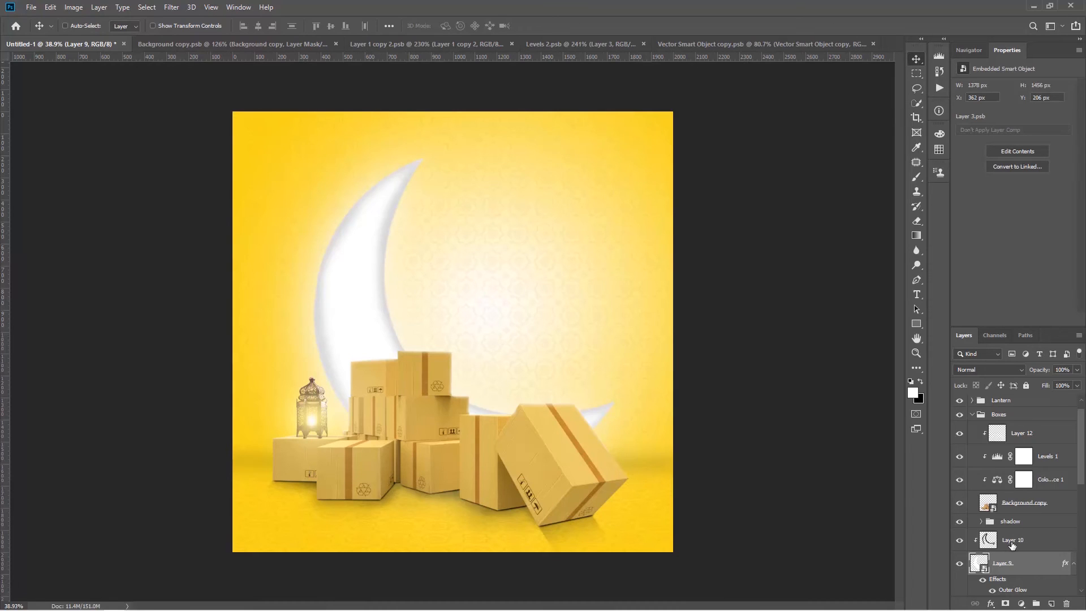
{"action": "left_click", "coordinate": [1032, 540]}
{"action": "left_click", "coordinate": [1052, 603]}
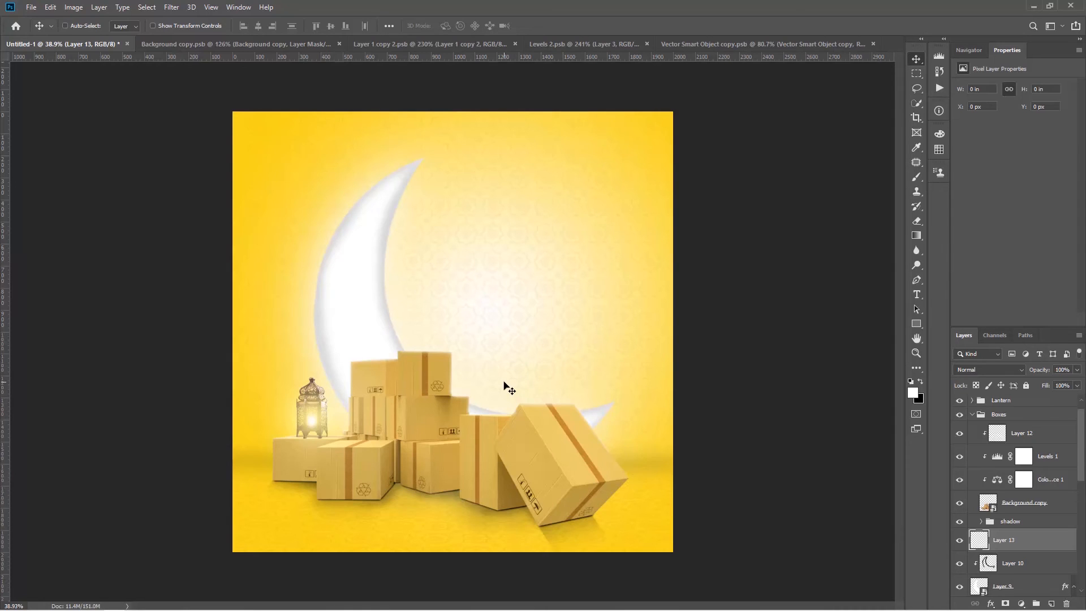
{"action": "left_click", "coordinate": [917, 178]}
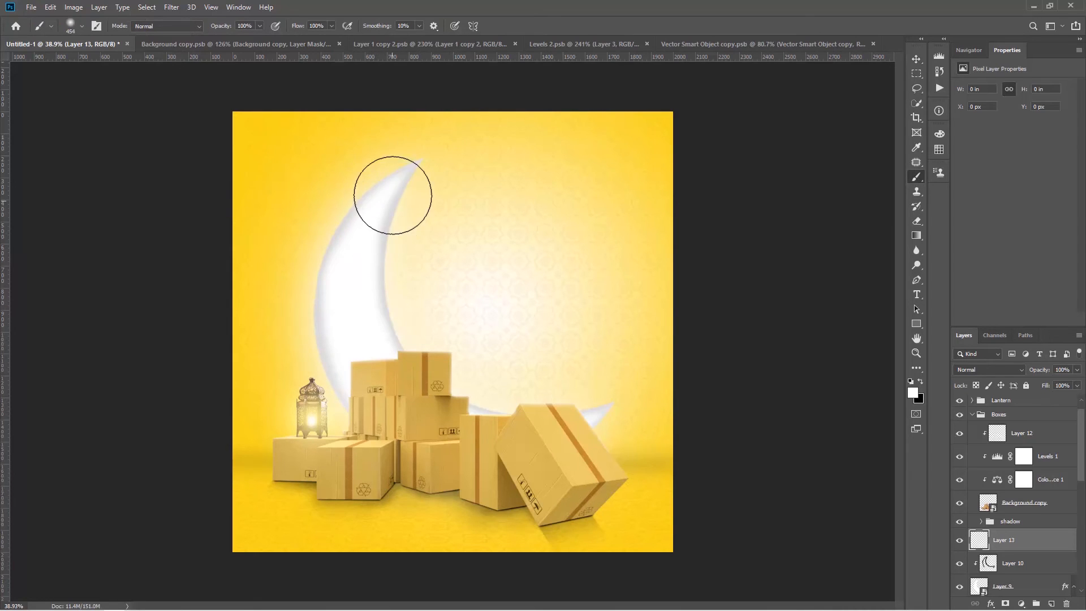
{"action": "left_click_drag", "start_coordinate": [381, 220], "coordinate": [400, 226]}
{"action": "left_click", "coordinate": [1017, 370]}
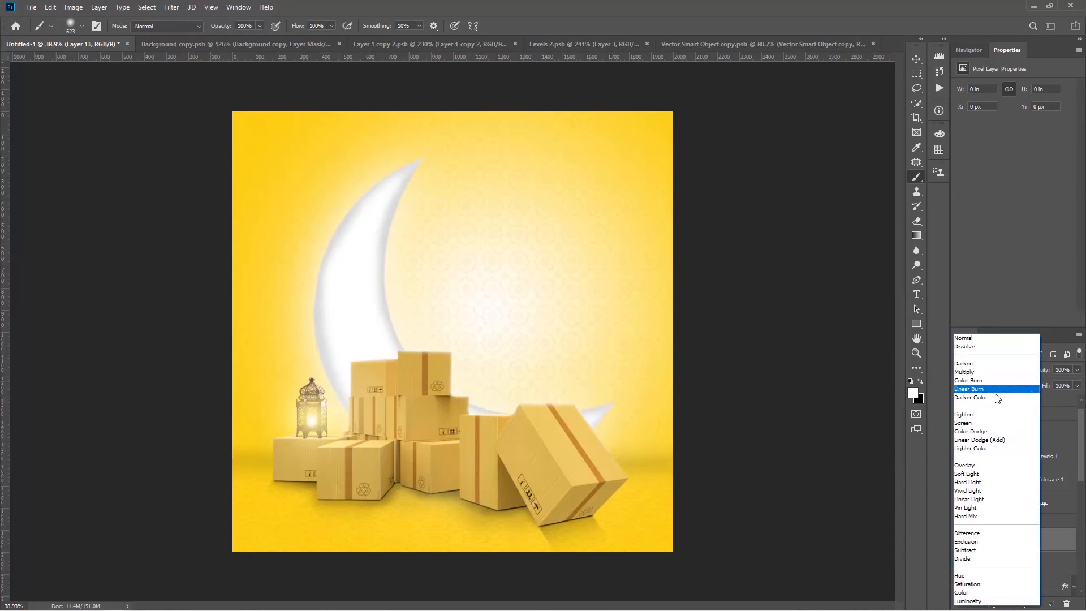
{"action": "left_click", "coordinate": [995, 418]}
Step: Paint a faint white glow over the crescent and along its left side at 10% brush opacity, comparing the image with and without it
{"action": "left_click", "coordinate": [387, 204]}
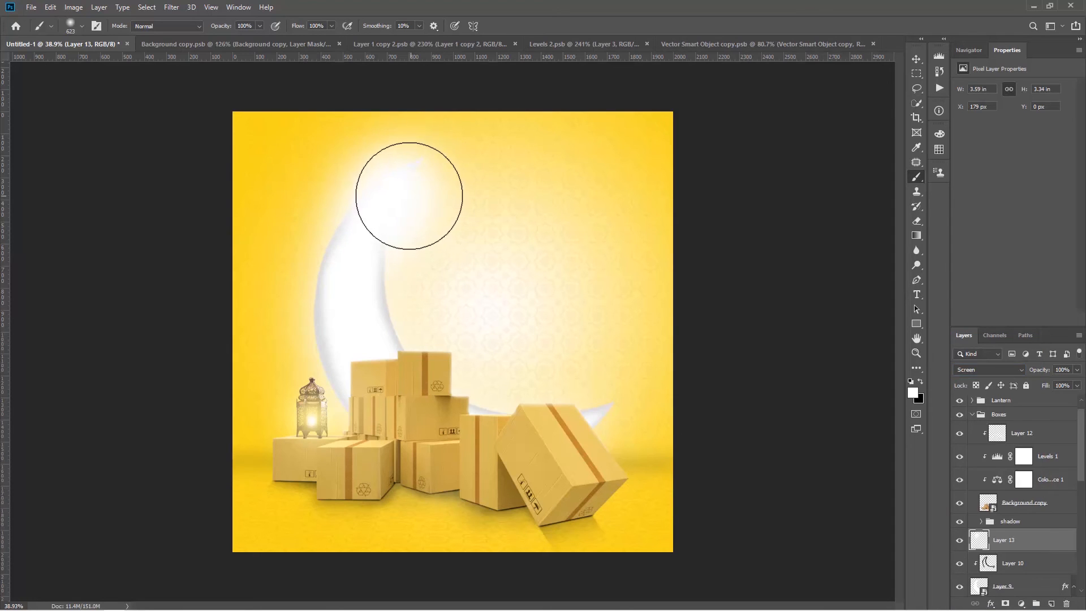
{"action": "key", "text": "ctrl+z"}
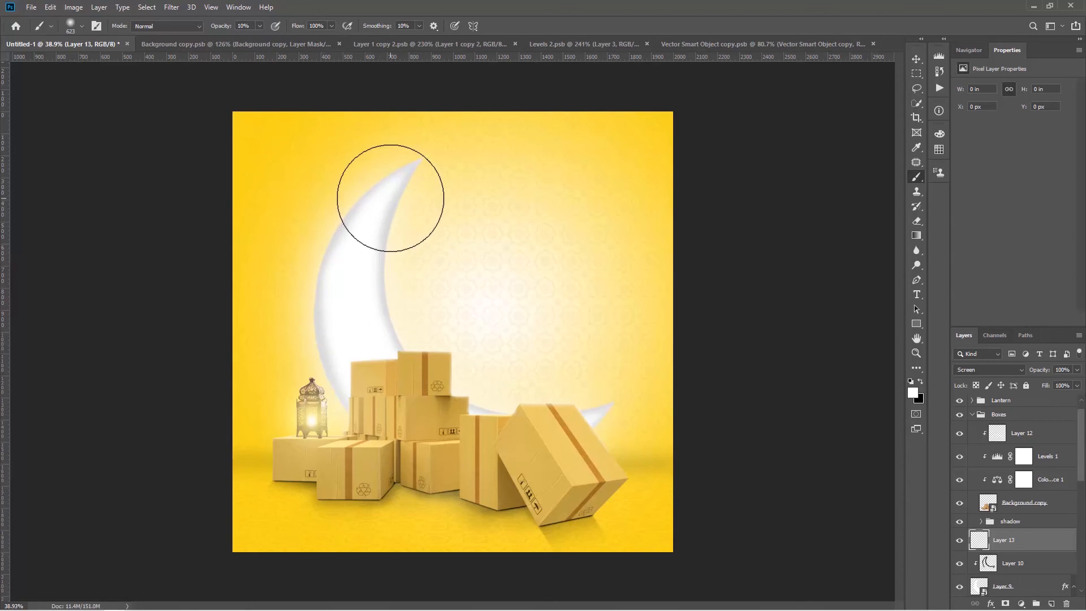
{"action": "mouse_move", "coordinate": [391, 196]}
{"action": "left_mouse_down"}
{"action": "mouse_move", "coordinate": [364, 255]}
{"action": "mouse_move", "coordinate": [392, 194]}
{"action": "mouse_move", "coordinate": [389, 258]}
{"action": "mouse_move", "coordinate": [385, 208]}
{"action": "mouse_move", "coordinate": [336, 328]}
{"action": "mouse_move", "coordinate": [334, 285]}
{"action": "mouse_move", "coordinate": [353, 390]}
{"action": "mouse_move", "coordinate": [461, 430]}
{"action": "mouse_move", "coordinate": [404, 327]}
{"action": "mouse_move", "coordinate": [514, 430]}
{"action": "mouse_move", "coordinate": [452, 383]}
{"action": "mouse_move", "coordinate": [542, 418]}
{"action": "mouse_move", "coordinate": [594, 406]}
{"action": "mouse_move", "coordinate": [548, 405]}
{"action": "mouse_move", "coordinate": [583, 381]}
{"action": "mouse_move", "coordinate": [543, 424]}
{"action": "mouse_move", "coordinate": [449, 444]}
{"action": "mouse_move", "coordinate": [344, 385]}
{"action": "mouse_move", "coordinate": [341, 322]}
{"action": "mouse_move", "coordinate": [443, 203]}
{"action": "mouse_move", "coordinate": [408, 249]}
{"action": "left_mouse_up"}
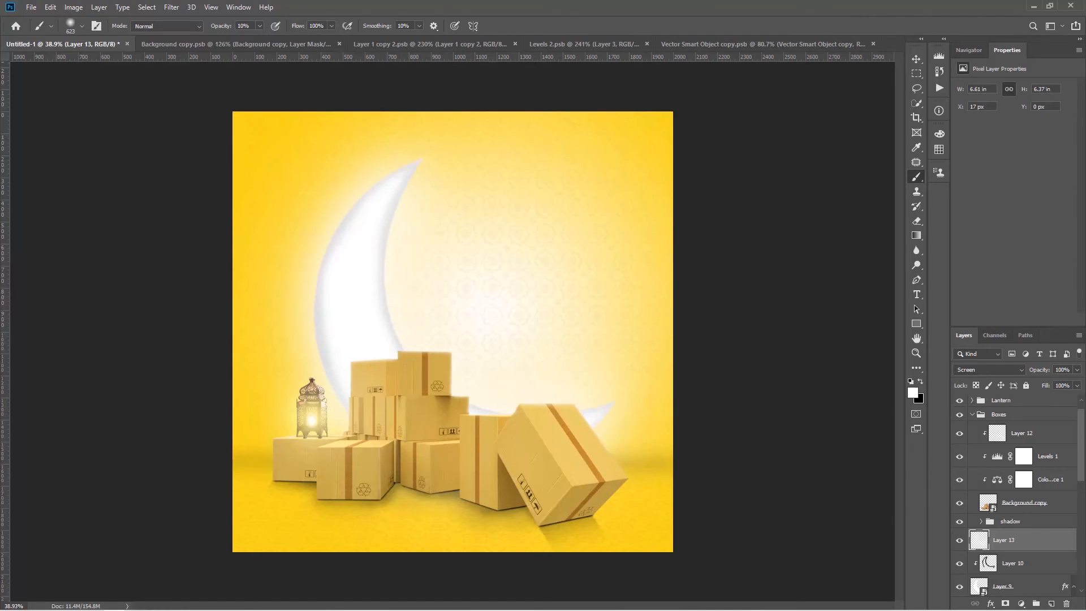
{"action": "left_click", "coordinate": [959, 540]}
{"action": "left_click", "coordinate": [959, 540]}
{"action": "left_click", "coordinate": [959, 540]}
{"action": "left_click", "coordinate": [959, 540]}
{"action": "scroll", "coordinate": [590, 487], "scroll_direction": "up", "scroll_amount": 3}
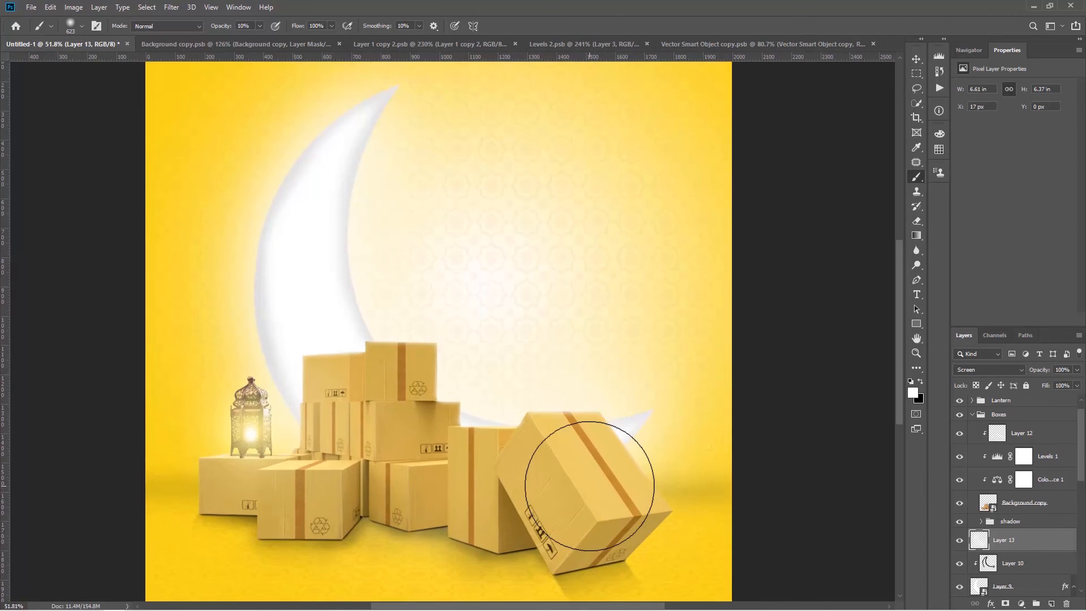
{"action": "scroll", "coordinate": [590, 488], "scroll_direction": "down", "scroll_amount": 1}
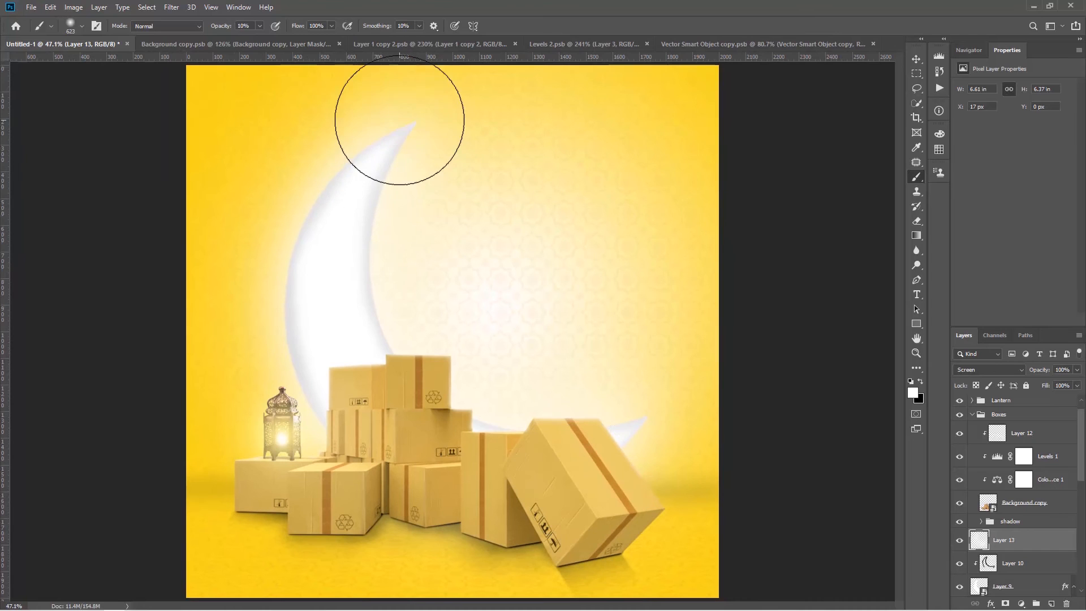
{"action": "left_click_drag", "start_coordinate": [293, 245], "coordinate": [308, 360]}
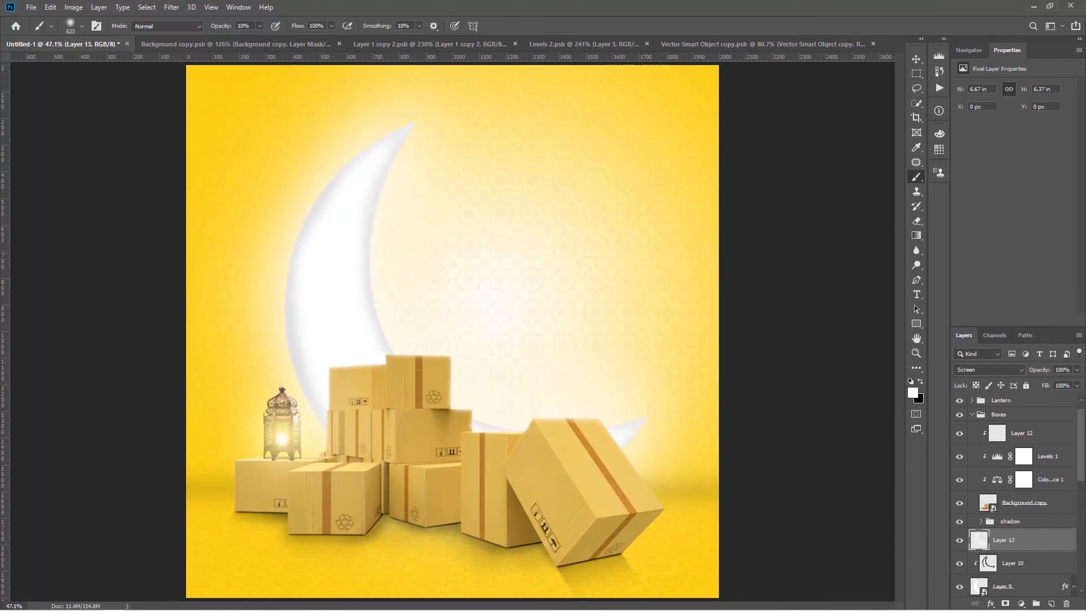
Step: Brighten the boxes by setting the midtone value of their Levels adjustment to 1.18
{"action": "key", "text": "v"}
{"action": "left_click", "coordinate": [1073, 495]}
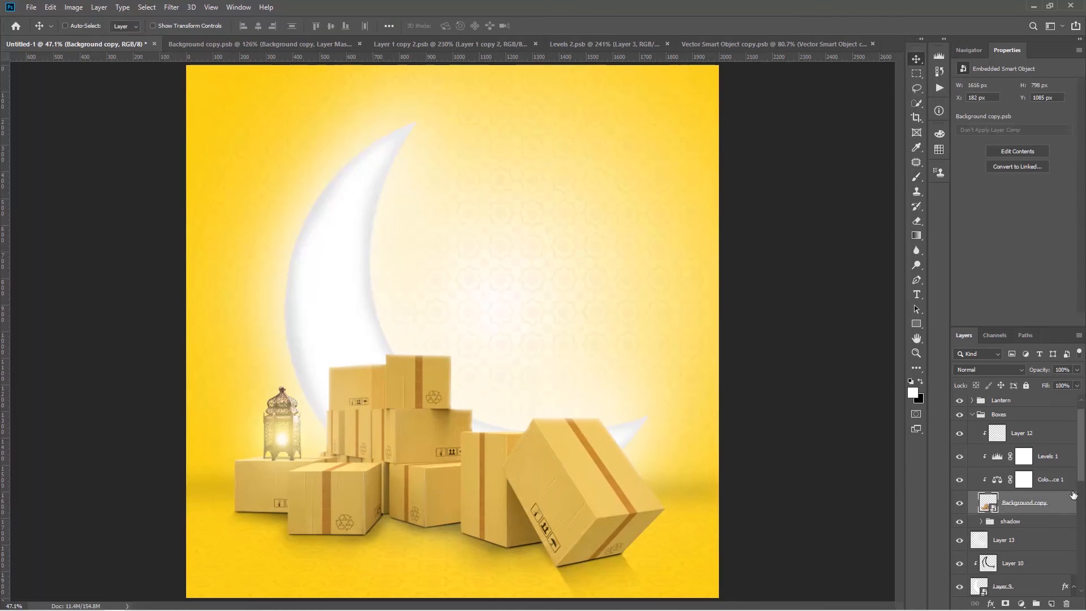
{"action": "left_click", "coordinate": [993, 432]}
{"action": "left_click", "coordinate": [997, 456]}
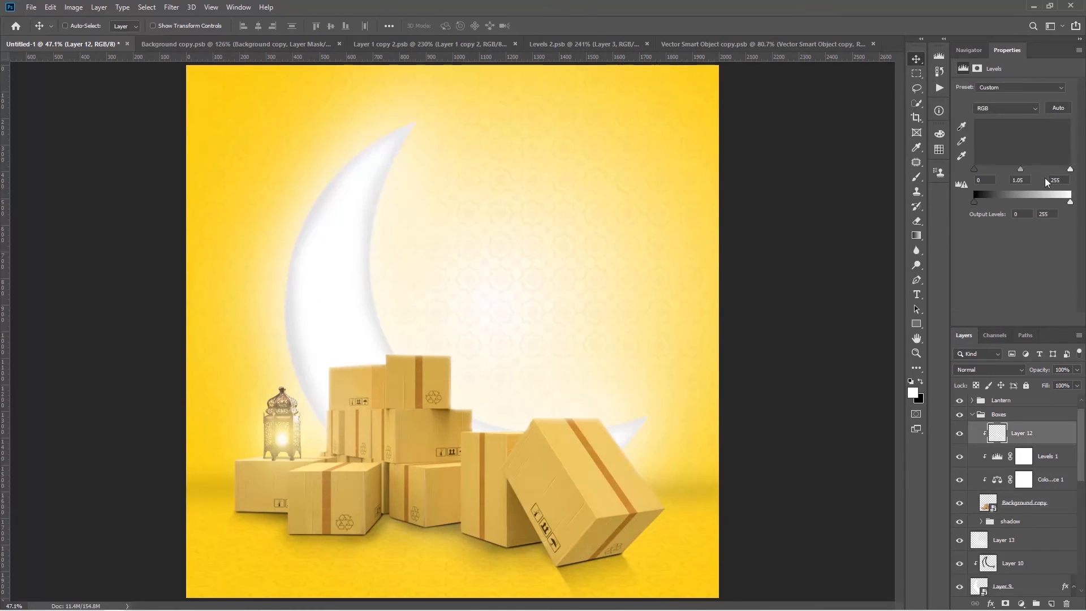
{"action": "left_click_drag", "start_coordinate": [1022, 170], "coordinate": [1019, 169]}
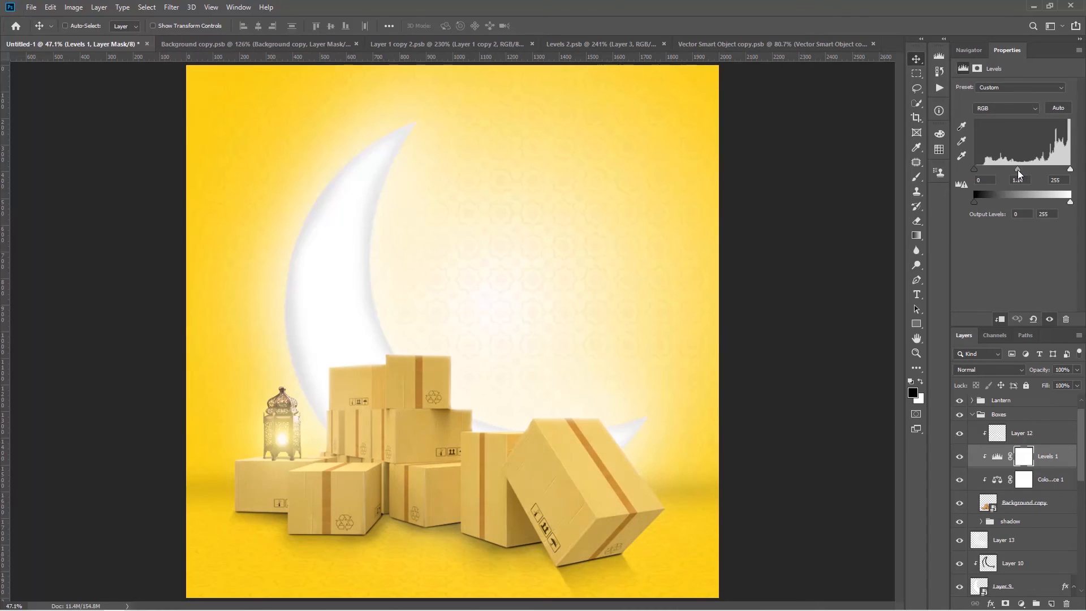
{"action": "left_click_drag", "start_coordinate": [1018, 169], "coordinate": [1016, 170]}
Step: Stamp all visible layers into a new merged layer directly above the Lantern group
{"action": "key", "text": "ctrl"}
{"action": "scroll", "coordinate": [453, 381], "scroll_direction": "down", "scroll_amount": 1}
{"action": "scroll", "coordinate": [453, 381], "scroll_direction": "up", "scroll_amount": 1}
{"action": "scroll", "coordinate": [1010, 447], "scroll_direction": "up", "scroll_amount": 1}
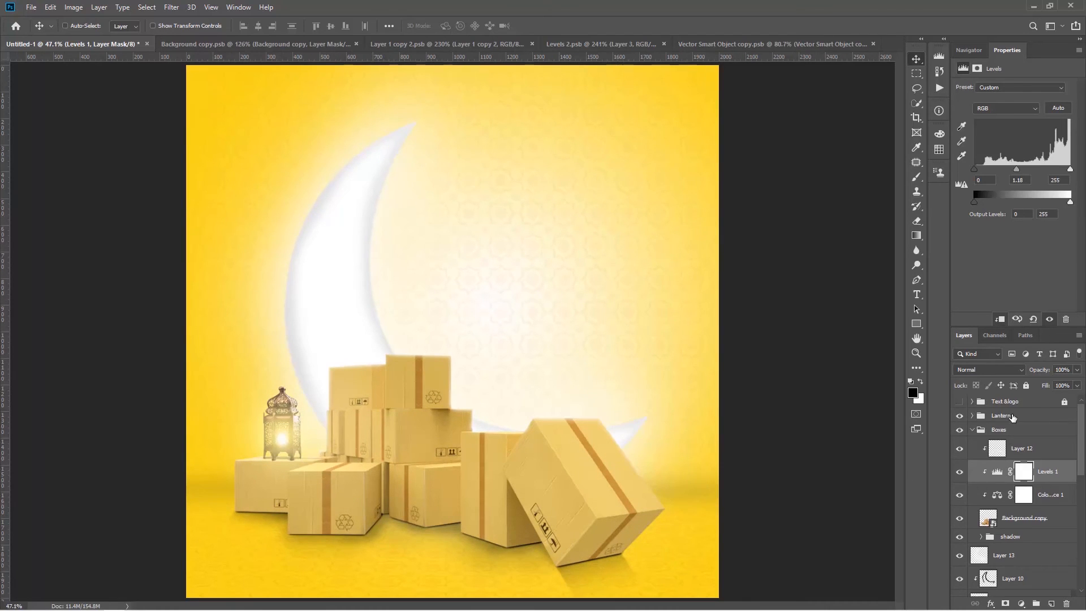
{"action": "left_click", "coordinate": [1012, 416]}
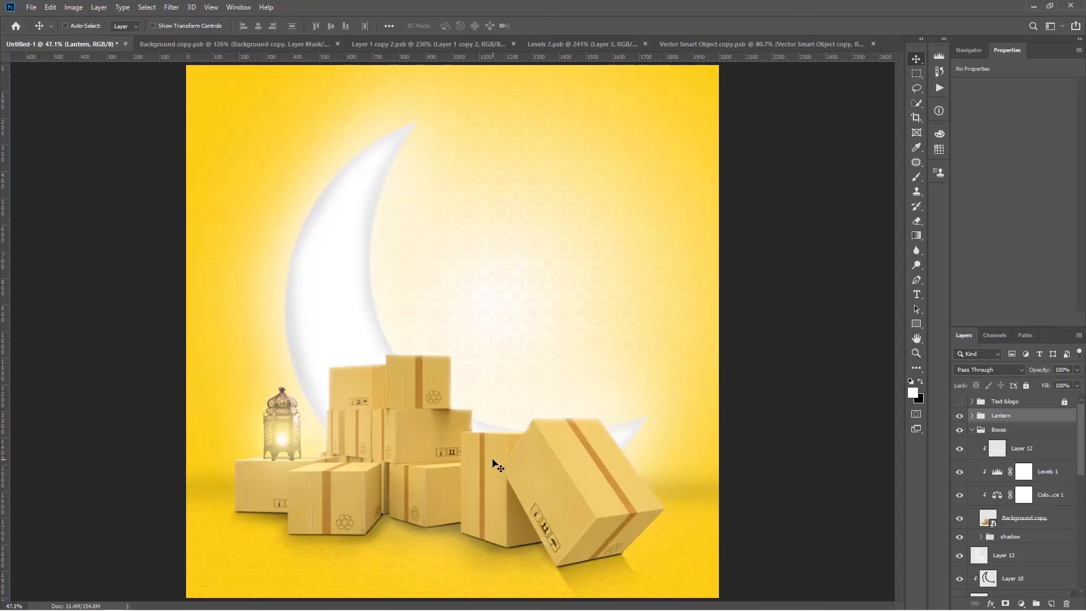
{"action": "key", "text": "ctrl"}
{"action": "key", "text": "ctrl+shift+alt+e"}
Step: Convert the merged layer to a Smart Object
{"action": "right_click", "coordinate": [1039, 423]}
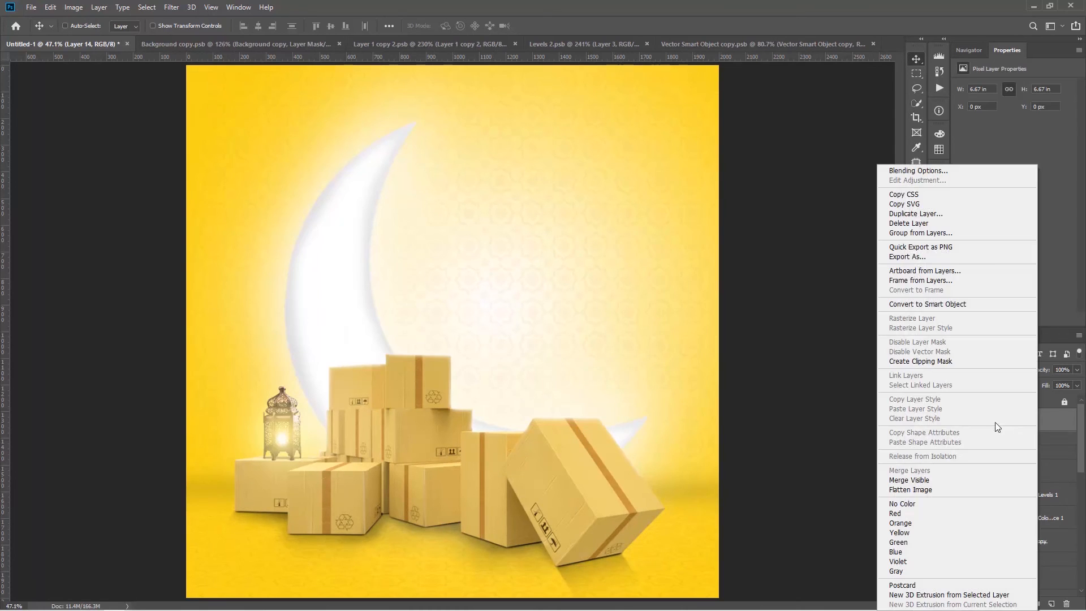
{"action": "left_click", "coordinate": [1046, 419]}
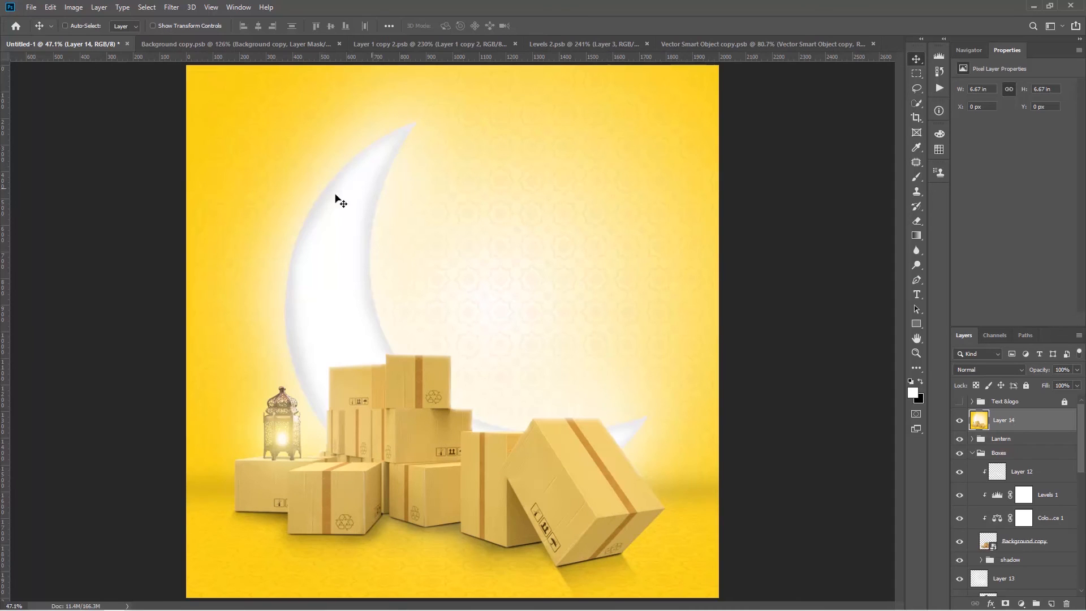
{"action": "right_click", "coordinate": [1028, 421]}
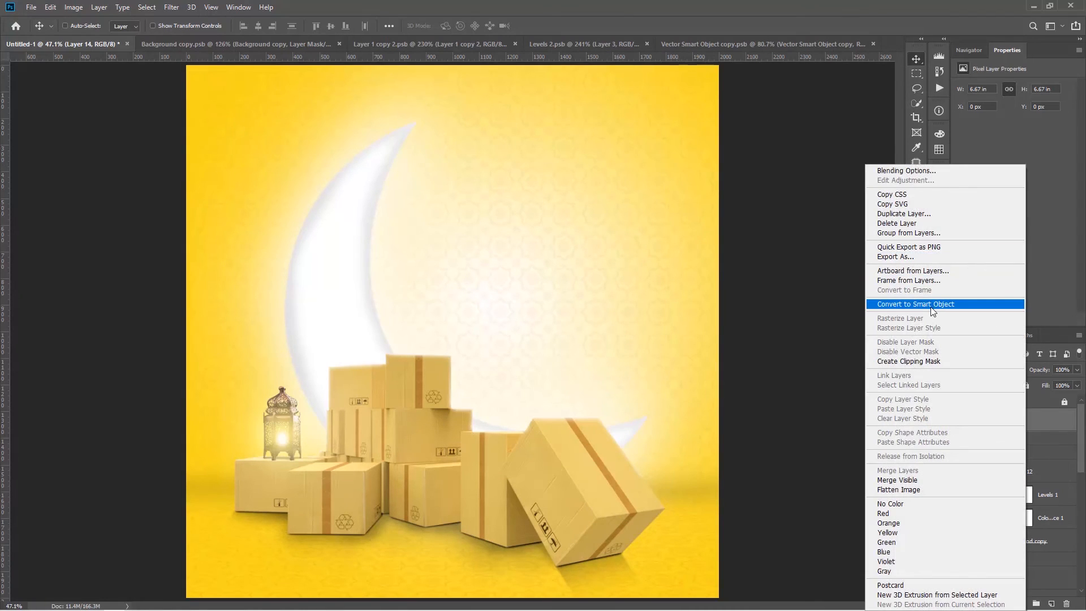
{"action": "right_click", "coordinate": [1045, 423]}
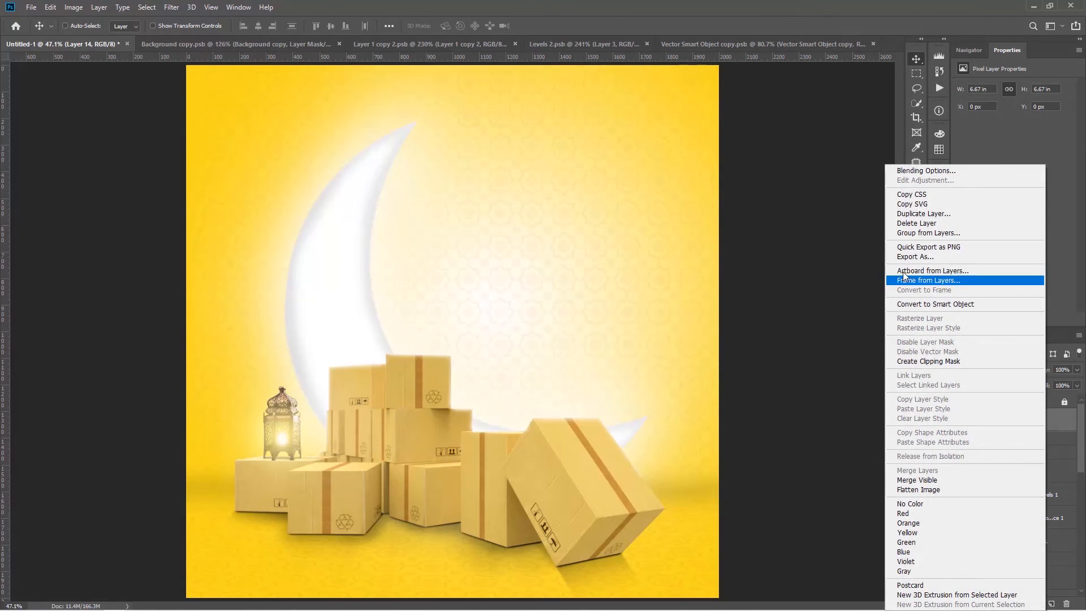
{"action": "left_click", "coordinate": [916, 304]}
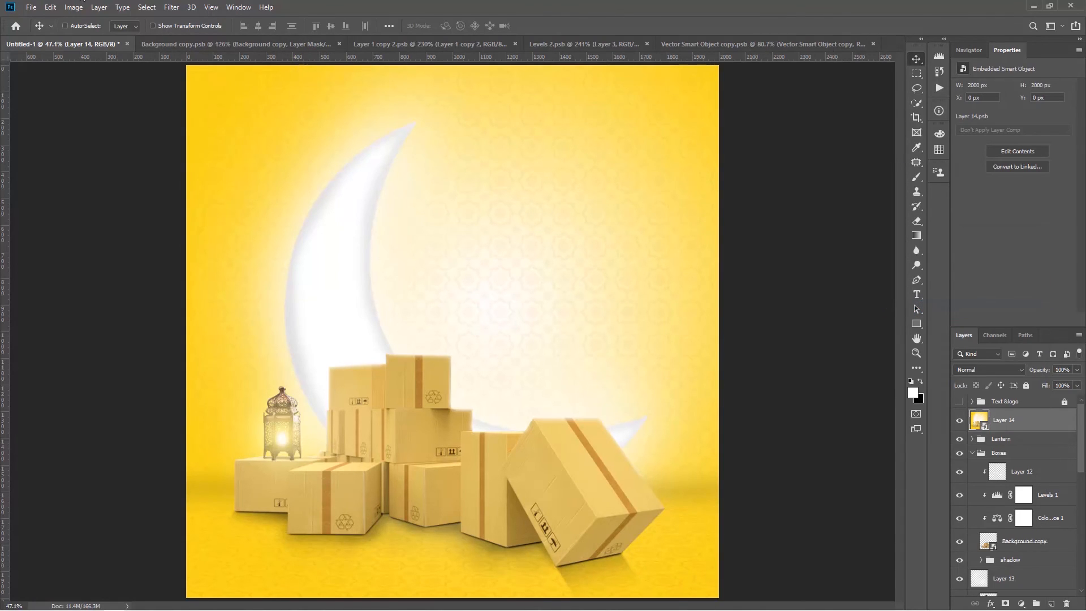
Step: In the Camera Raw Filter, add a post-crop vignette with Amount -28, Midpoint 60, Roundness -53 and Feather 41
{"action": "left_click", "coordinate": [171, 7]}
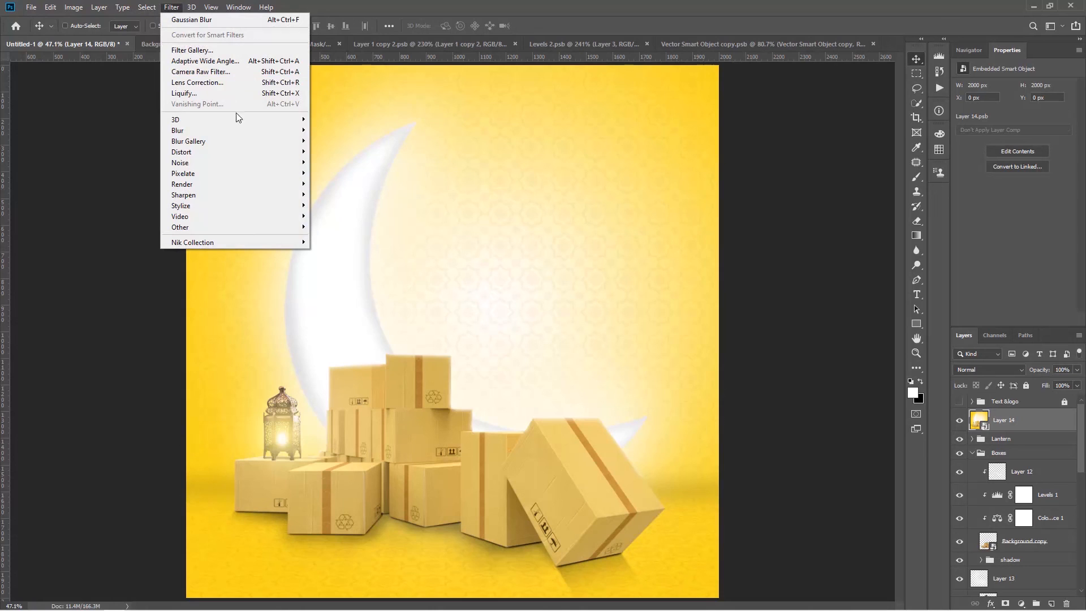
{"action": "left_click", "coordinate": [253, 307]}
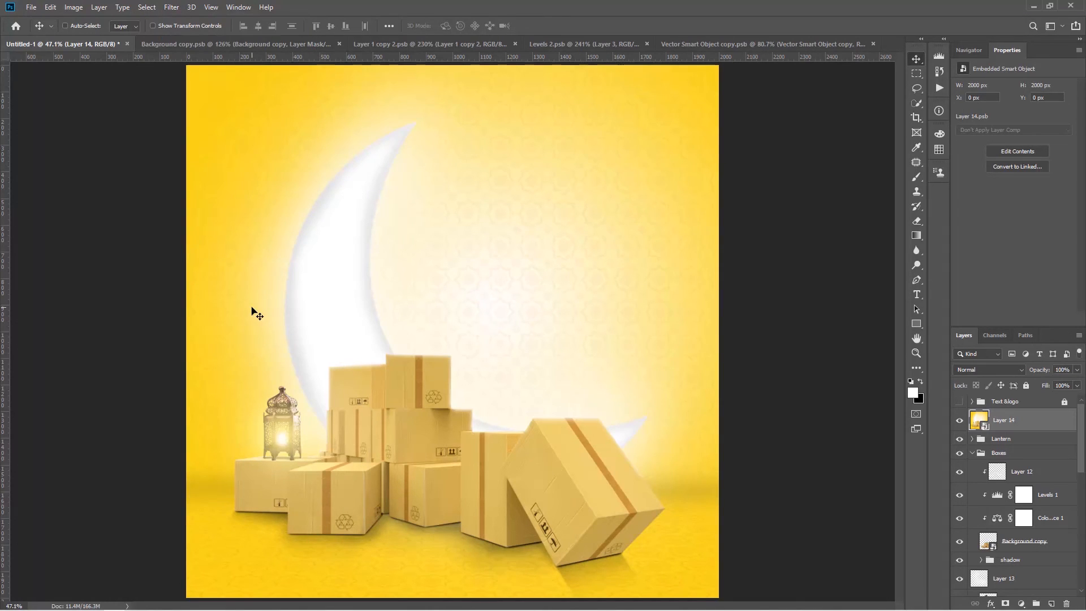
{"action": "key", "text": "ctrl"}
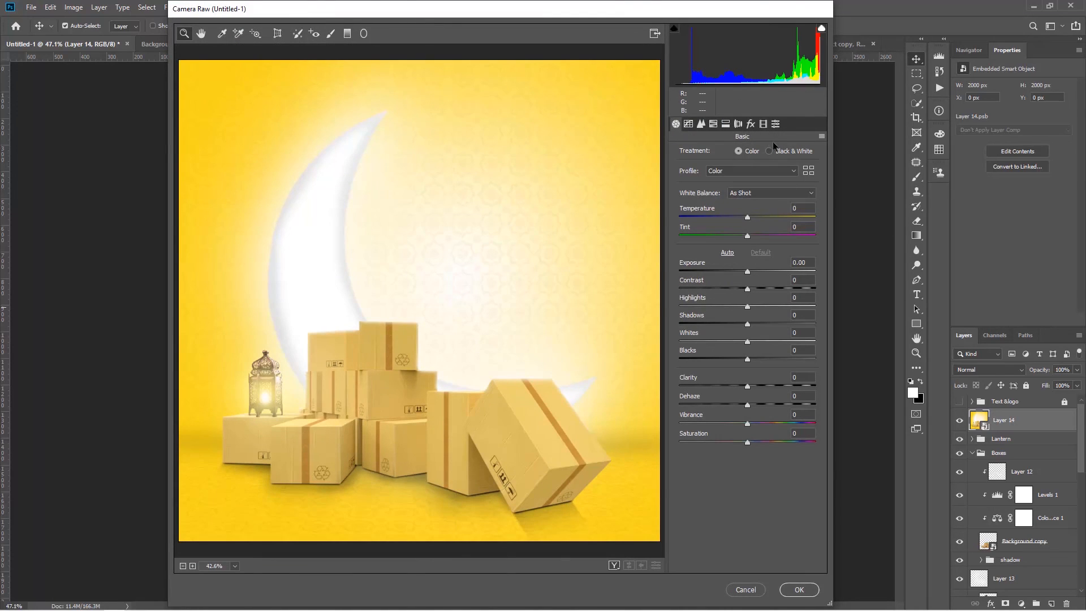
{"action": "left_click", "coordinate": [750, 123]}
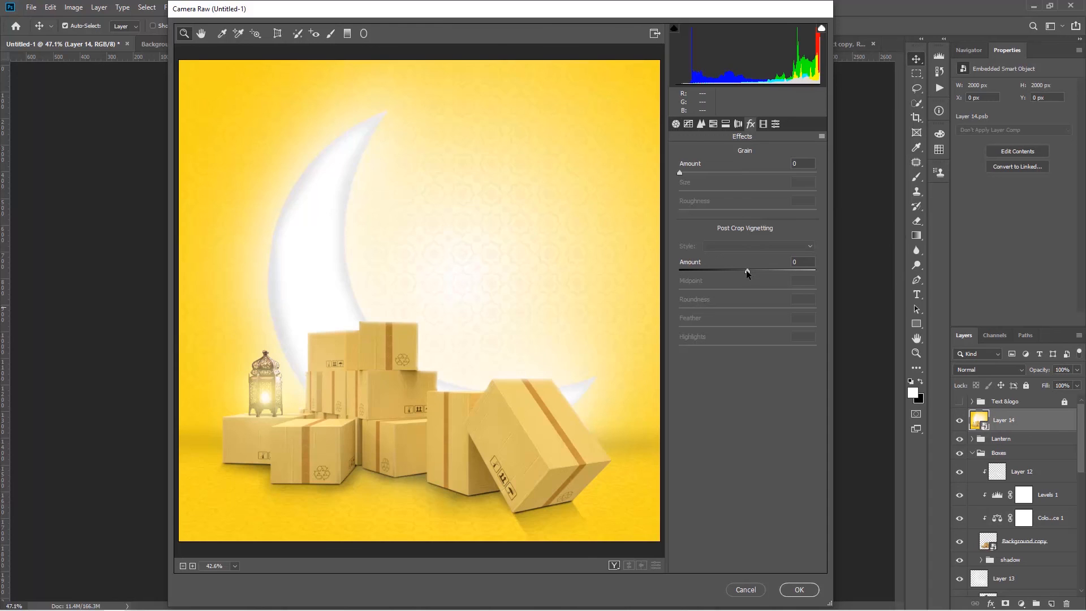
{"action": "left_click_drag", "start_coordinate": [747, 270], "coordinate": [726, 270]}
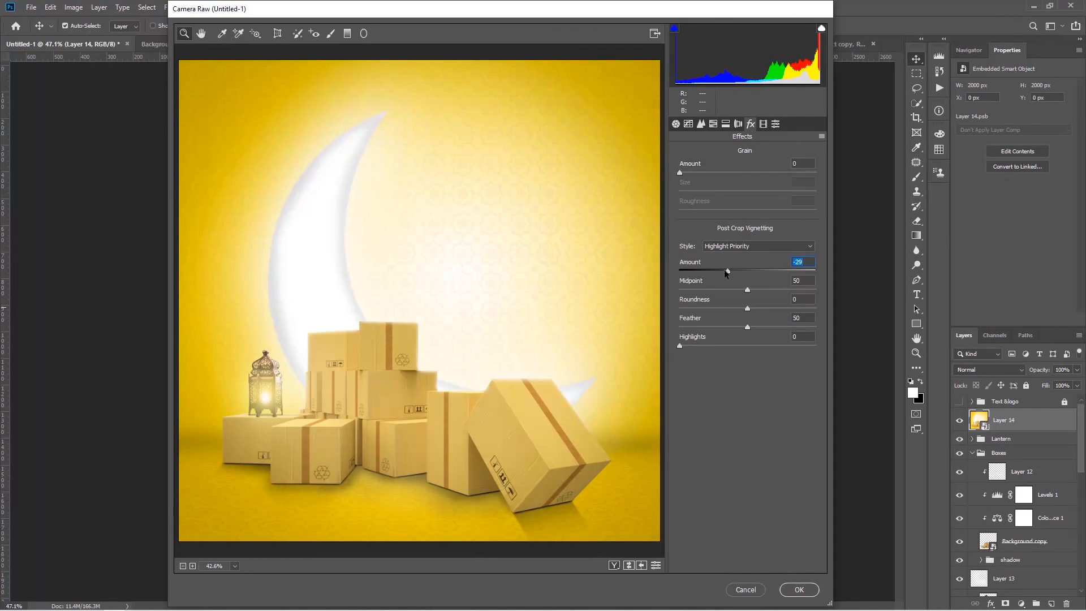
{"action": "left_click_drag", "start_coordinate": [724, 270], "coordinate": [736, 271]}
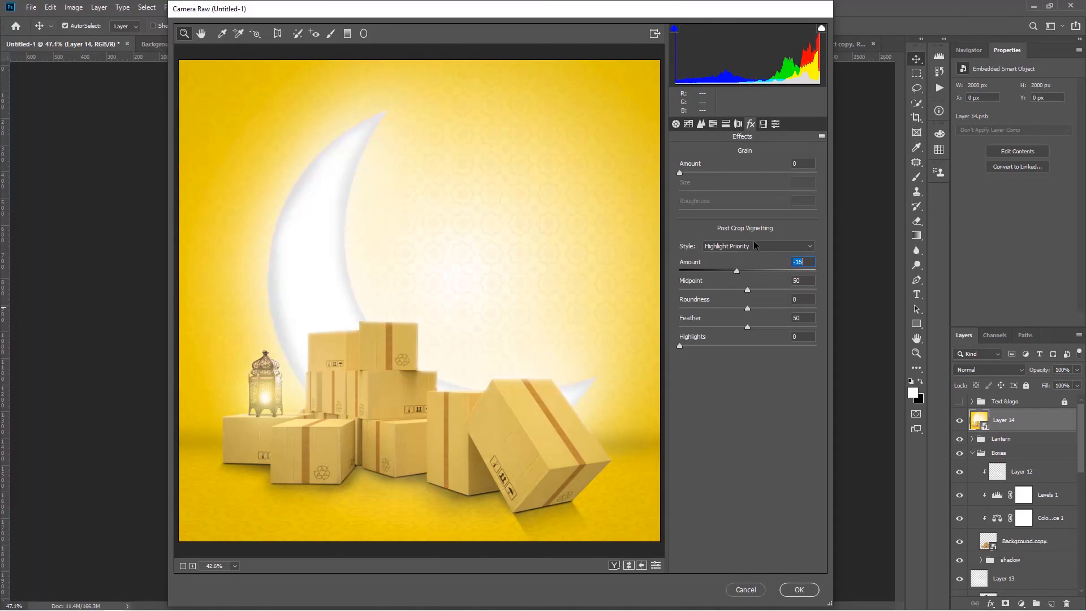
{"action": "left_click_drag", "start_coordinate": [738, 269], "coordinate": [763, 291]}
{"action": "left_click_drag", "start_coordinate": [767, 289], "coordinate": [738, 326]}
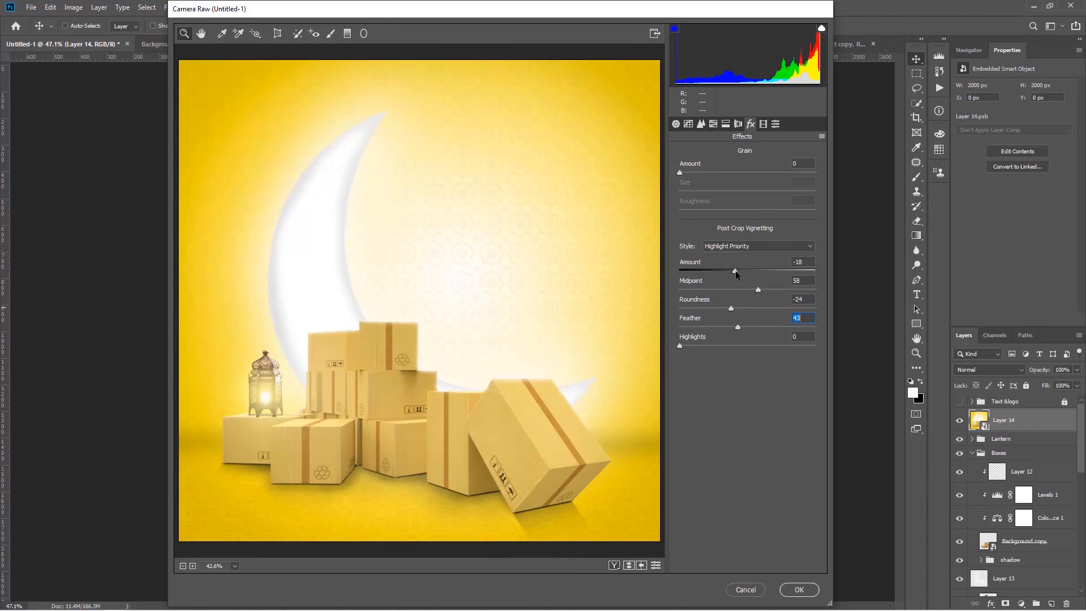
{"action": "left_click_drag", "start_coordinate": [735, 270], "coordinate": [711, 308]}
{"action": "mouse_move", "coordinate": [736, 325]}
{"action": "left_mouse_down"}
{"action": "mouse_move", "coordinate": [699, 318]}
{"action": "mouse_move", "coordinate": [759, 317]}
{"action": "mouse_move", "coordinate": [644, 317]}
{"action": "mouse_move", "coordinate": [734, 321]}
{"action": "left_mouse_up"}
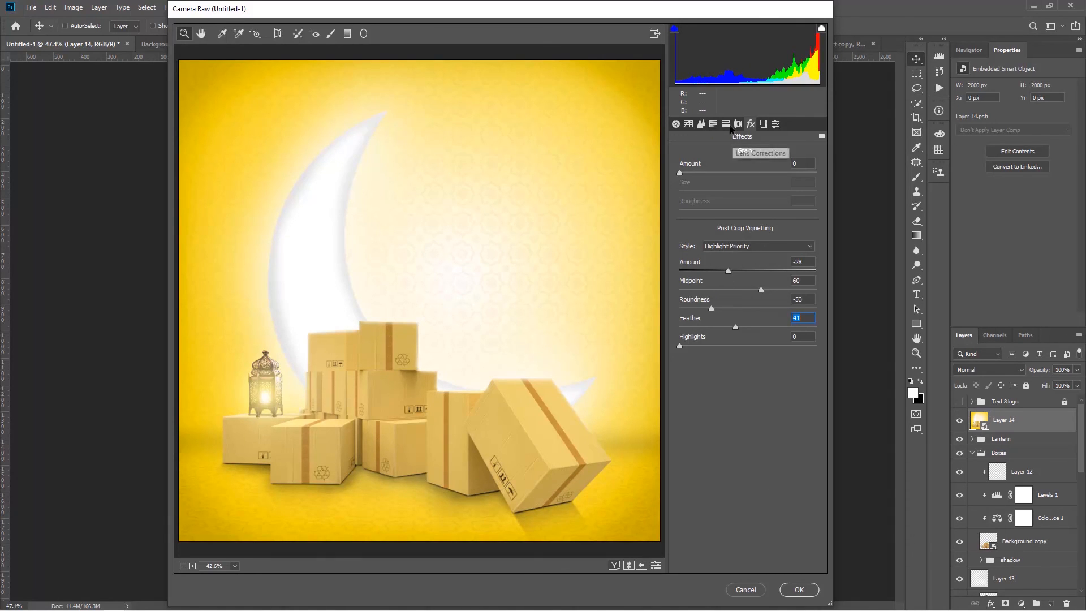
Step: Sharpen the merged image with Amount 83 and Masking 70
{"action": "left_click", "coordinate": [700, 124]}
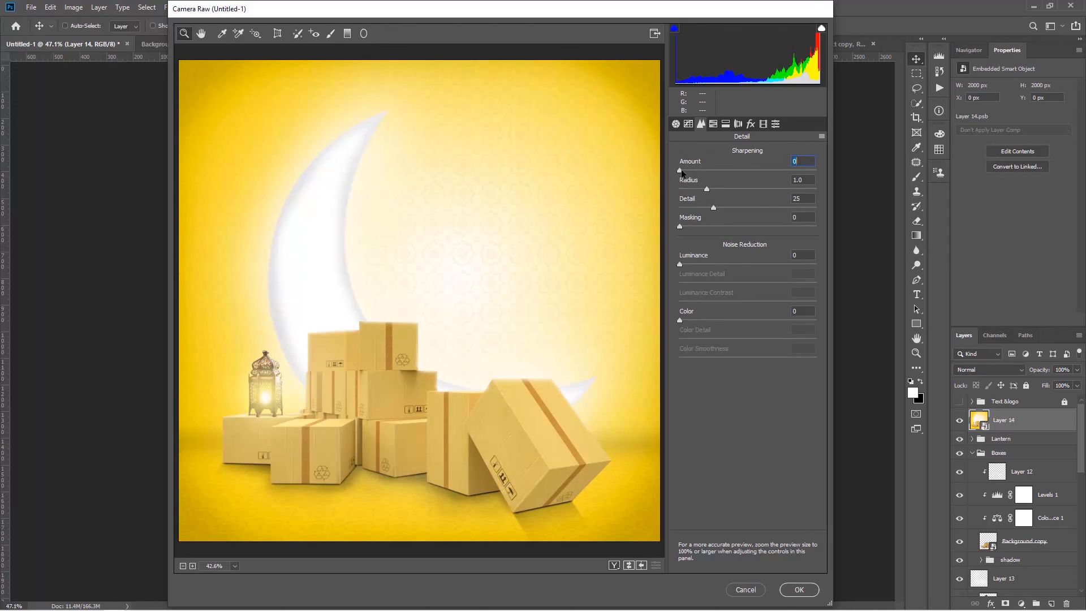
{"action": "left_click_drag", "start_coordinate": [681, 169], "coordinate": [755, 170]}
{"action": "left_click_drag", "start_coordinate": [680, 224], "coordinate": [768, 231]}
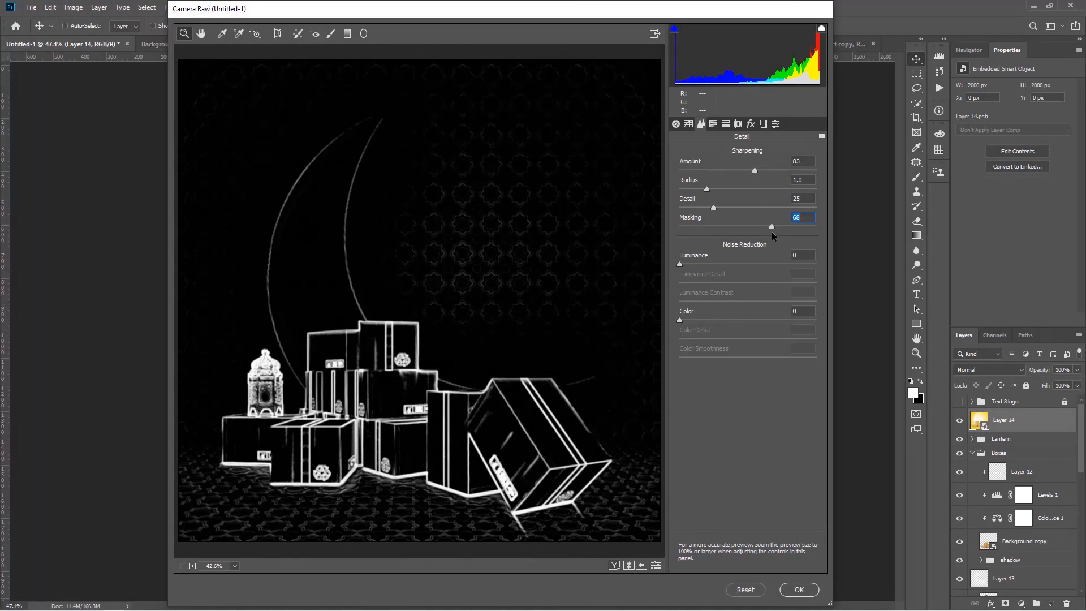
{"action": "left_click_drag", "start_coordinate": [775, 232], "coordinate": [775, 231]}
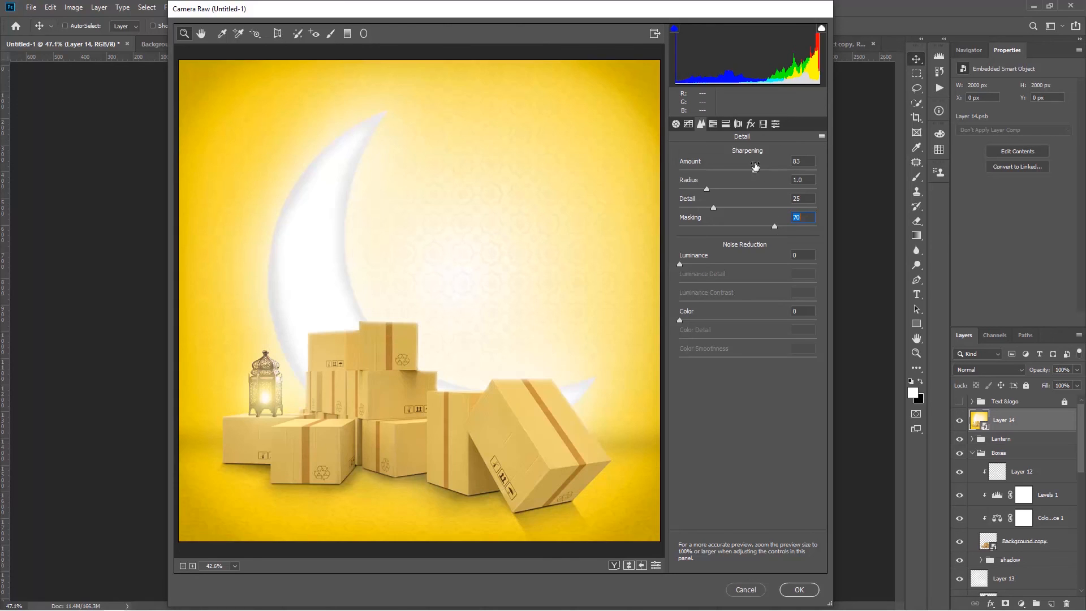
Step: Set Highlights to -38 and compare the filtered image with its unedited version
{"action": "left_click", "coordinate": [676, 123]}
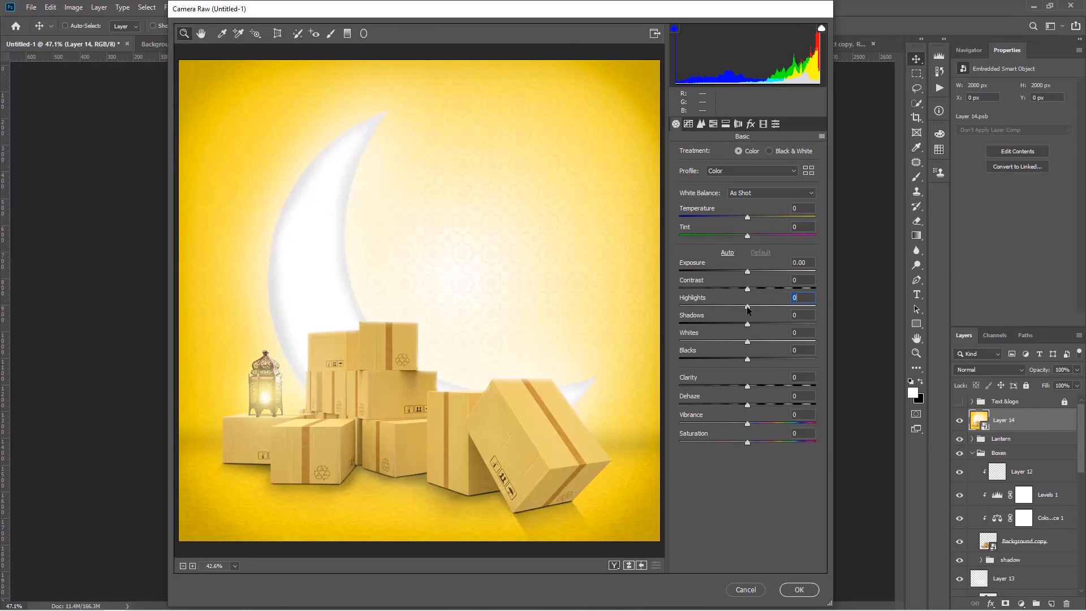
{"action": "left_click_drag", "start_coordinate": [747, 306], "coordinate": [721, 310]}
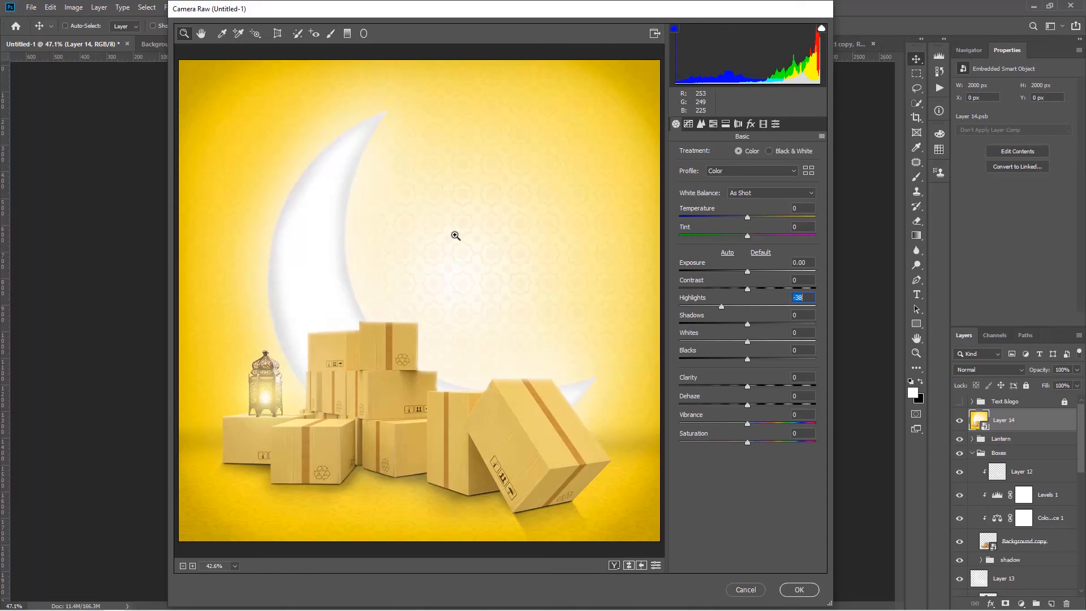
{"action": "type", "text": "0"}
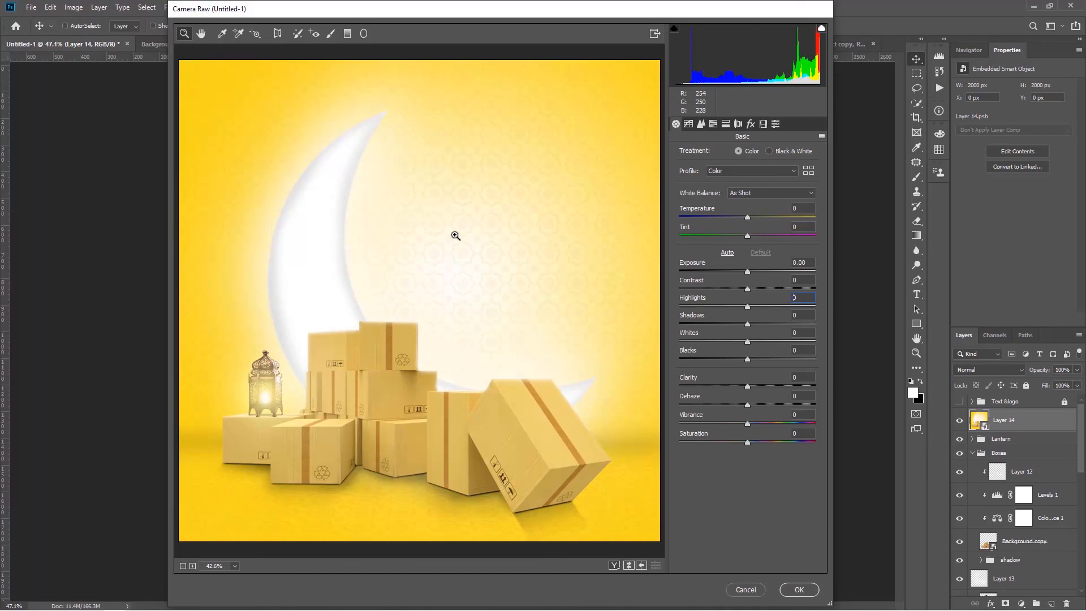
{"action": "key", "text": "ctrl+z"}
{"action": "key", "text": "ctrl+z"}
{"action": "key", "text": "ctrl+z"}
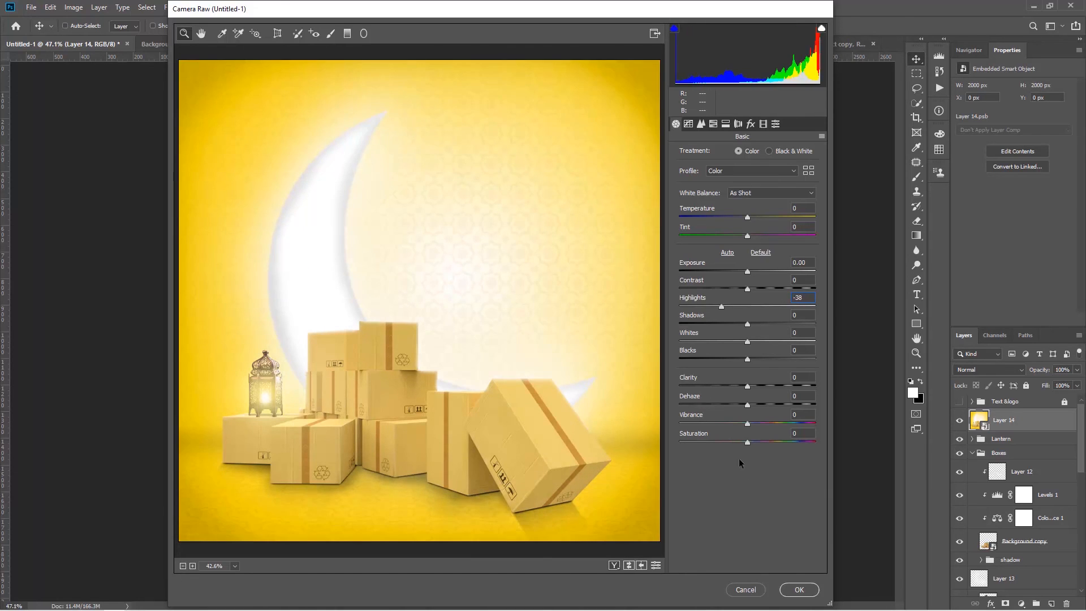
Step: Apply the Camera Raw adjustments and compare the poster with the filtered layer hidden and shown
{"action": "left_click", "coordinate": [798, 590]}
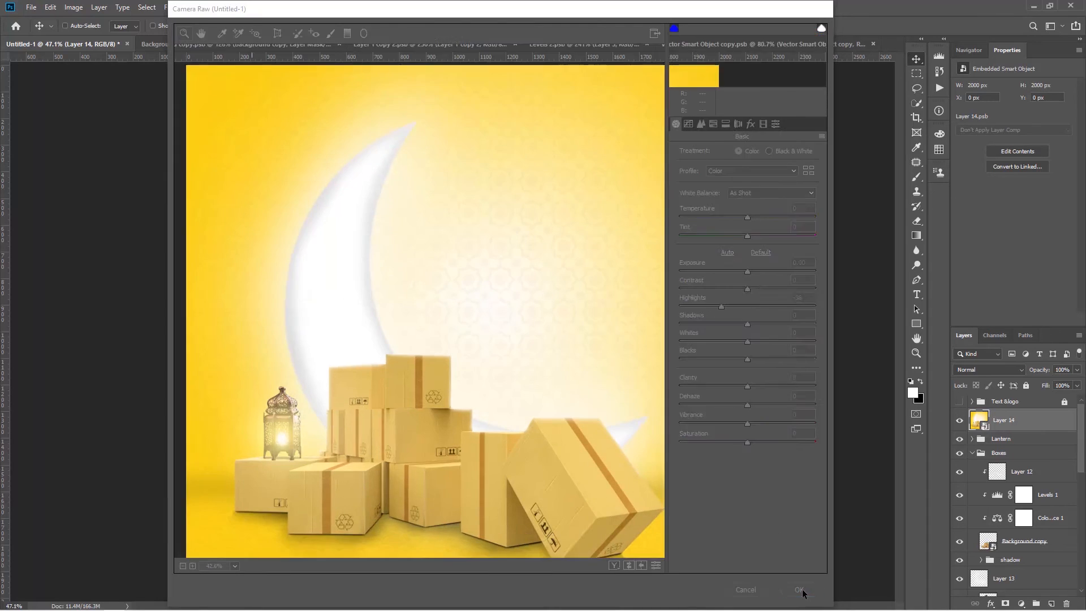
{"action": "left_click", "coordinate": [959, 421]}
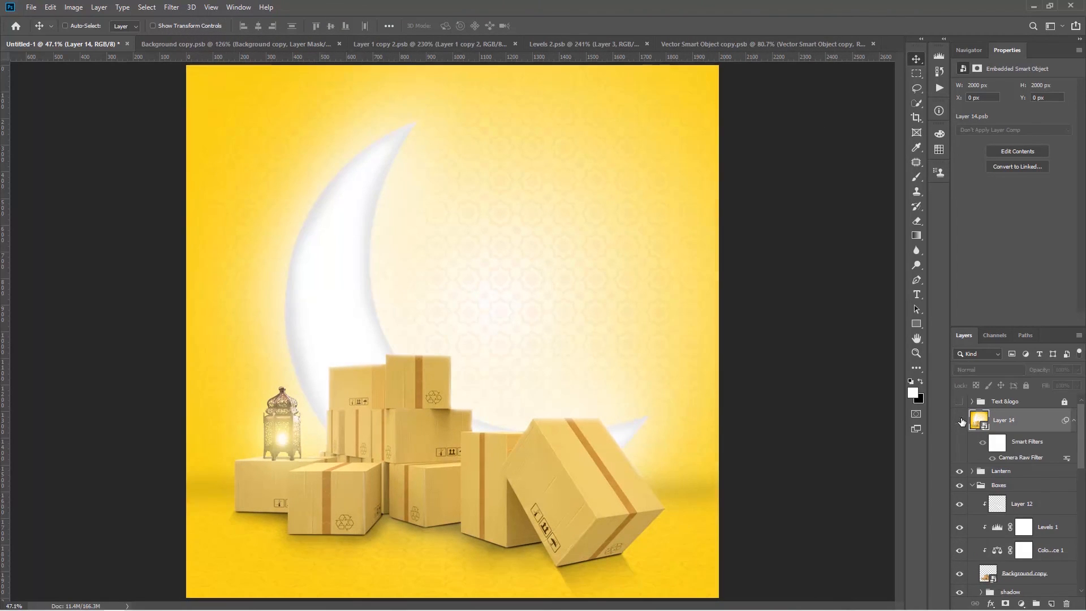
{"action": "left_click", "coordinate": [960, 421]}
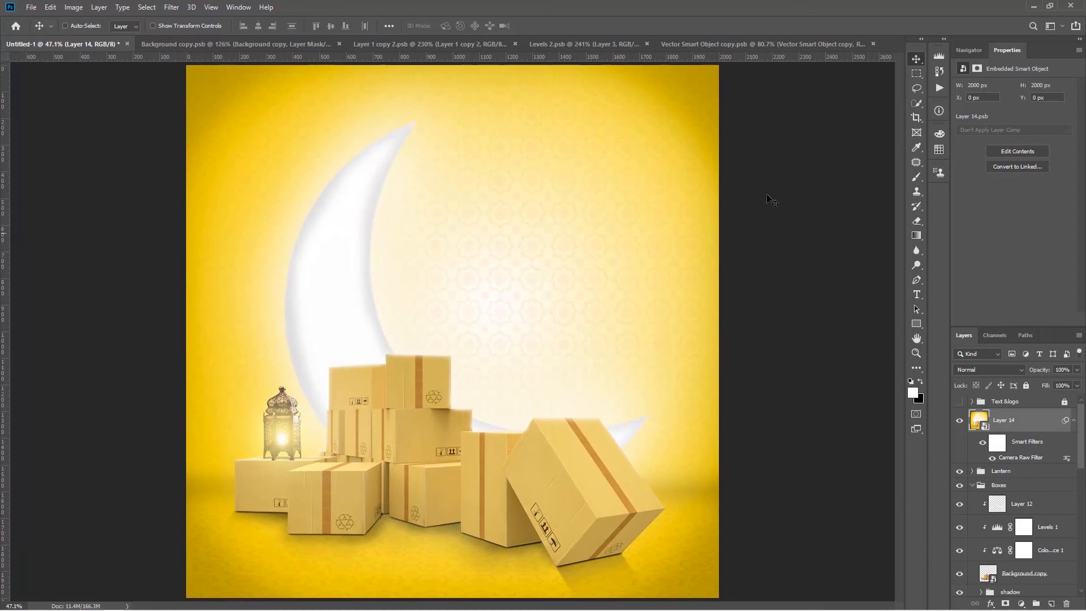
Step: Show and unlock the Text &logo group, then shift it slightly left over the poster's bright area
{"action": "left_click", "coordinate": [960, 402]}
{"action": "left_click", "coordinate": [1006, 401]}
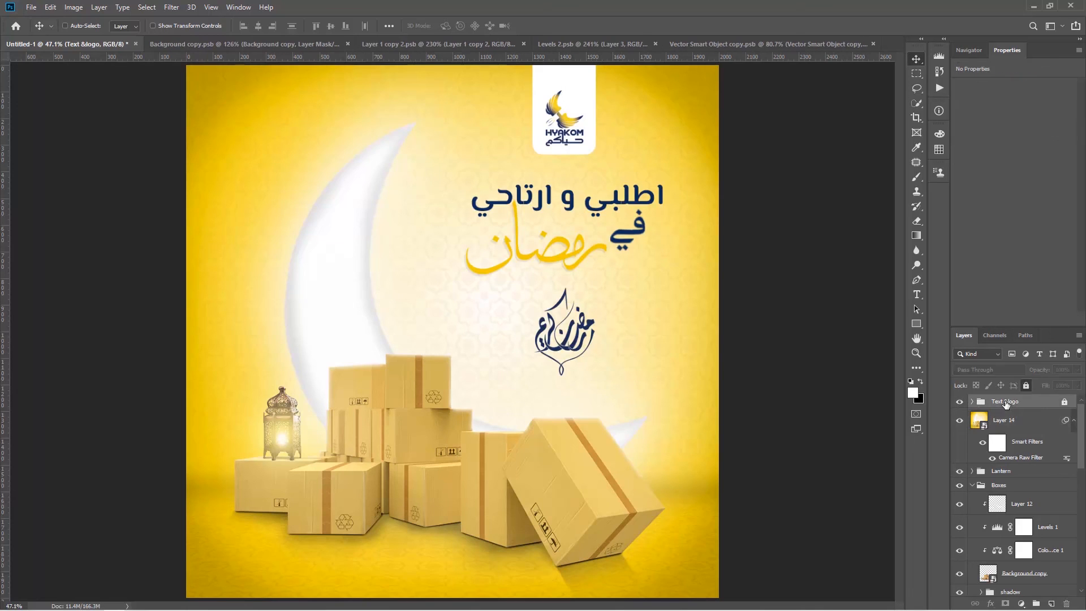
{"action": "left_click", "coordinate": [1070, 404]}
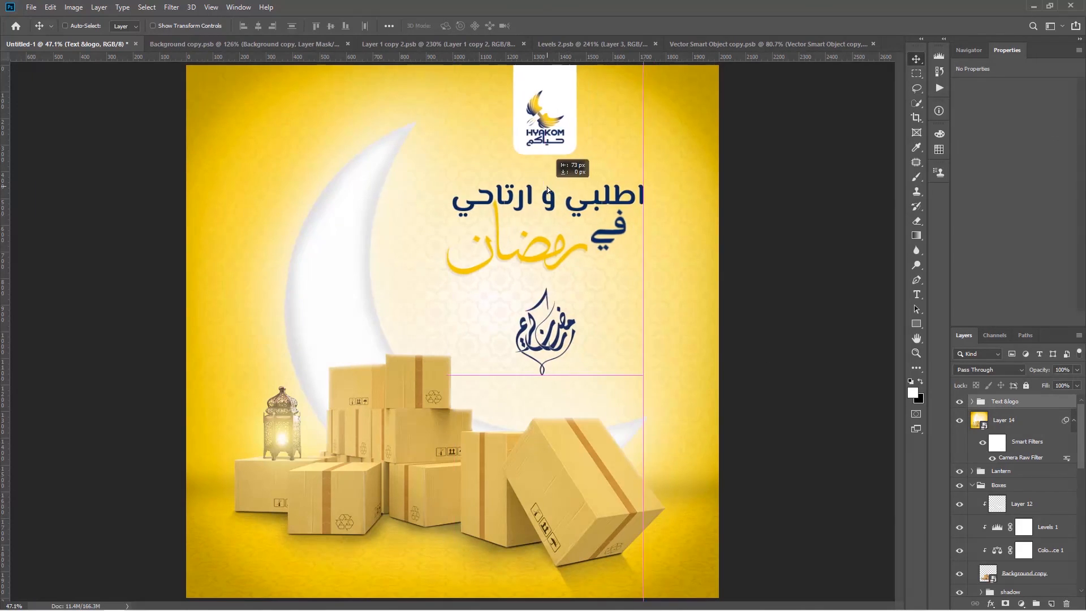
{"action": "left_click_drag", "start_coordinate": [568, 191], "coordinate": [543, 190]}
Step: Enlarge the Text &logo group slightly, using existing pixel data for all missing fonts, and reposition it with the logo tab at the poster's upper edge
{"action": "key", "text": "ctrl+t"}
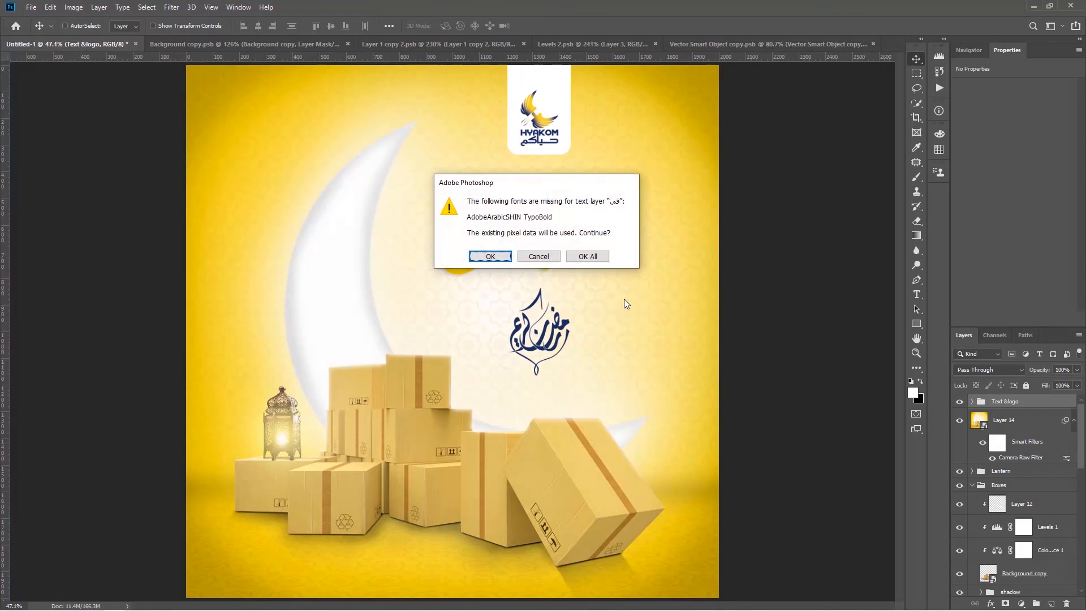
{"action": "left_click", "coordinate": [602, 259]}
{"action": "left_click_drag", "start_coordinate": [630, 371], "coordinate": [649, 400]}
{"action": "left_click_drag", "start_coordinate": [622, 281], "coordinate": [595, 257]}
{"action": "key", "text": "Return"}
{"action": "scroll", "coordinate": [601, 257], "scroll_direction": "down", "scroll_amount": 1}
{"action": "scroll", "coordinate": [601, 256], "scroll_direction": "up", "scroll_amount": 3}
{"action": "scroll", "coordinate": [595, 258], "scroll_direction": "down", "scroll_amount": 3}
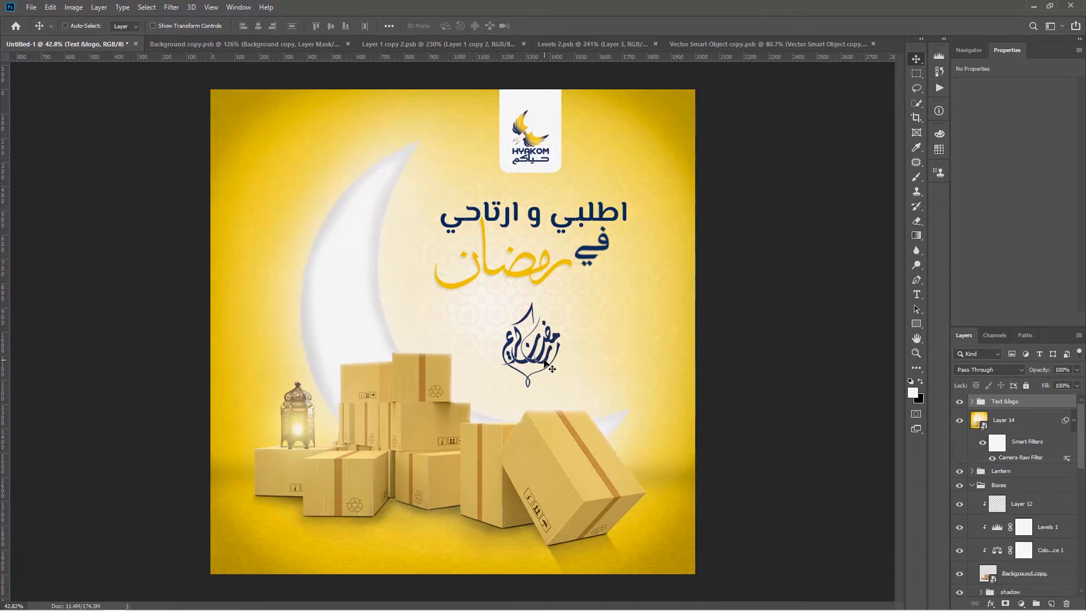